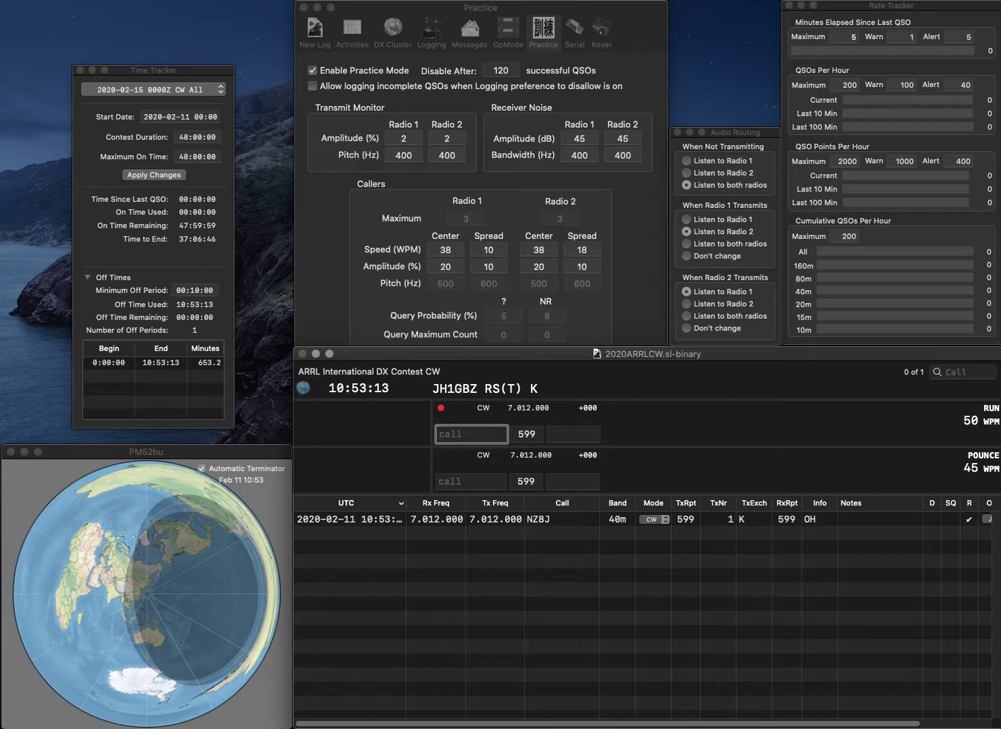
text(KB5ISH)
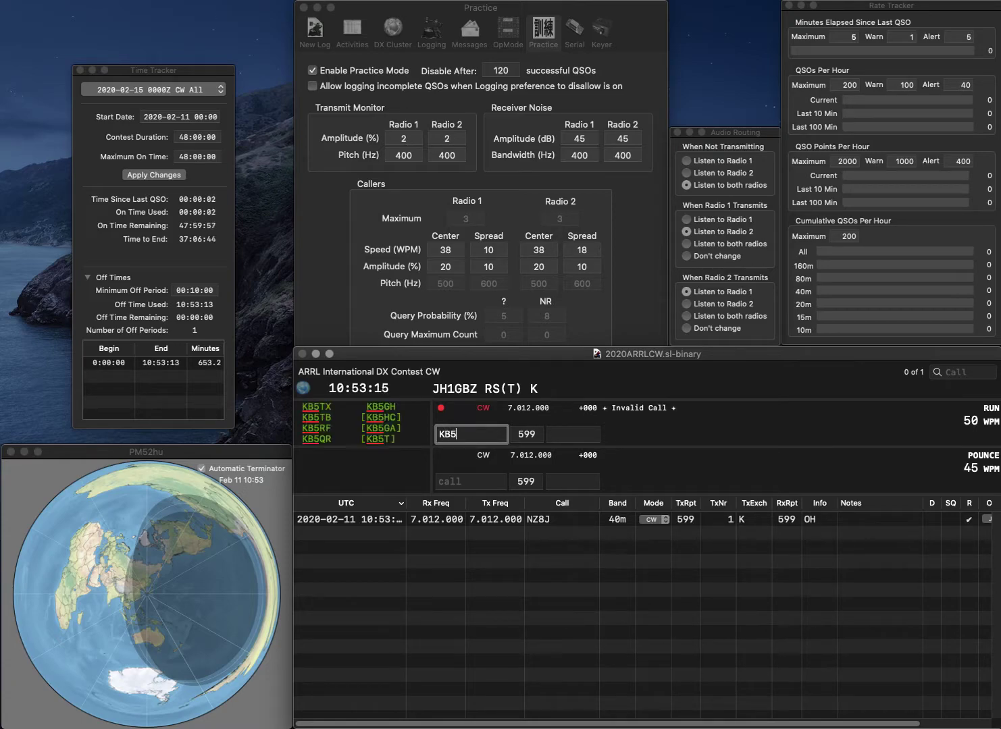
key(BackSpace)
key(BackSpace)
text(RH)
key(Tab)
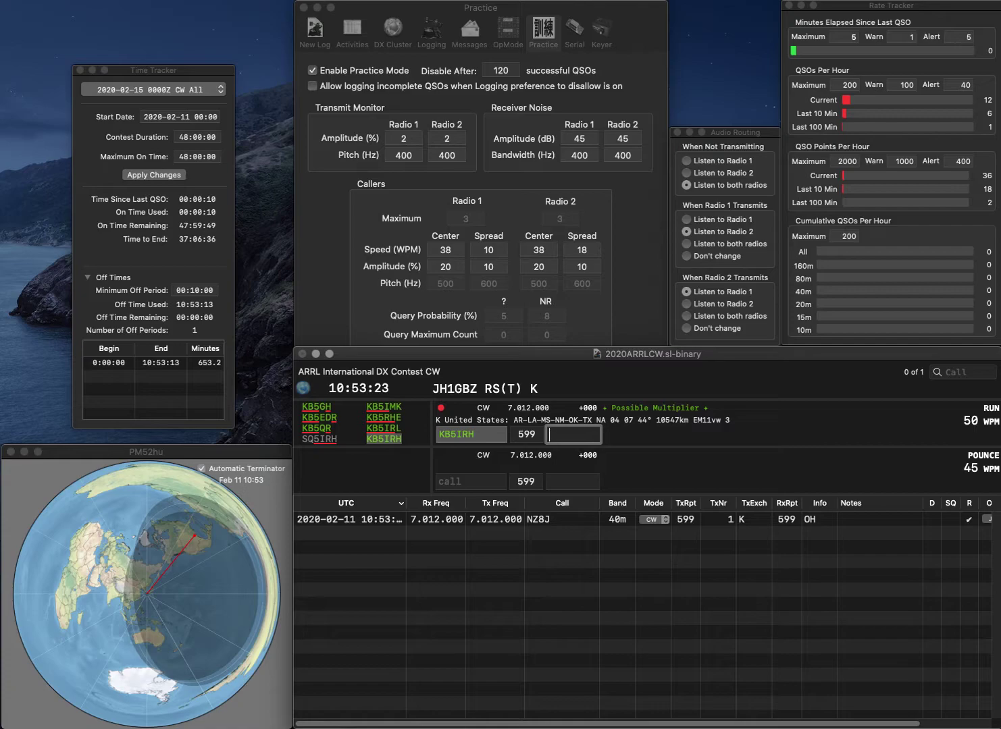
key(Return)
text(N6SPP)
key(Tab)
text(CA)
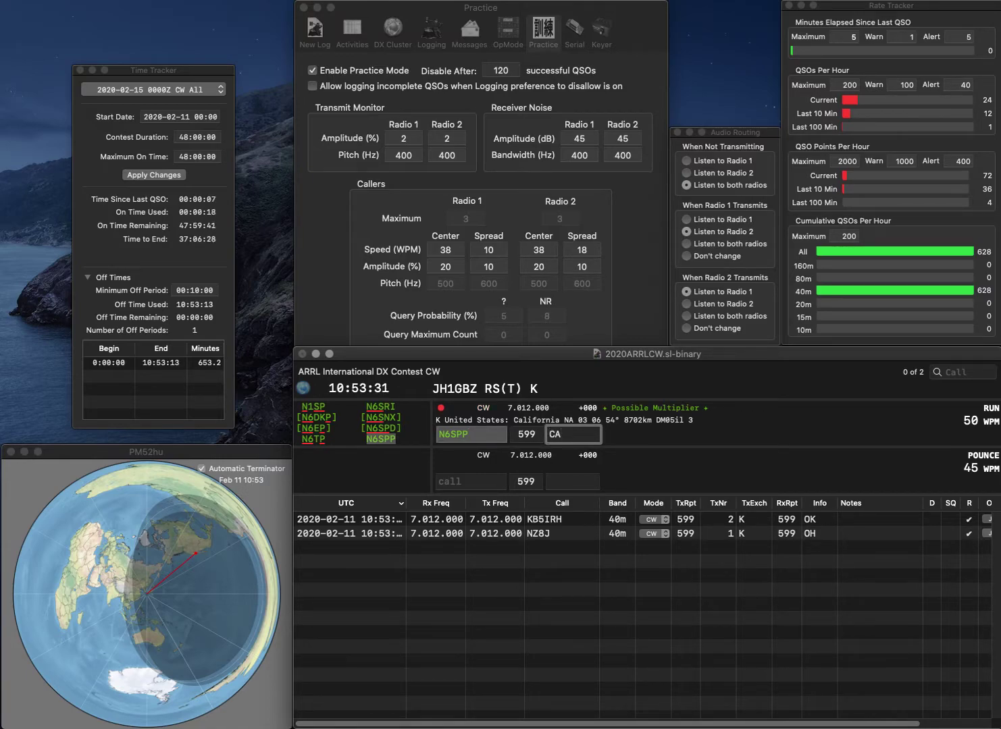
key(Return)
Log the contact with WA1J on the run radio, with received exchange RI.
text(WA1J)
key(space)
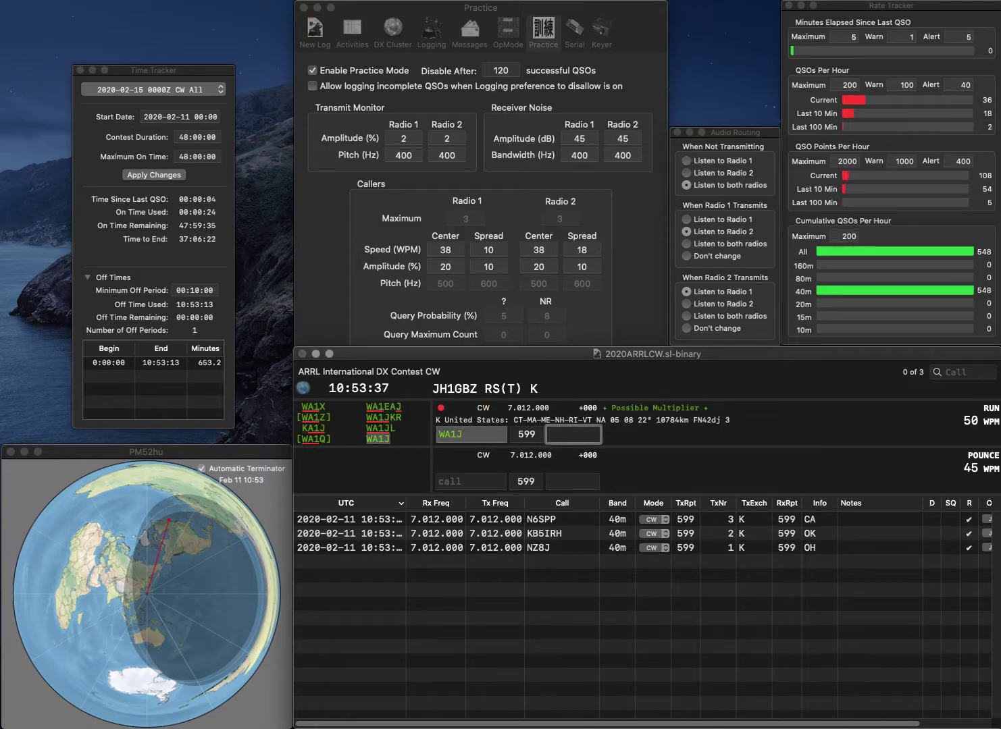
text(RI)
key(Return)
Log the contact with W1ER on the run radio, with received exchange RI.
text(W1)
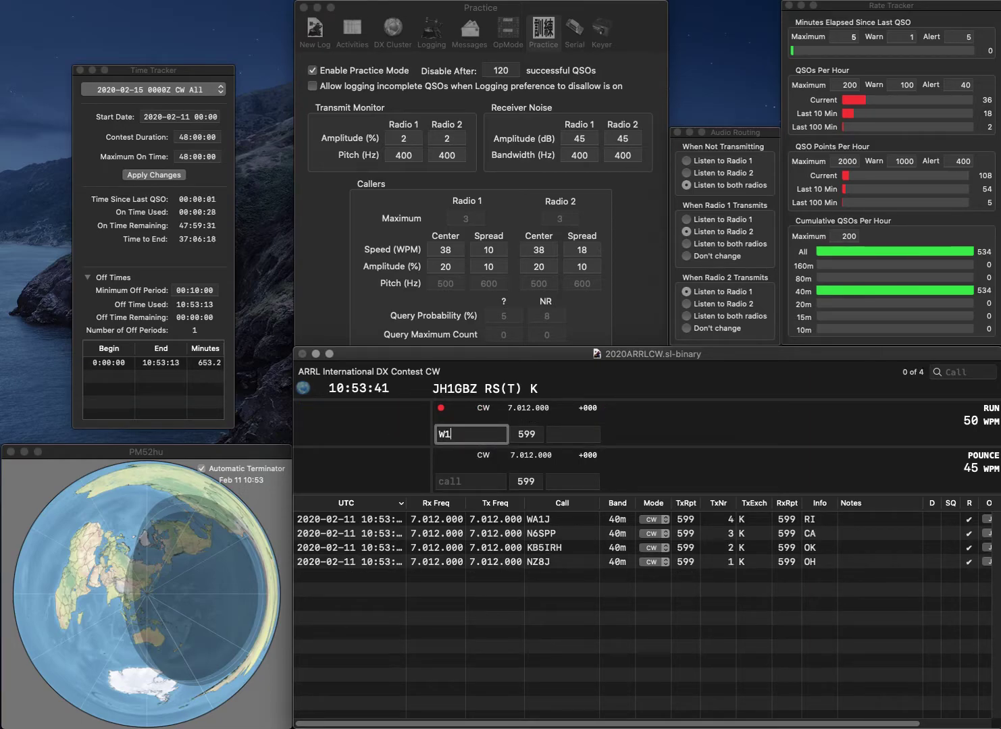
text(ER)
key(space)
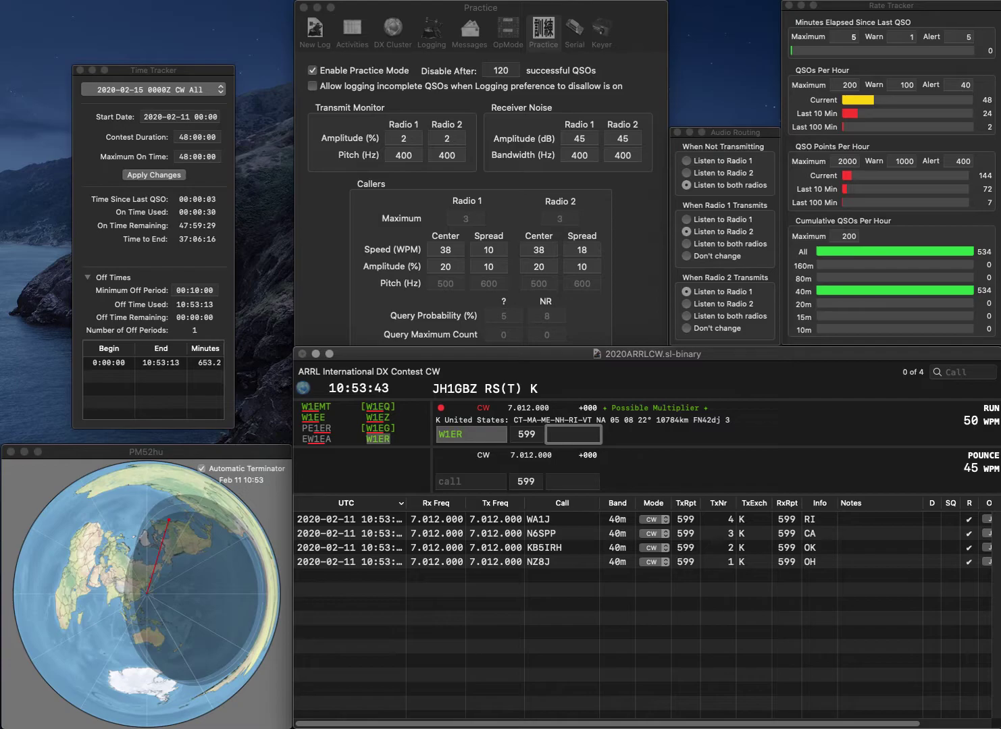
text(RI)
key(Return)
text(WS7)
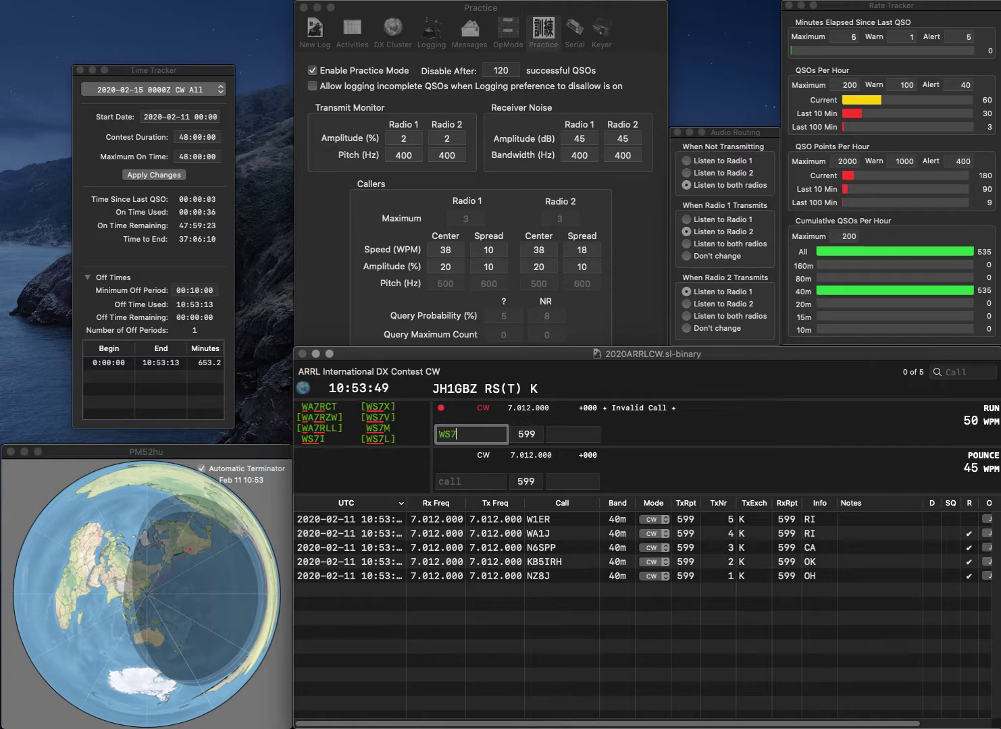
text(L)
key(space)
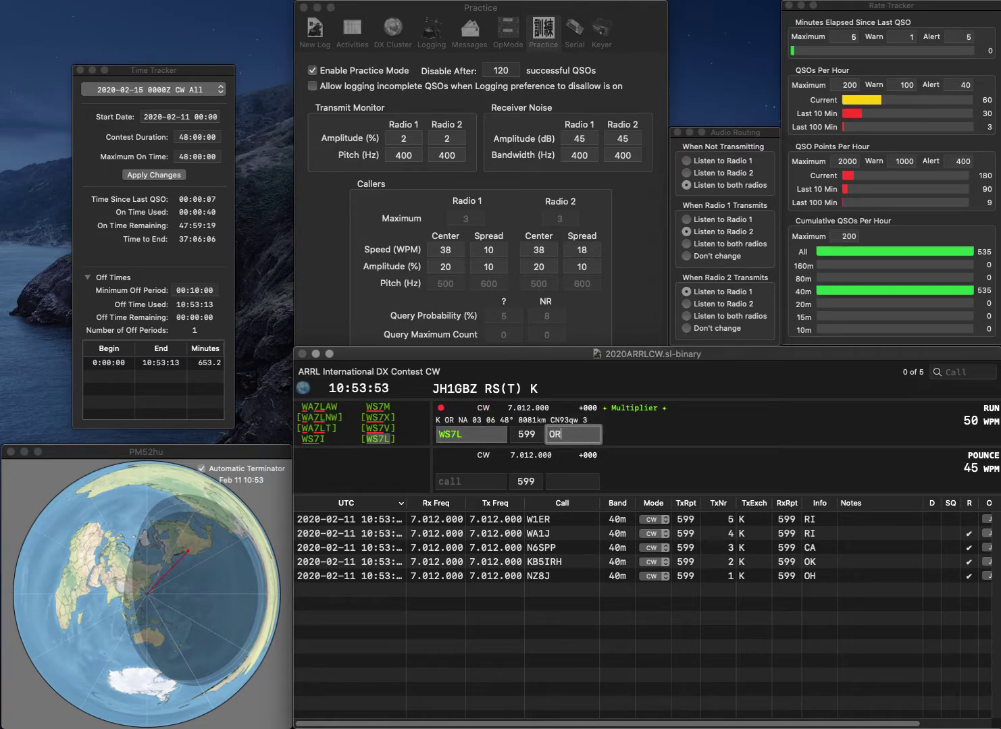
key(Return)
text(K)
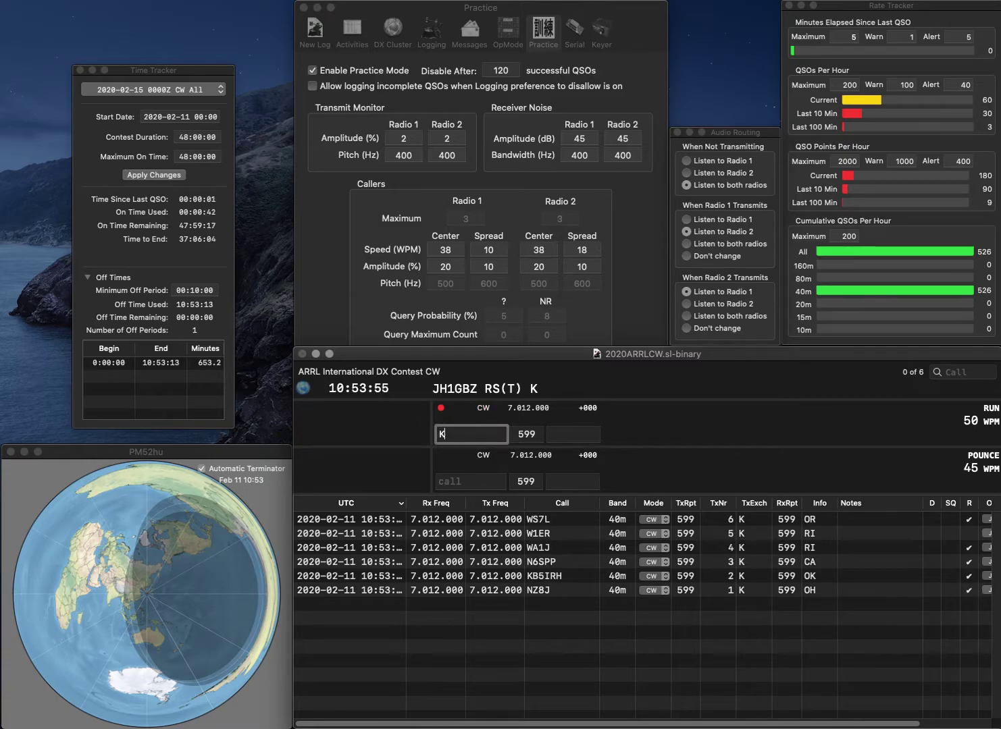
text(M4J)
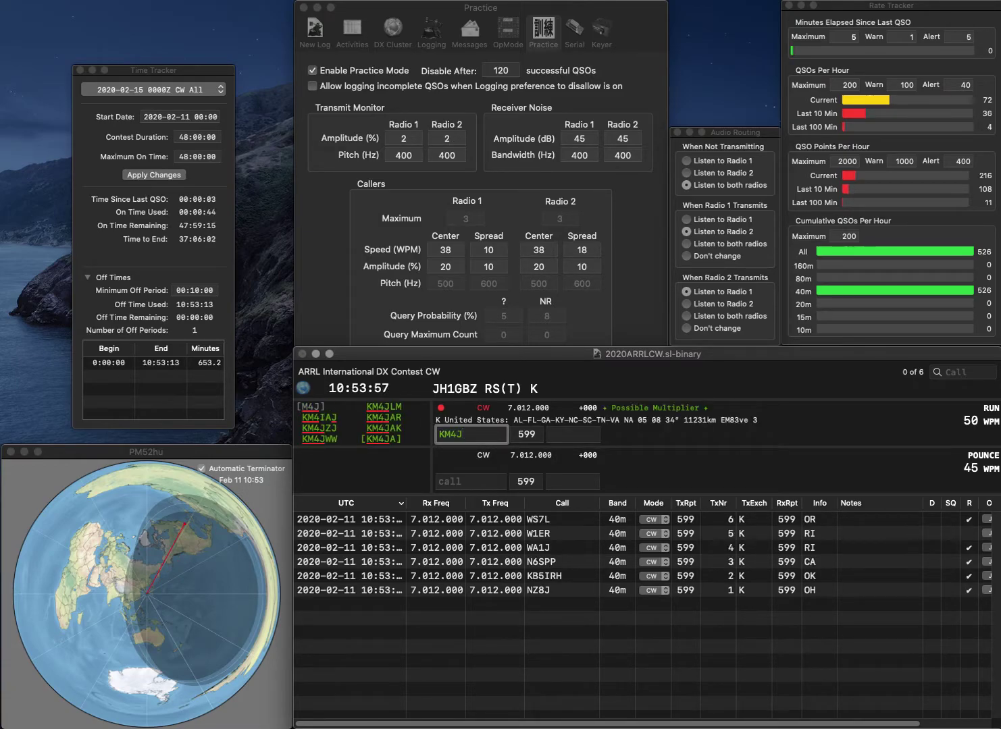
key(BackSpace)
text(WI)
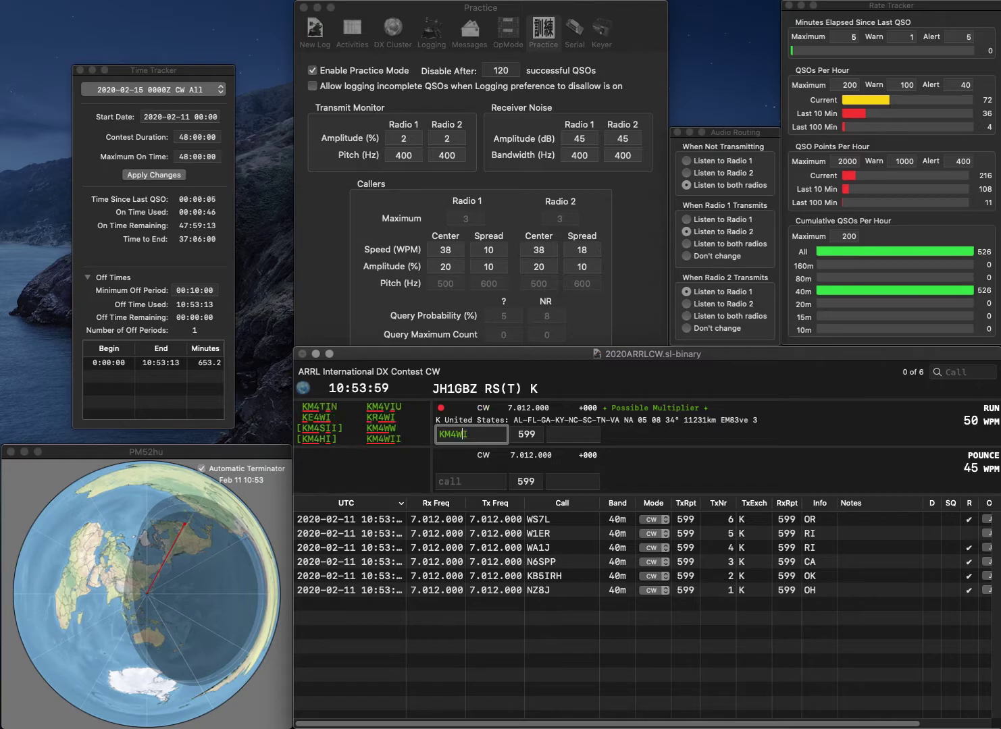
text(I)
key(Tab)
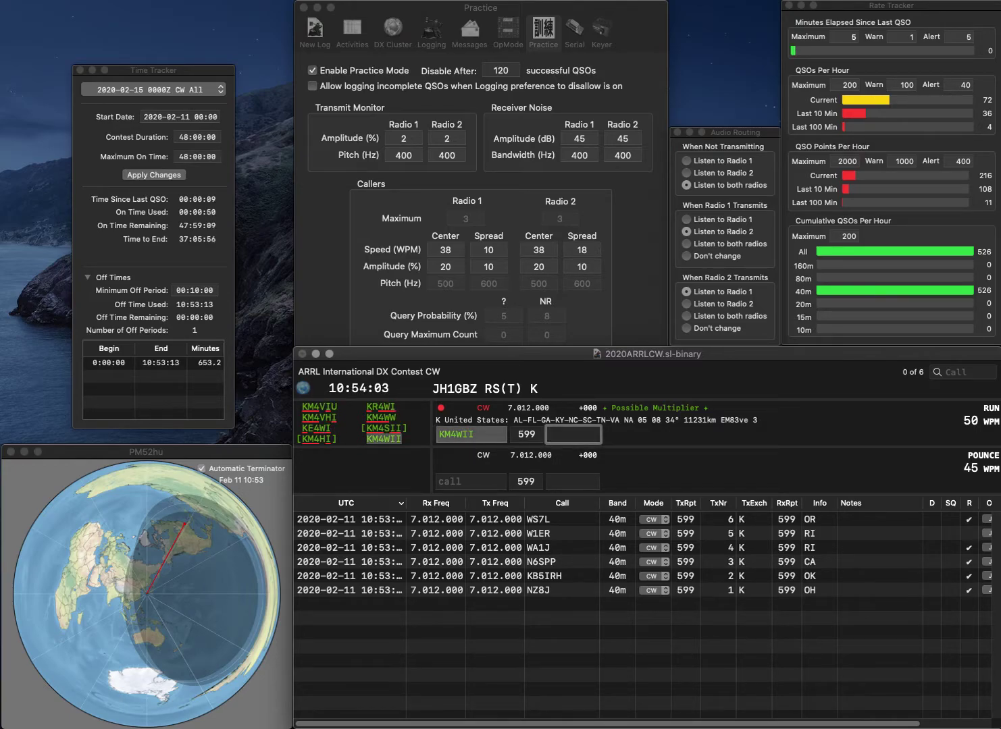
text(NC)
key(Return)
text(V)
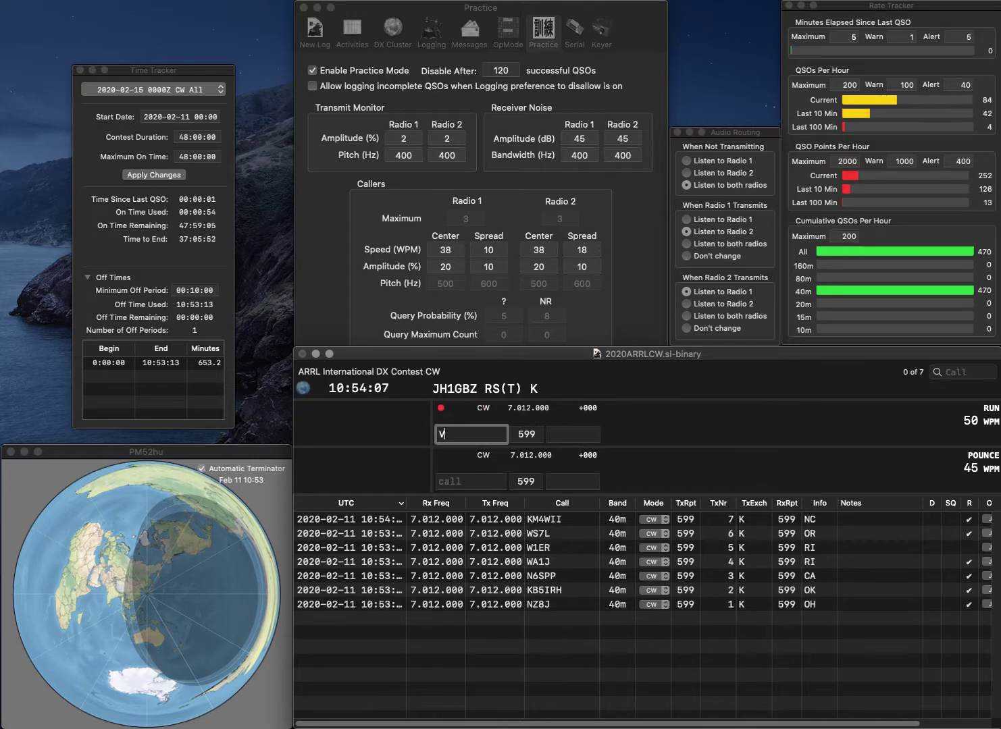
text(O6U)
key(Return)
click(469, 434)
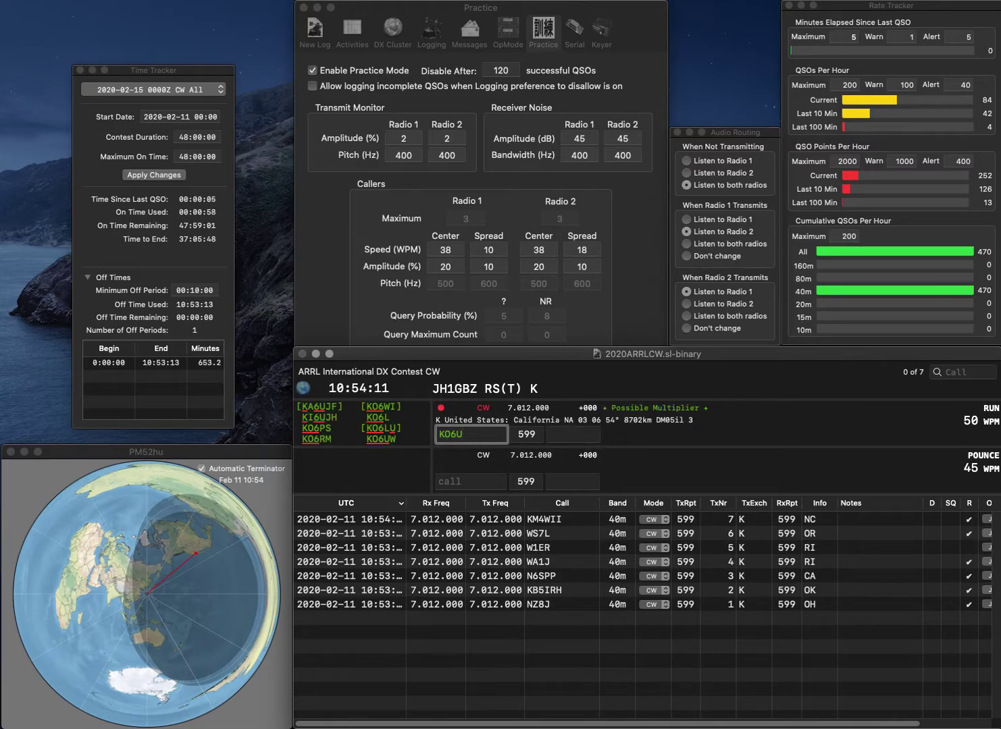
key(Left)
key(BackSpace)
key(BackSpace)
text(J7)
key(Delete)
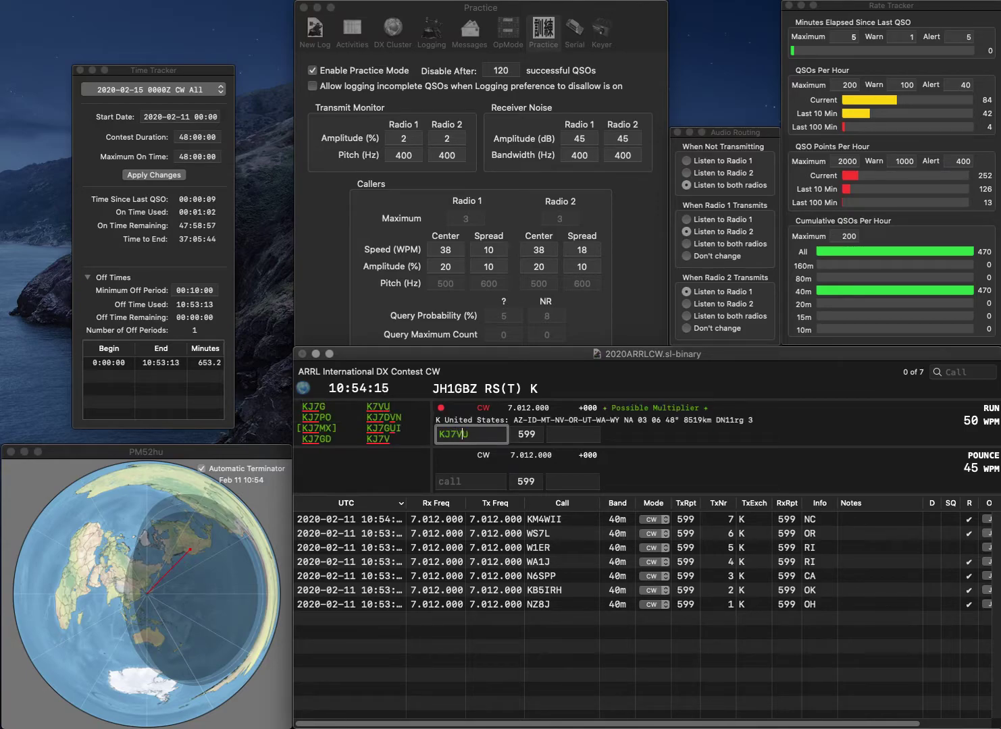
text(V)
key(Return)
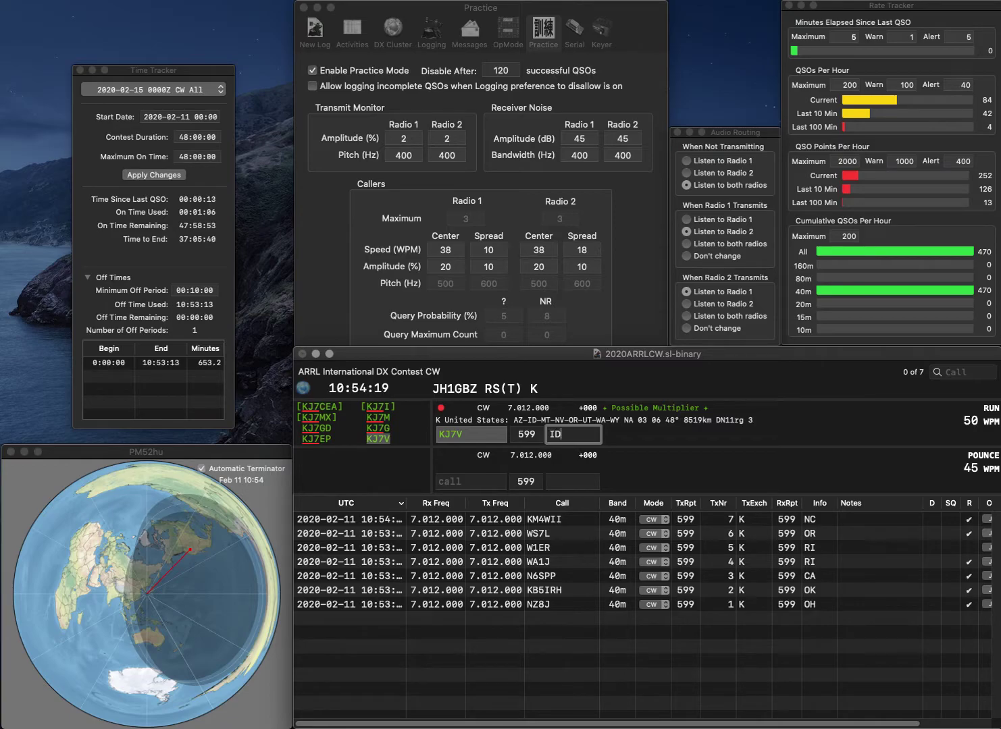
key(Return)
Log the contact with VE3MXJ on the run radio, with received exchange ON.
text(VE)
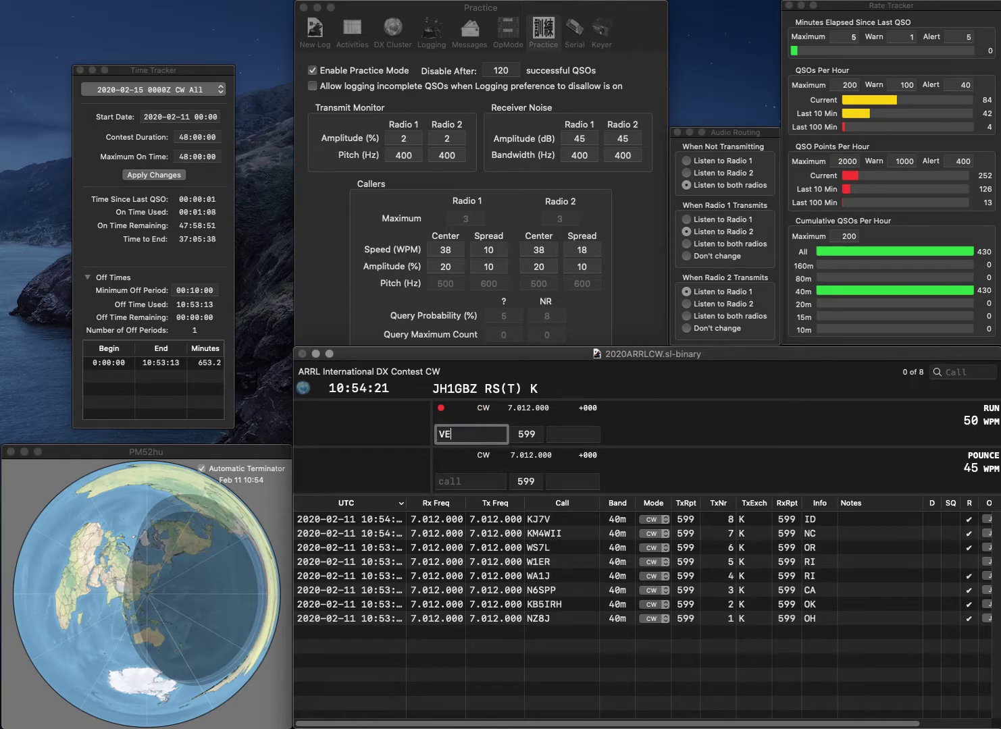
text(3MXJ)
key(Tab)
text(ON)
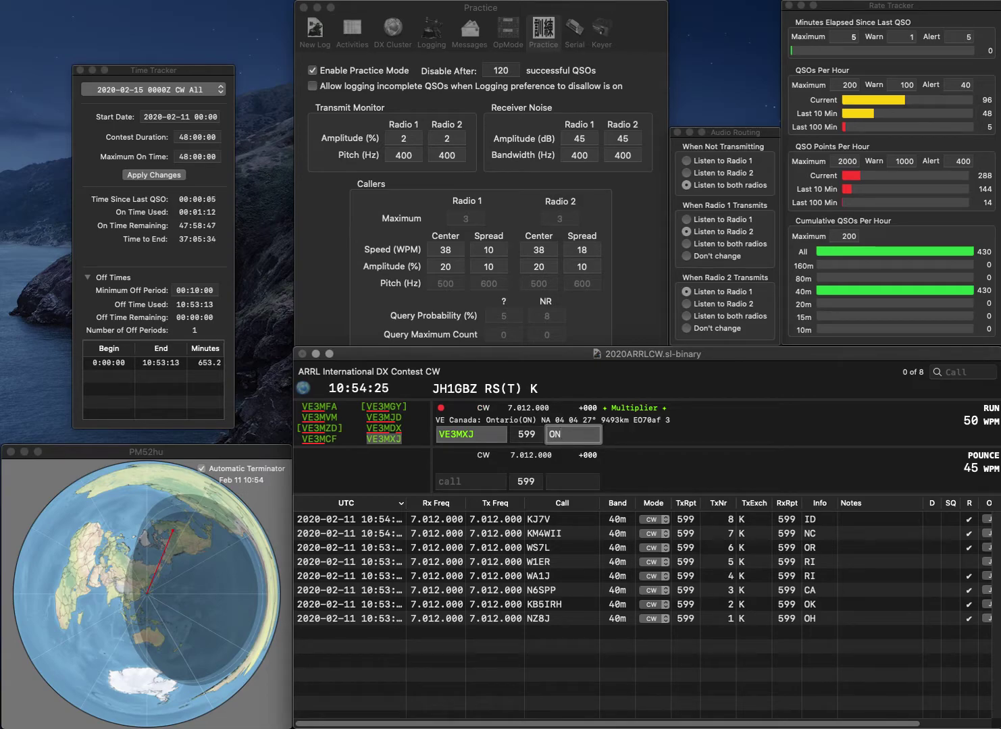
key(Return)
text(N6CY)
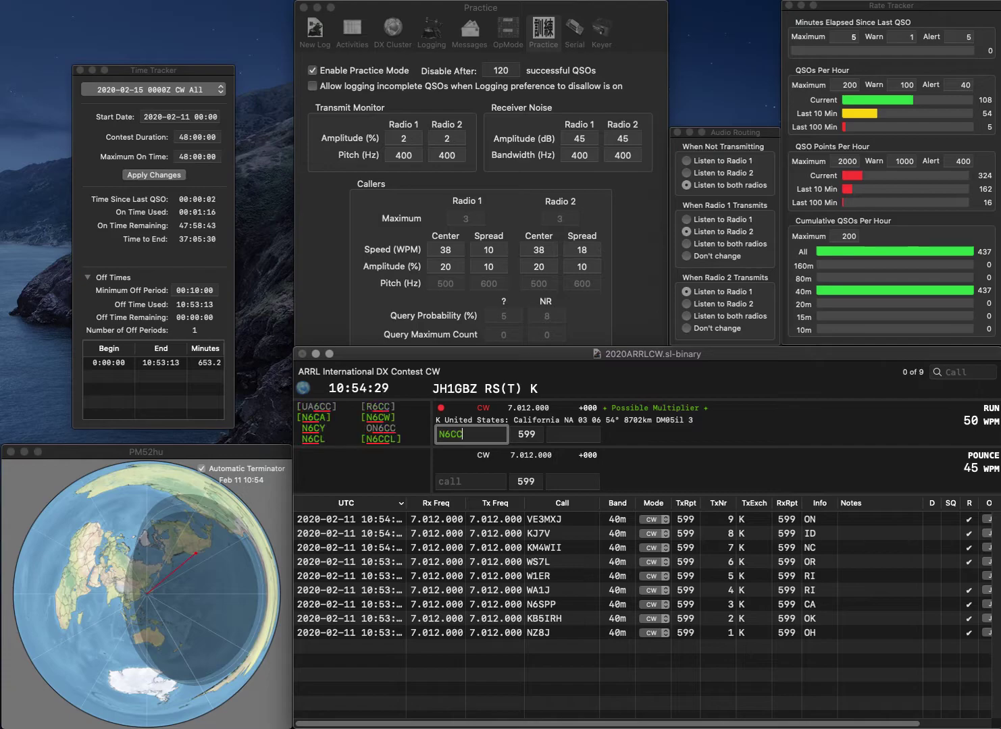
key(Tab)
text(CA)
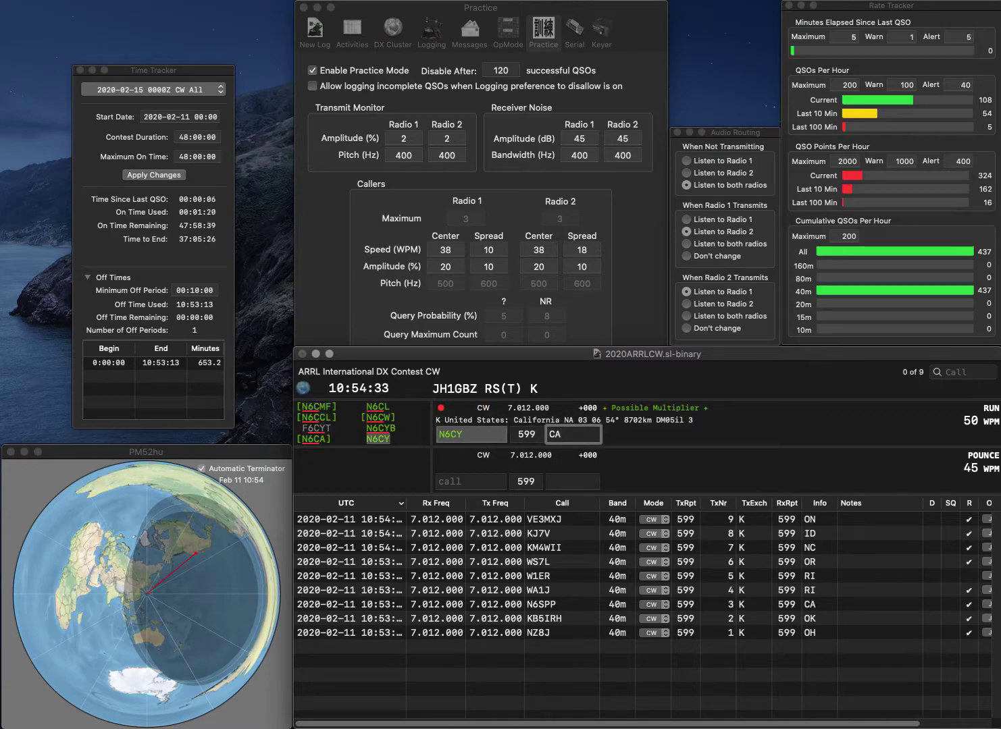
key(Return)
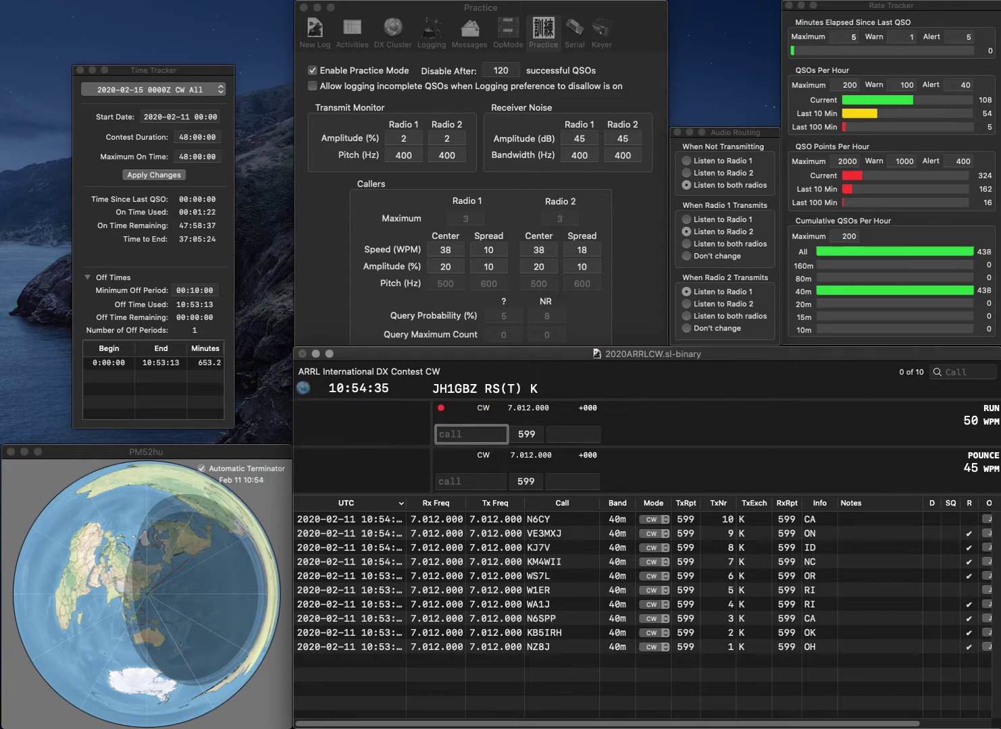
text(NY9S)
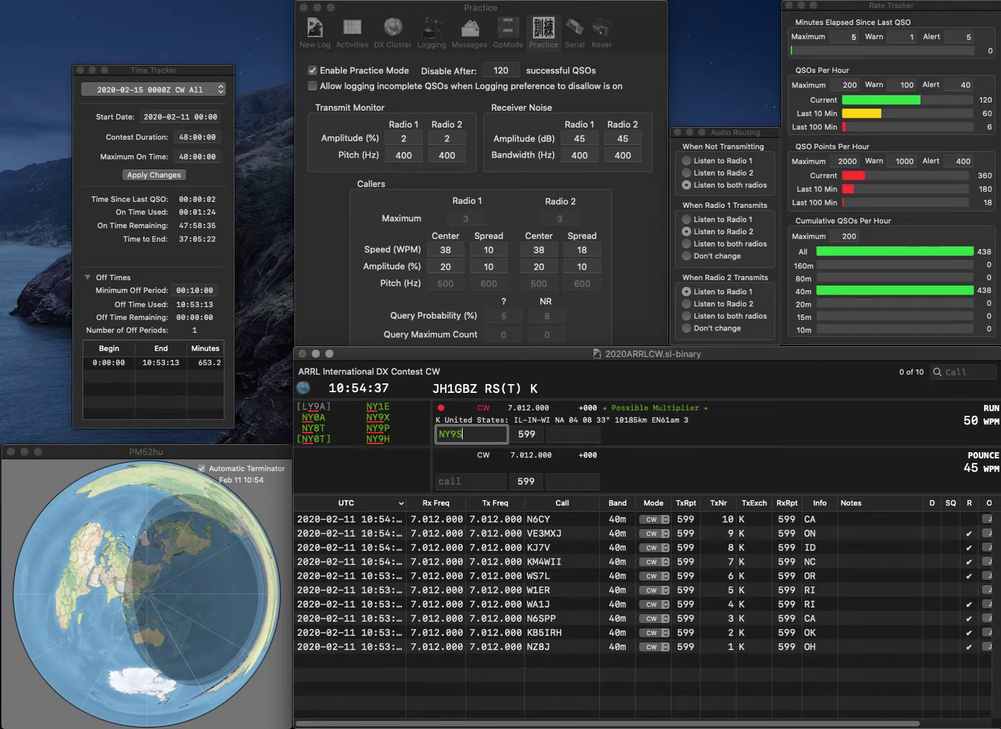
key(BackSpace)
text(H)
click(573, 434)
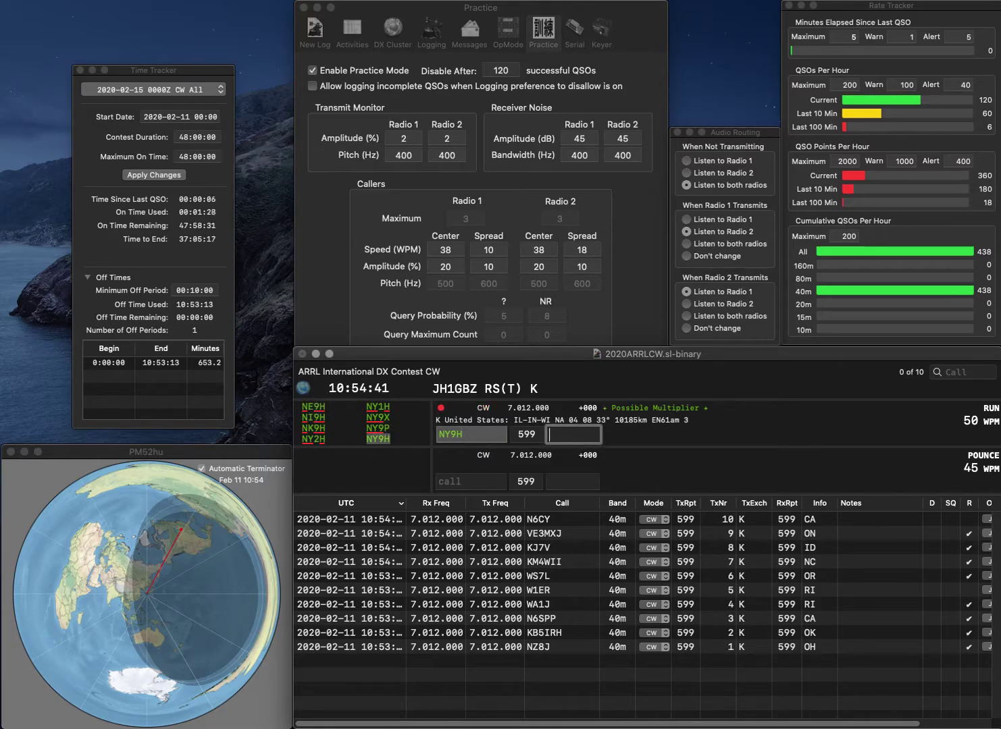
text(WI)
key(Return)
text(W)
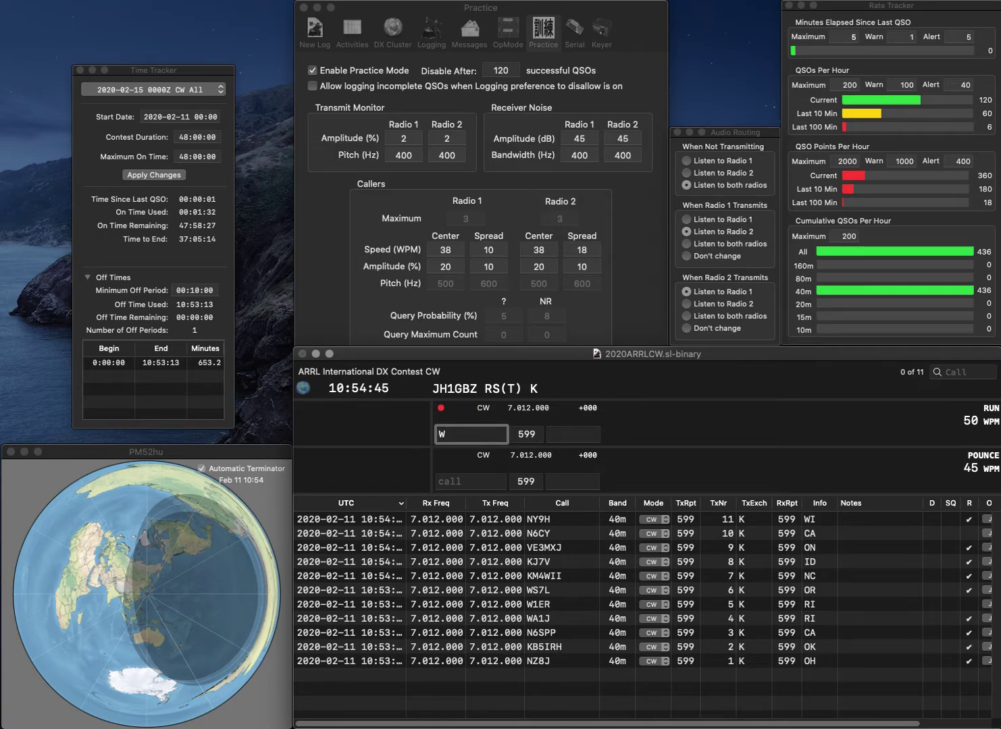
text(6A)
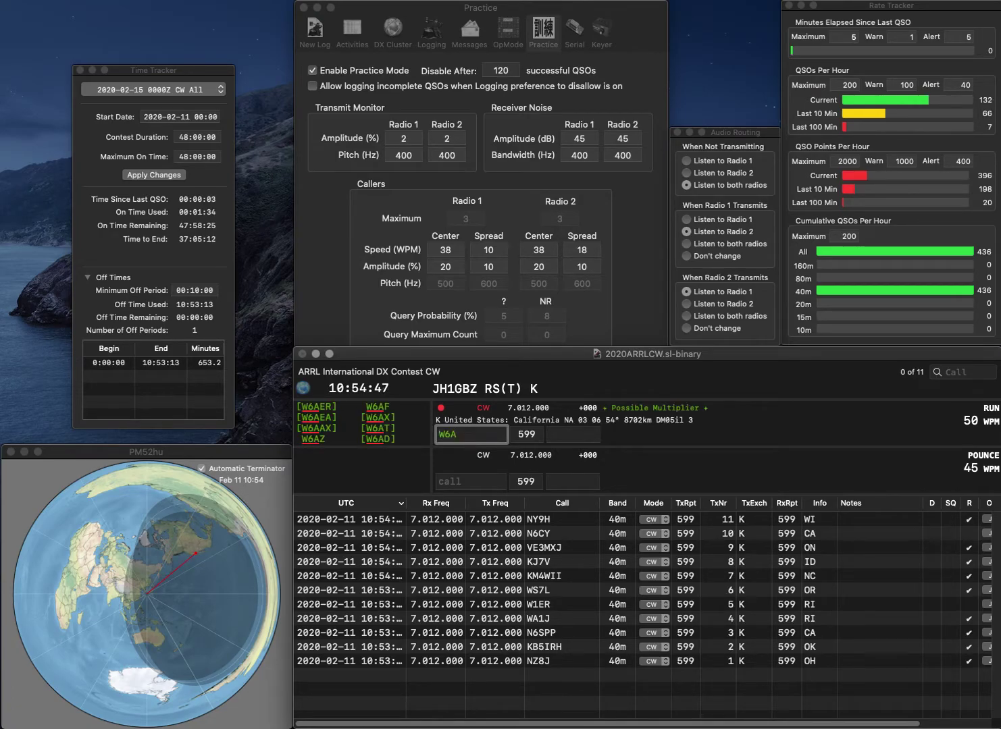
text(I)
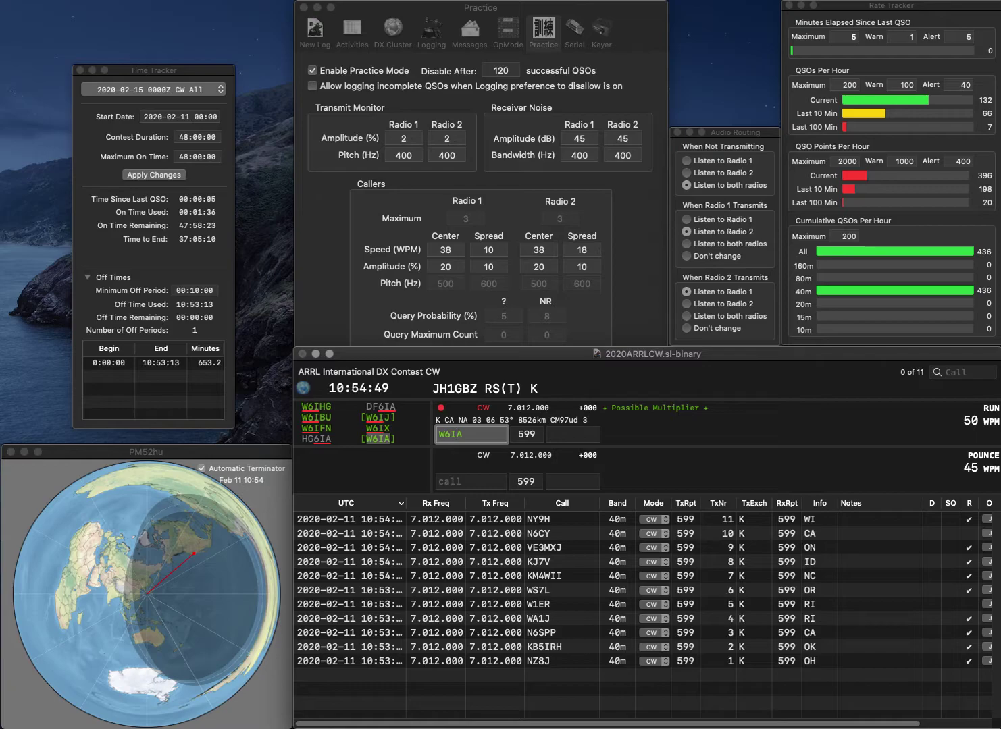
key(space)
text(CA)
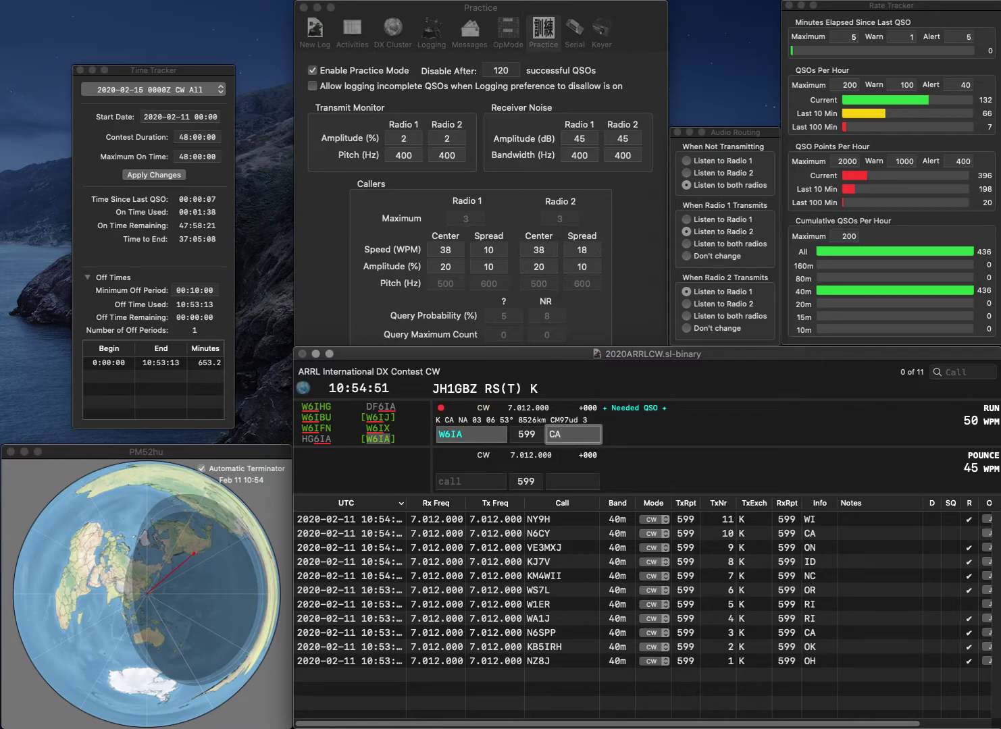
key(Return)
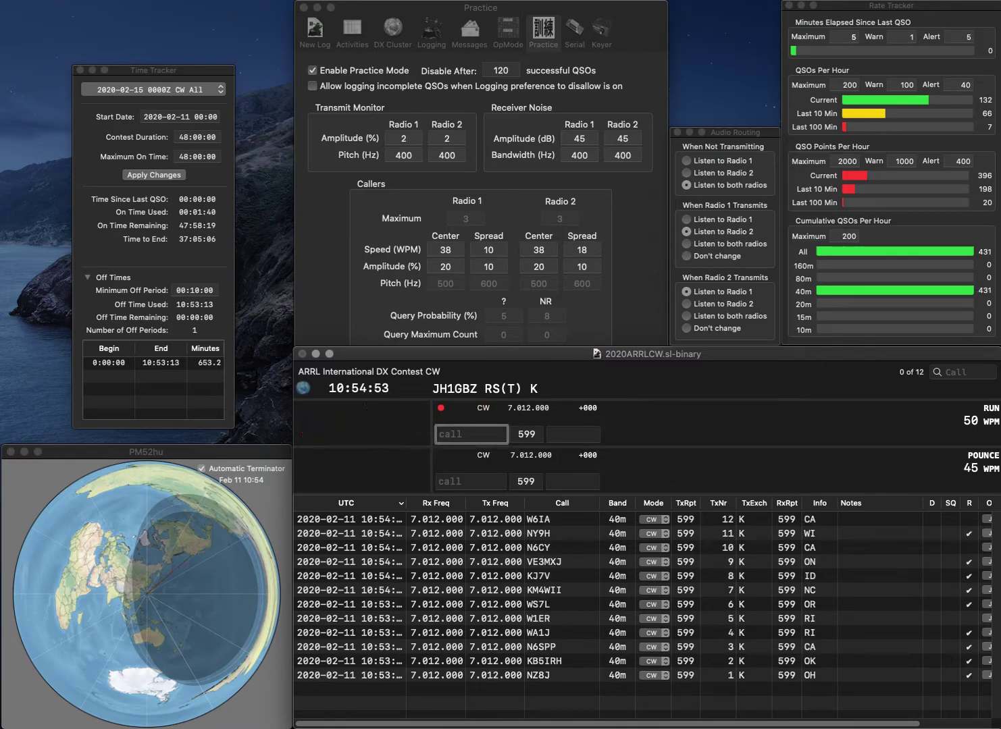
text(AG7YX)
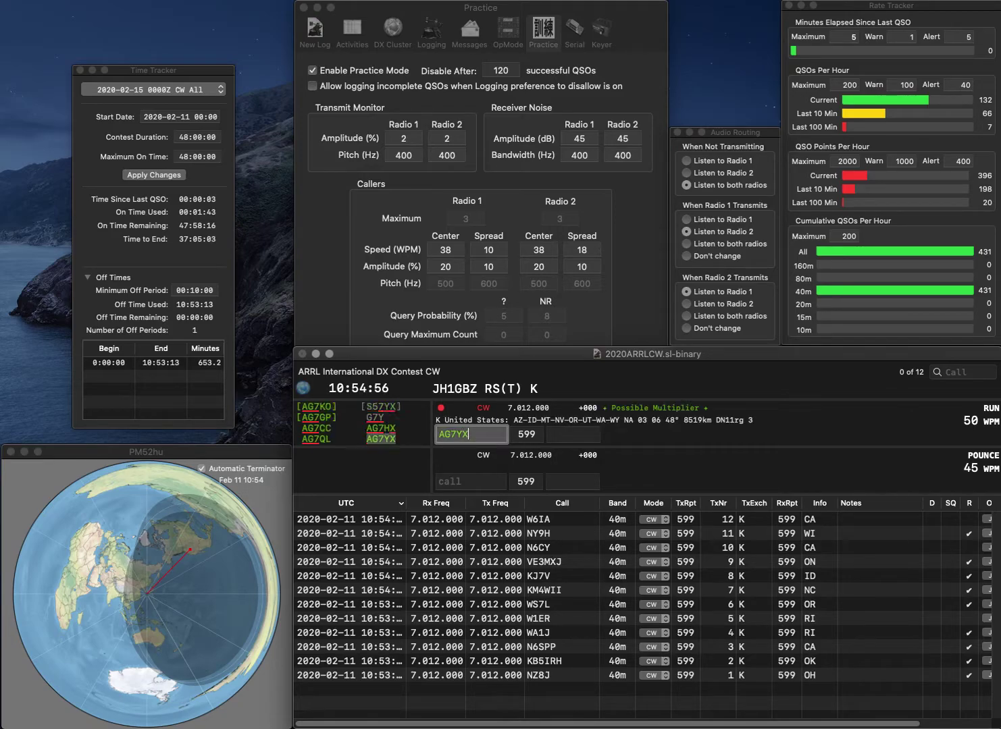
key(space)
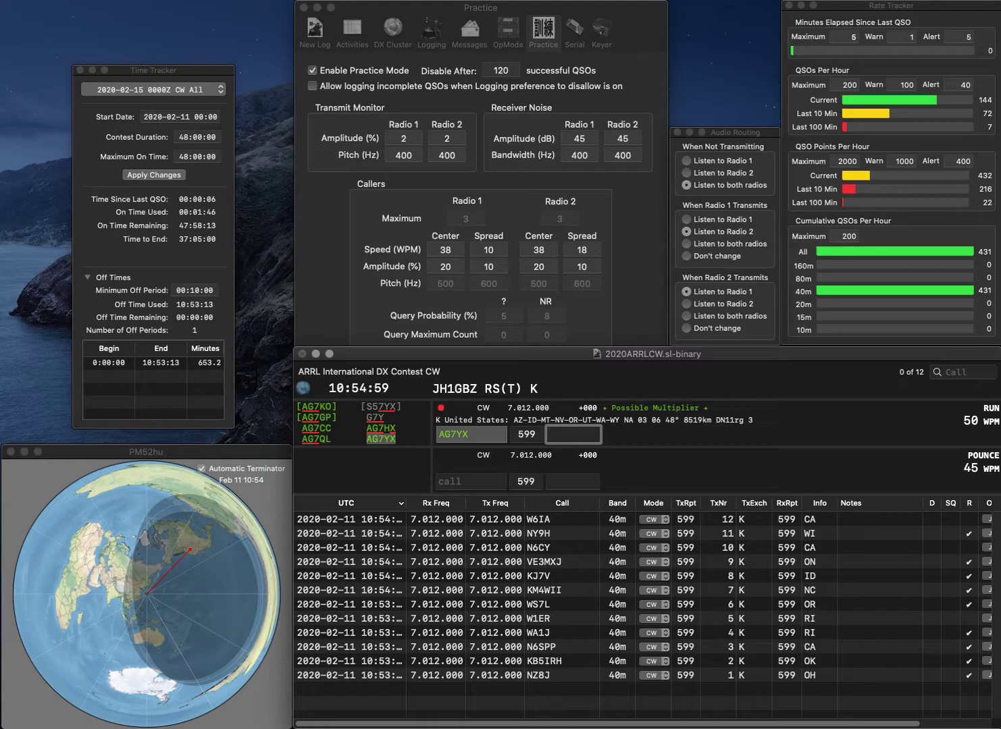
text(NV)
key(Return)
text(N7VZ)
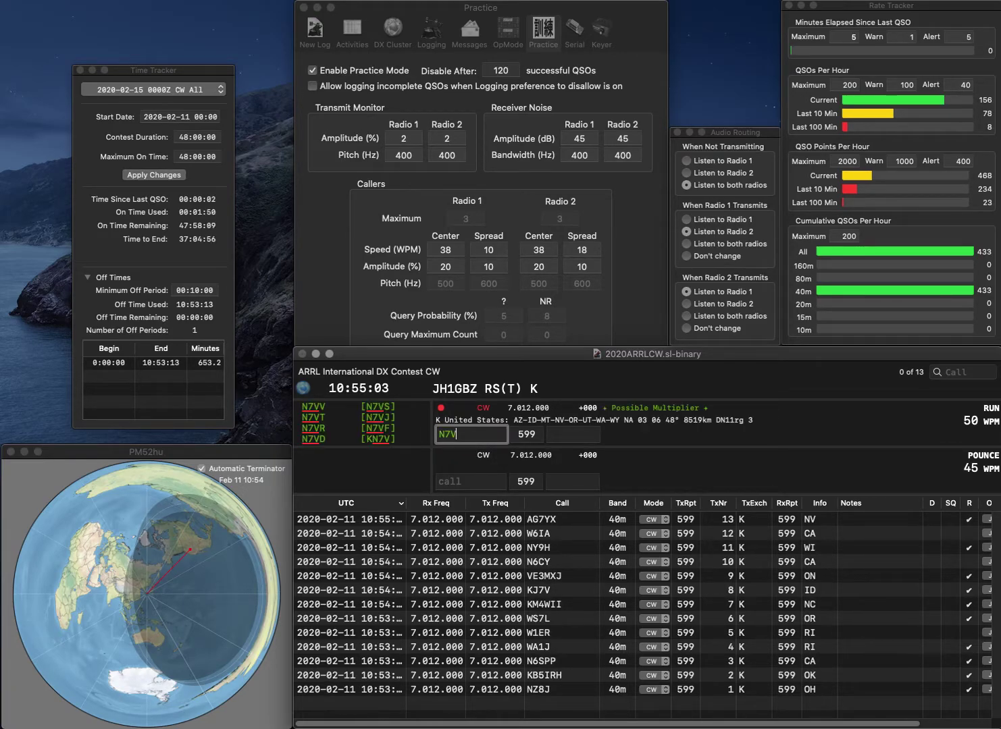
key(space)
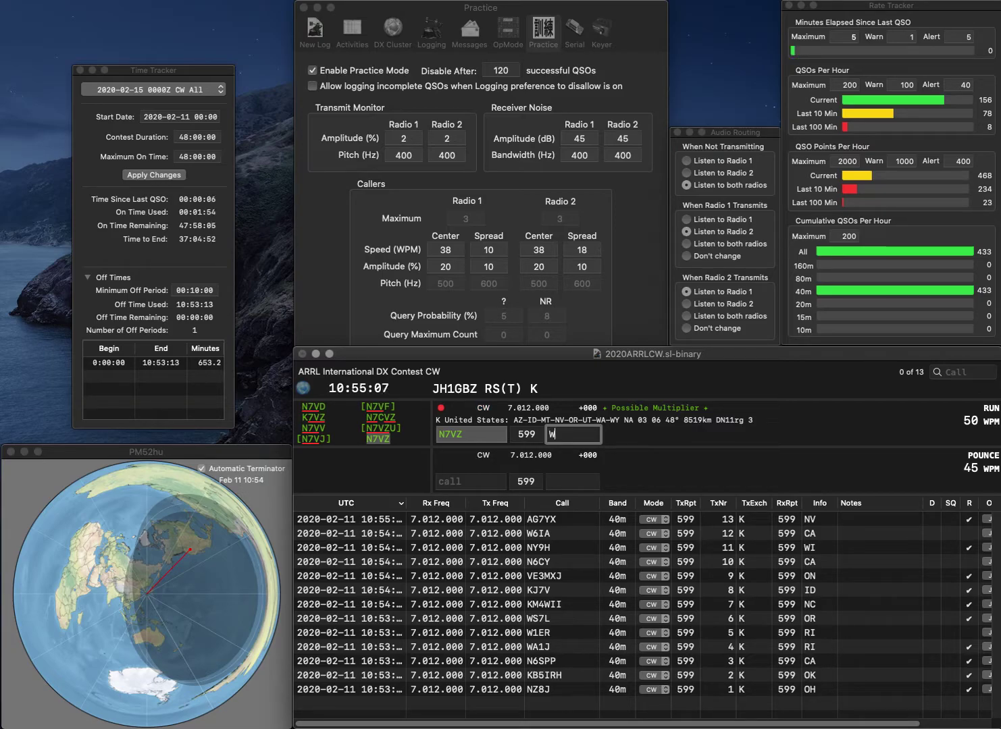
key(Return)
Log the contact with N2OB on the run radio, with received exchange NY.
text(N2OB)
key(space)
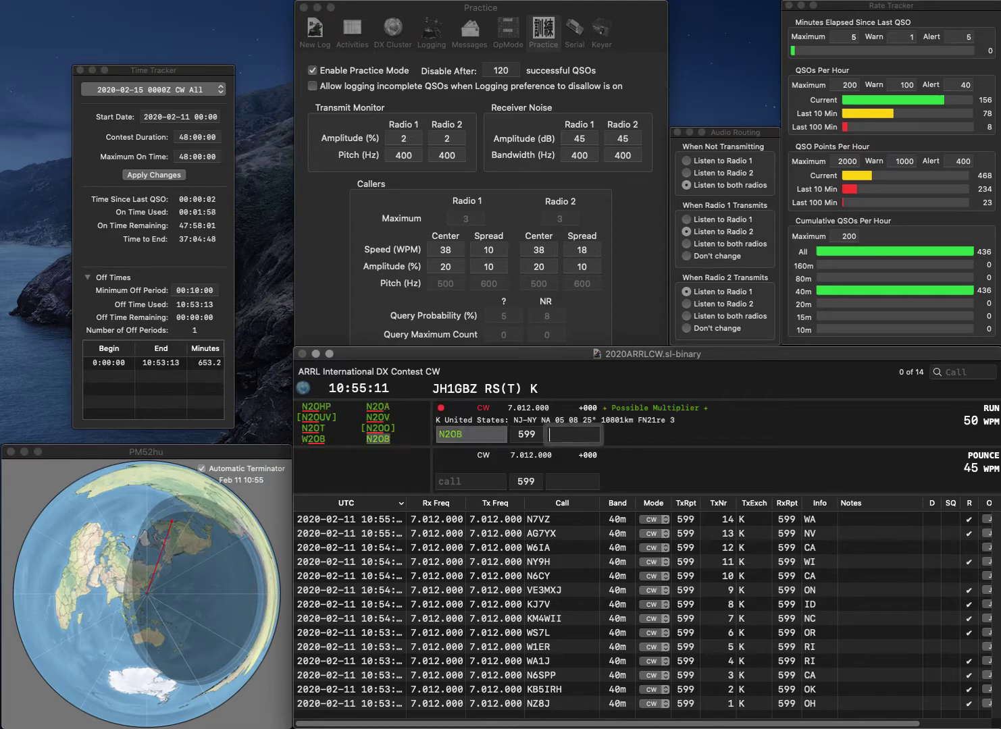
text(NY)
key(Return)
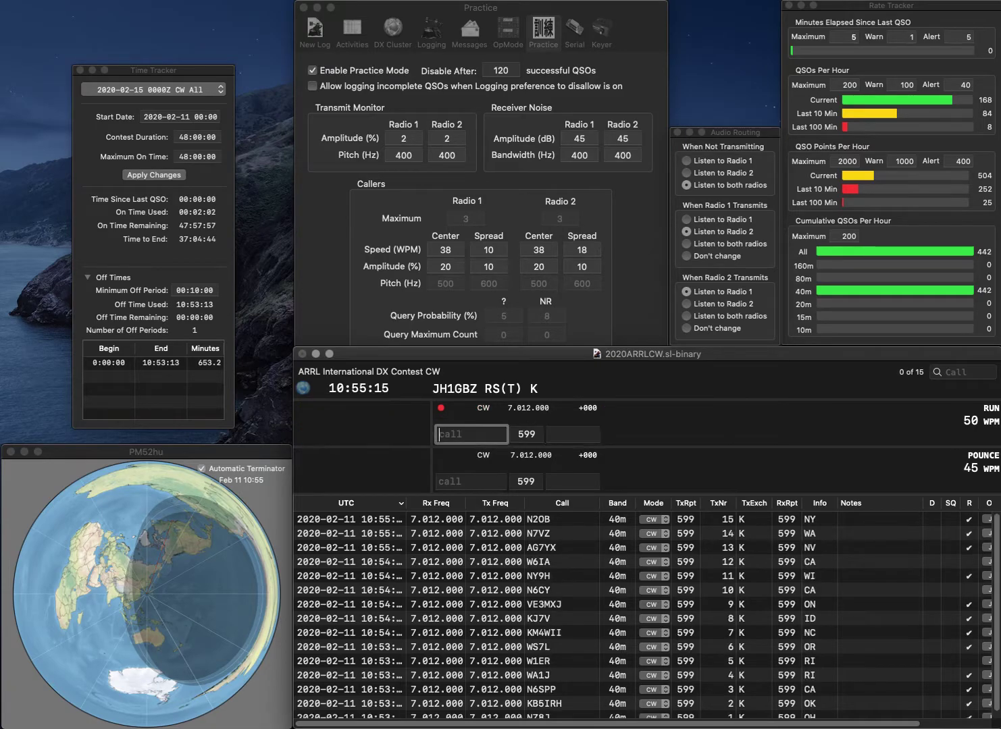
text(KG09)
key(BackSpace)
key(BackSpace)
text(9FG)
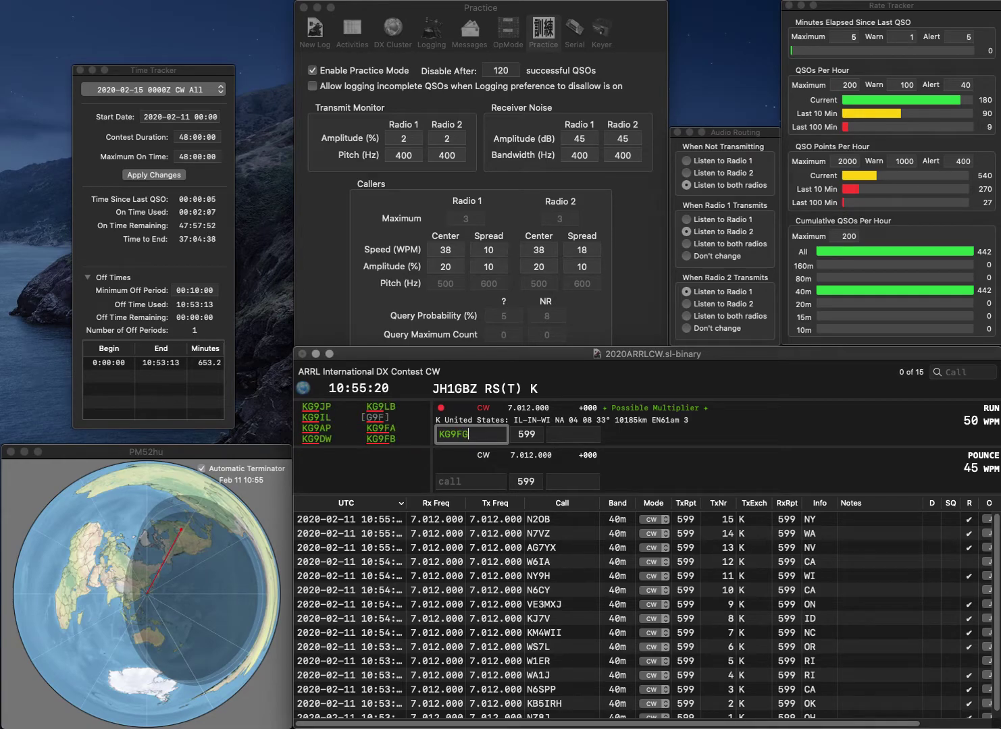
key(BackSpace)
text(B)
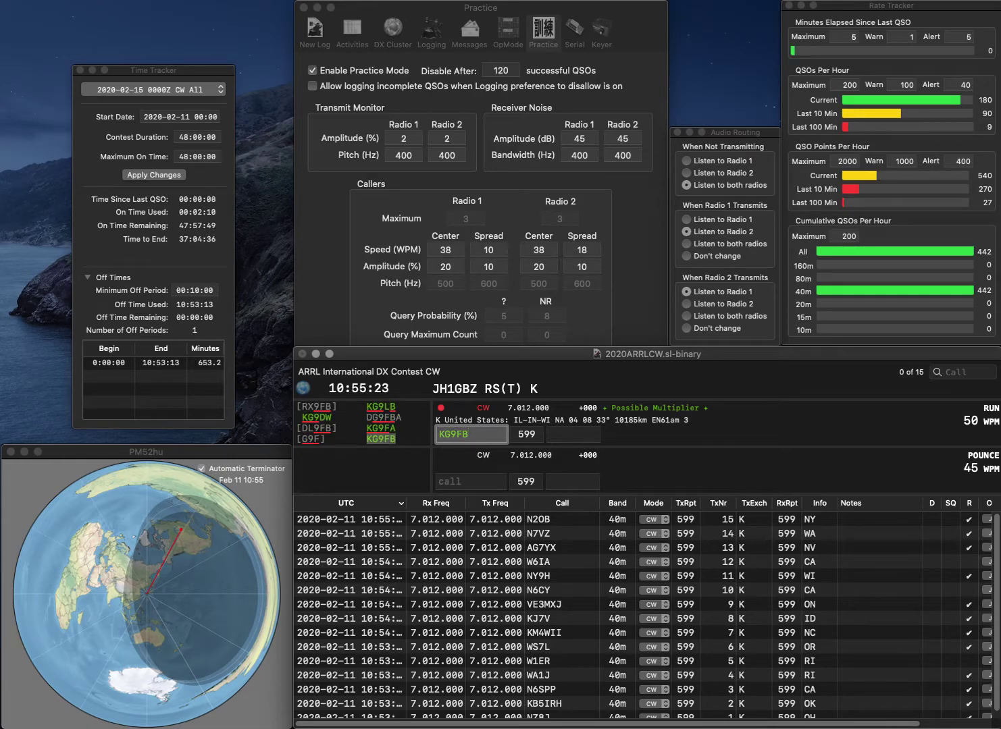
key(space)
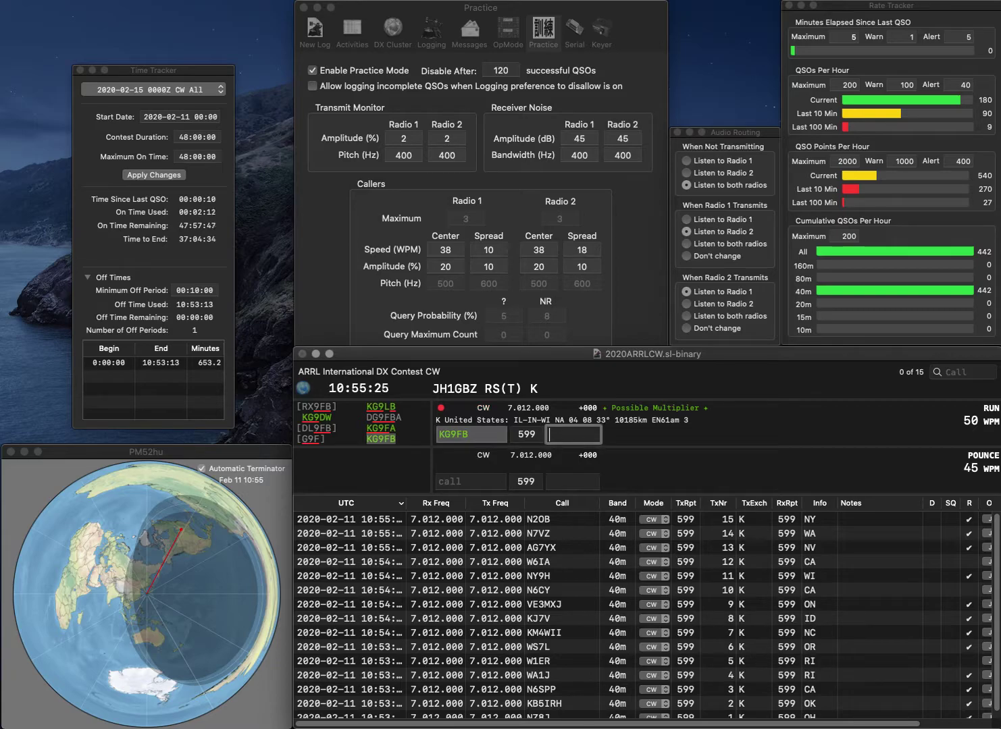
key(Return)
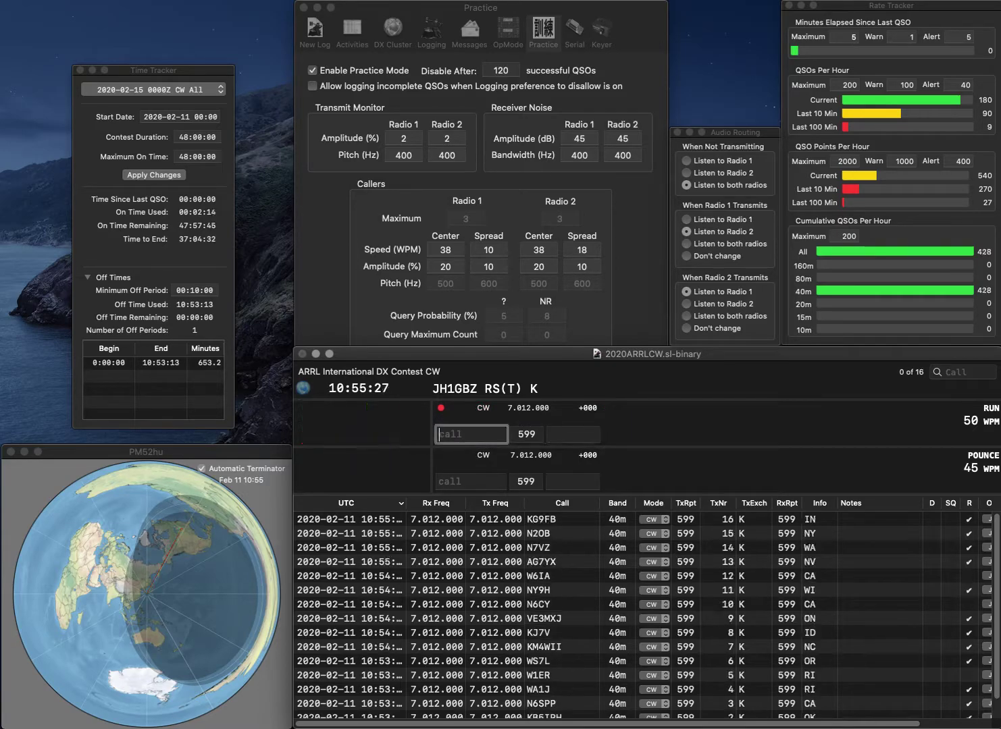
text(W5IP)
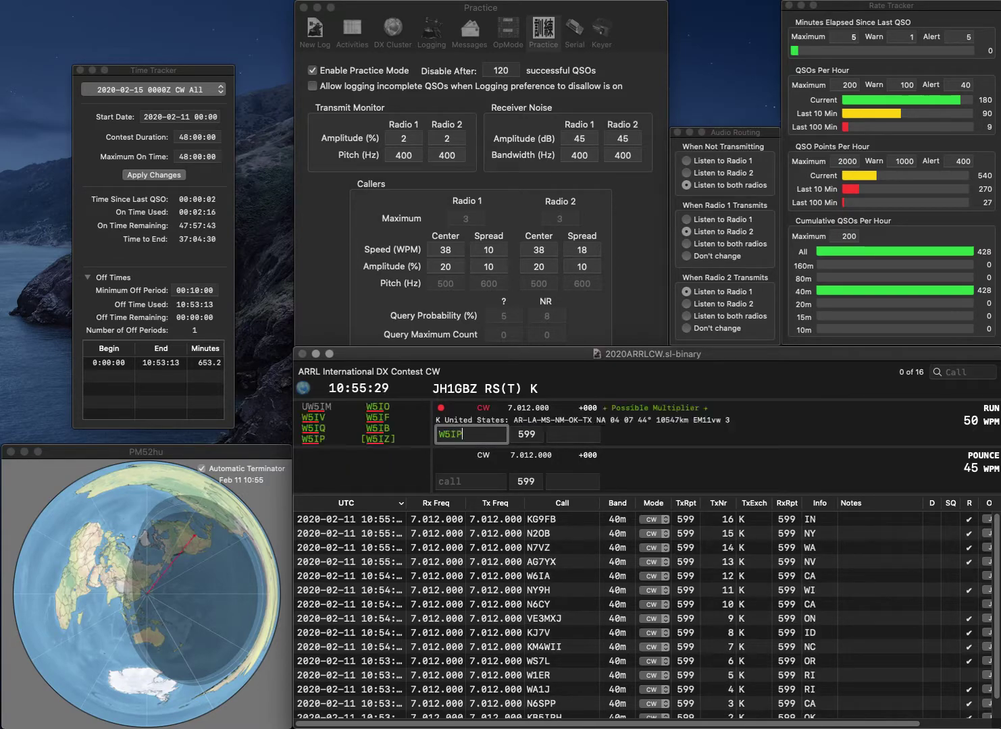
key(space)
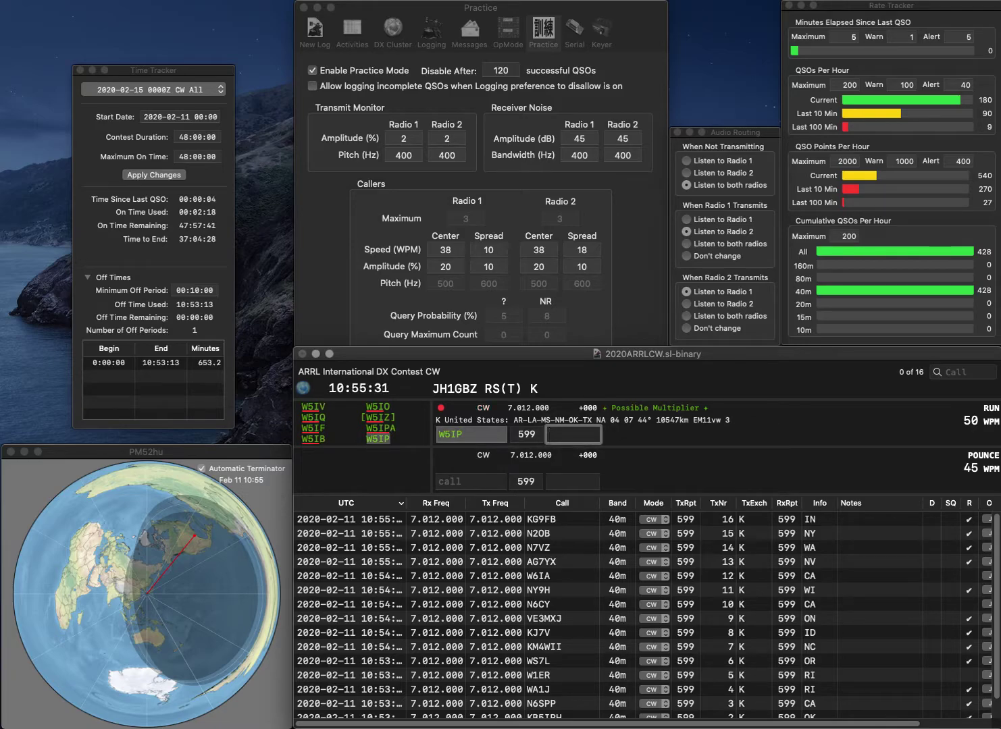
text(LA)
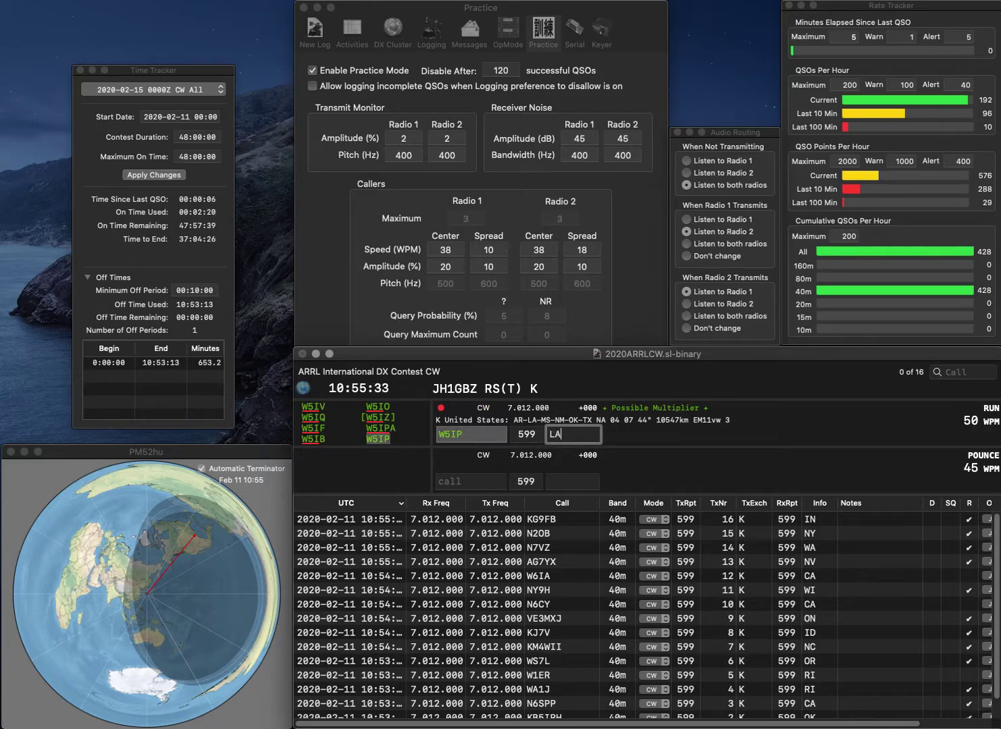
key(Return)
Log the contact with WA2TMC on the run radio, with received exchange NY.
text(W)
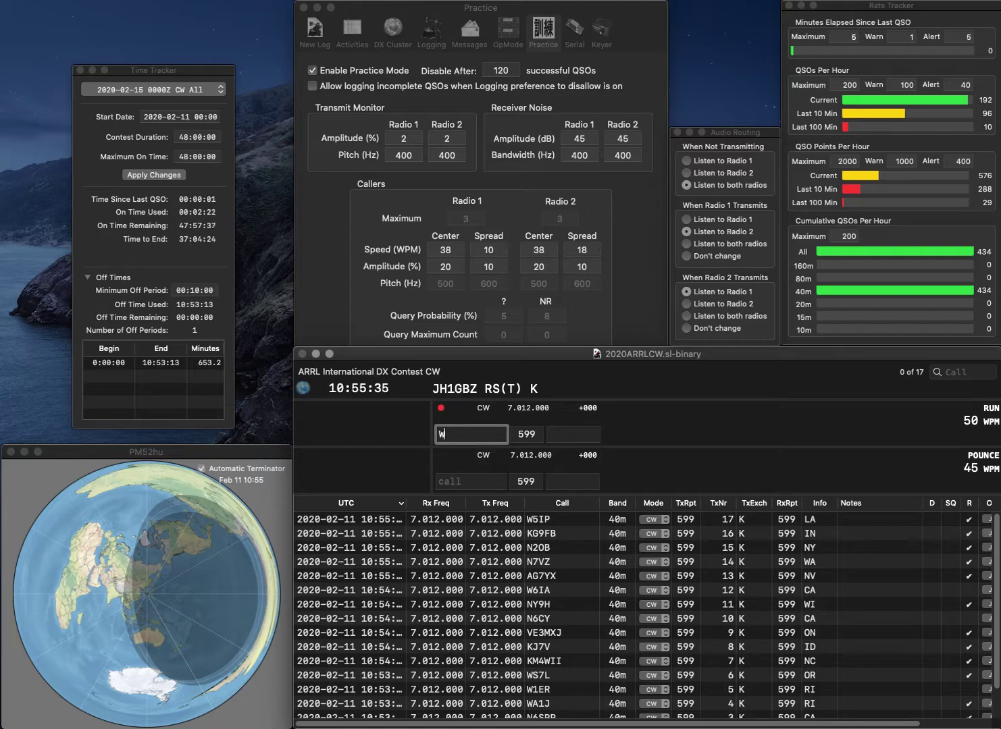
text(A2TMC)
key(space)
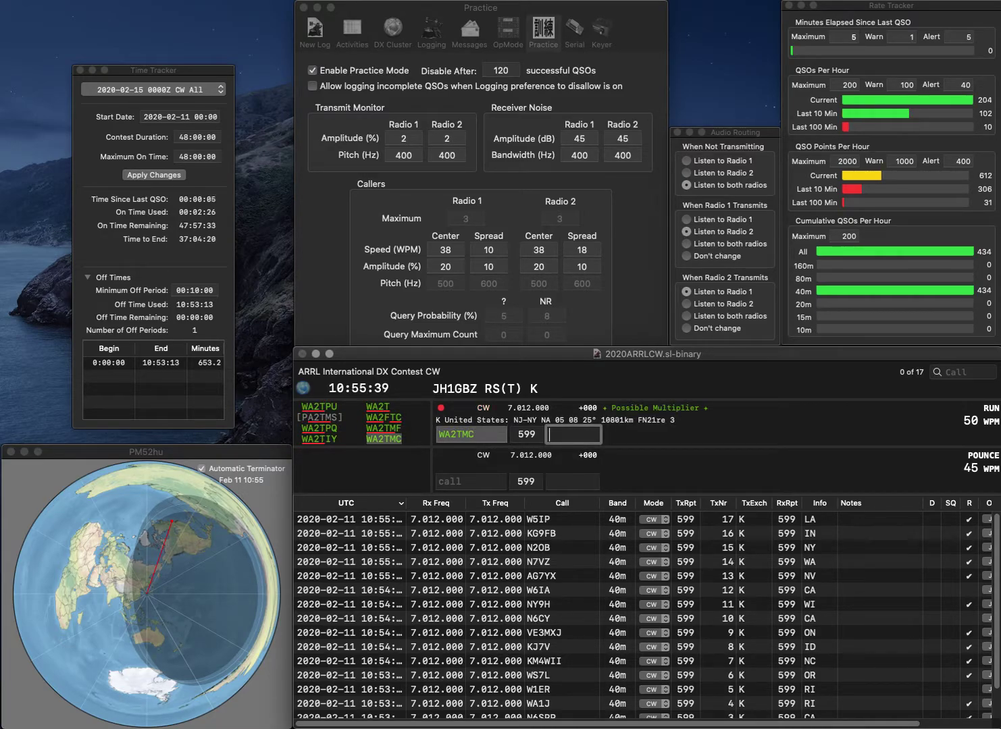
text(NY)
key(Return)
text(KX)
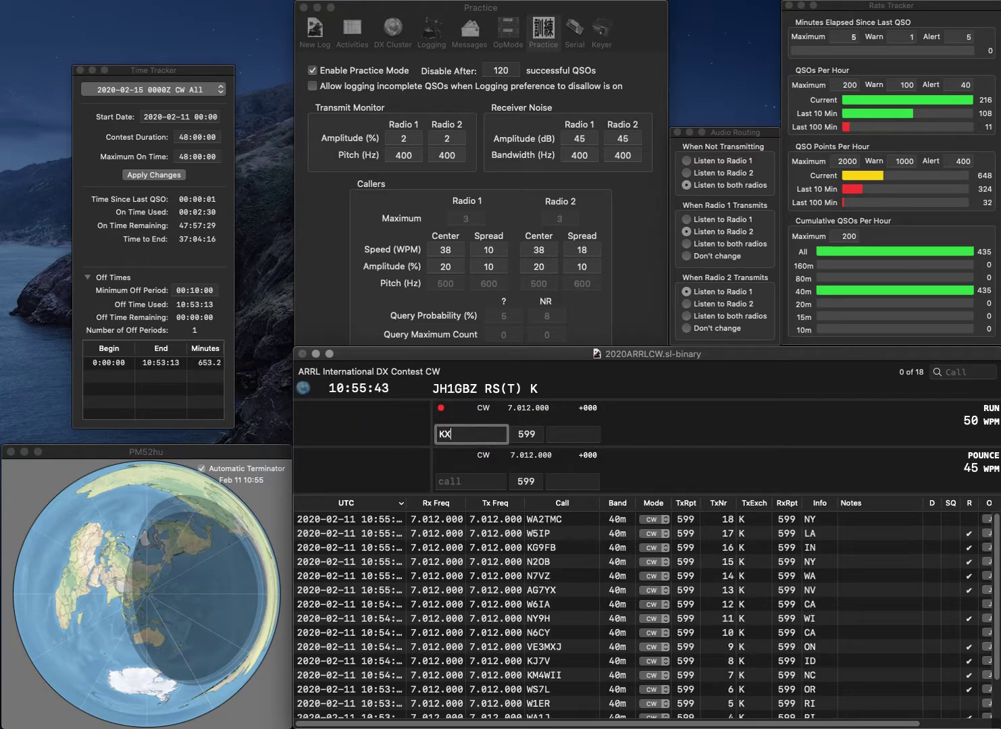
text(4EZ)
key(space)
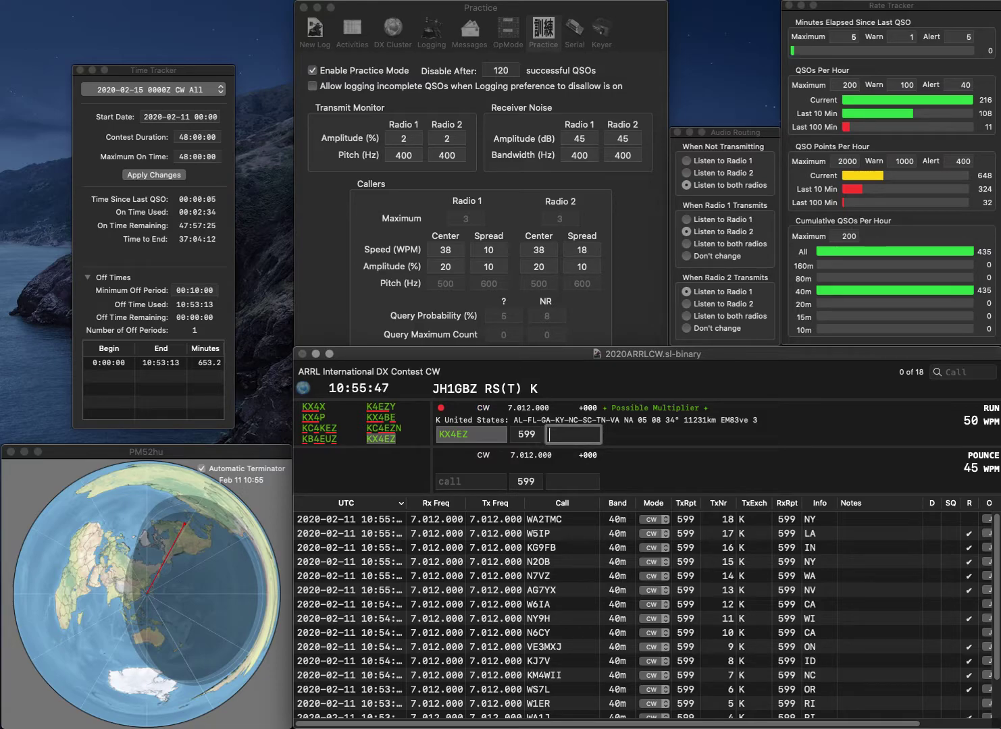
text(FL)
key(Return)
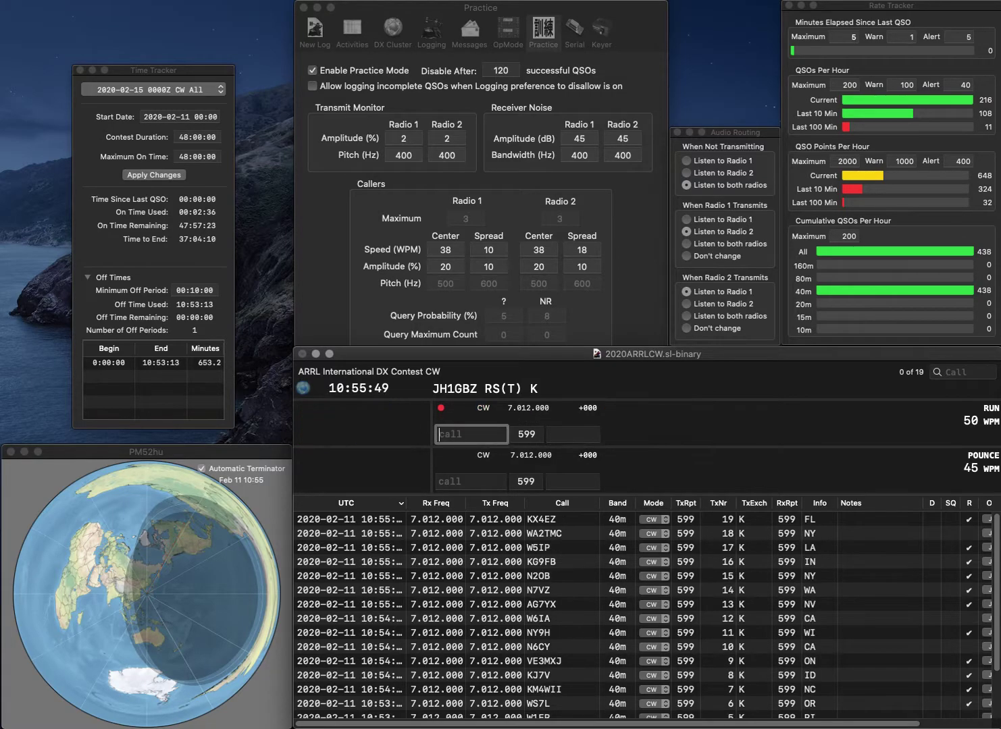
text(W0JO)
key(Return)
key(shift+Tab)
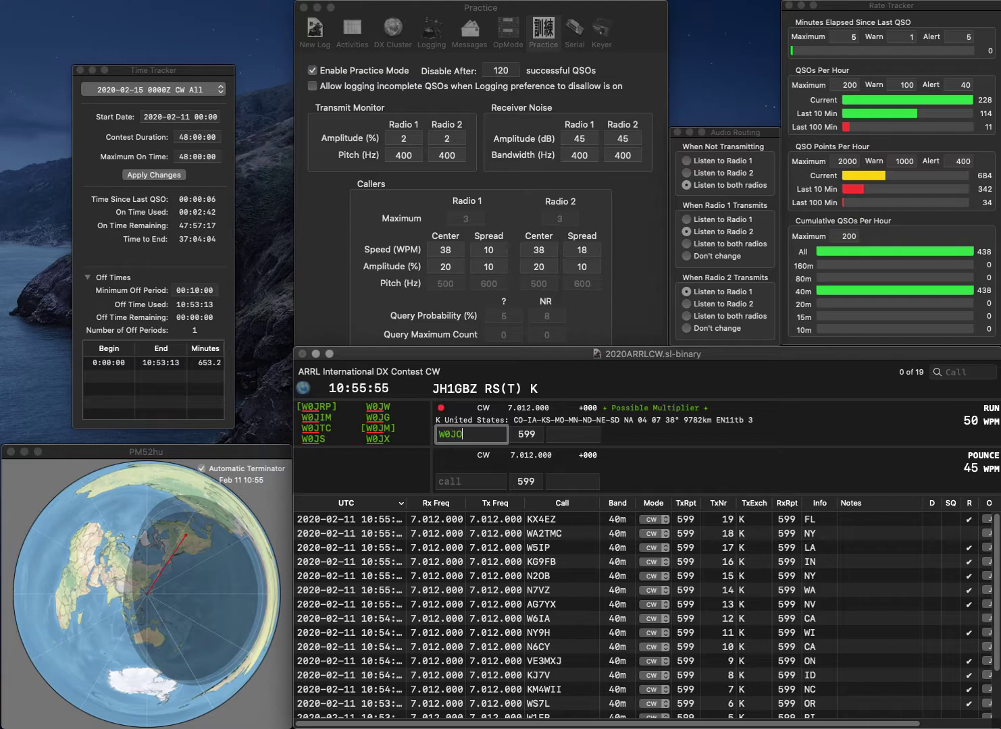
key(BackSpace)
text(X)
key(Return)
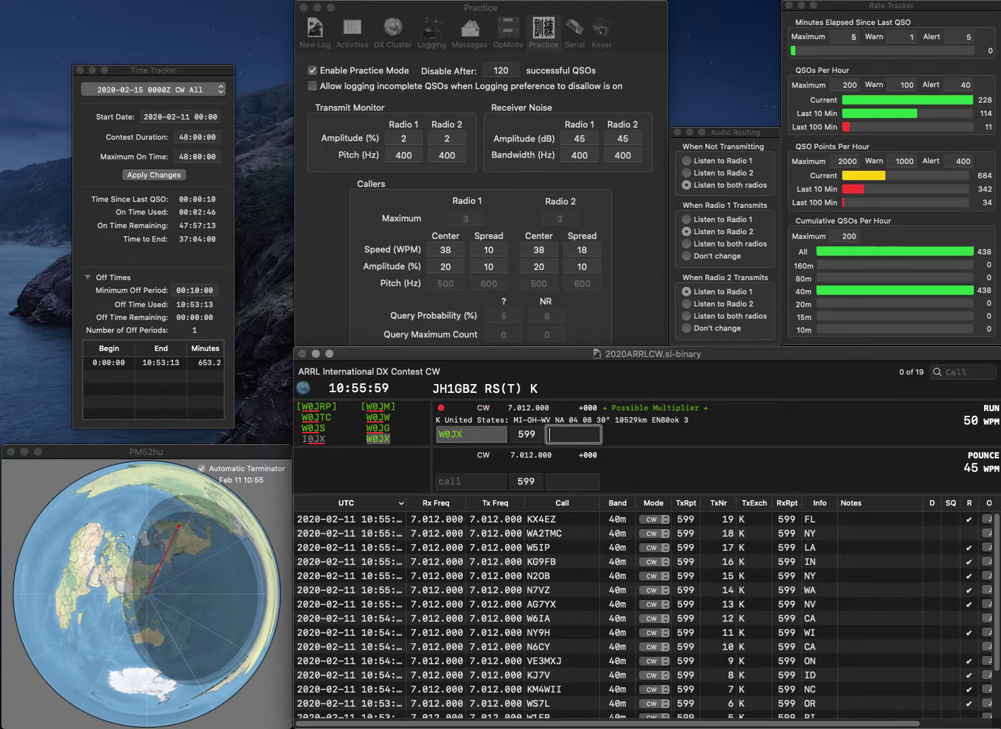
text(OH)
key(Return)
text(KD4CQZ)
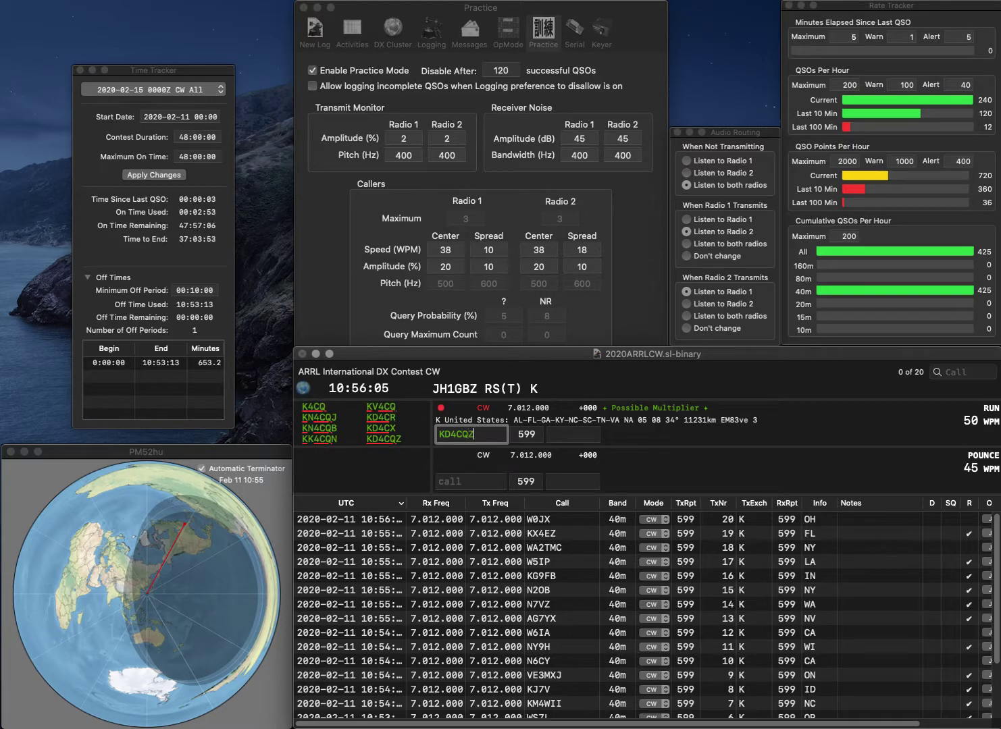
key(Return)
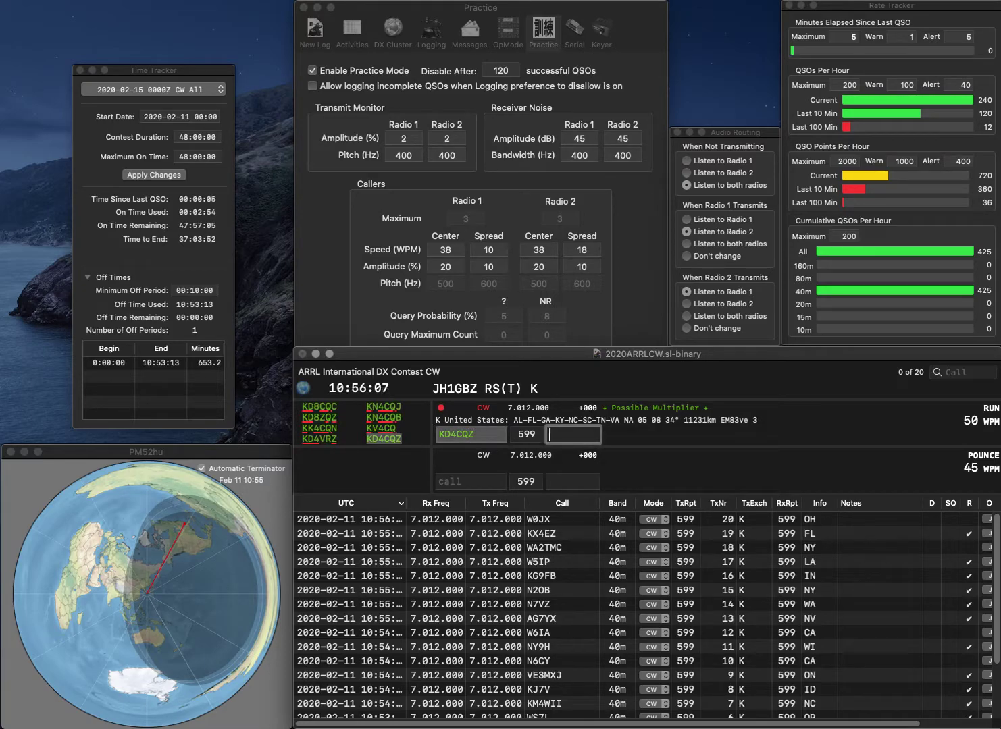
text(GA)
key(Return)
text(N1KWF)
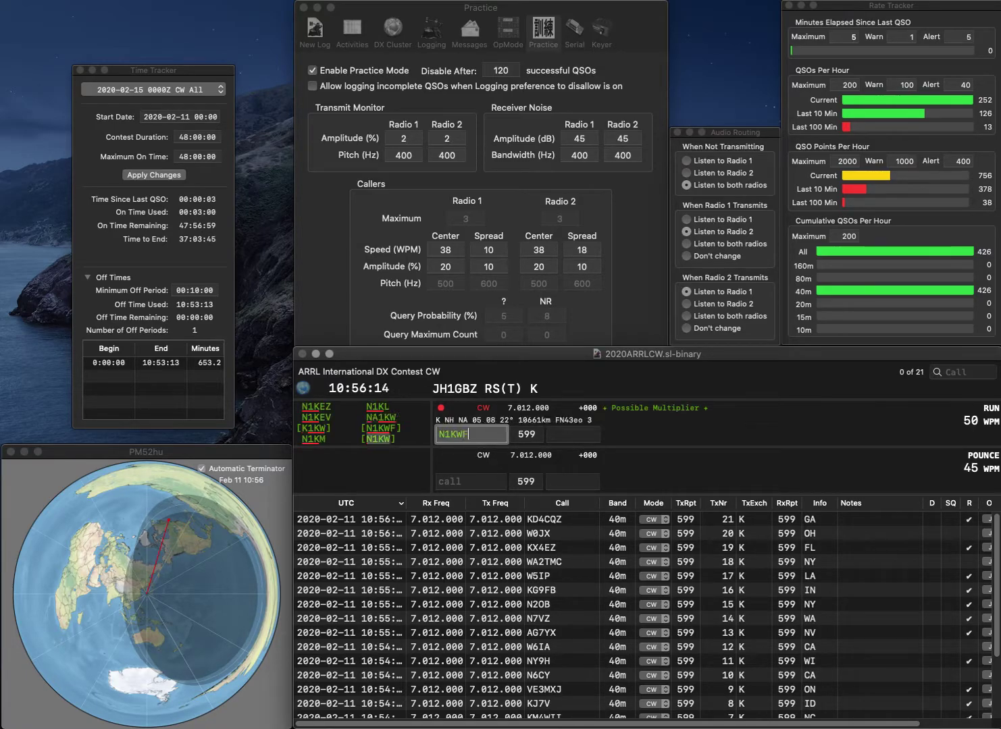
key(Return)
text(NH)
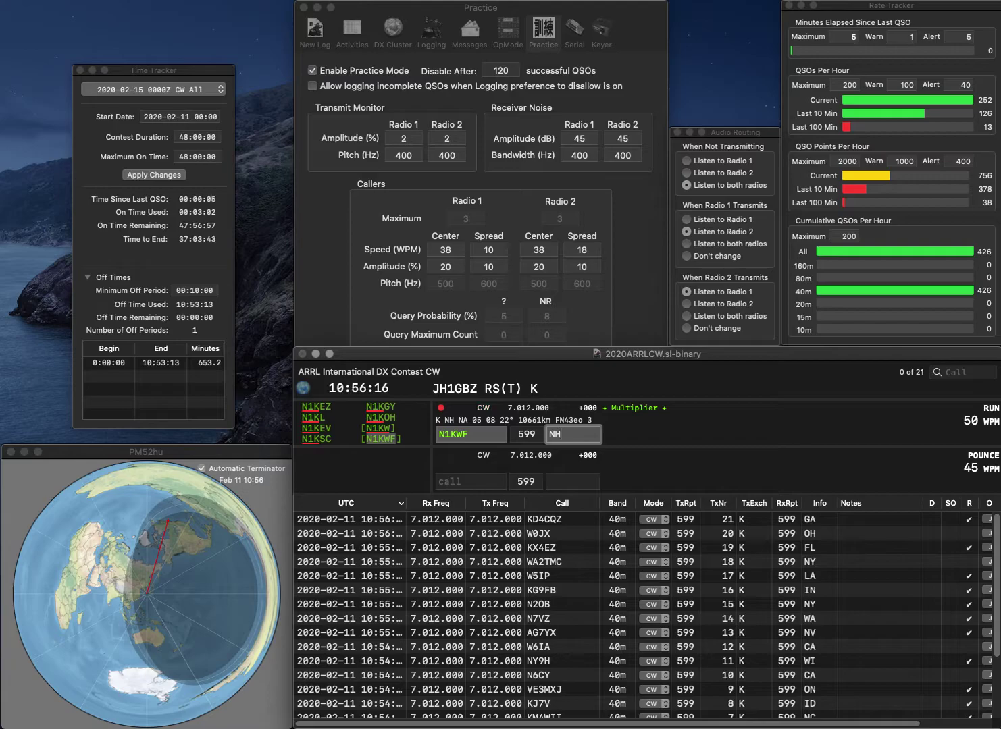
key(Return)
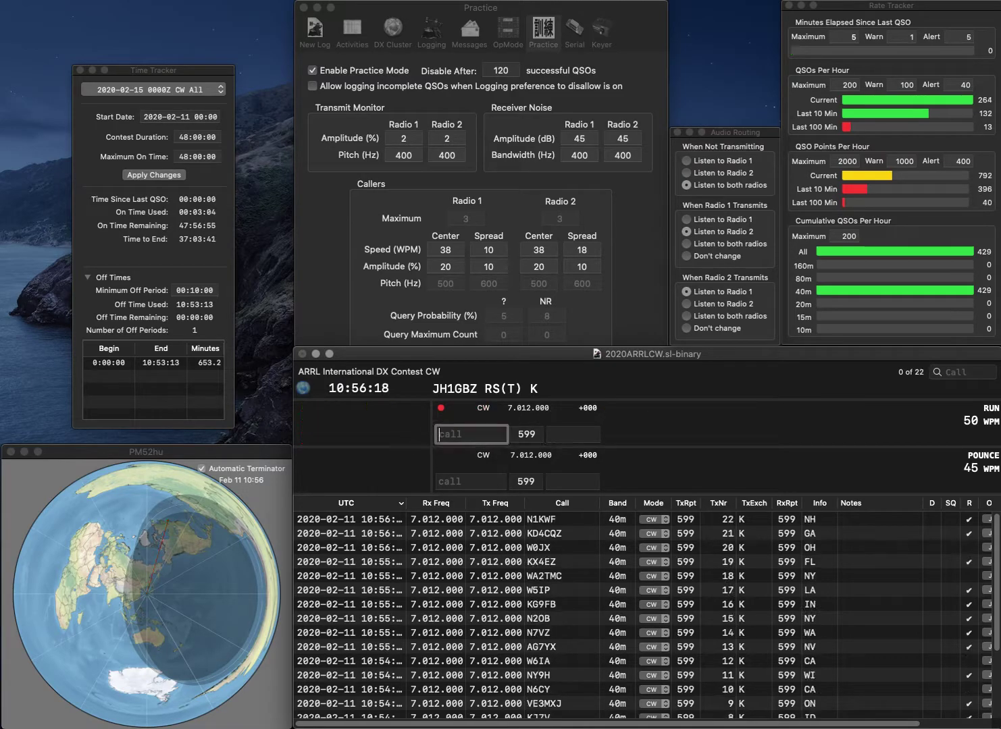
text(K9ZVZ)
key(space)
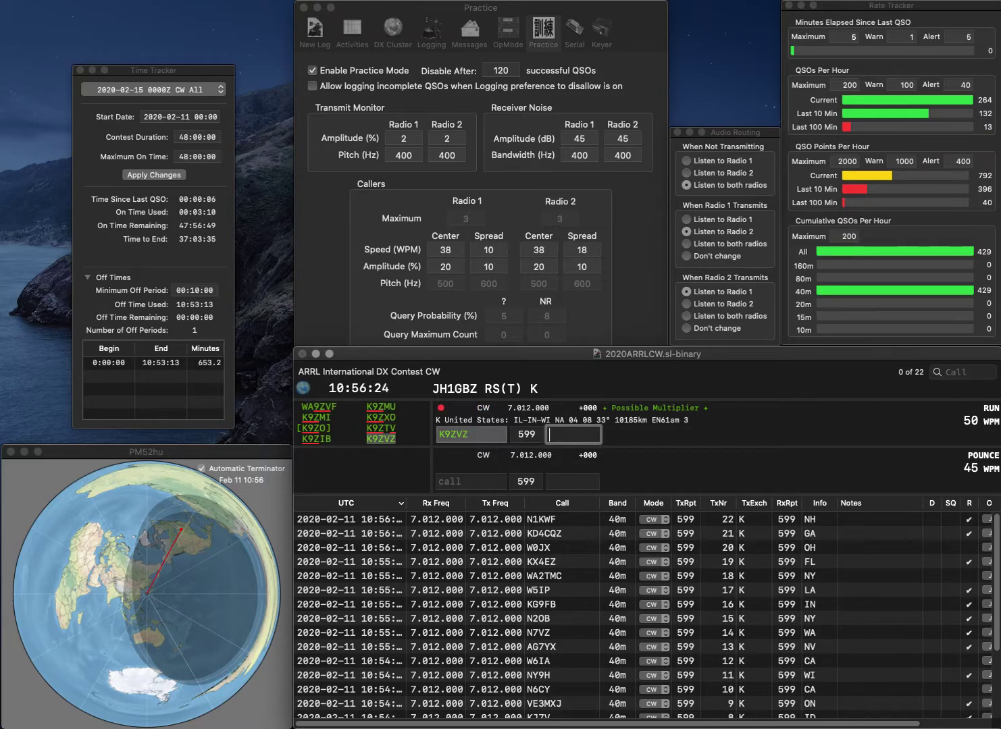
text(WI)
key(Return)
text(K1RH)
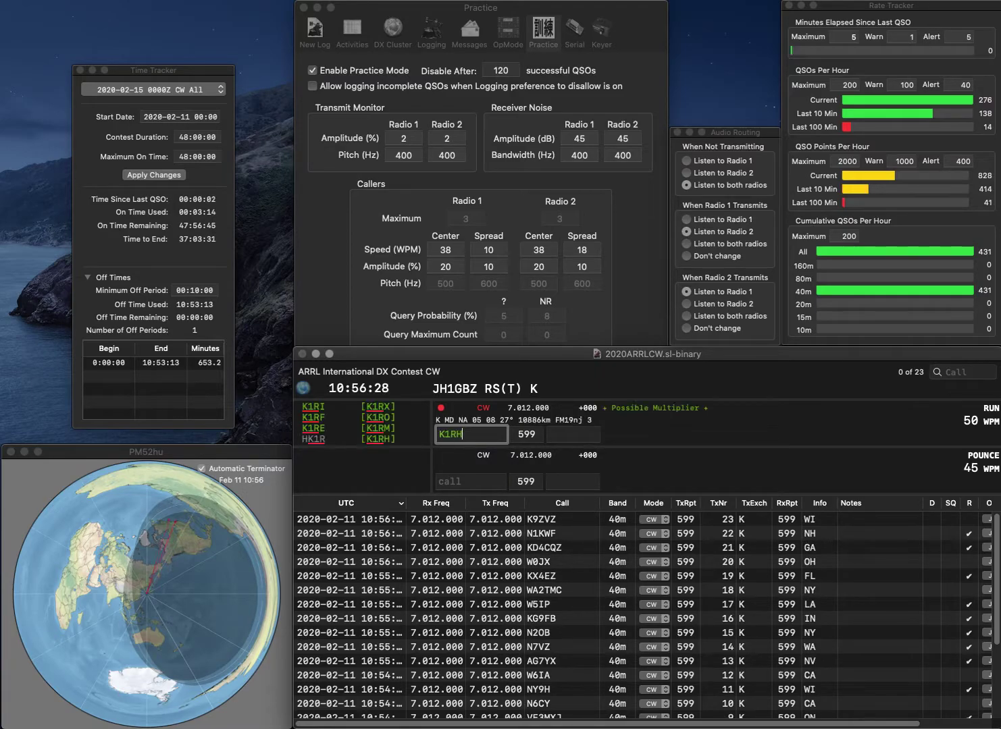
key(Return)
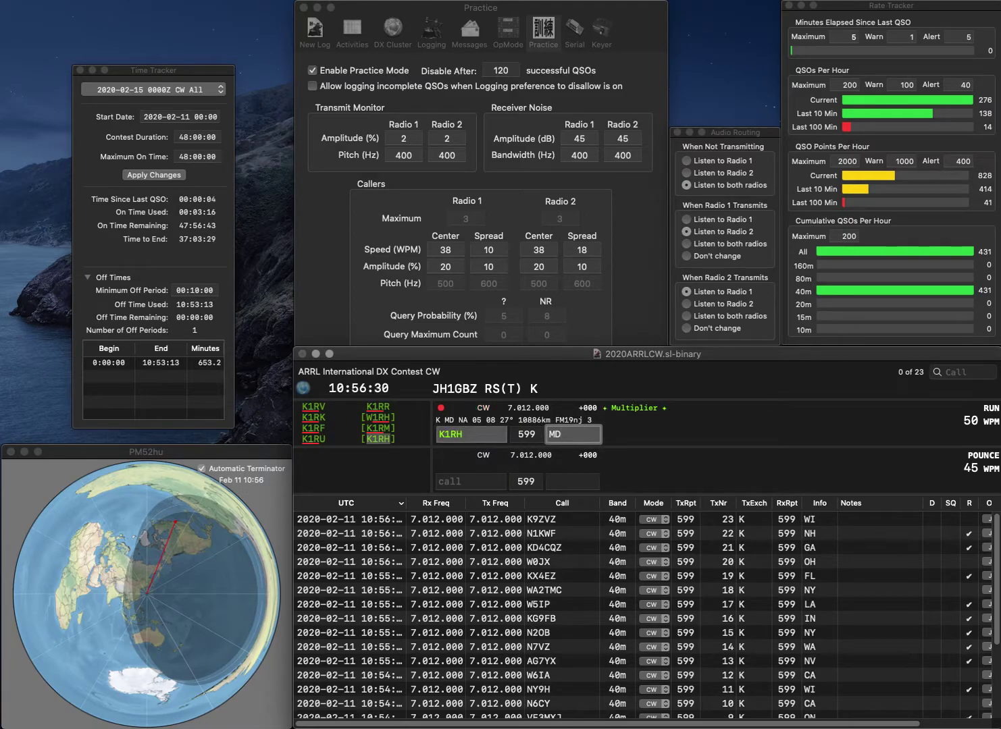
key(Return)
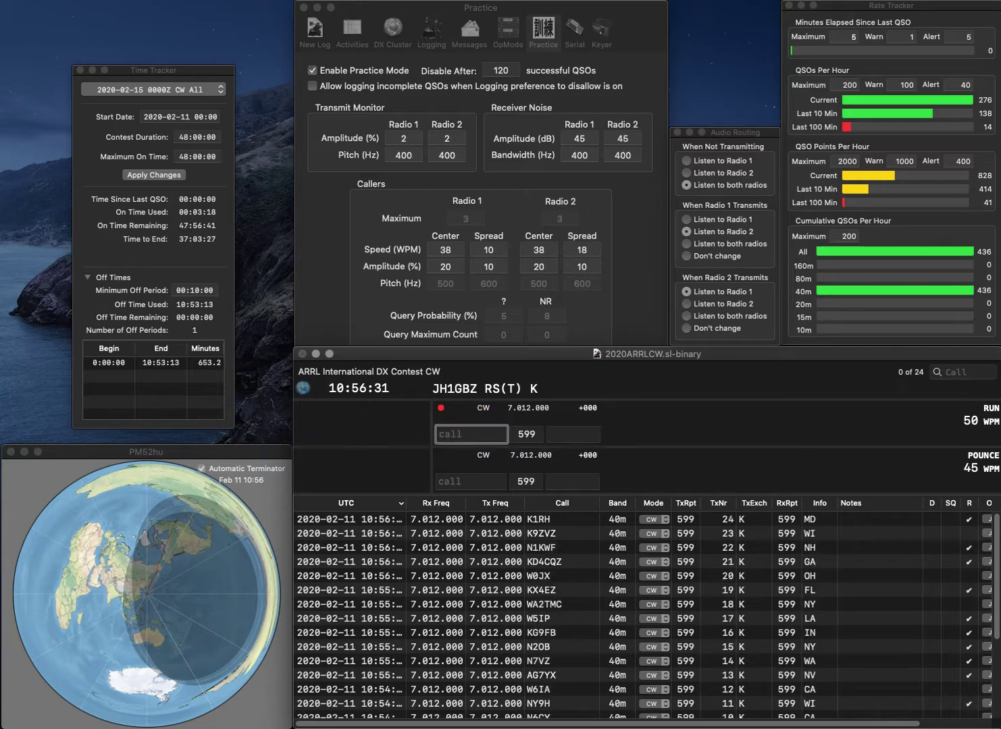
Log the contact with N7YDH on the run radio, with received exchange OR.
text(N7)
text(Y)
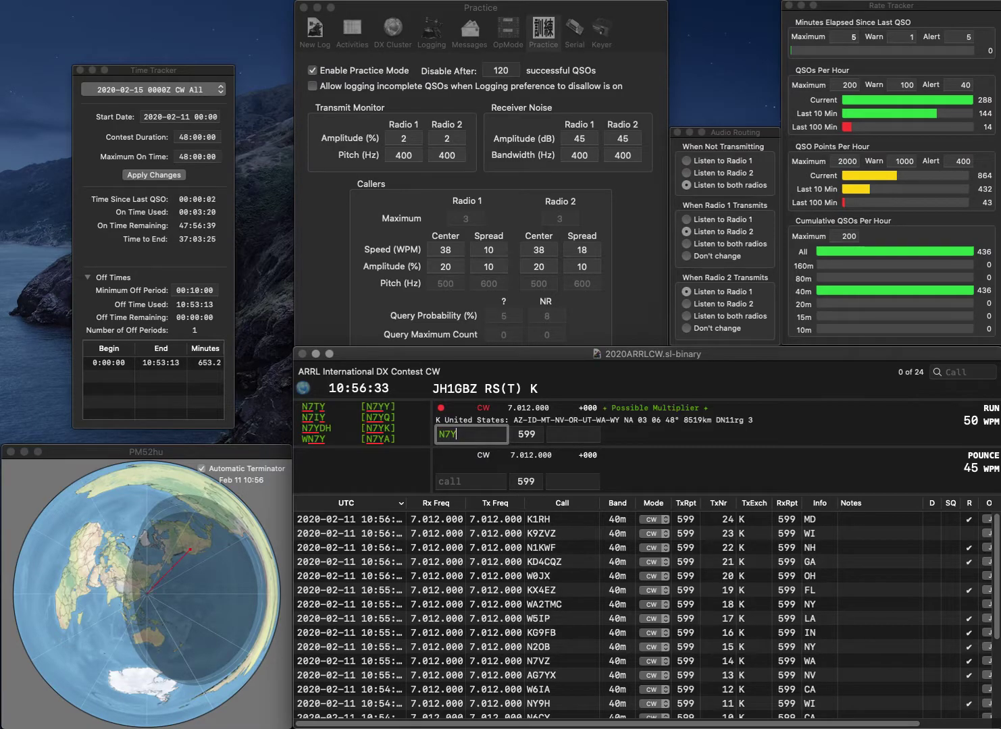
text(DH)
key(space)
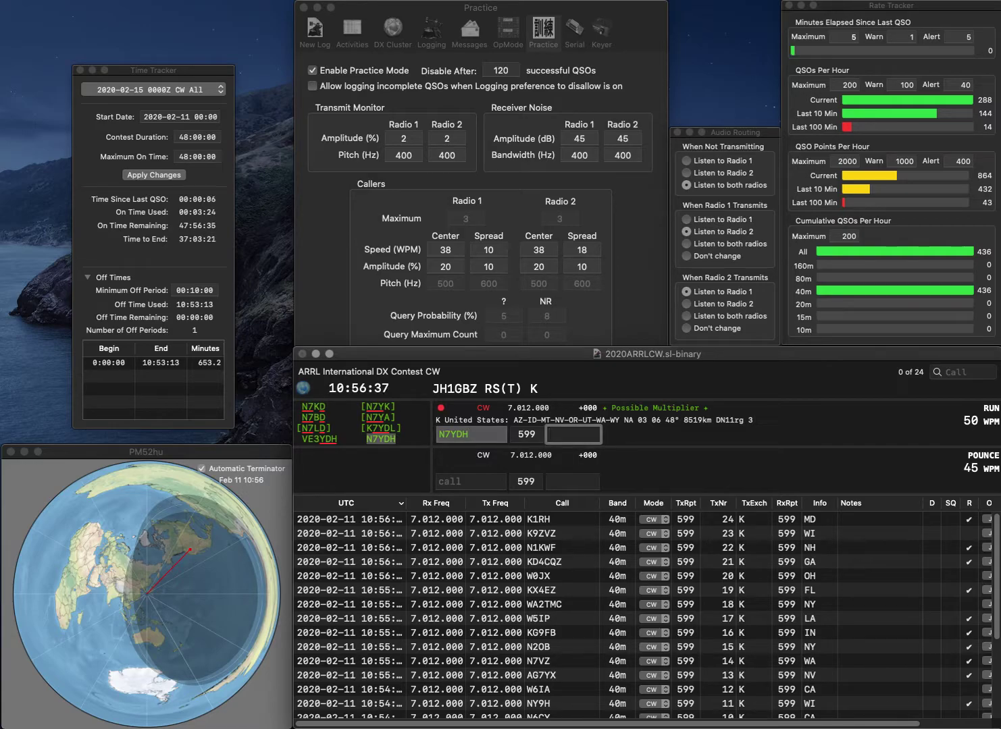
text(OR)
key(Return)
text(AB8RC)
click(571, 434)
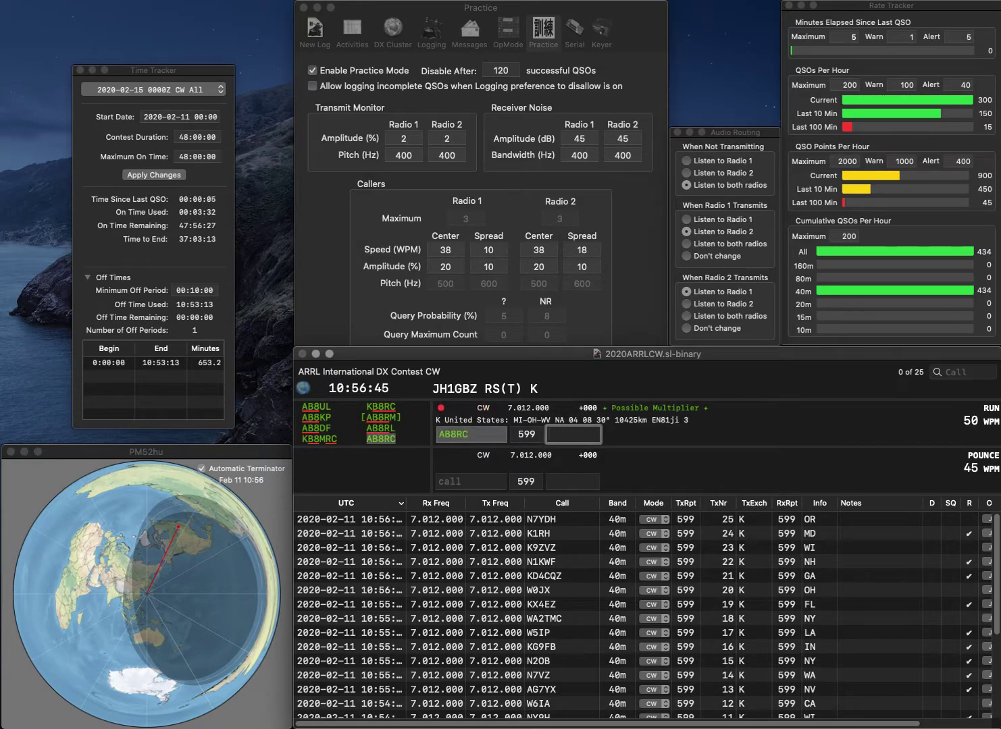
text(WV)
key(Return)
text(V)
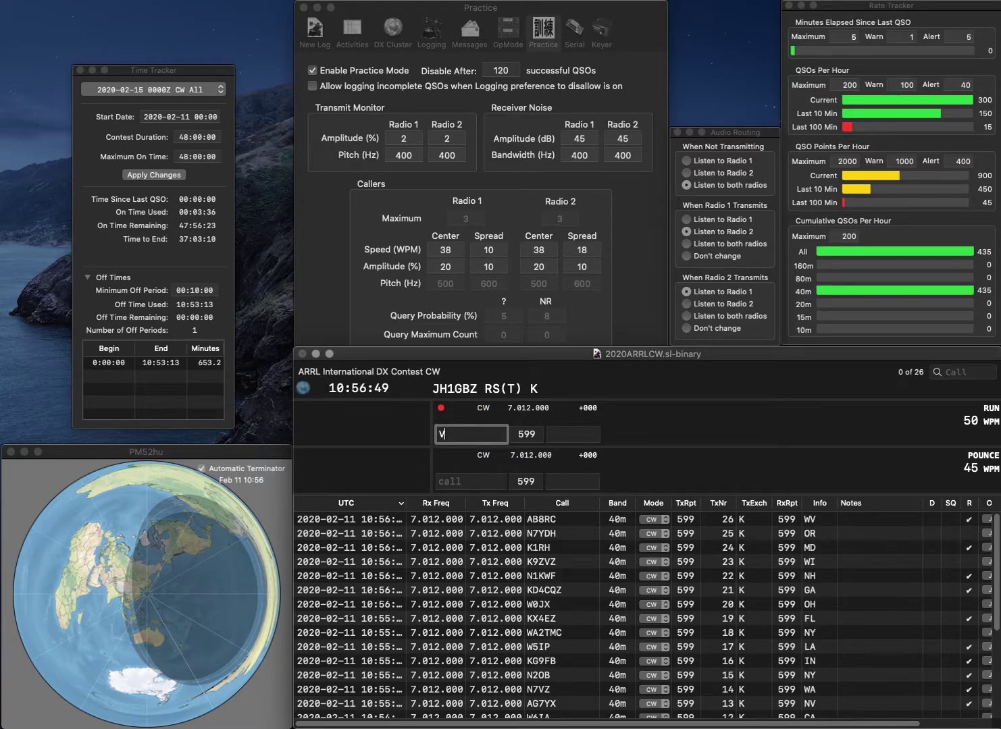
text(A7FMR)
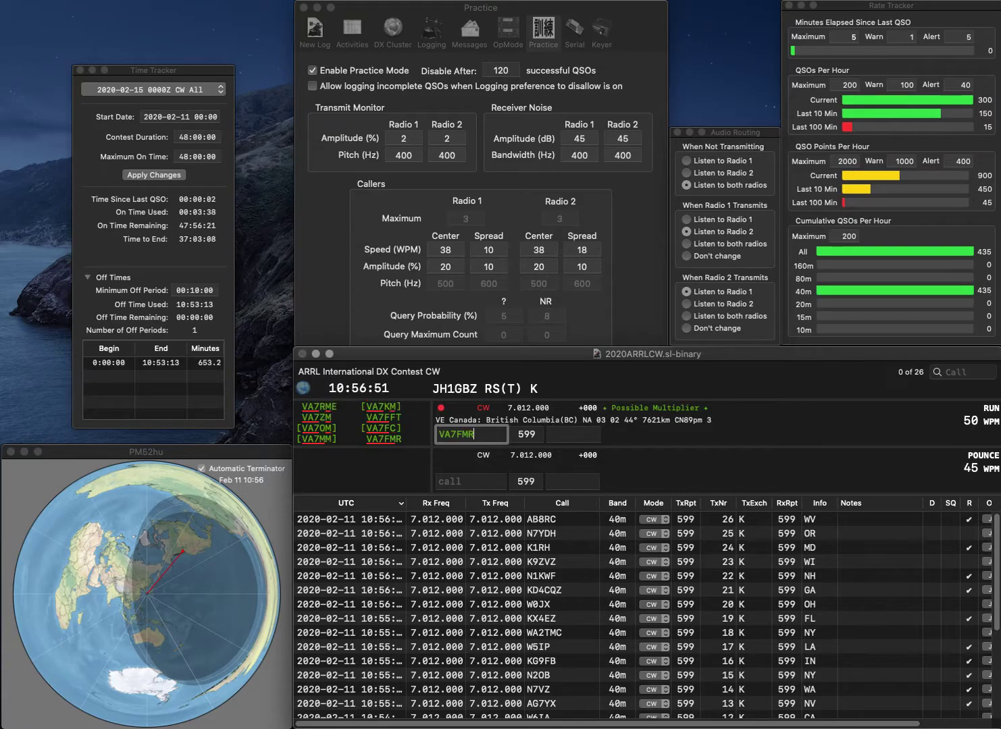
key(space)
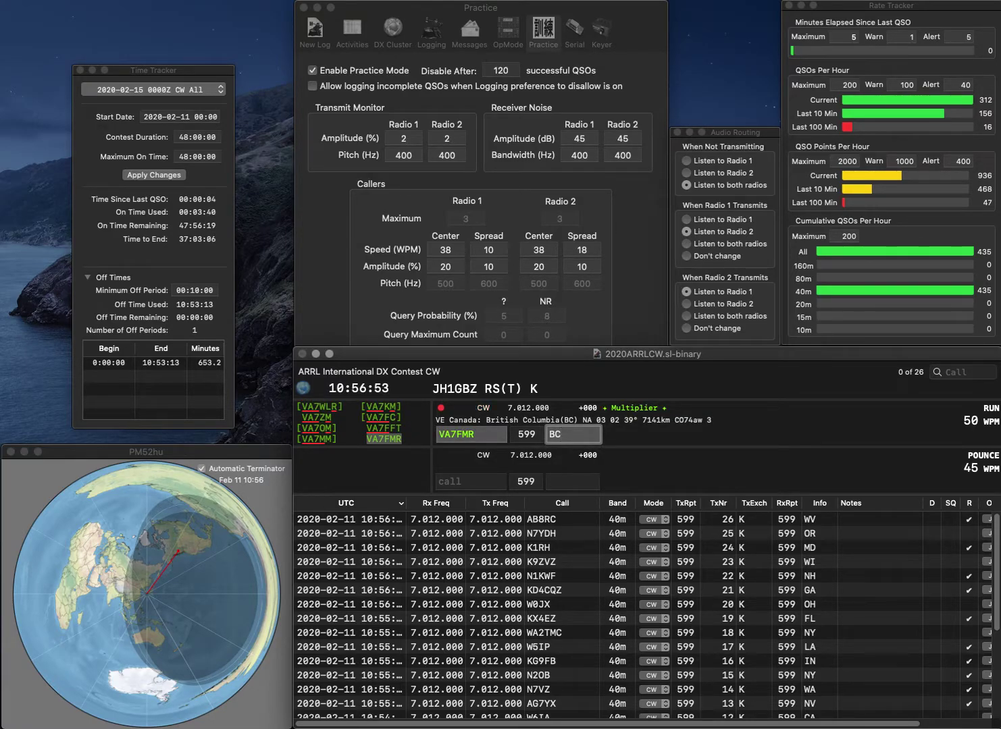
key(Return)
Log the contact with KQ3Q on the run radio, with received exchange DE.
text(KQ3Q)
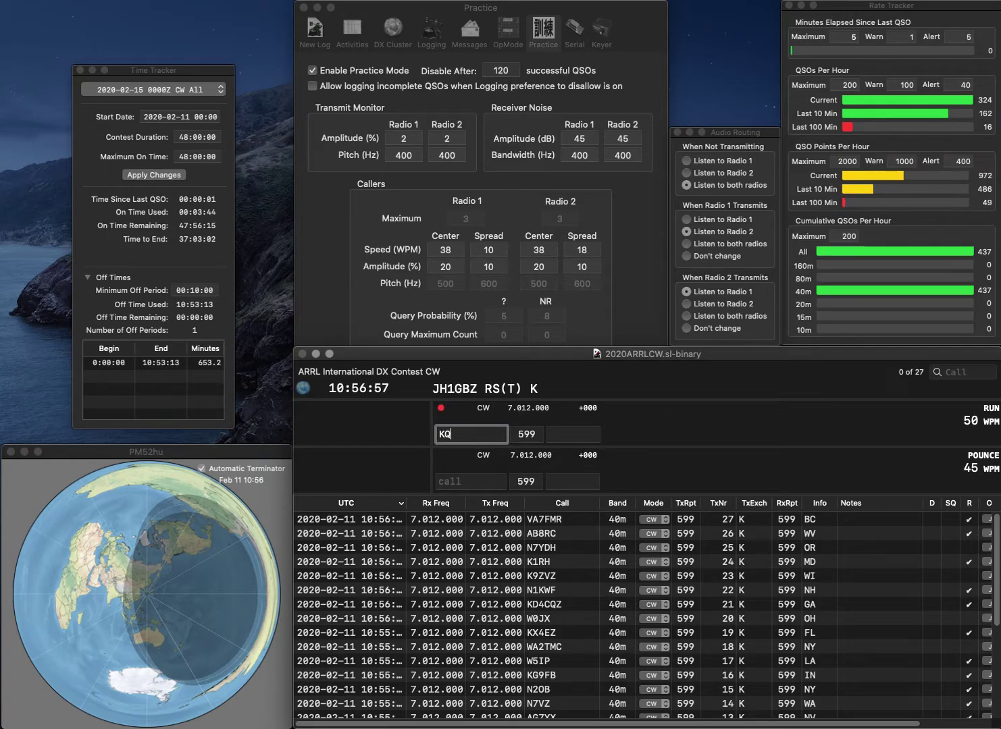
key(space)
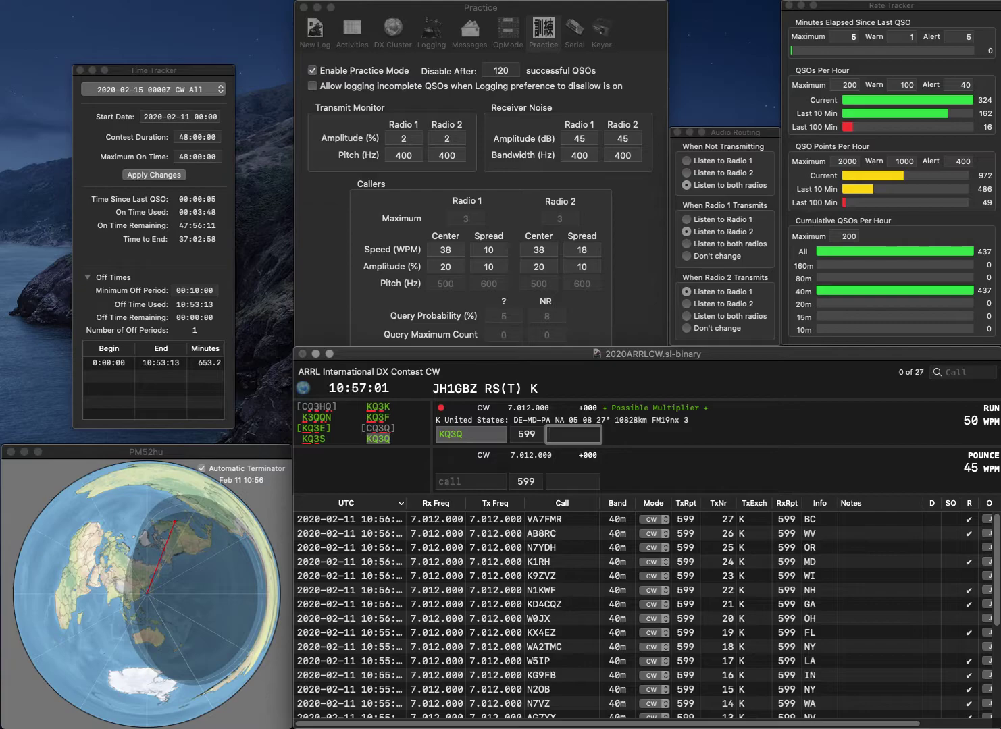
text(DE)
key(Return)
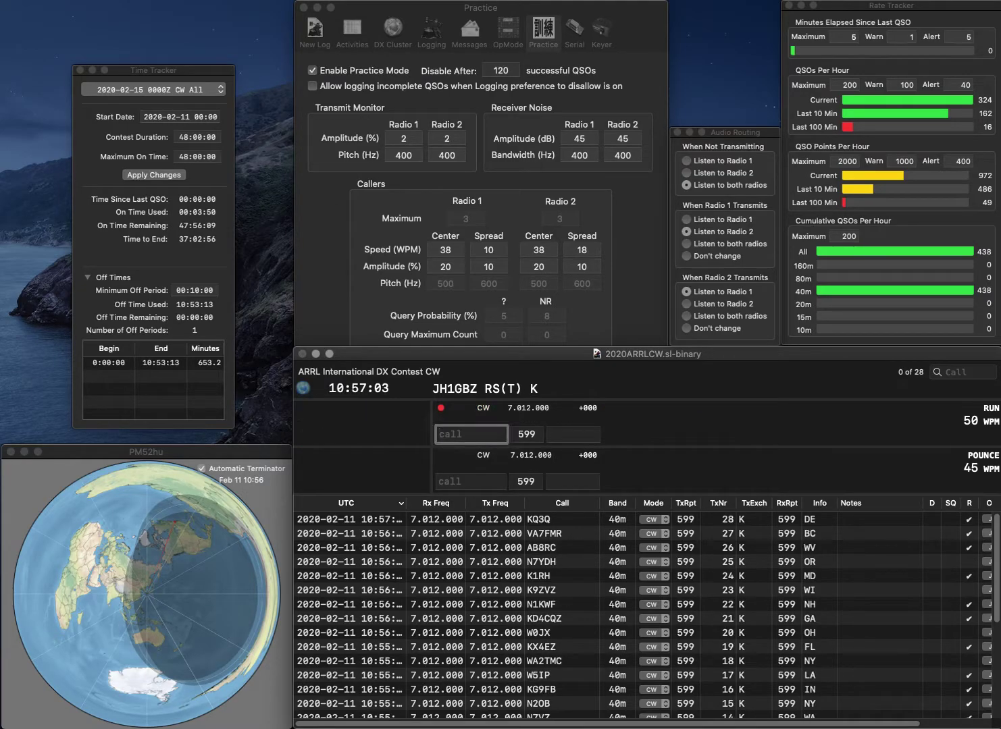
Log the contact with VA7HV on the run radio, with received exchange BC.
text(VA7)
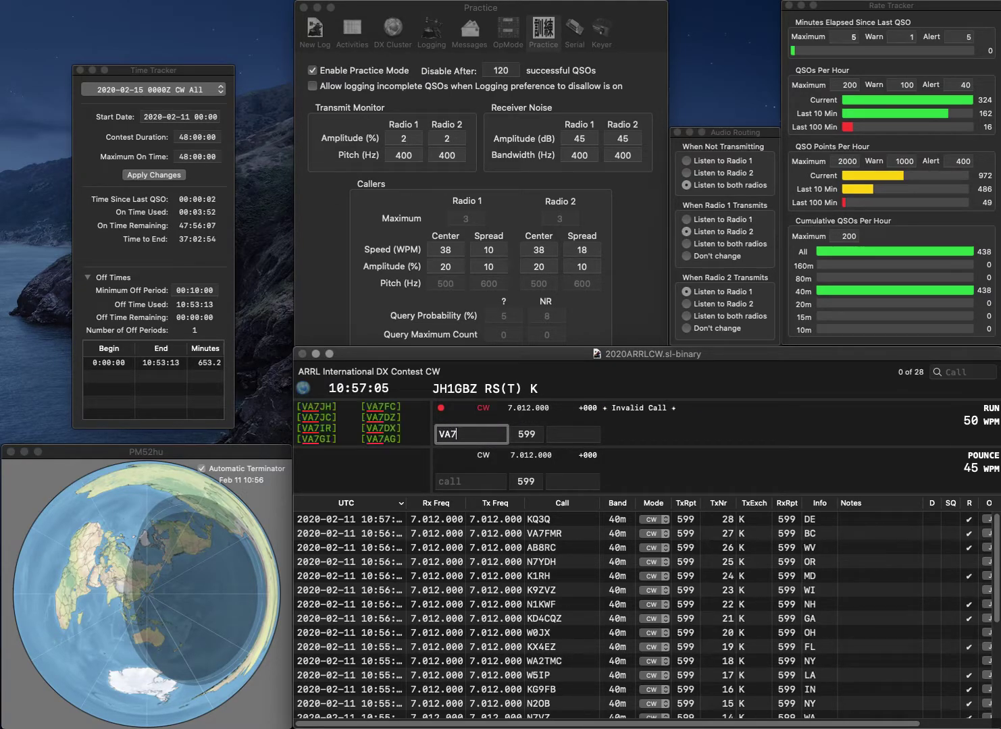
text(HV)
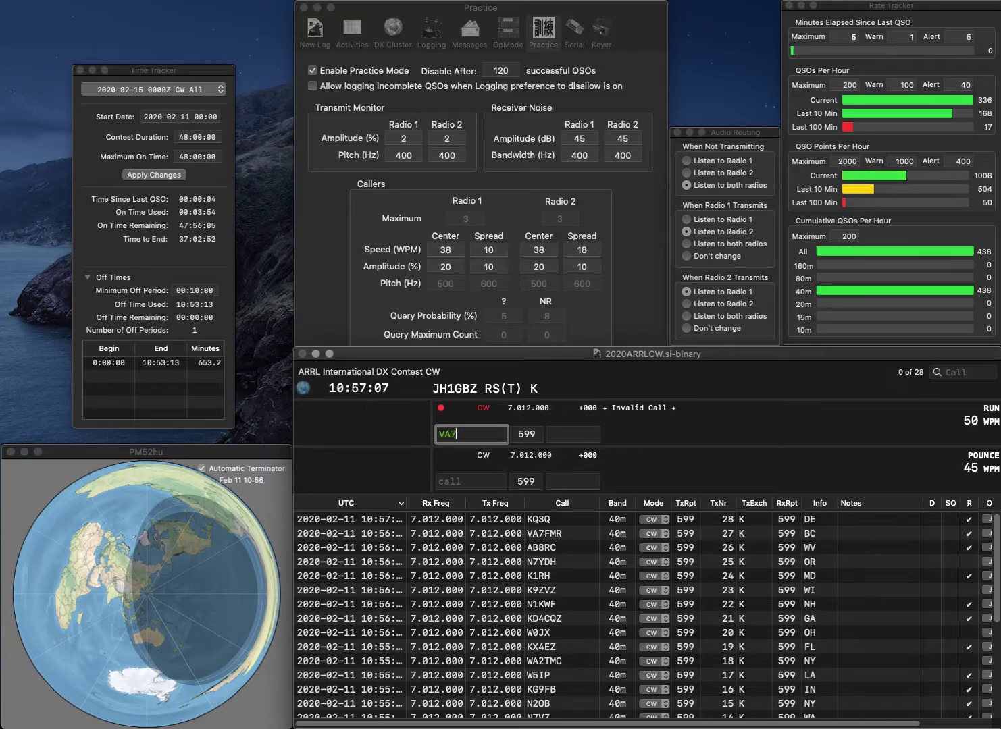
key(space)
text(BC)
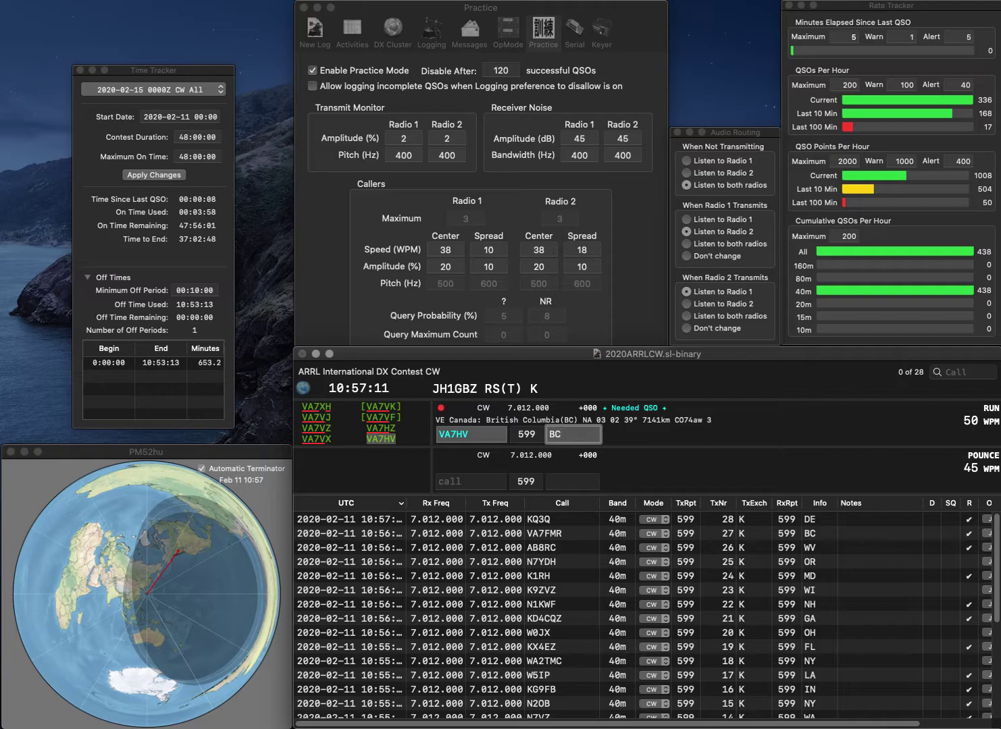
key(Return)
Log the contact with N3JB on the run radio, with received exchange MD.
text(N3)
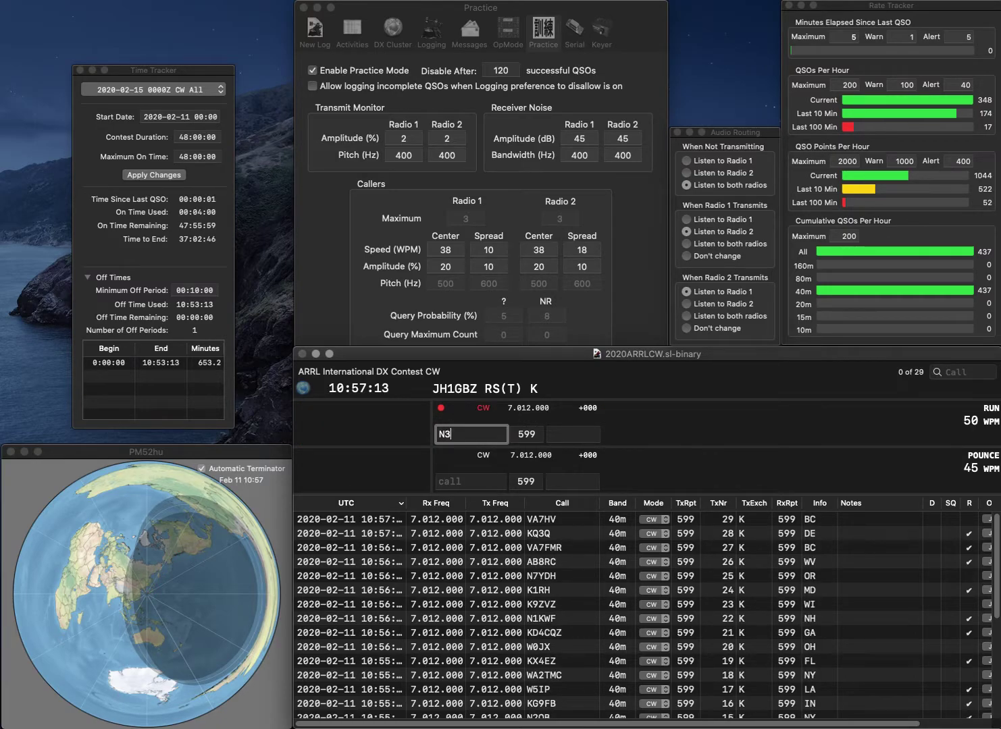
text(JB)
key(space)
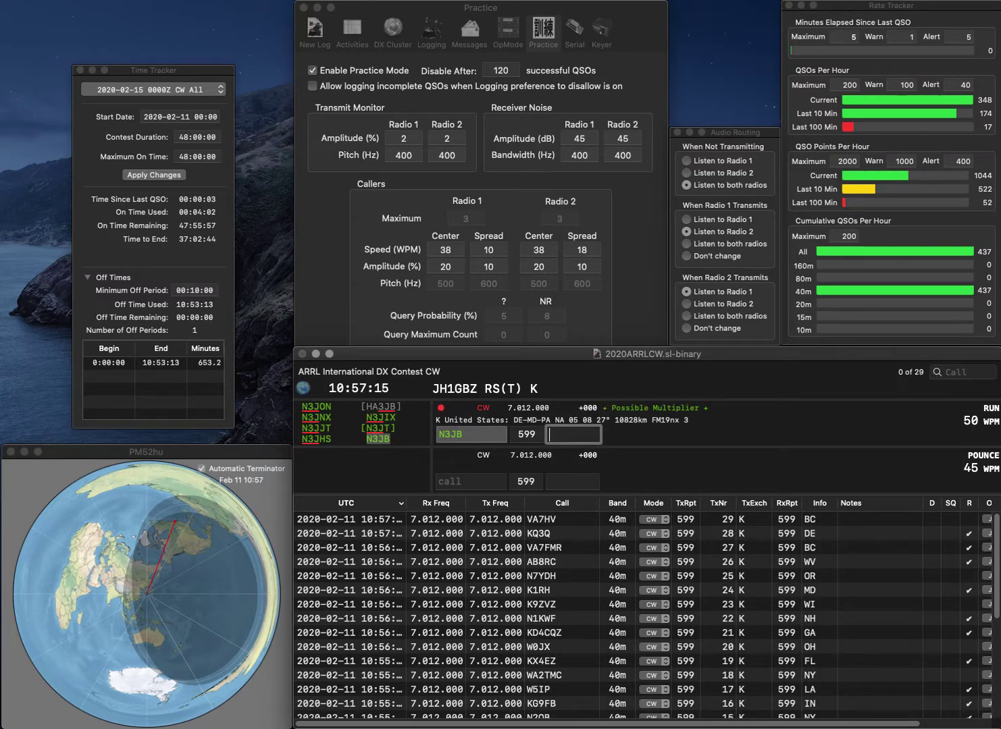
text(MD)
key(Return)
text(WB4MNK)
key(Return)
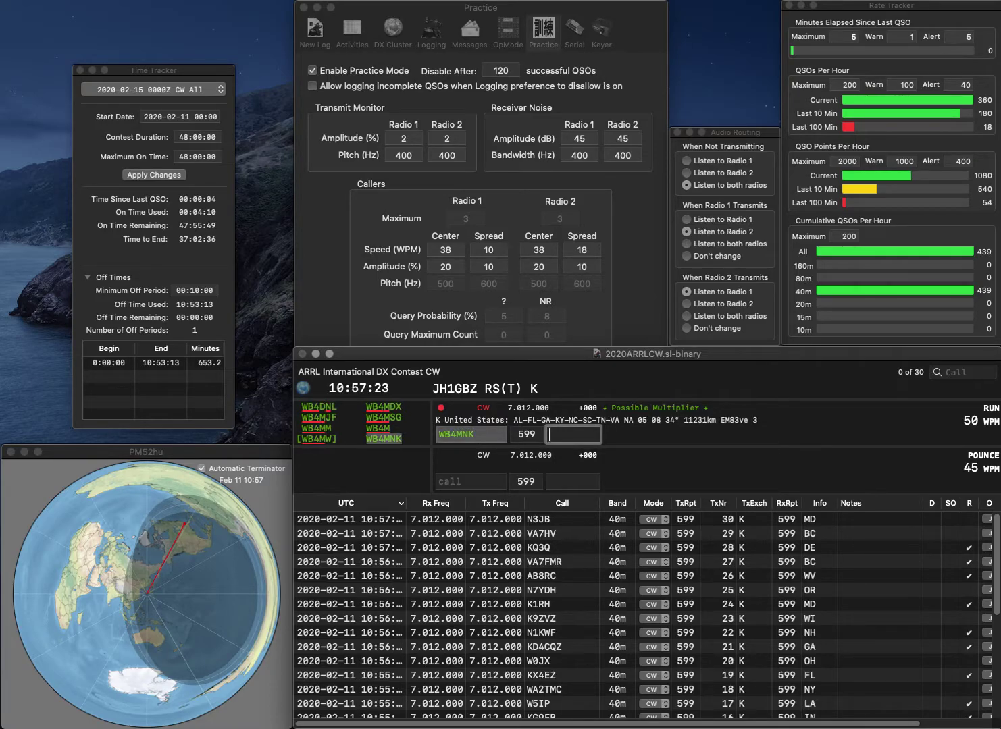
text(AL)
key(Return)
text(KG5OPK)
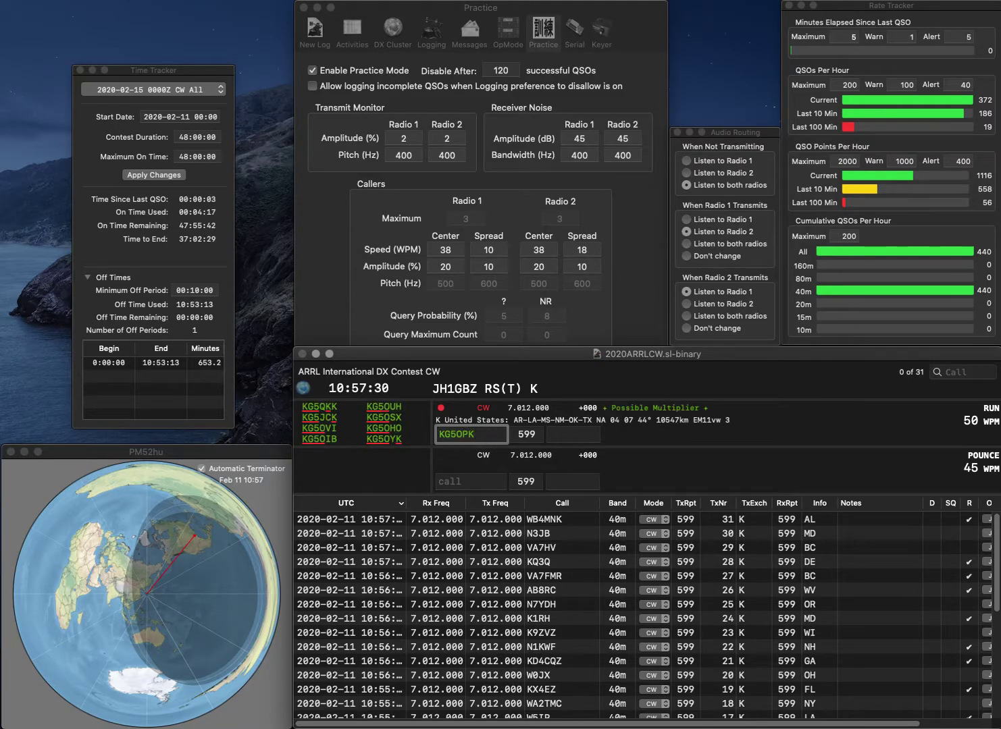
key(Left)
key(BackSpace)
text(Y)
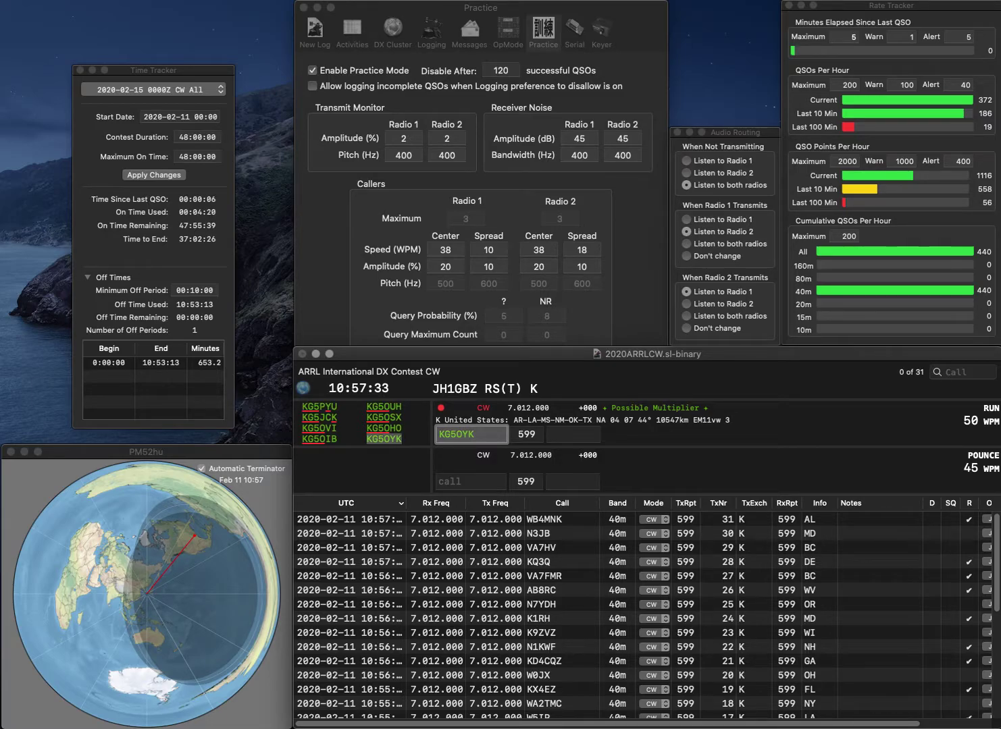
key(BackSpace)
key(BackSpace)
text(QKK)
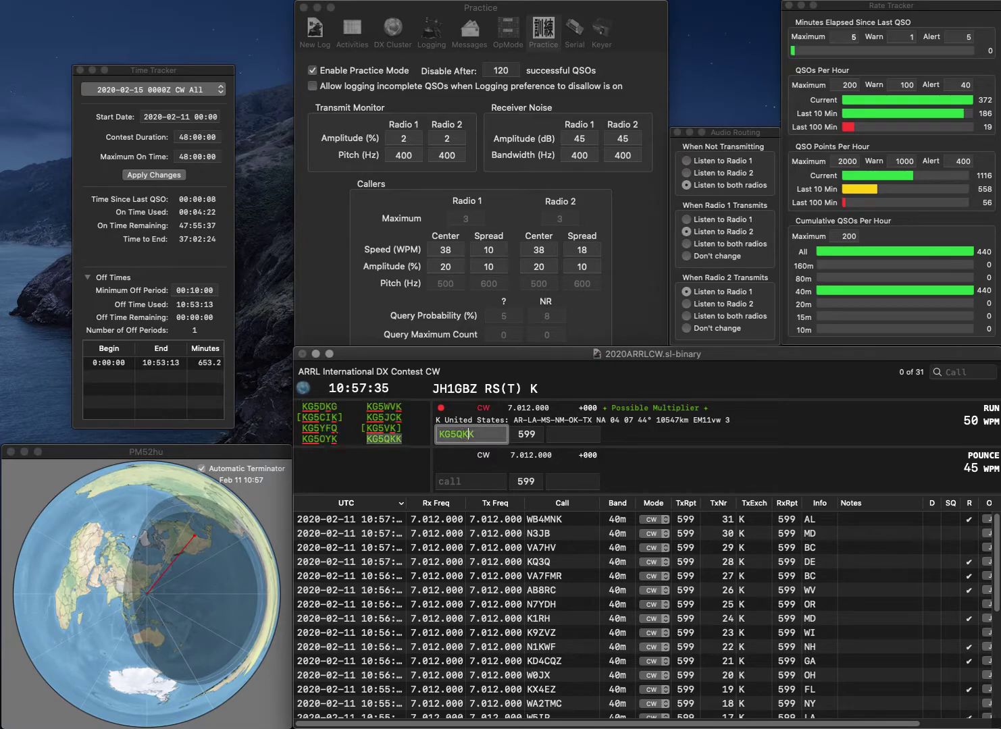
key(space)
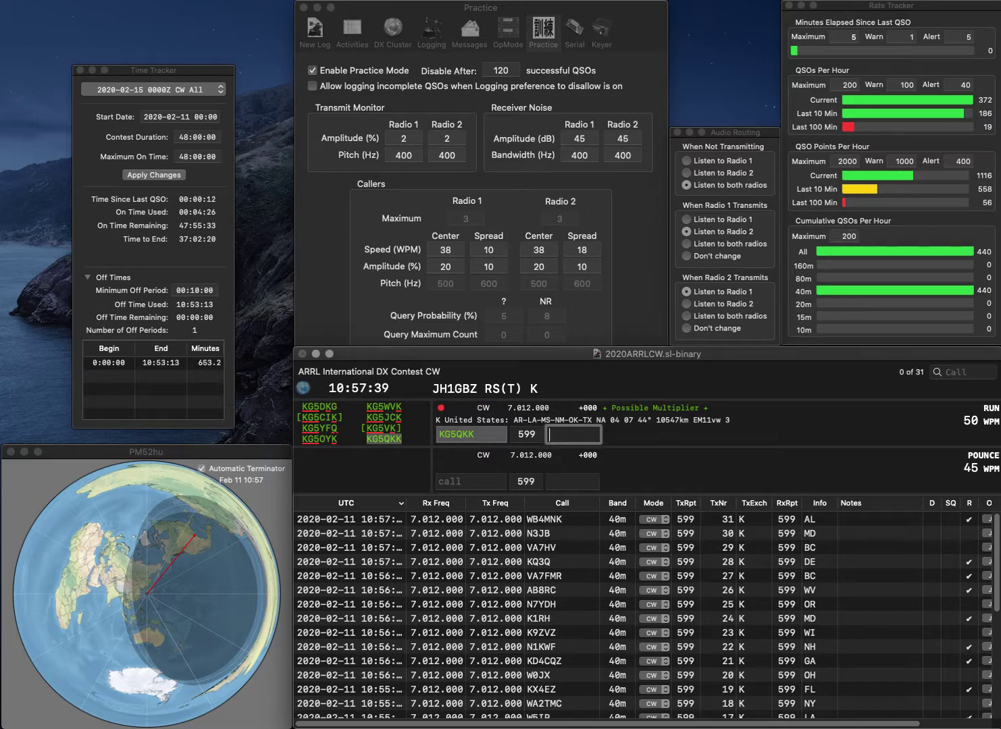
key(Return)
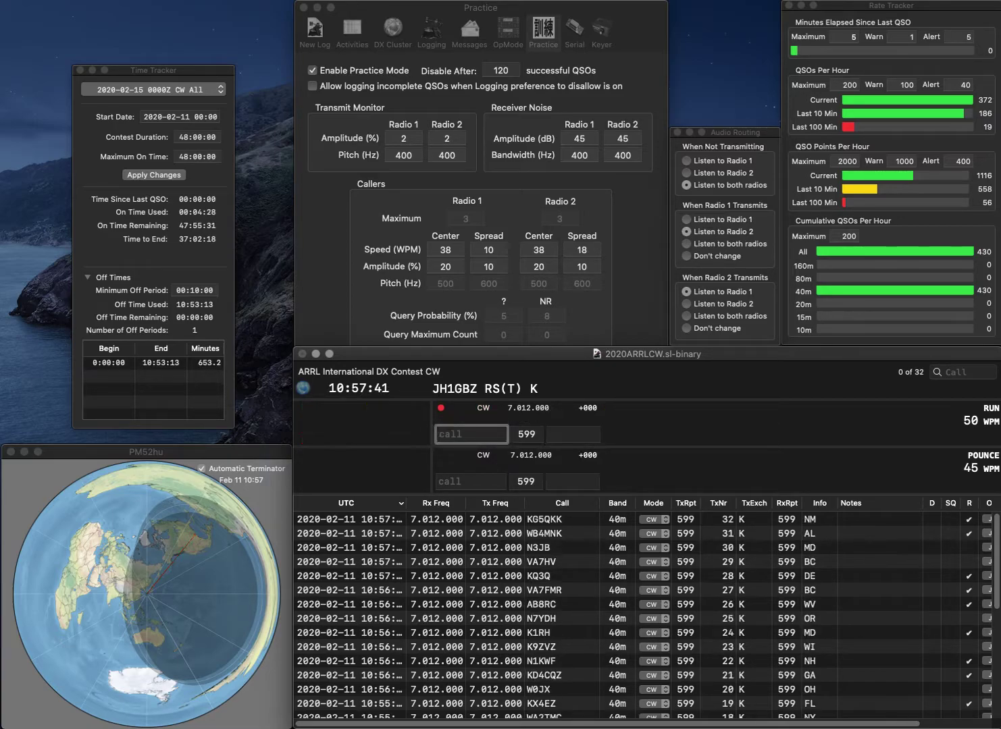
Log the contact with W3MLJ on the run radio, with received exchange PA.
text(W3MLJ)
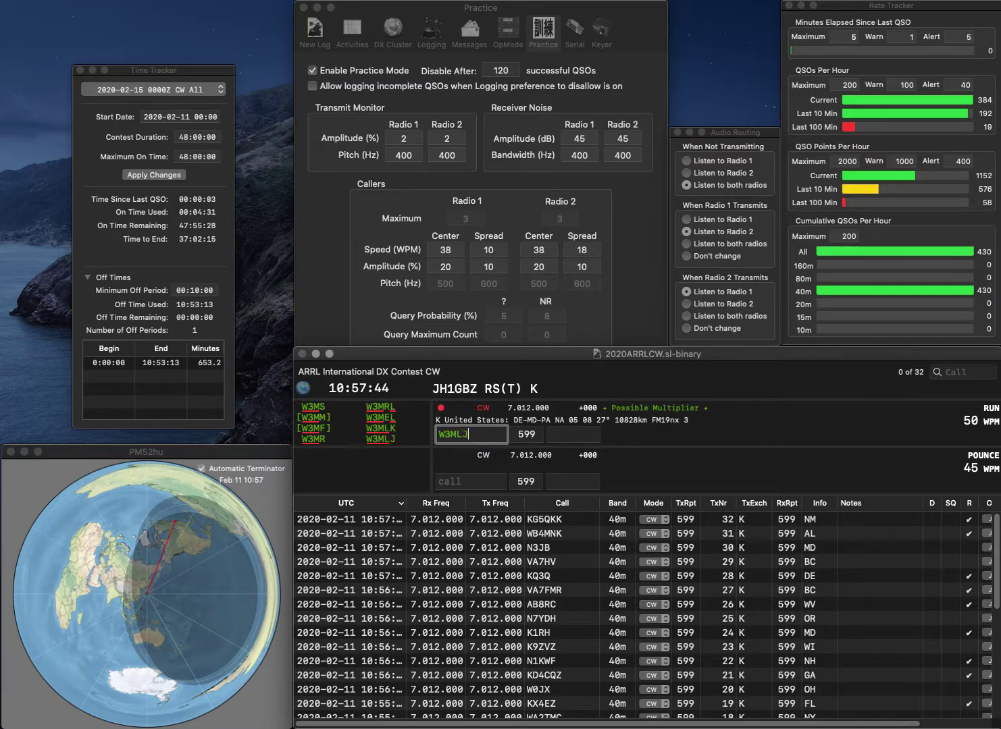
key(Return)
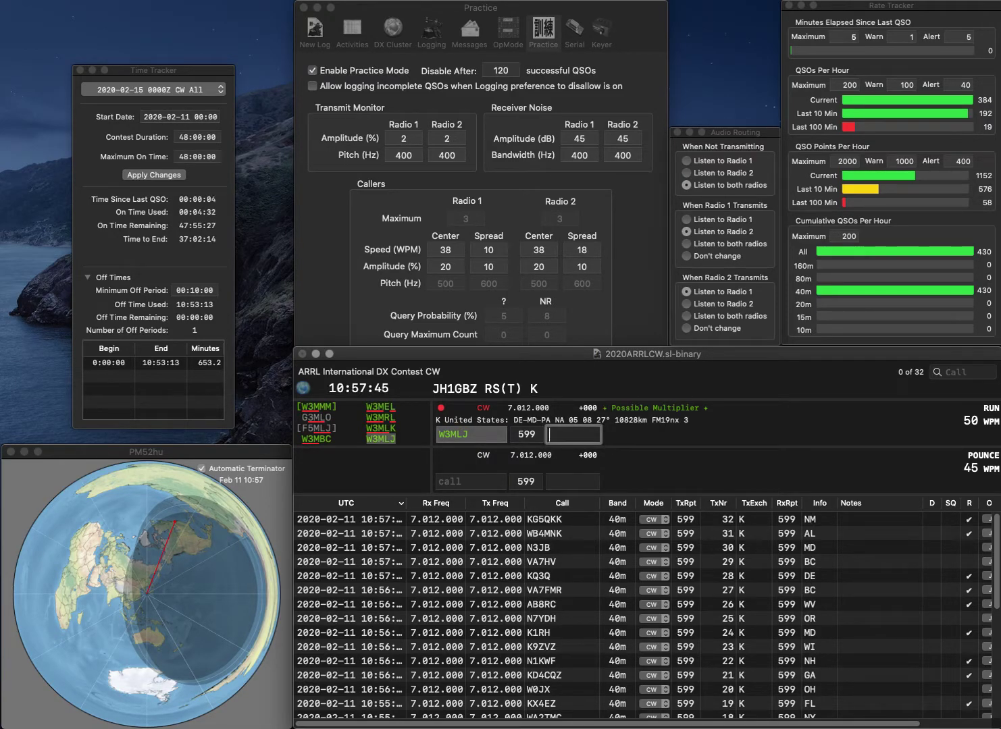
text(PA)
key(Return)
text(K5NZ)
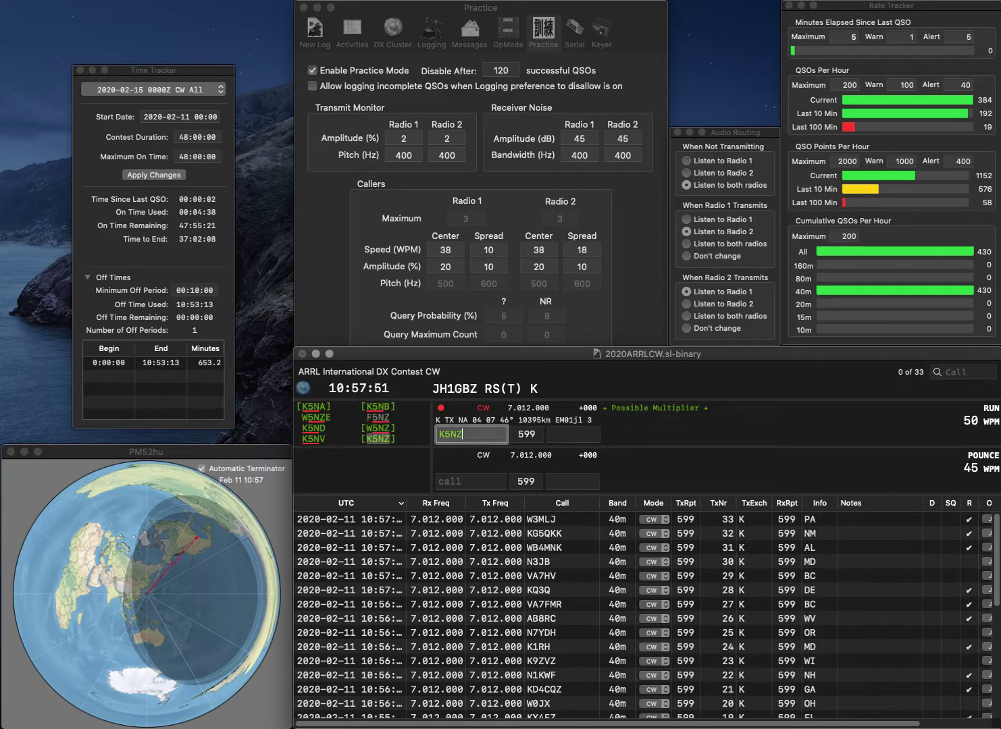
key(space)
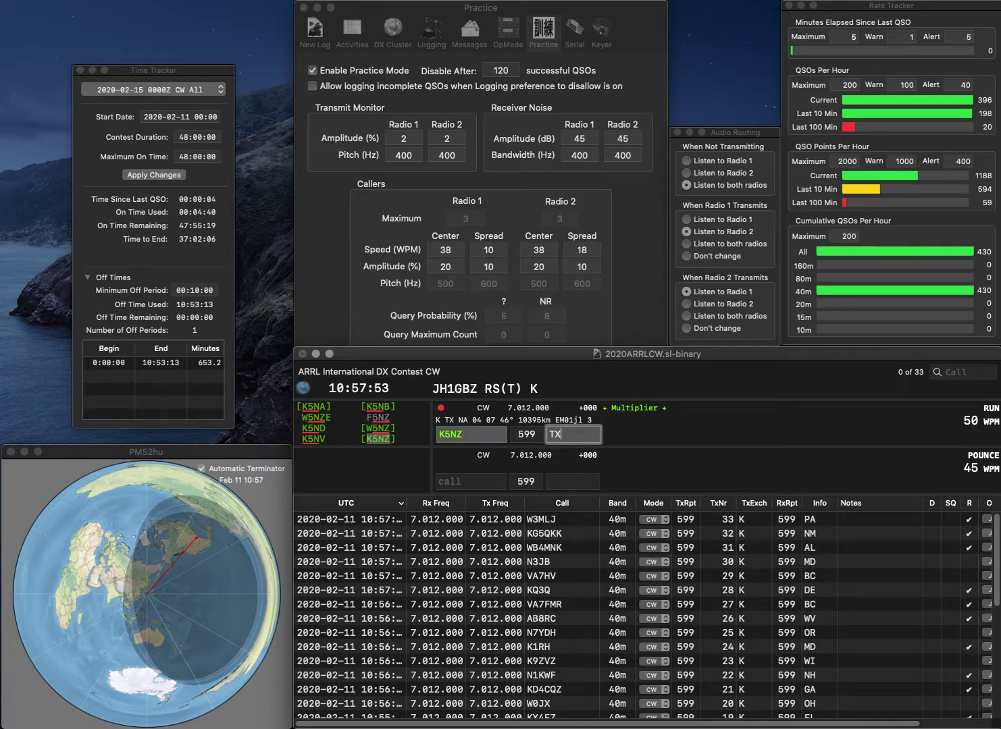
key(Return)
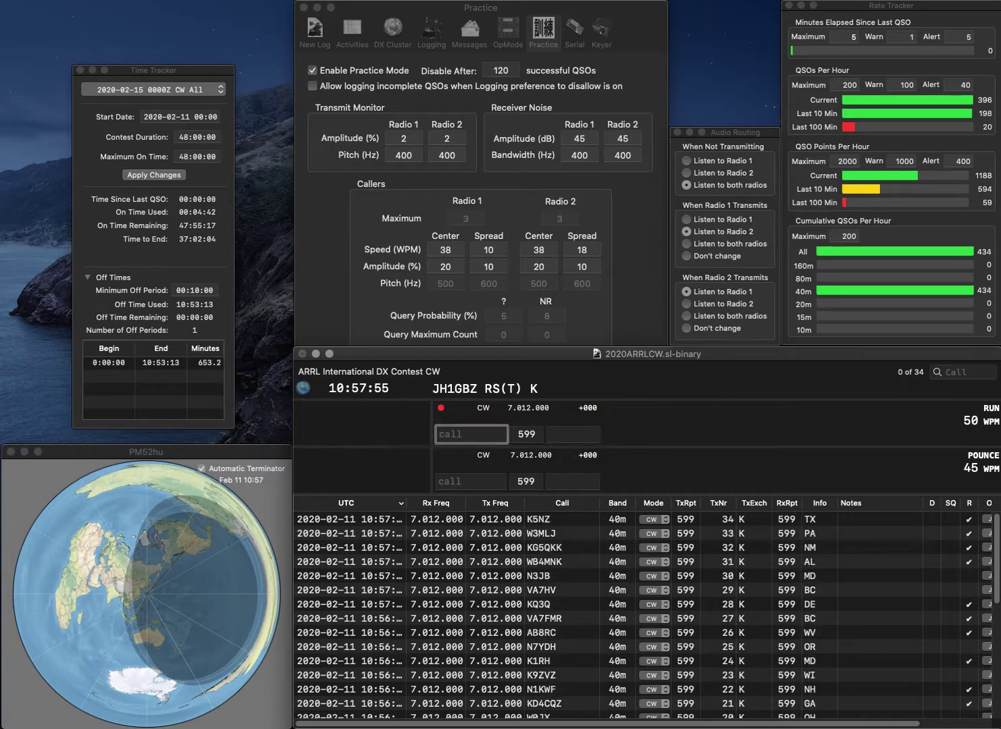
Log the contact with VE7SS on the run radio, with received exchange BC.
text(VE7SS)
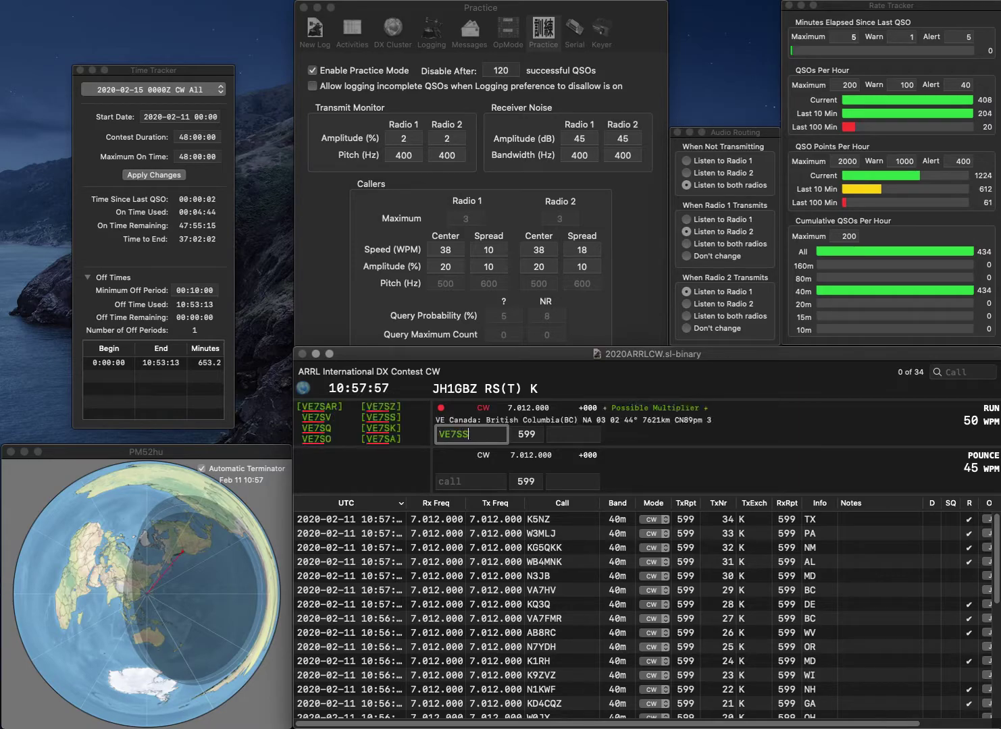
key(Return)
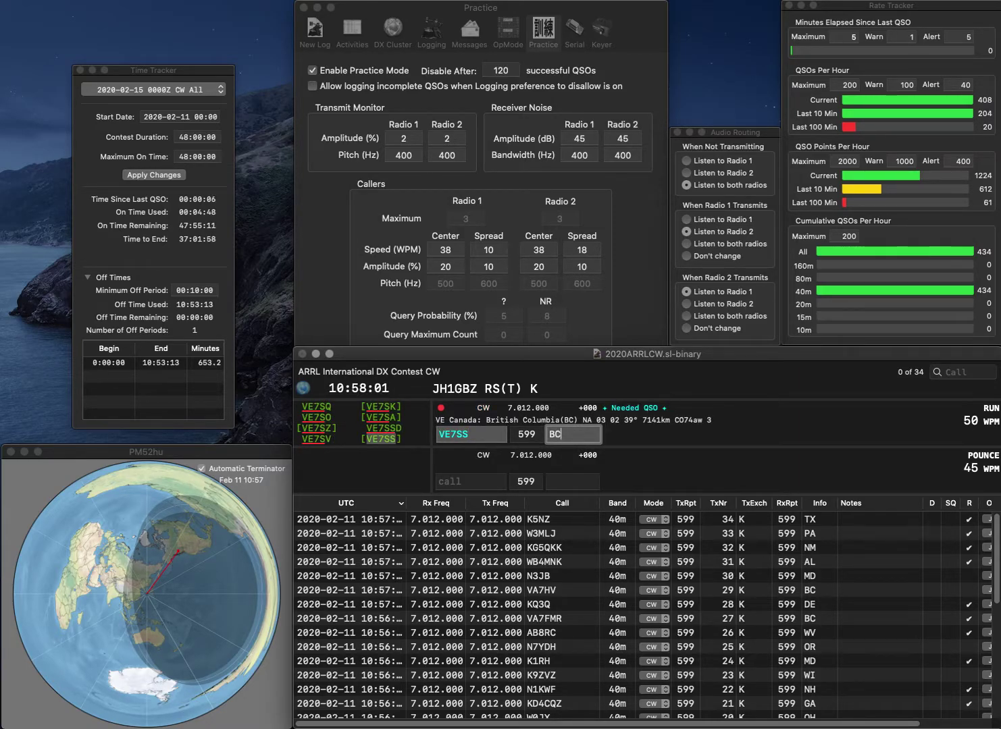
key(Return)
text(K5KJ)
key(Return)
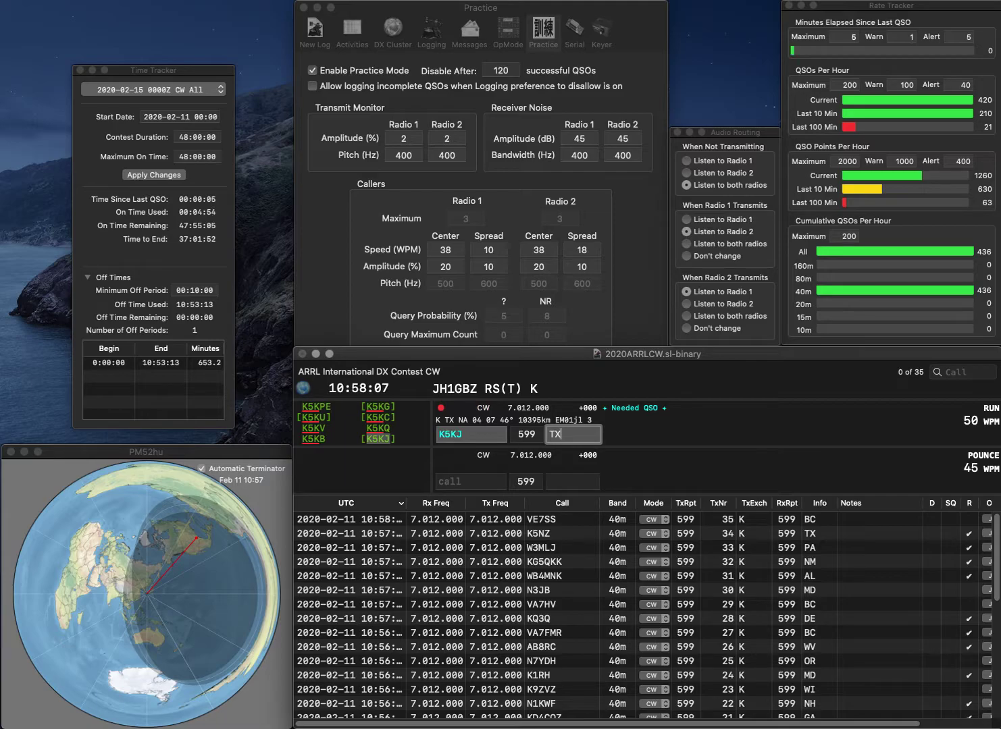
key(Return)
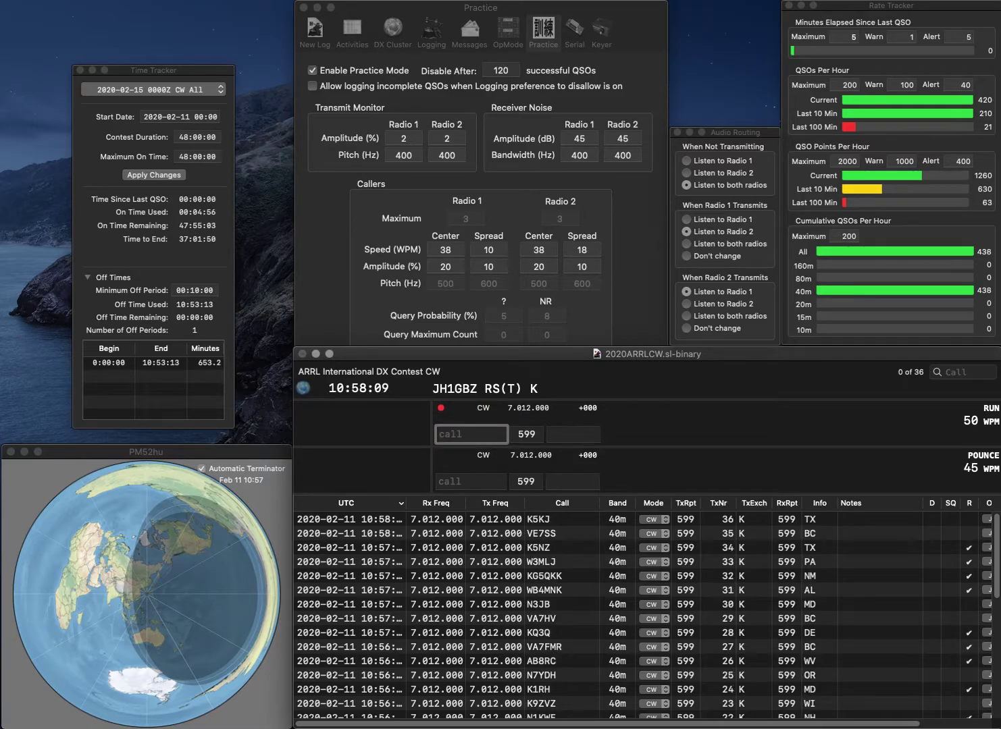
text(K2GMY)
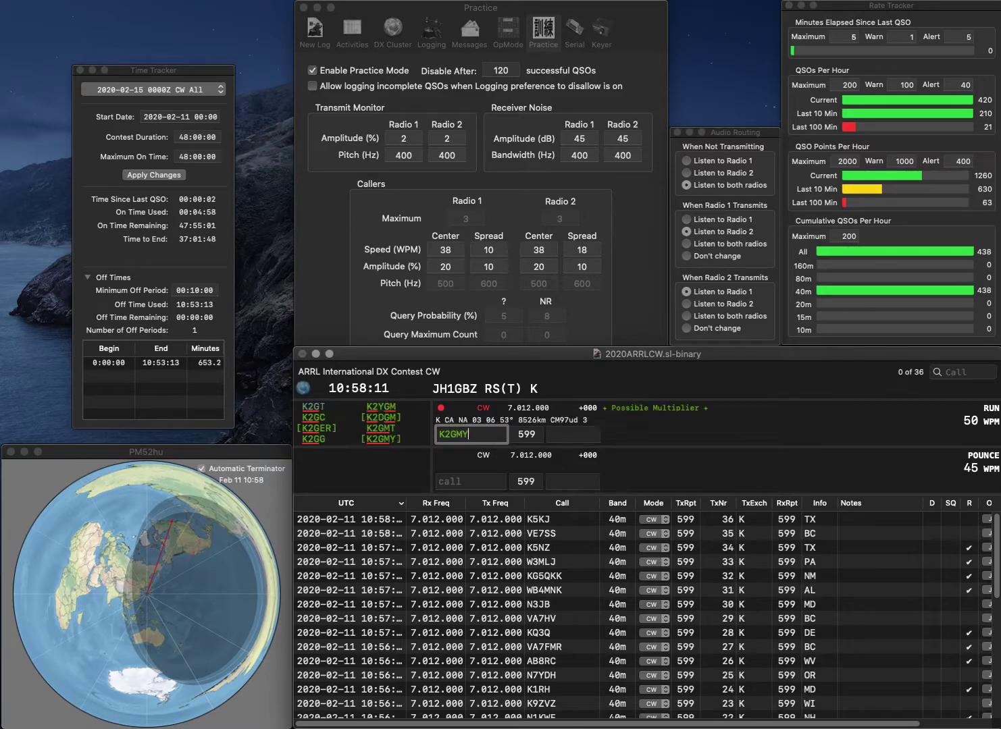
key(Tab)
text(CA)
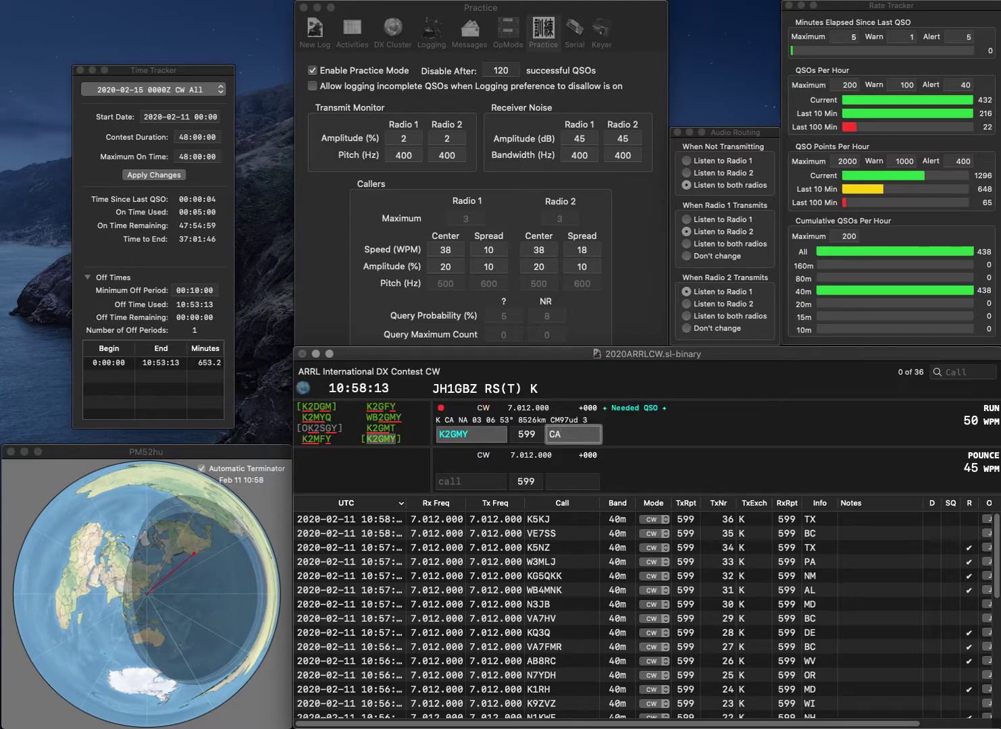
key(Return)
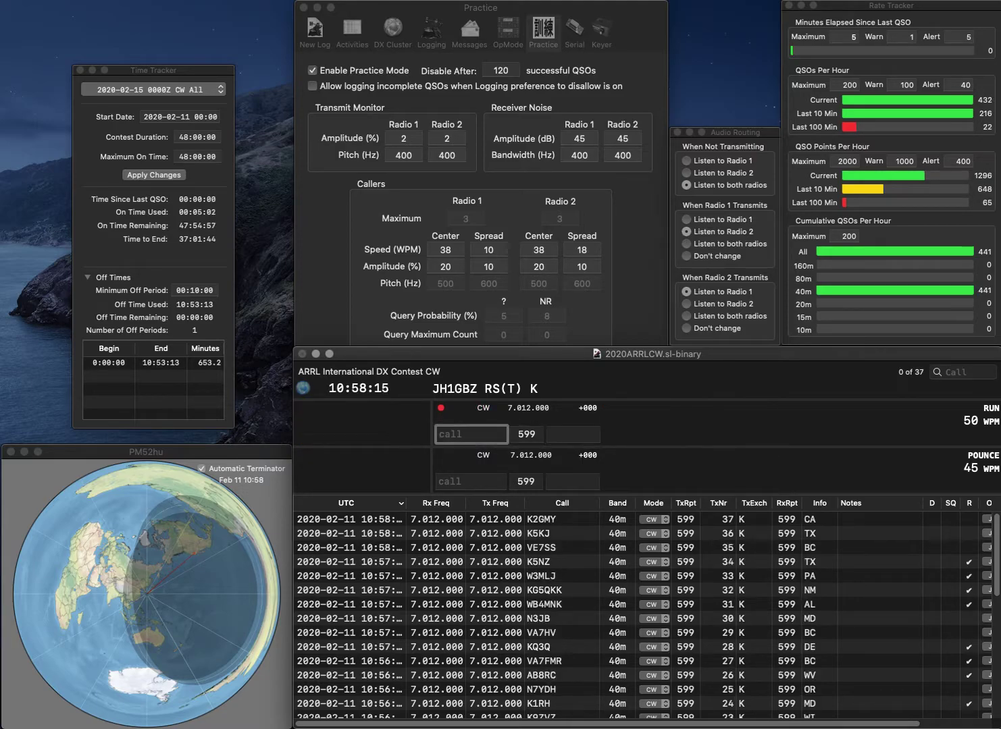
Log the contact with K5TDW on the run radio, with received exchange LA.
text(K5TDW)
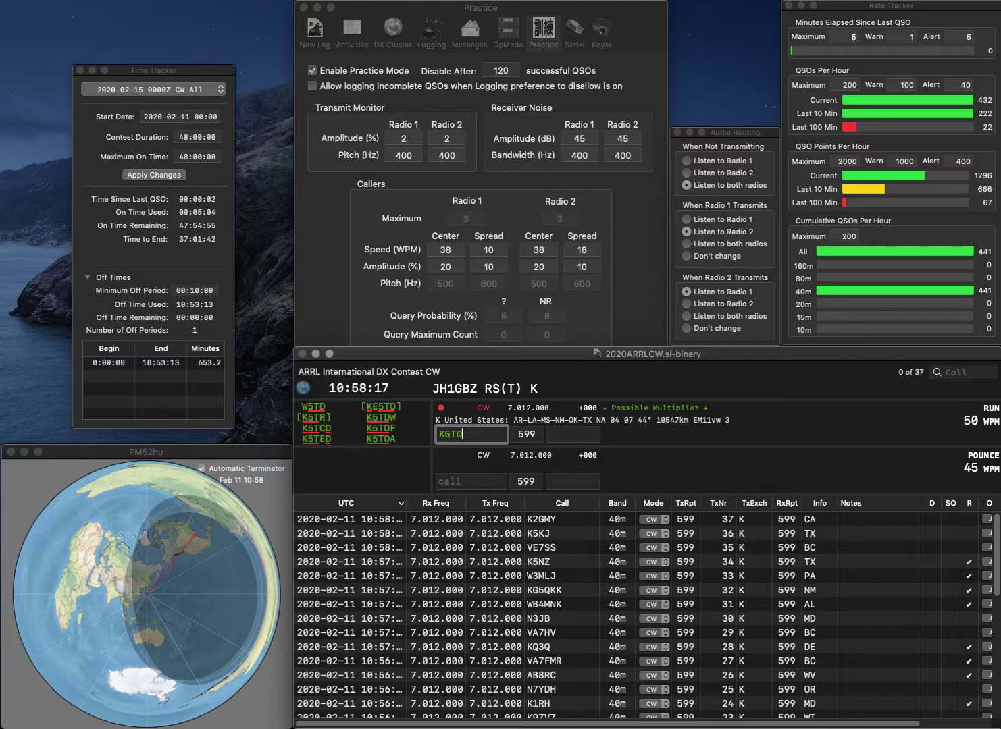
key(Tab)
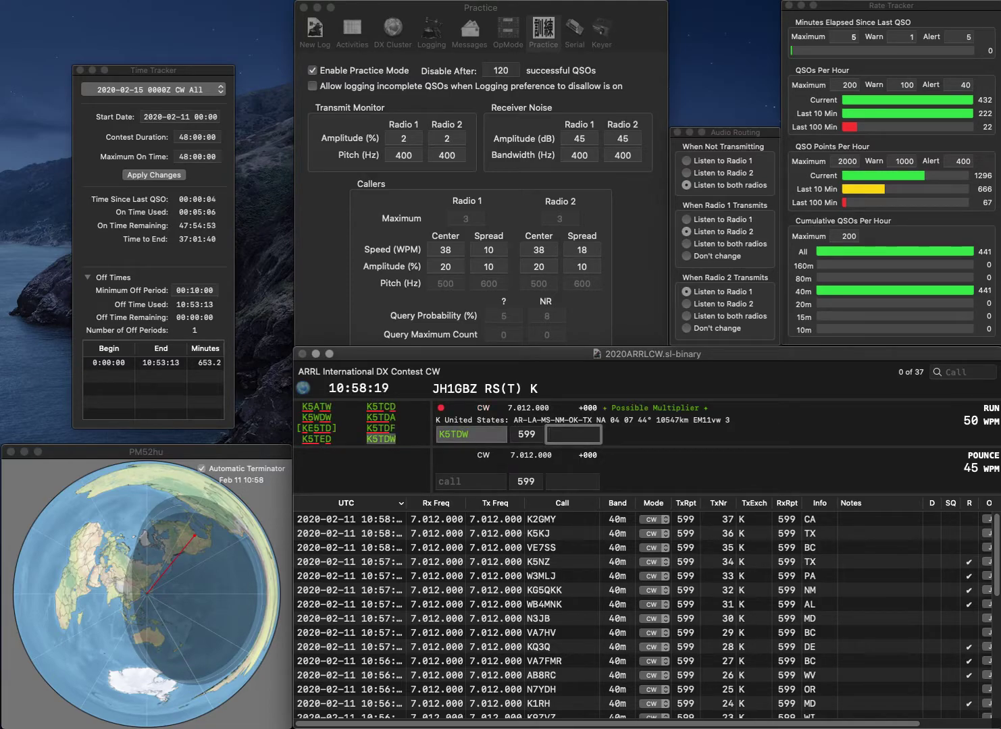
text(LA)
key(Return)
text(N2WJS)
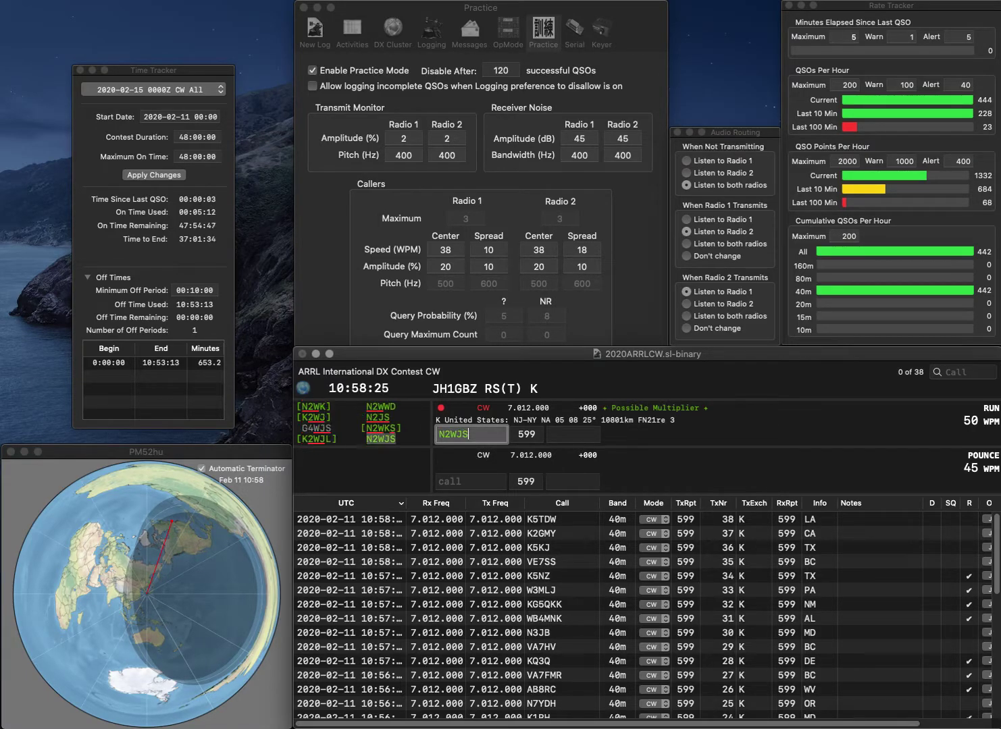
key(Return)
text(NJ)
key(Return)
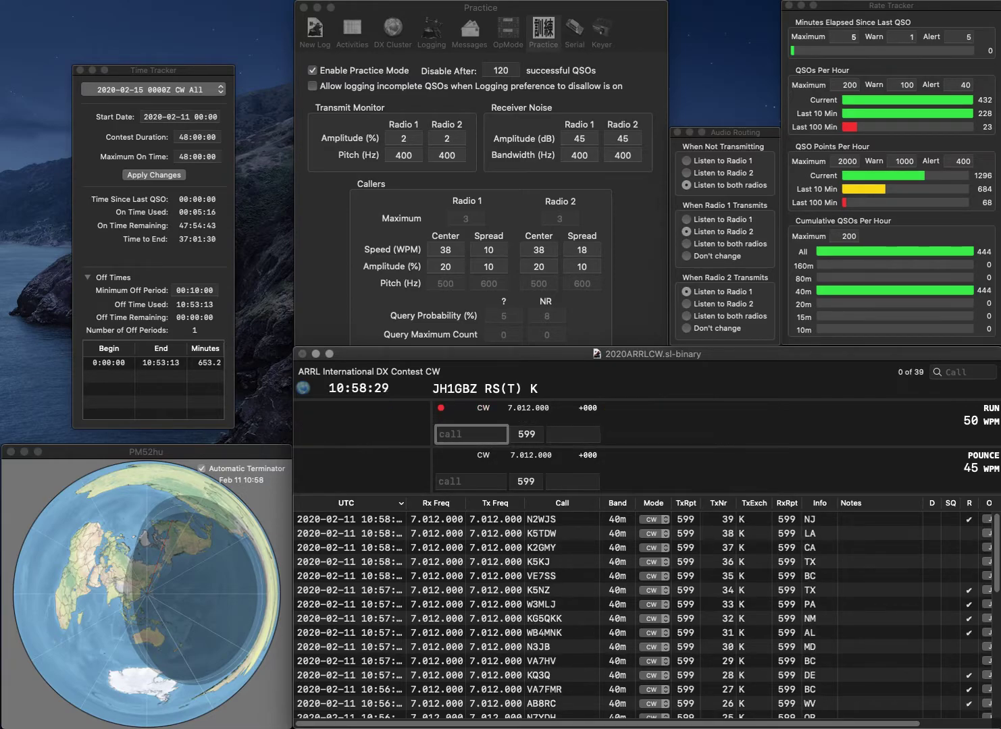
Log the contact with K2AR on the run radio, with received exchange NJ.
text(K2AR)
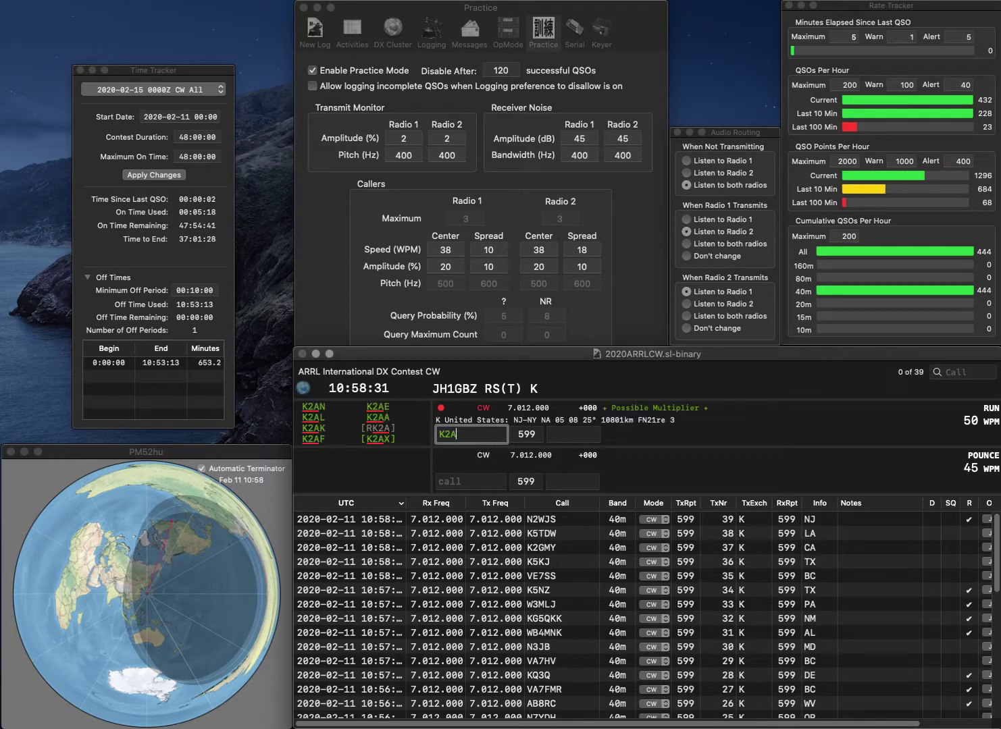
key(Return)
text(NJ)
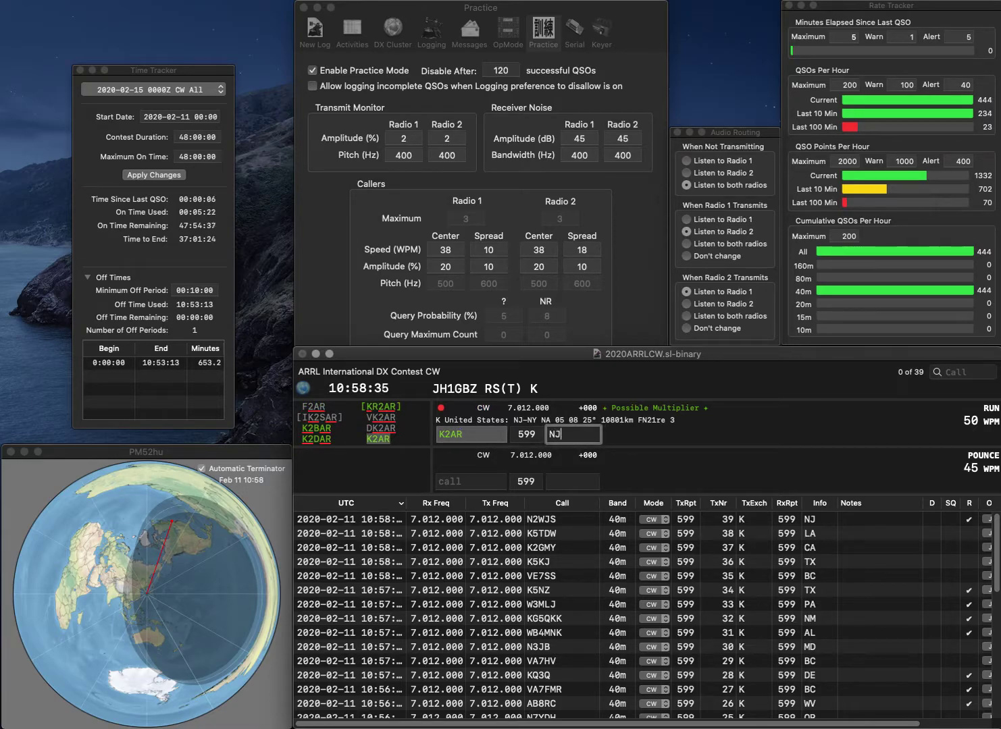
key(Return)
text(KC)
text(5WS)
key(BackSpace)
text(X)
key(space)
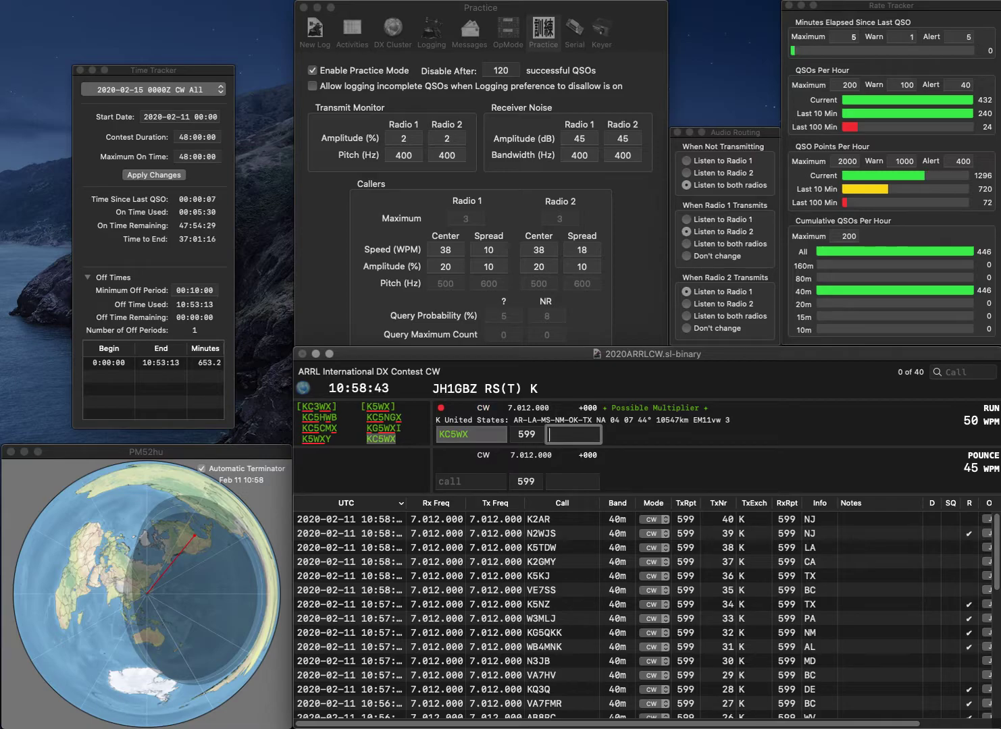
text(LA)
key(Return)
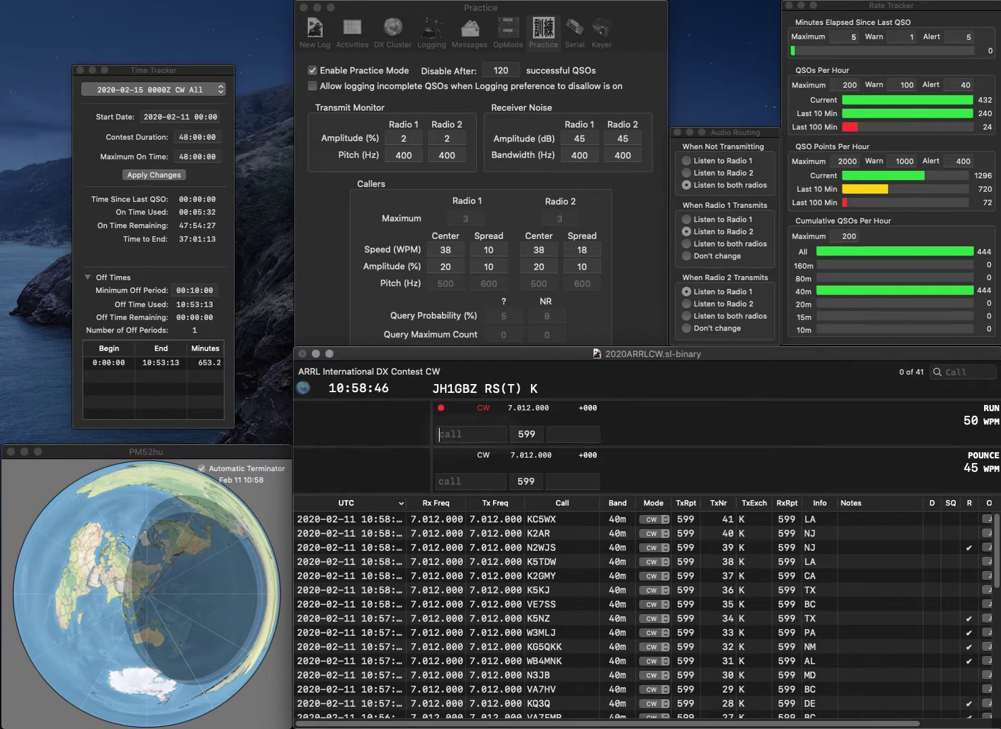
Log the contact with KS4YX on the run radio, with received exchange GA.
text(KS4)
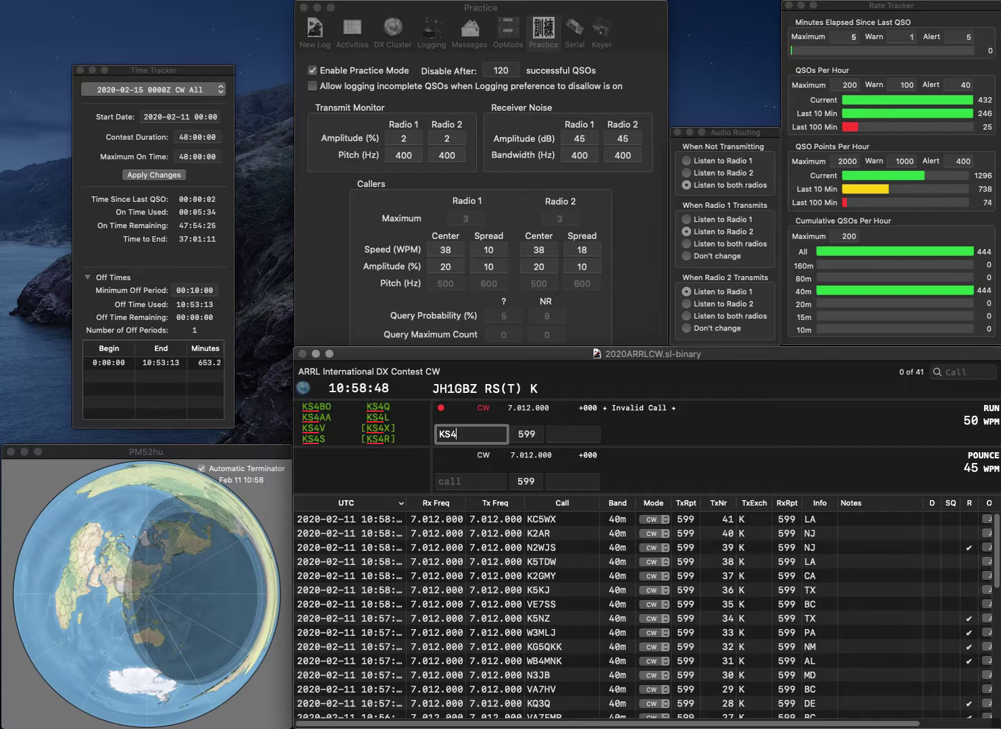
text(YX)
key(space)
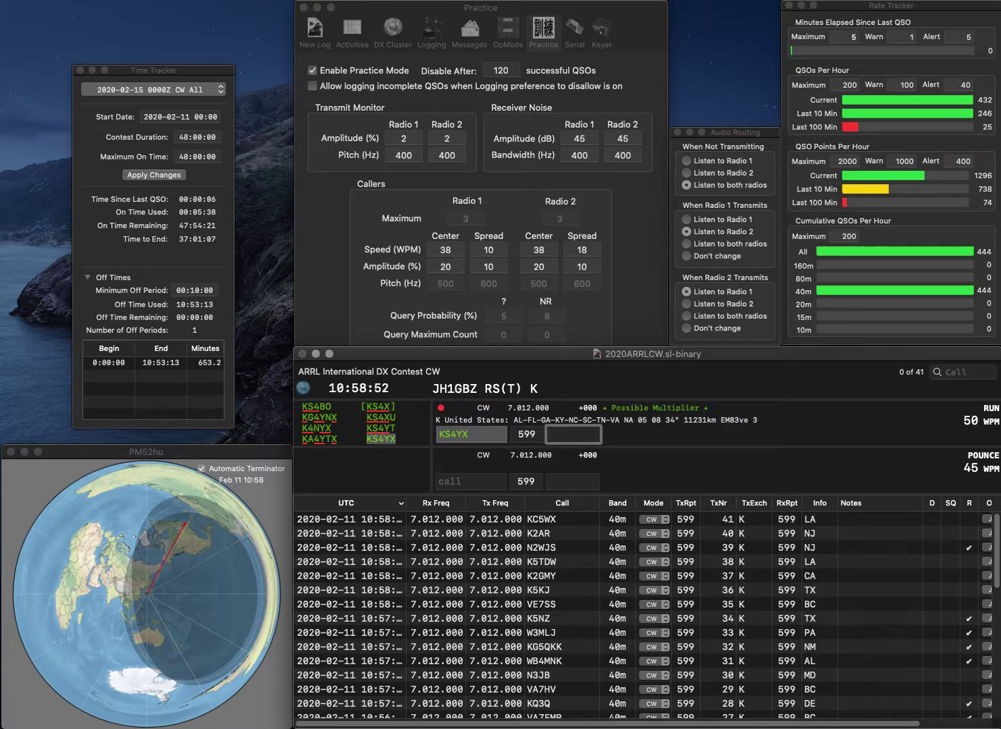
text(GA)
key(Return)
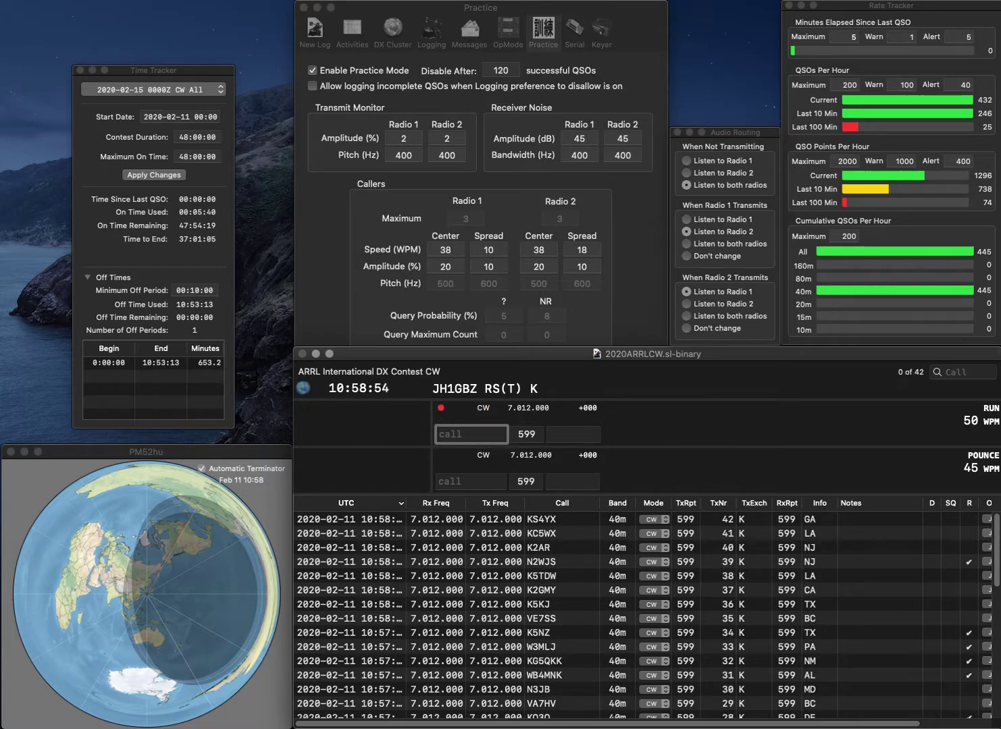
Log the contact with K1WAS on the run radio, with received exchange NH.
text(K1WAS)
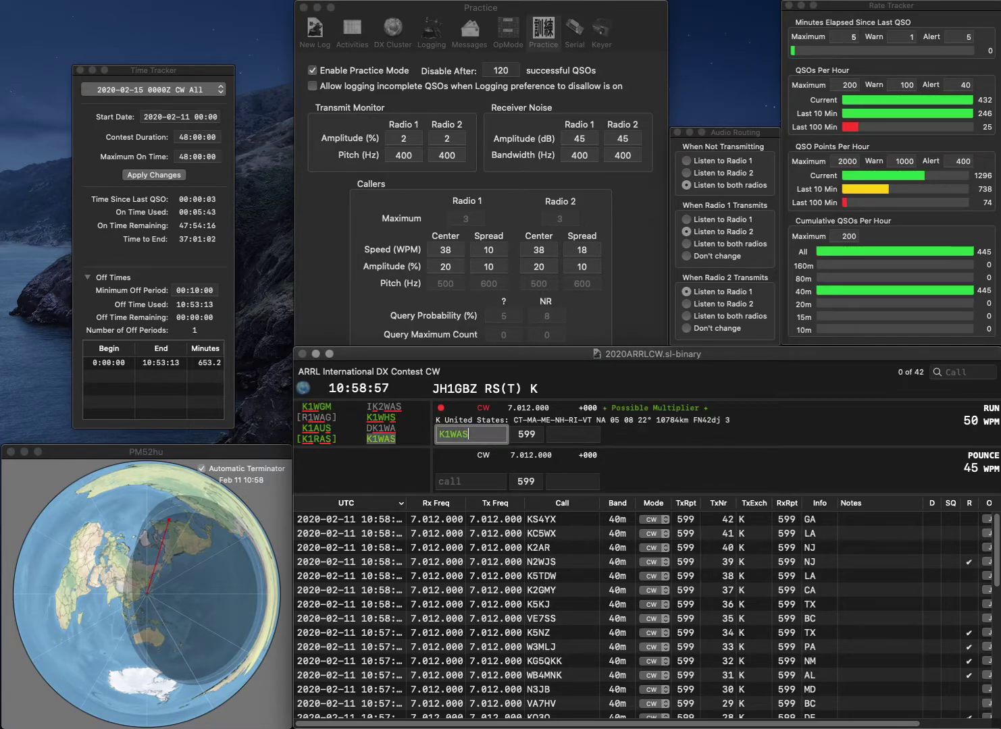
key(Return)
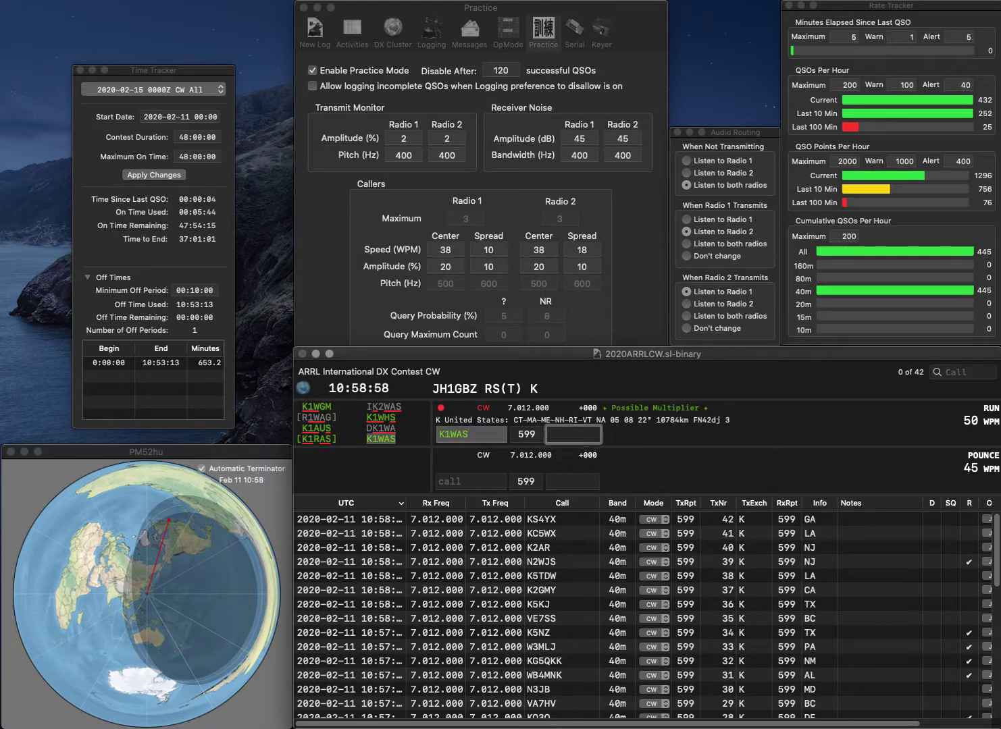
text(NH)
key(Return)
text(WBWJ)
key(Up)
key(Escape)
text(W)
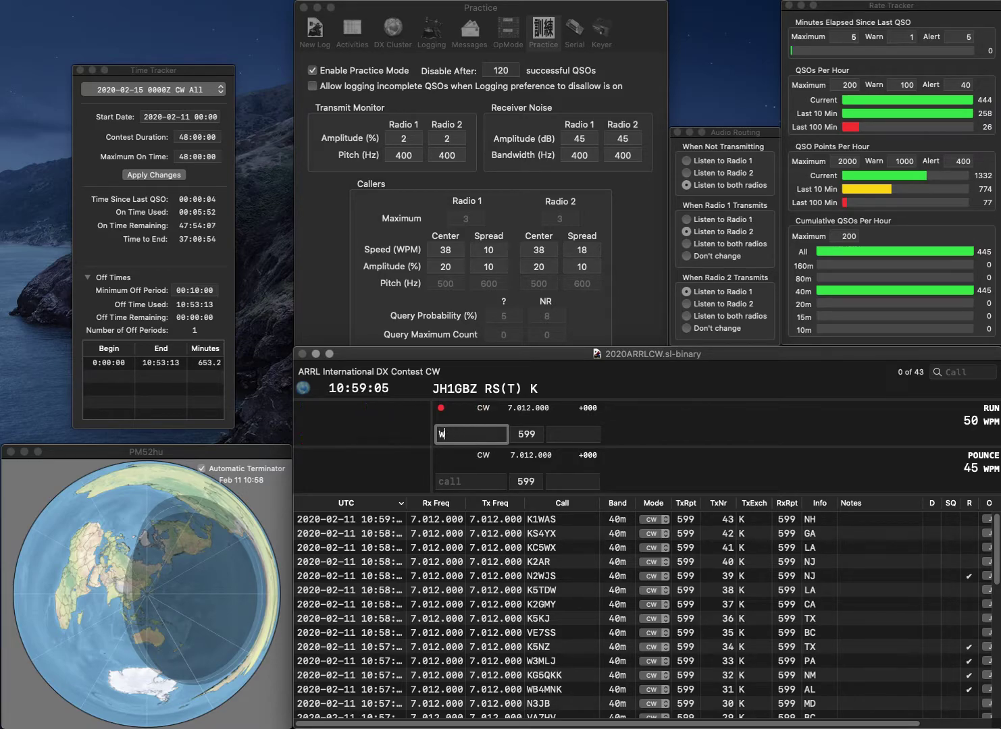
text(A4BJS)
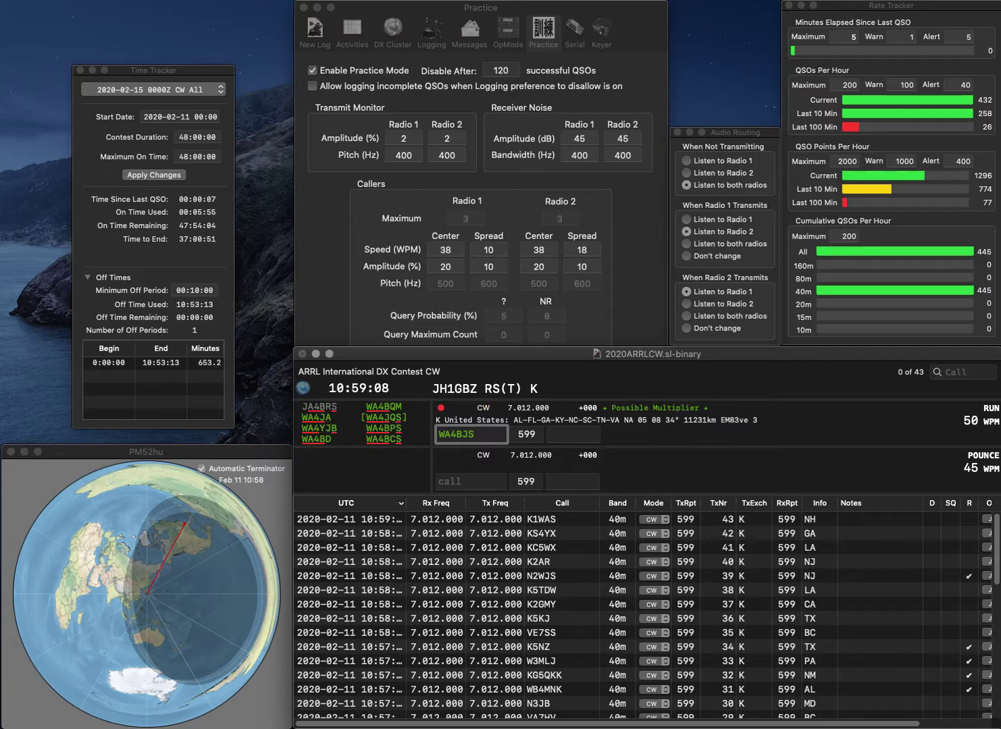
key(BackSpace)
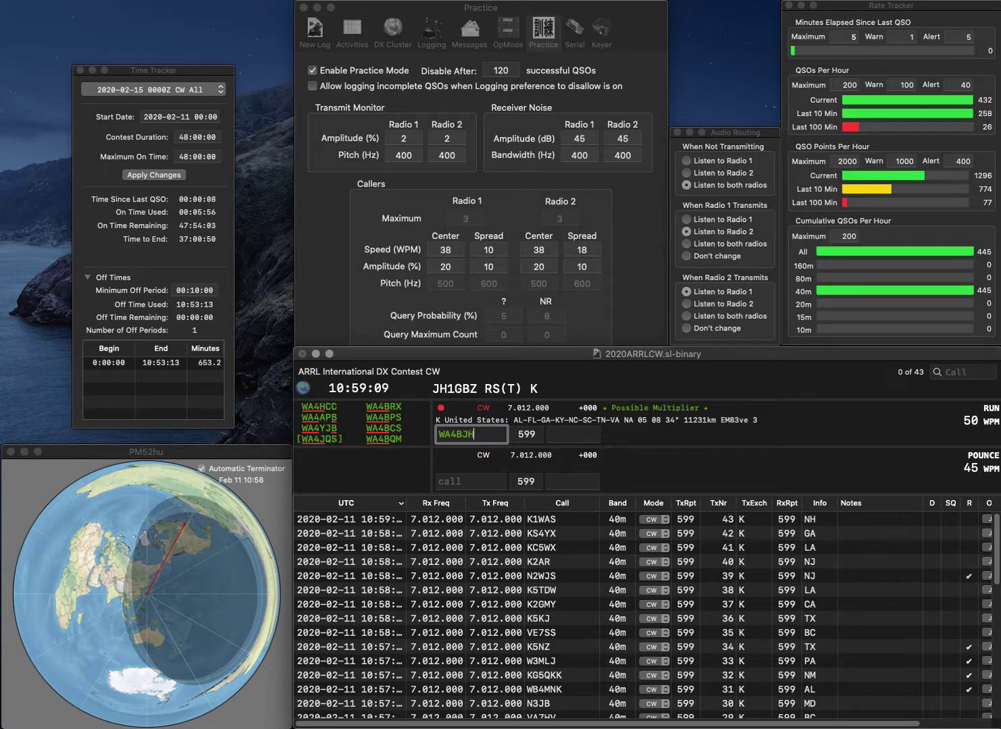
text(S)
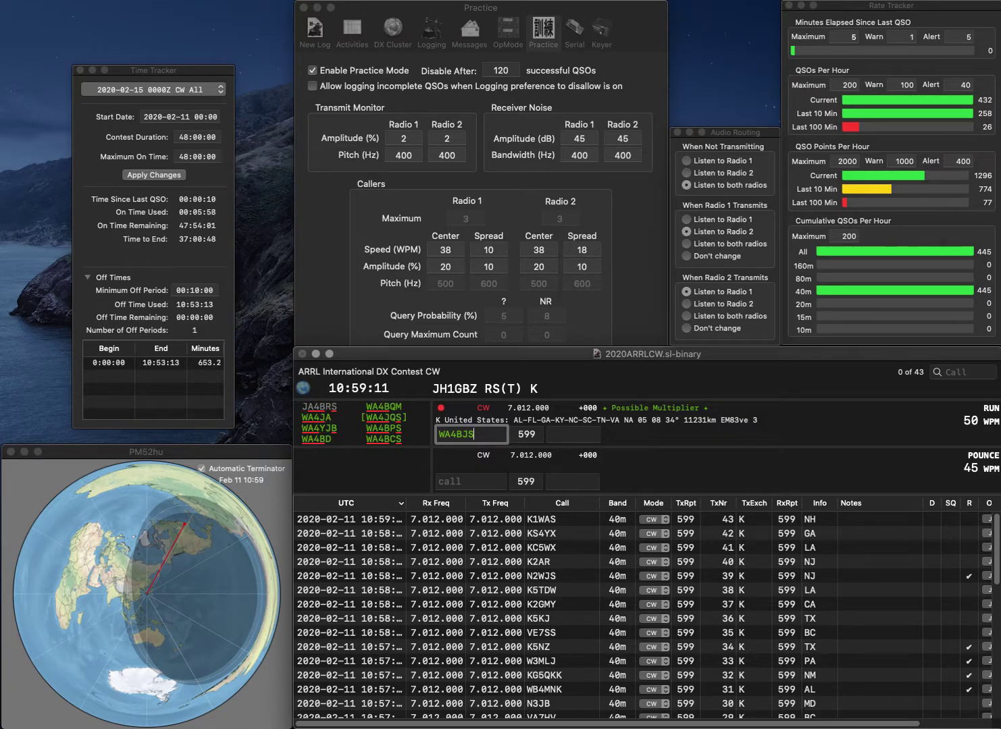
key(BackSpace)
text(P)
key(Return)
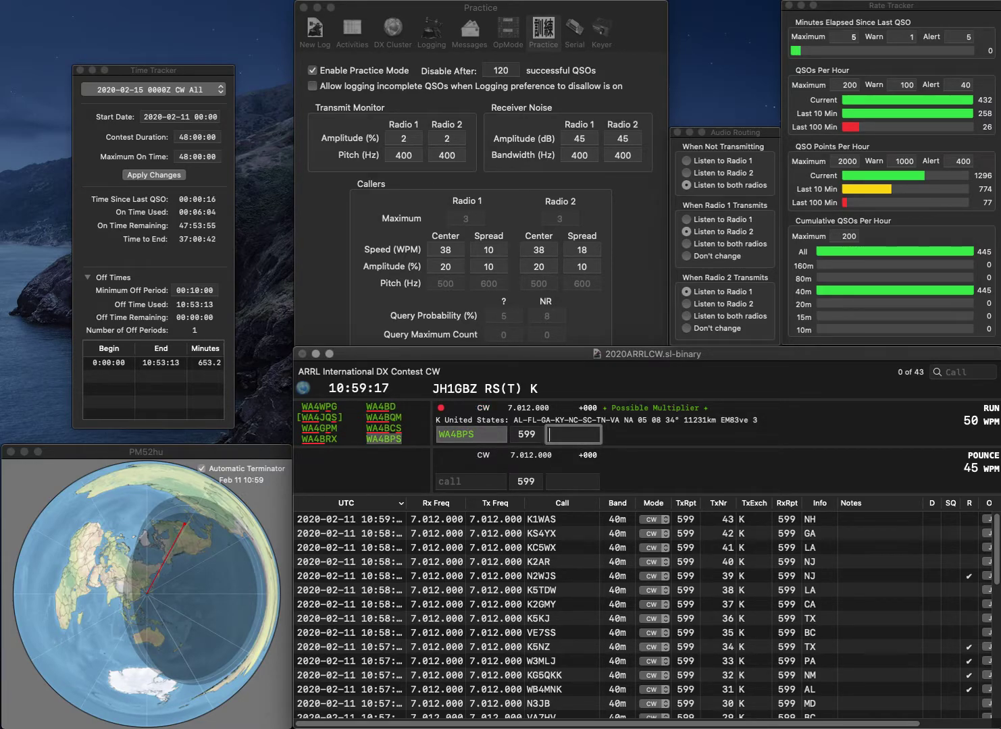
text(VA)
key(Return)
text(VA)
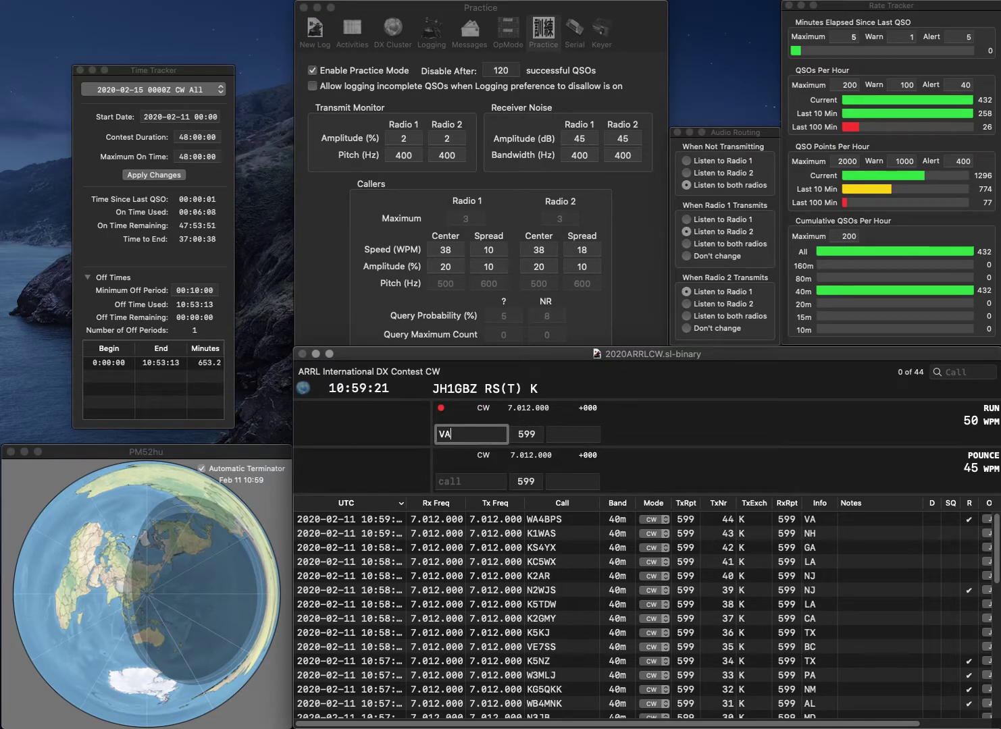
text(1RST)
key(space)
text(NS)
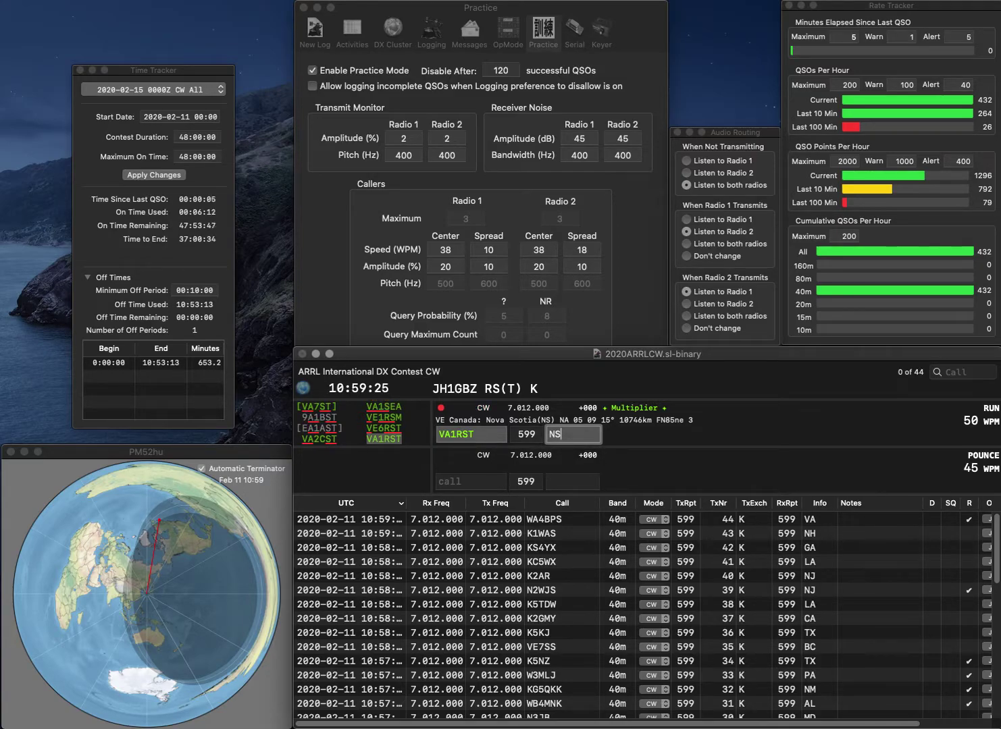
key(Return)
Log the contact with NT6F on the run radio, with received exchange CA.
text(NT6F)
key(Return)
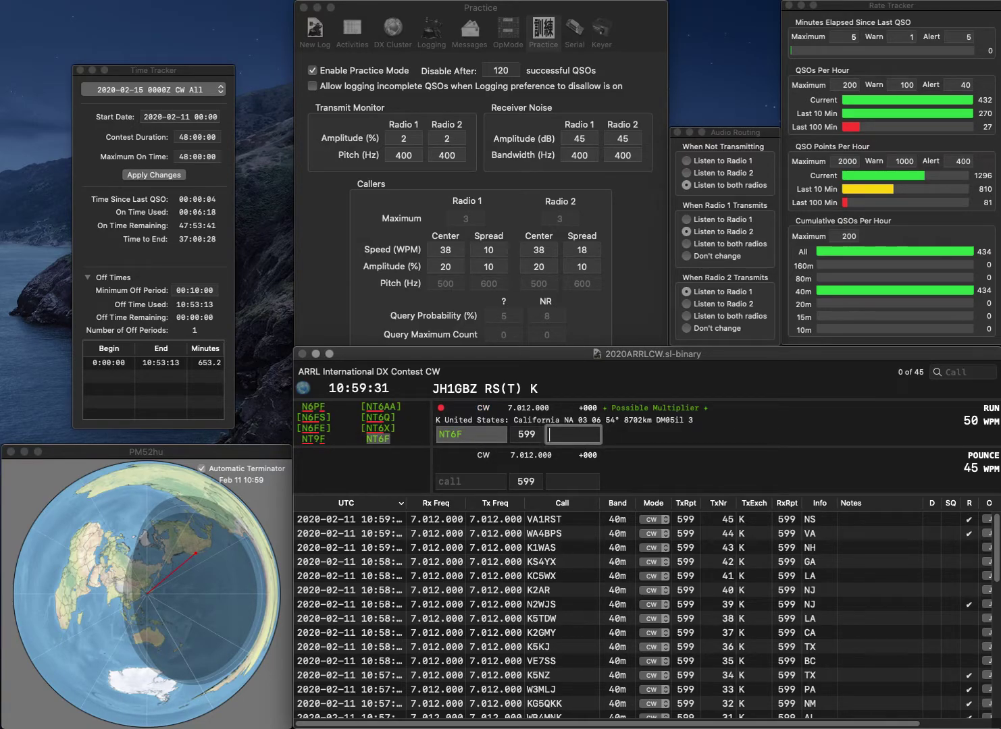
text(CA)
key(Return)
Log the contact with KG3L on the run radio, with received exchange PA.
text(KG)
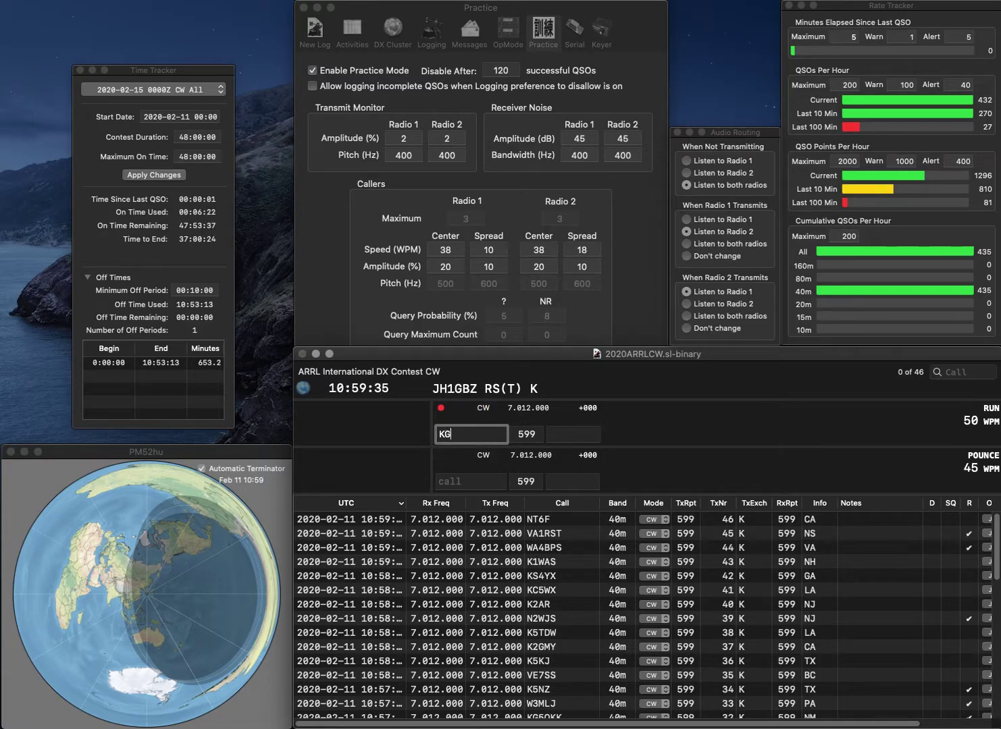
text(2L)
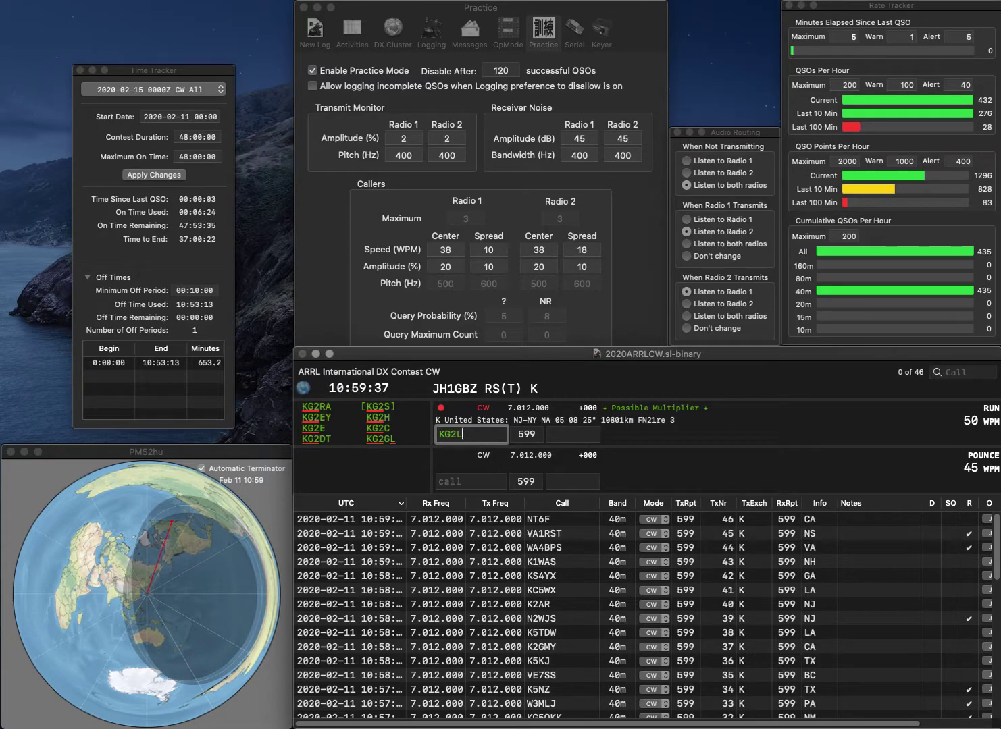
click(454, 434)
key(BackSpace)
text(3)
key(Tab)
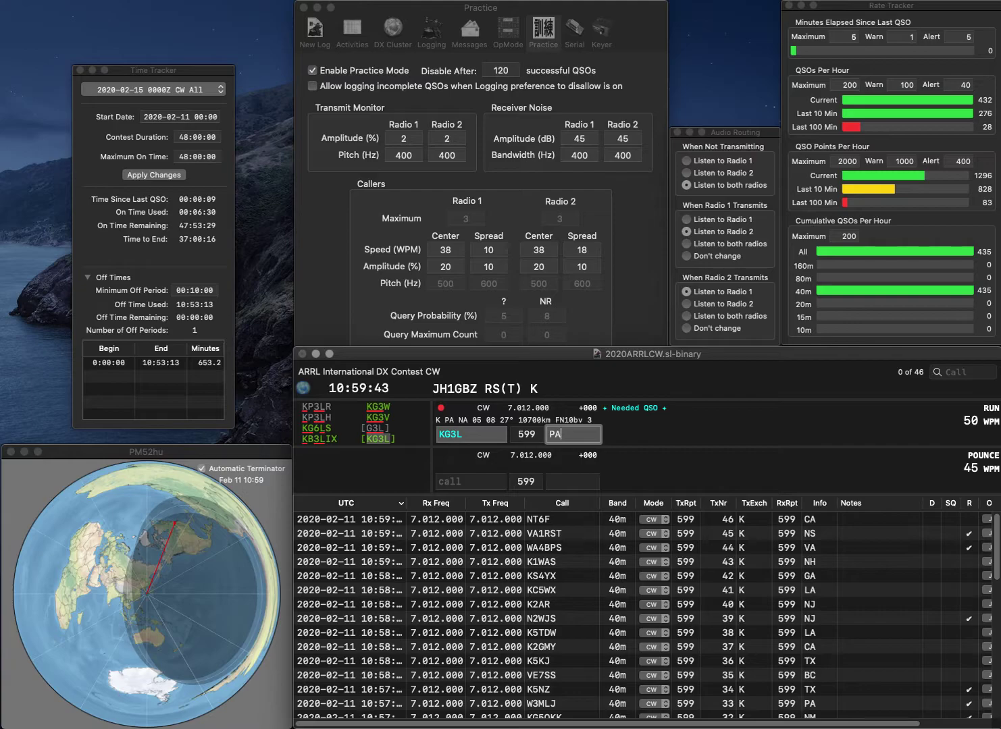
key(Return)
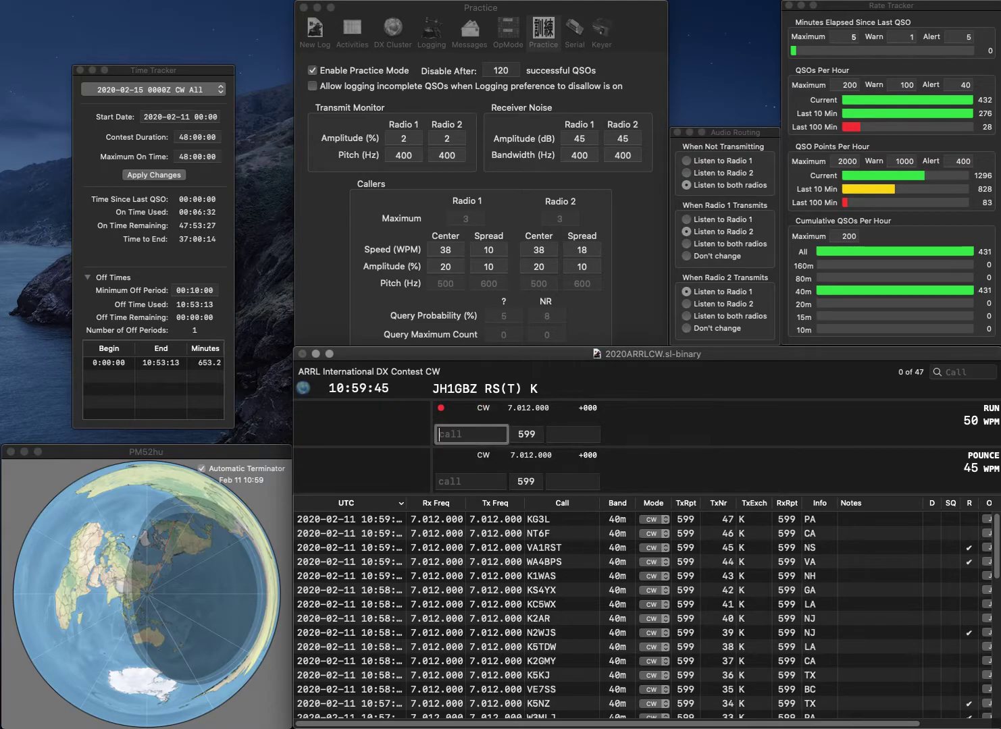
text(KD2FSI)
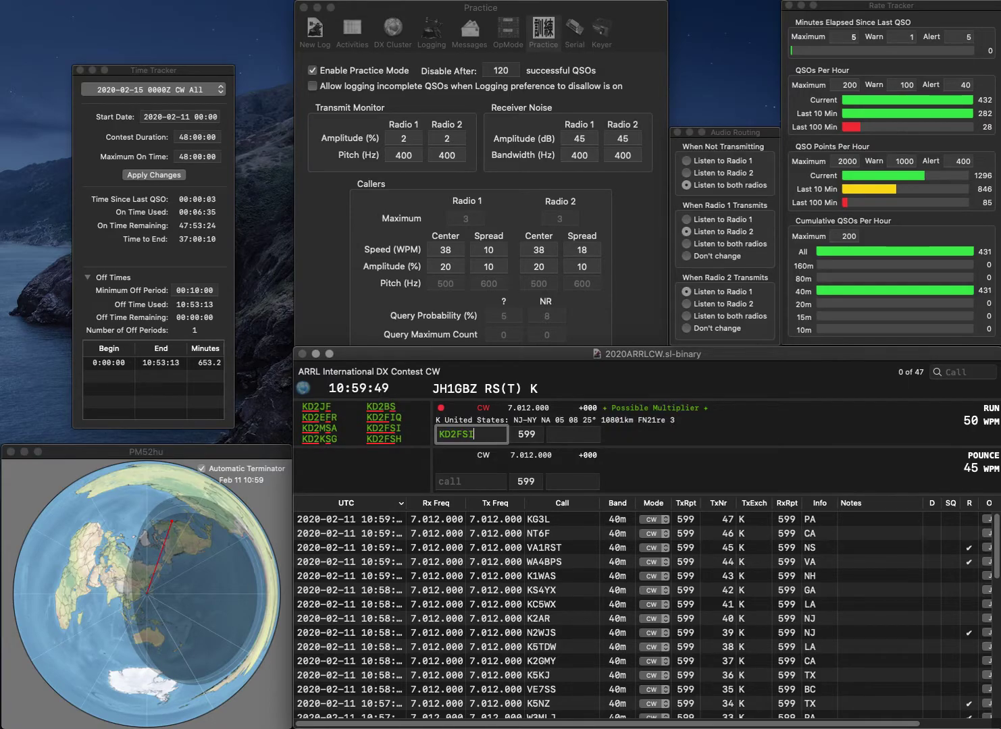
key(Return)
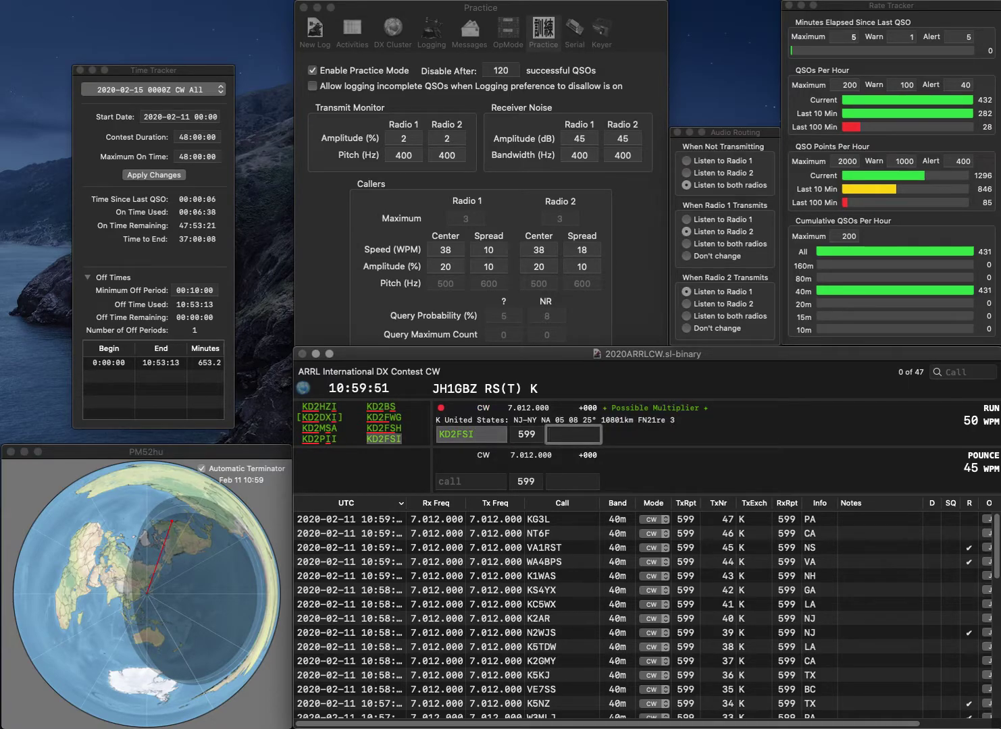
text(NY)
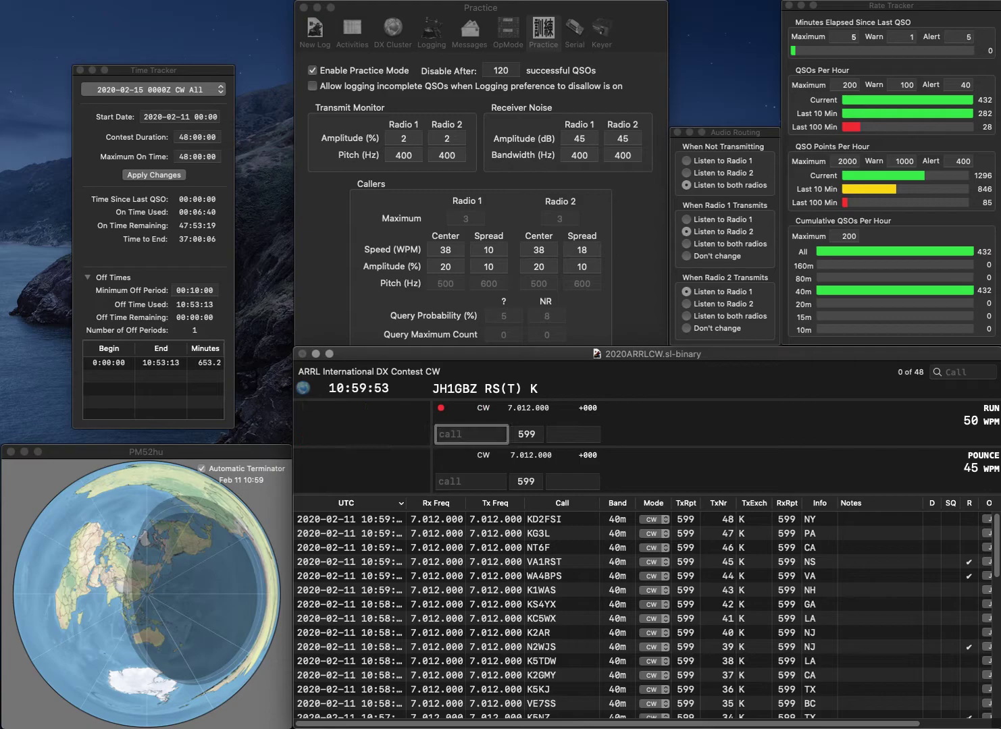
text(N7ON)
key(Tab)
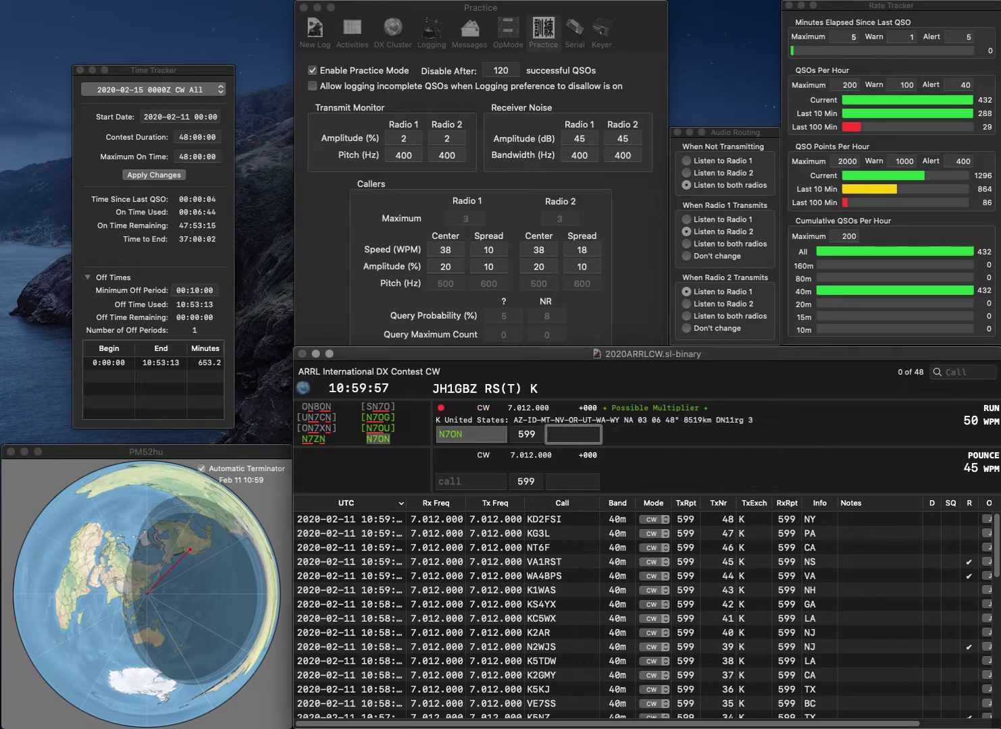
text(NV)
key(Return)
Log the contact with K4CAQ on the run radio, with received exchange NC.
text(KV)
key(BackSpace)
text(4Q)
key(Tab)
click(471, 434)
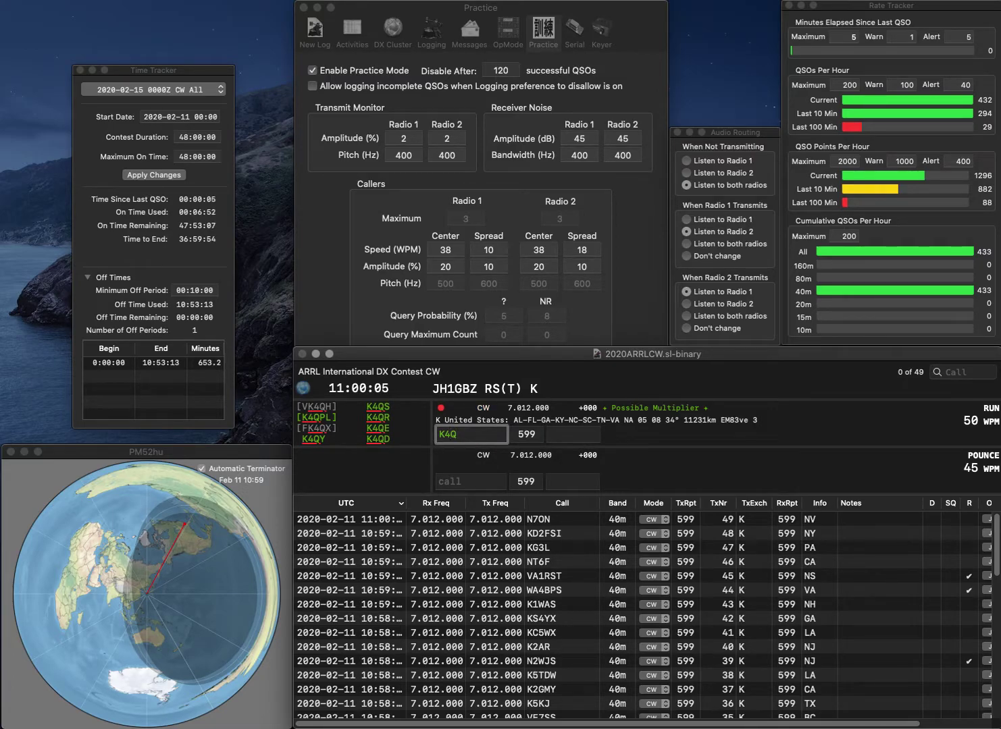
text(CA)
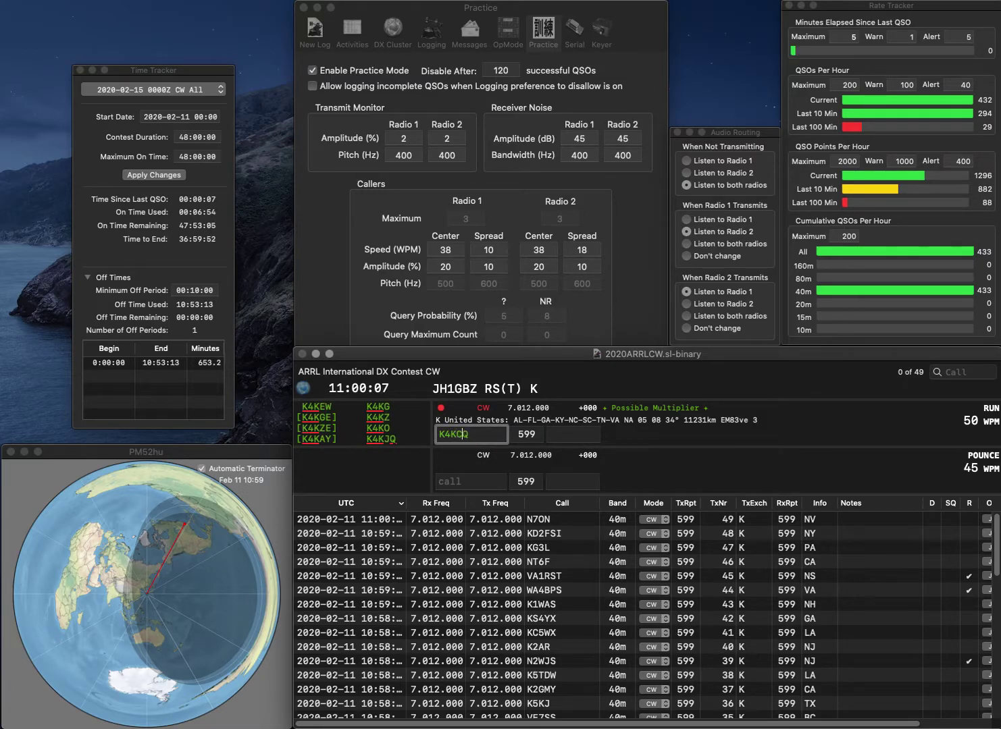
key(Left)
key(Left)
key(Left)
key(BackSpace)
key(Right)
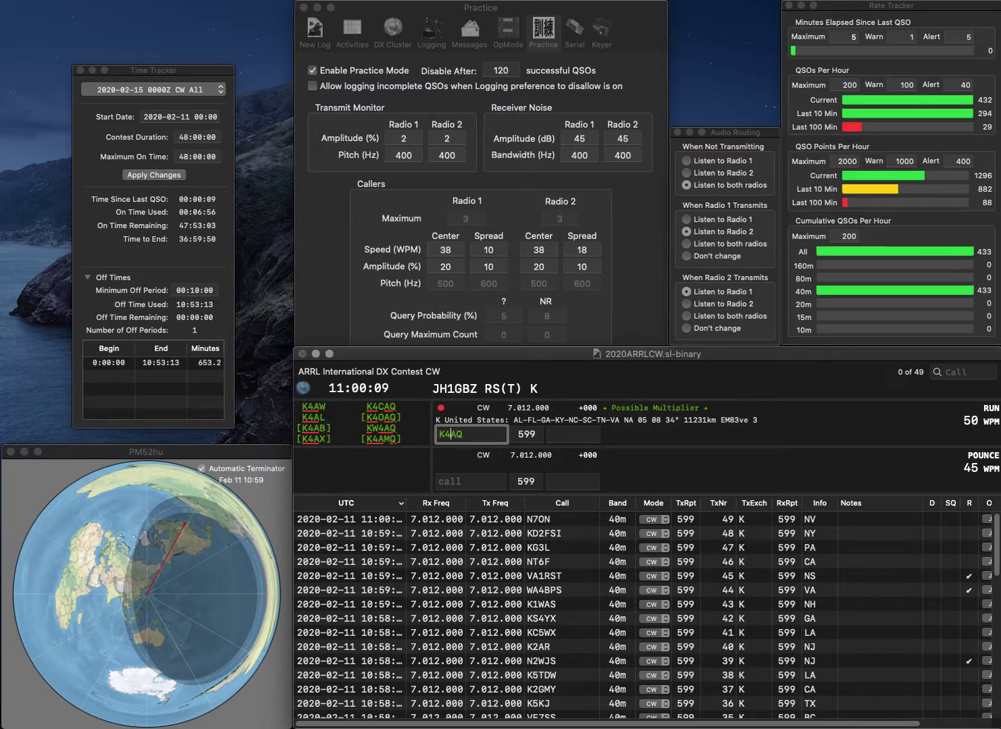
key(space)
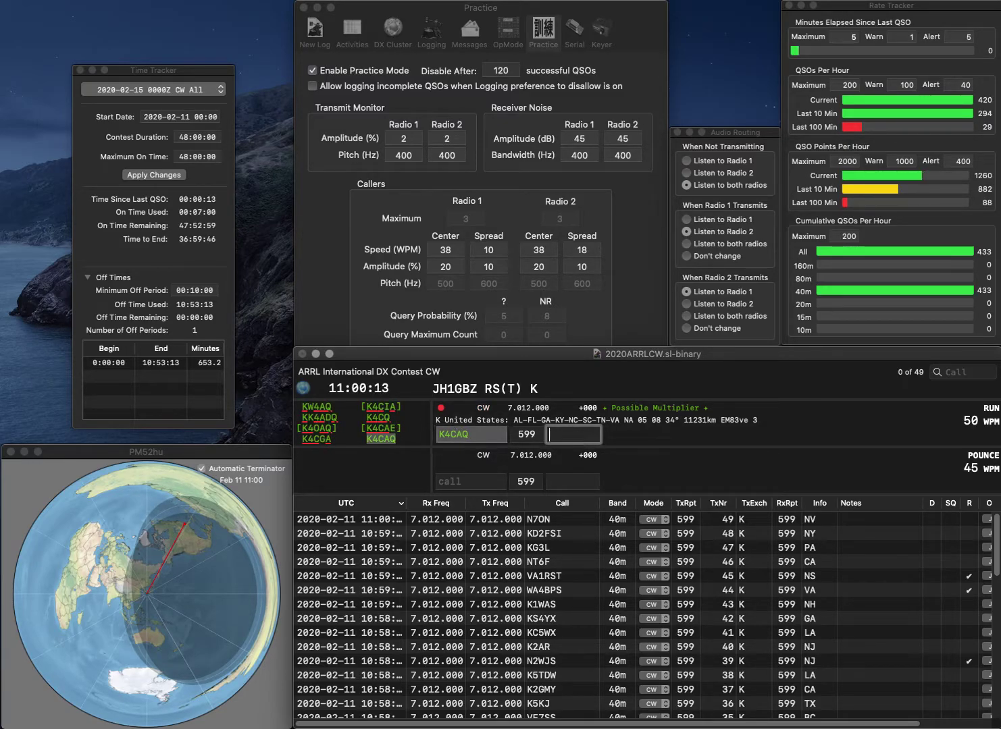
text(NC)
key(Return)
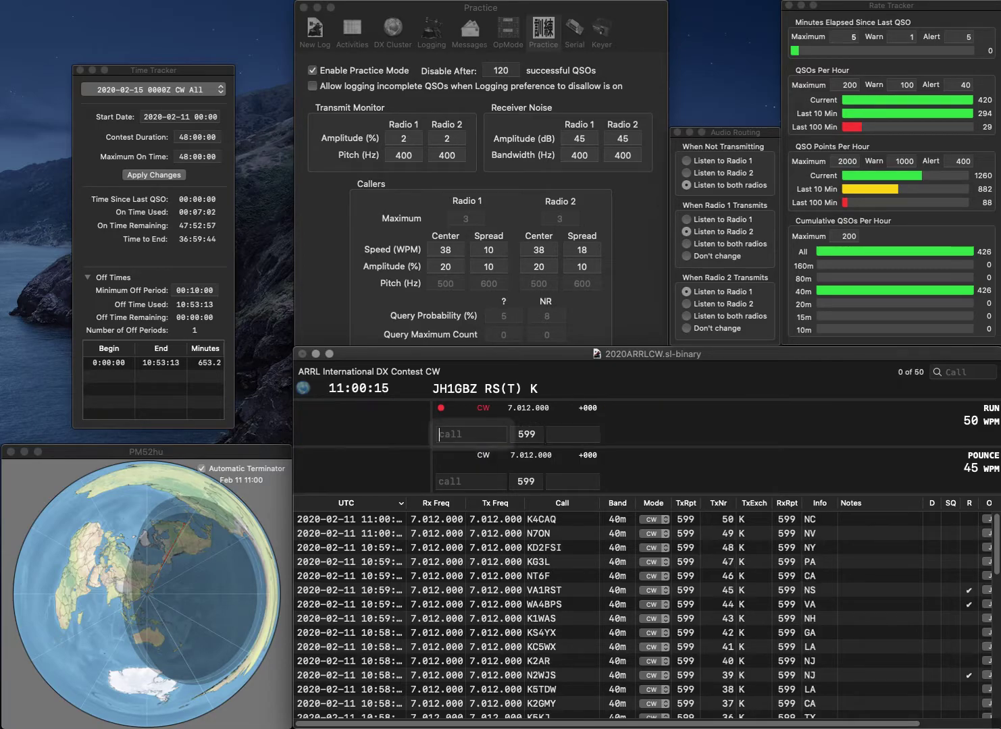
text(KK)
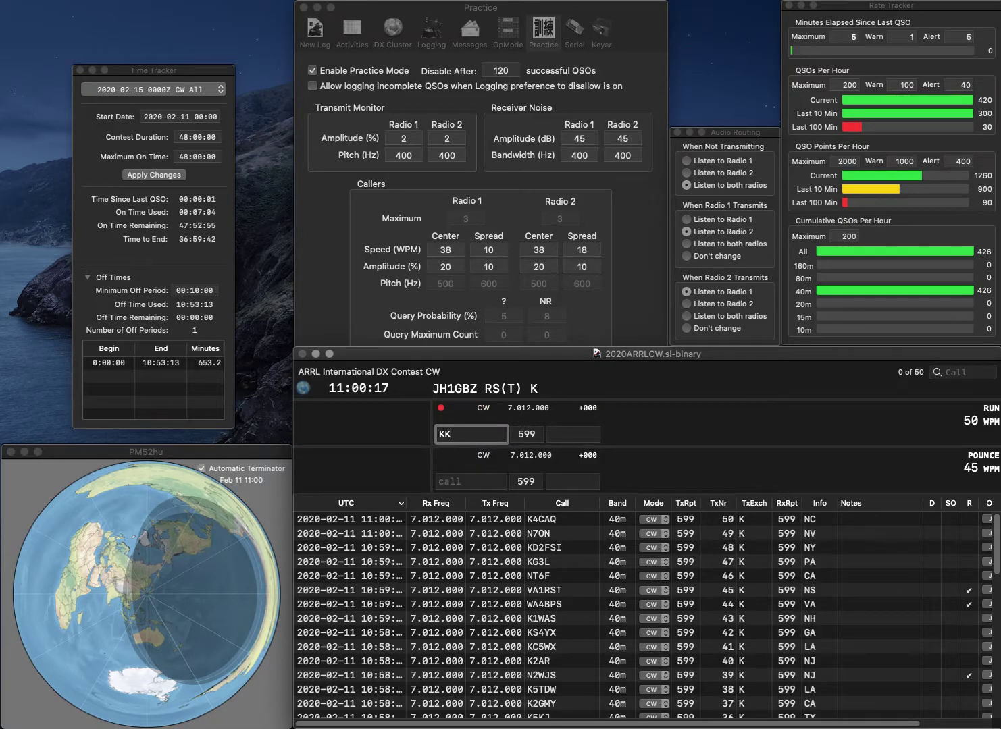
text(1TLS)
key(space)
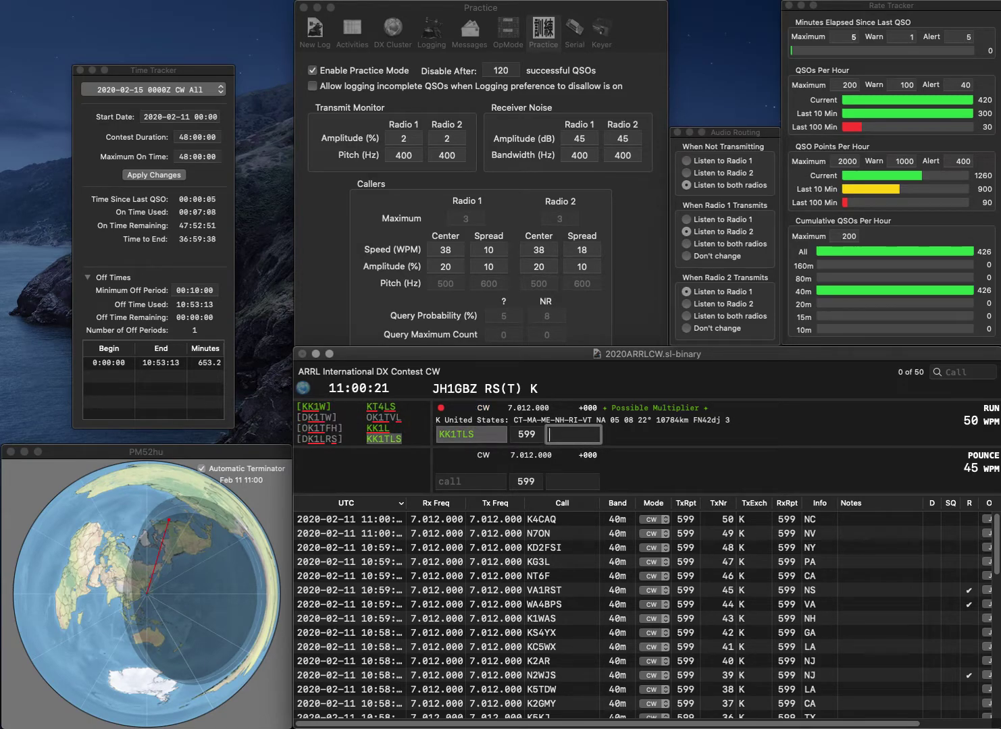
text(RI)
key(Return)
text(VE)
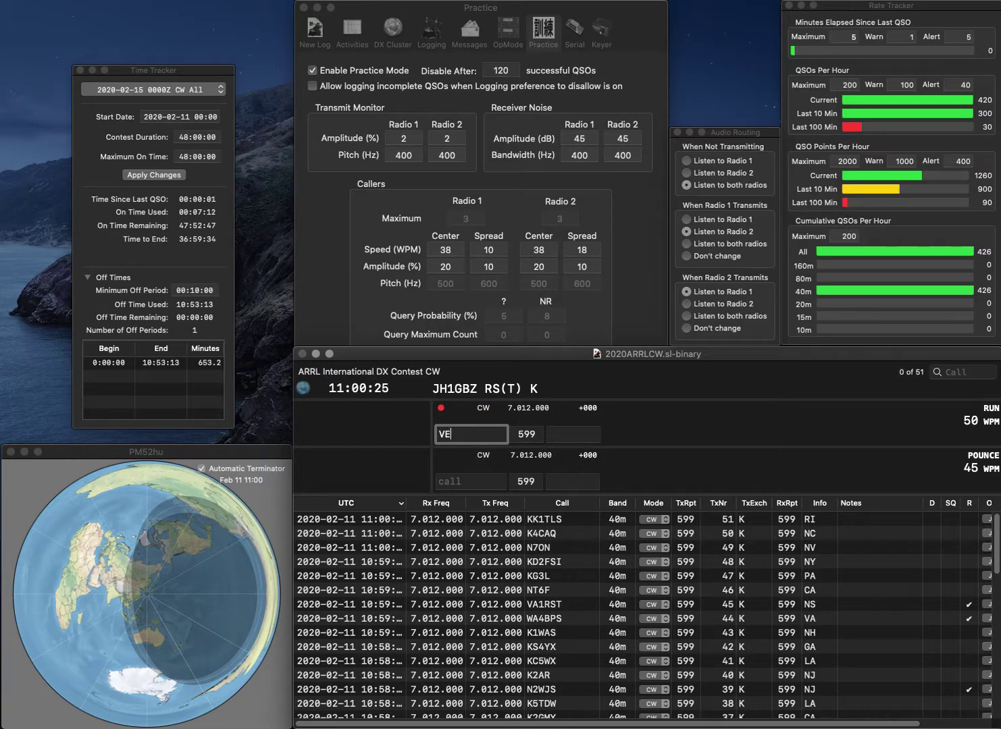
text(3BVA)
key(space)
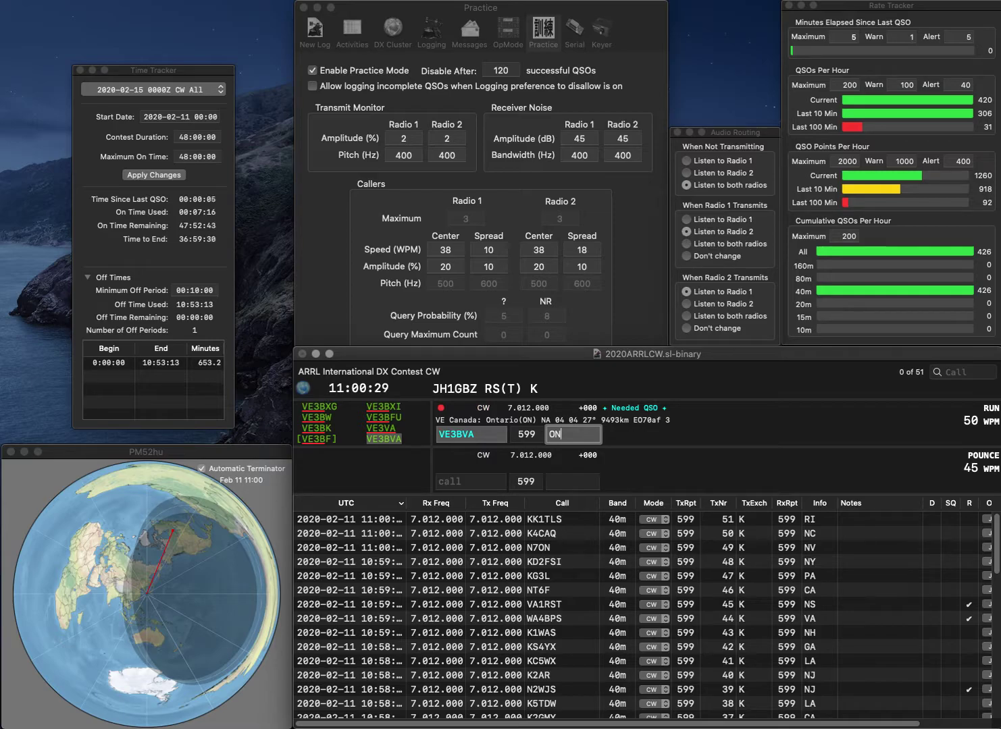
key(Return)
Log the contact with N3NT on the run radio, with received exchange PA.
text(N3T)
key(BackSpace)
text(NT)
key(Tab)
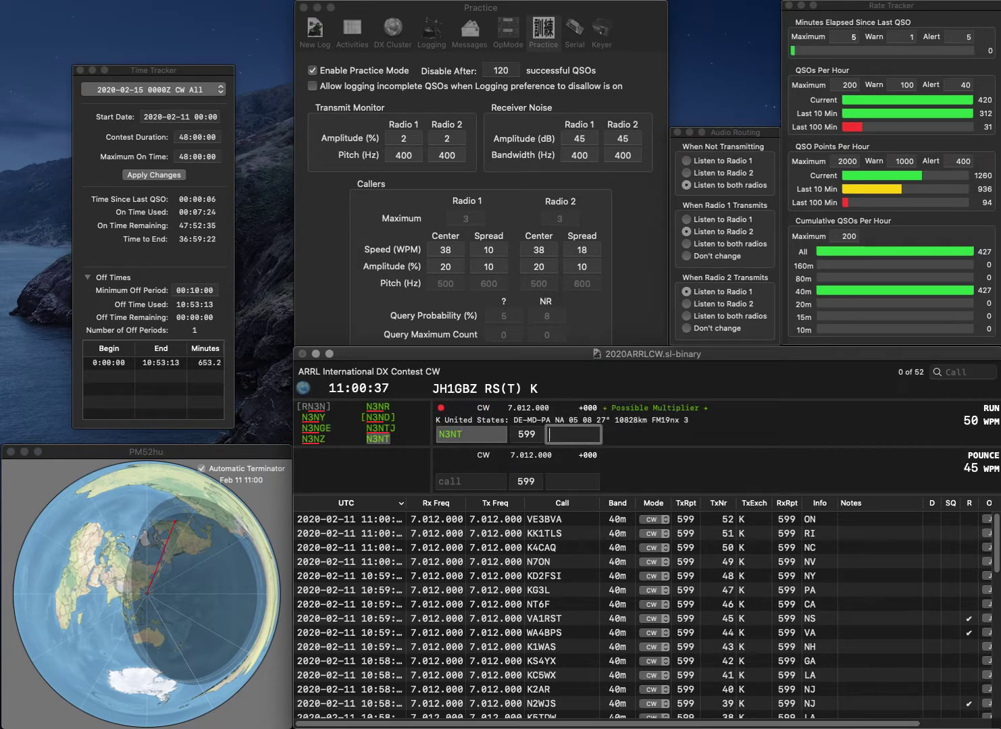
key(Return)
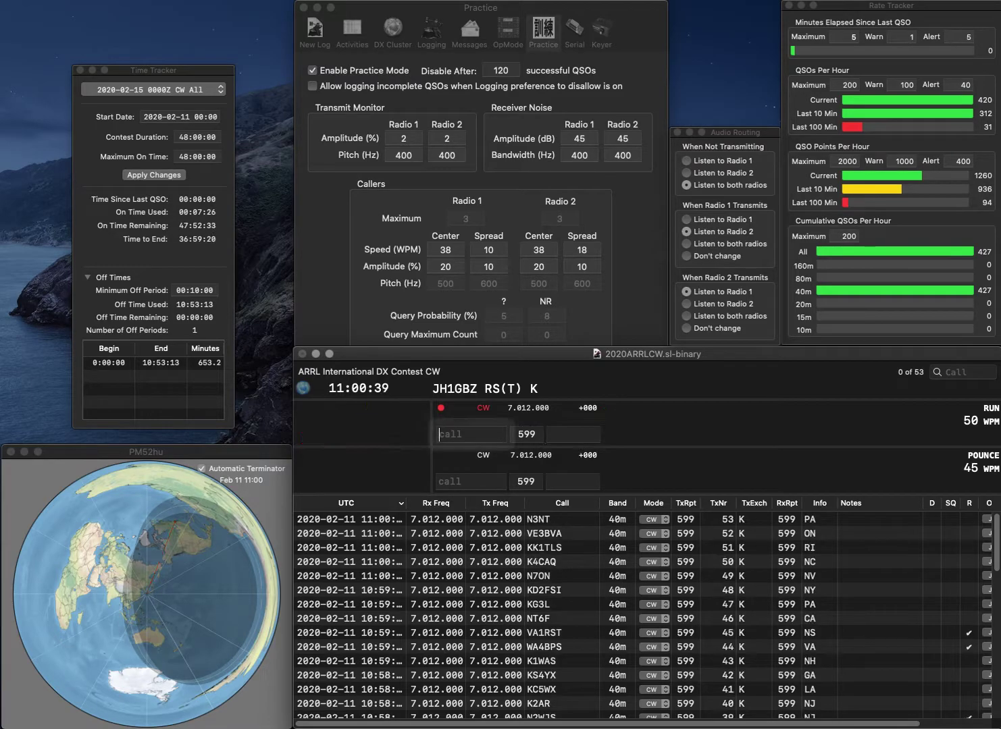
Log the contact with NA8M on the run radio, with received exchange WV.
text(K)
key(BackSpace)
text(NA8M)
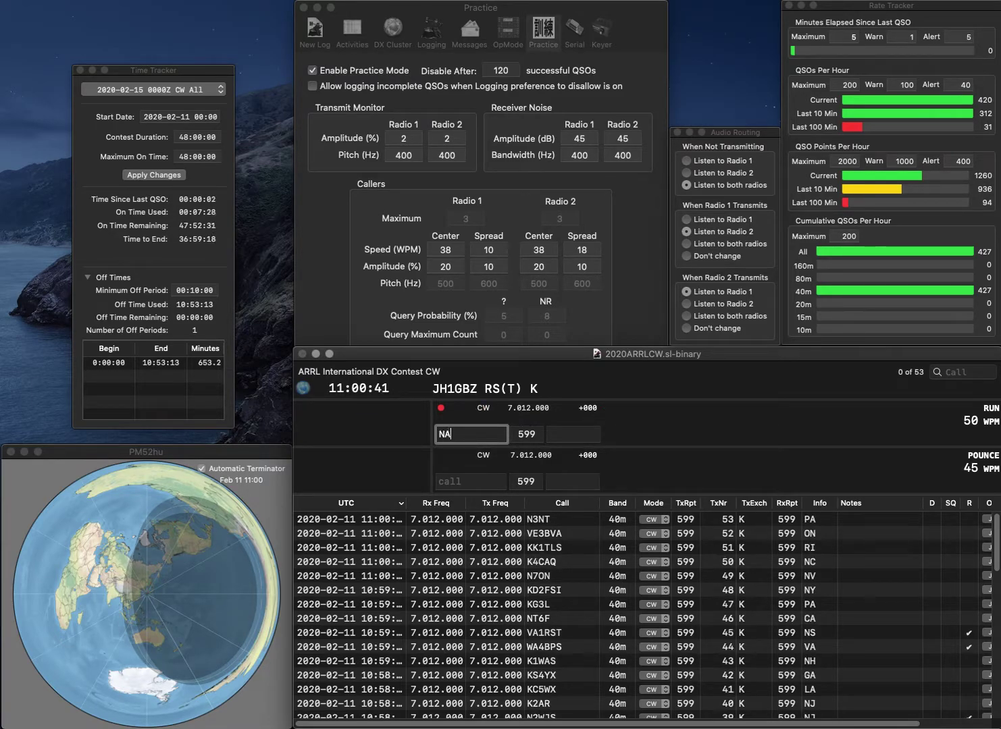
key(Return)
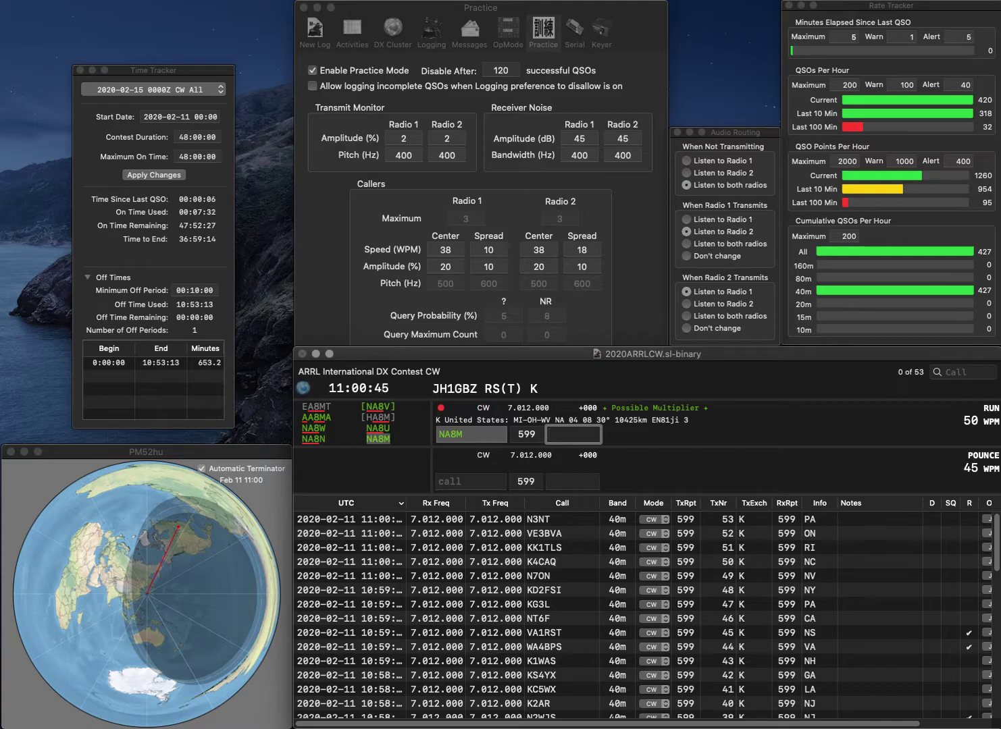
text(WV)
key(Return)
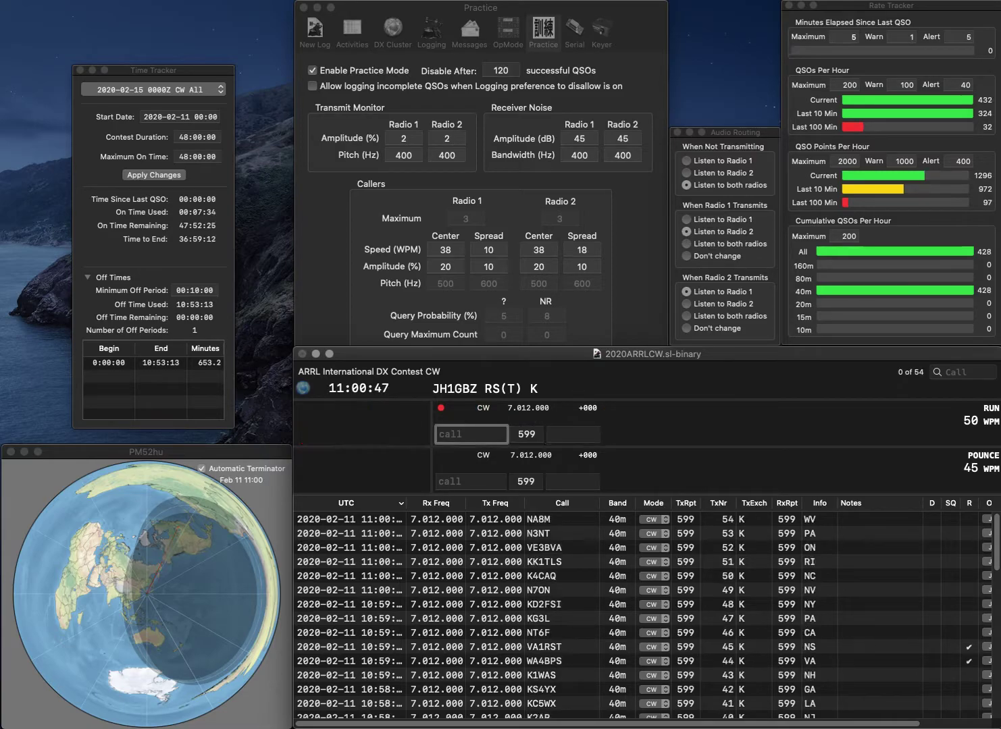
Log the contact with WB9LWO on the run radio, with received exchange IL.
text(WB9LWO)
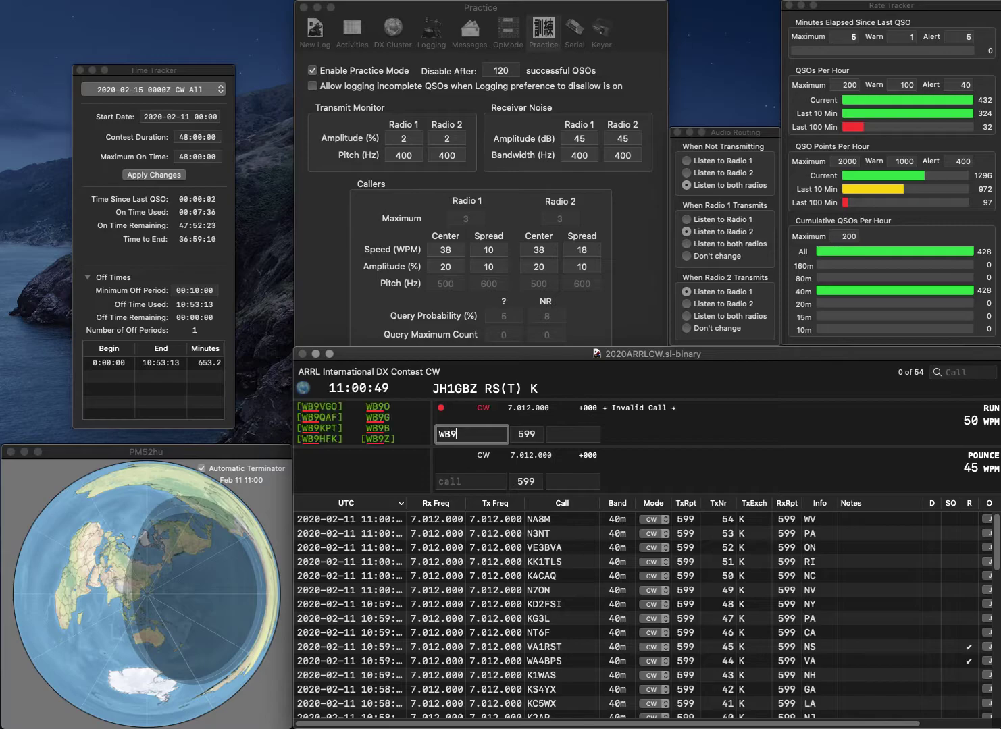
key(space)
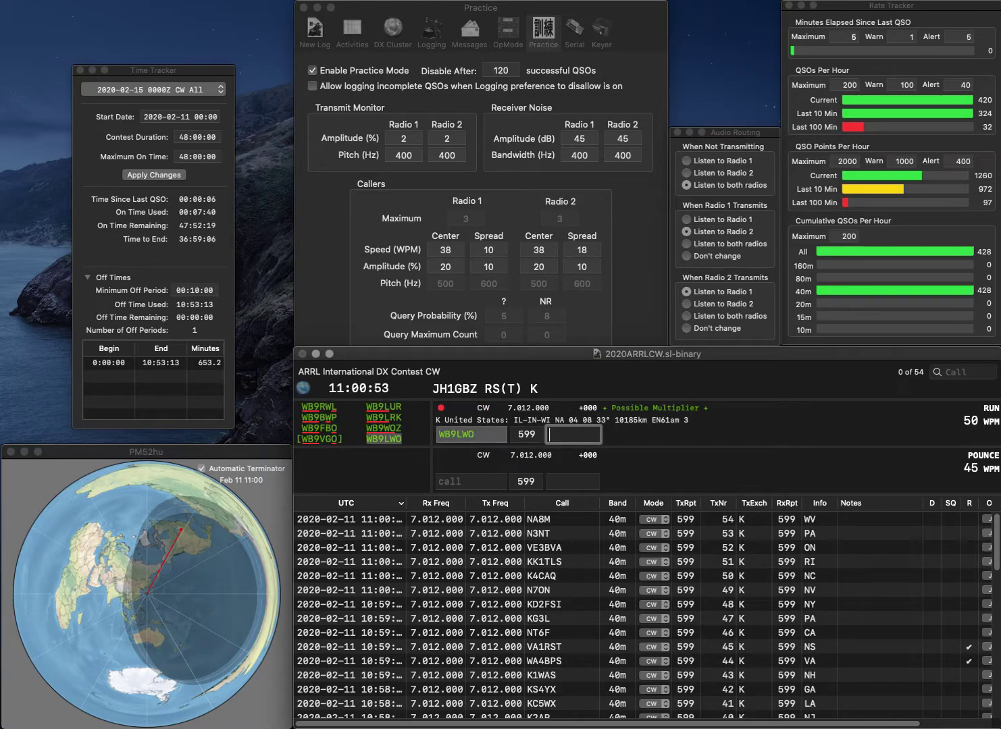
text(IL)
key(Return)
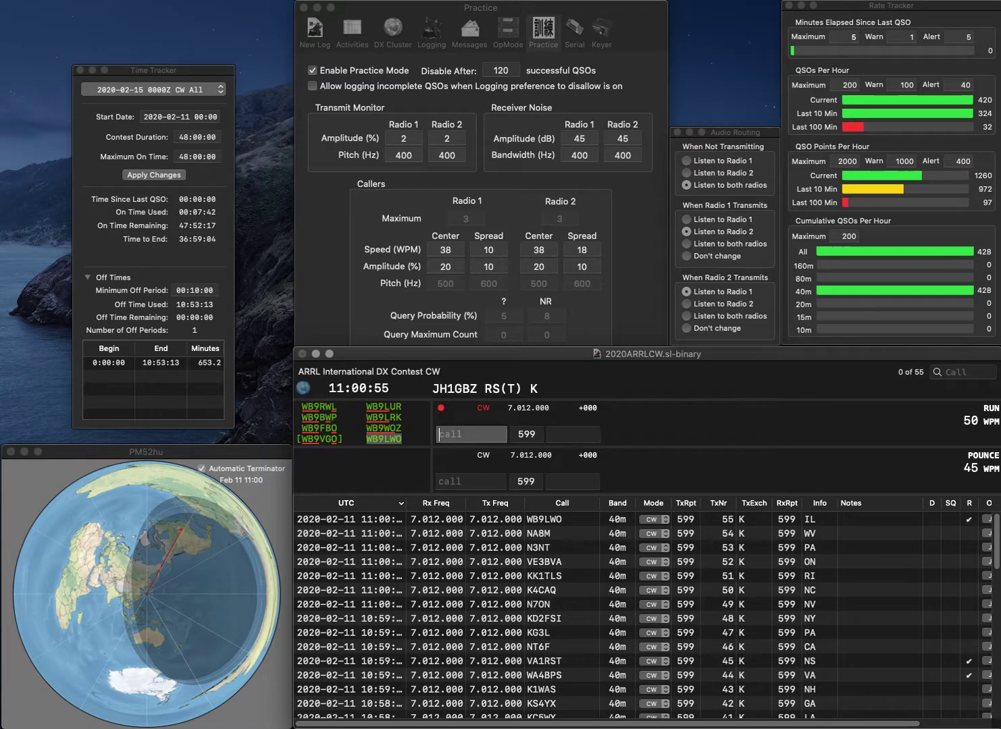
text(AB5)
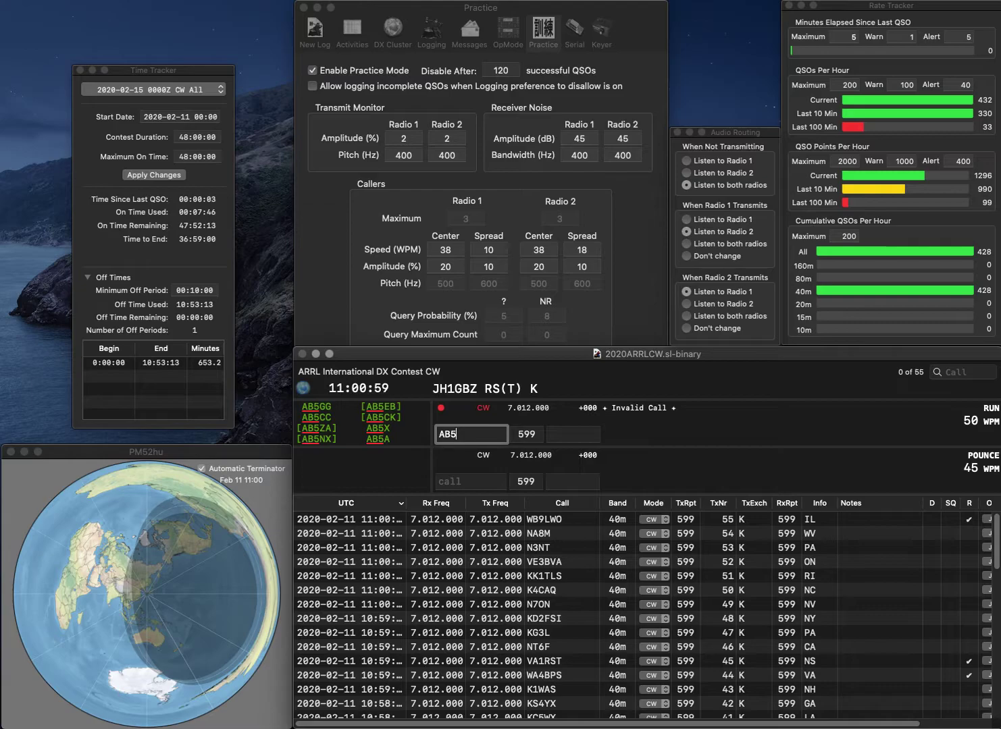
text(EB)
key(Tab)
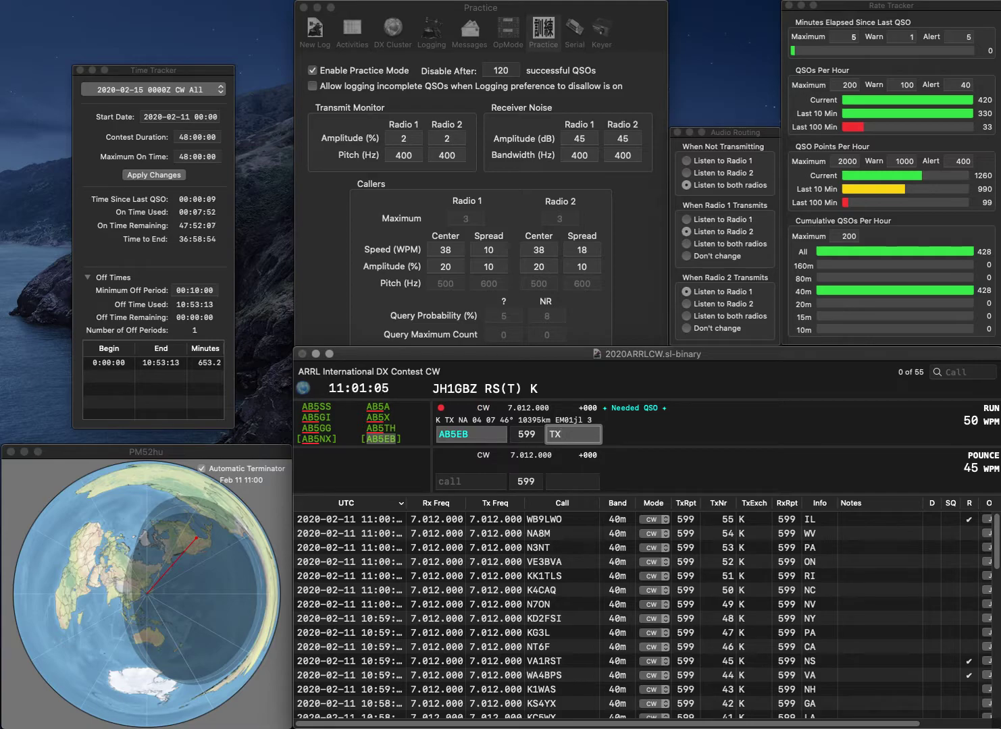
key(Return)
text(NK9H)
key(Return)
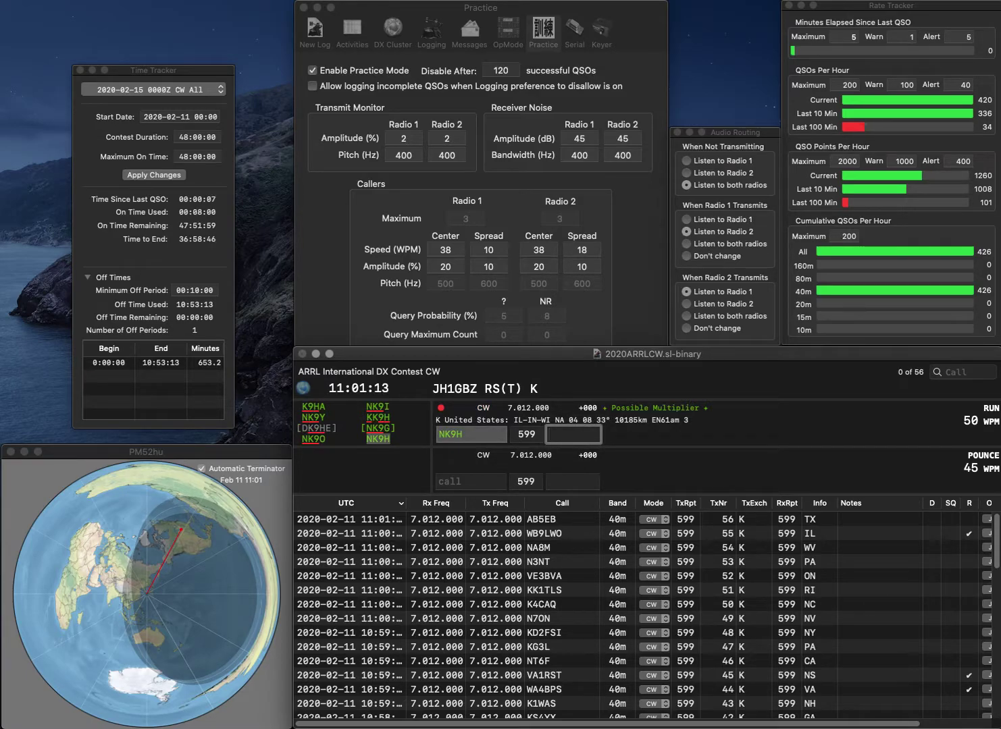
key(Return)
Log the contact on the run radio with the call sign corrected to WE2N and received exchange FL.
text(WE3N)
key(space)
key(shift+Tab)
key(BackSpace)
text(D)
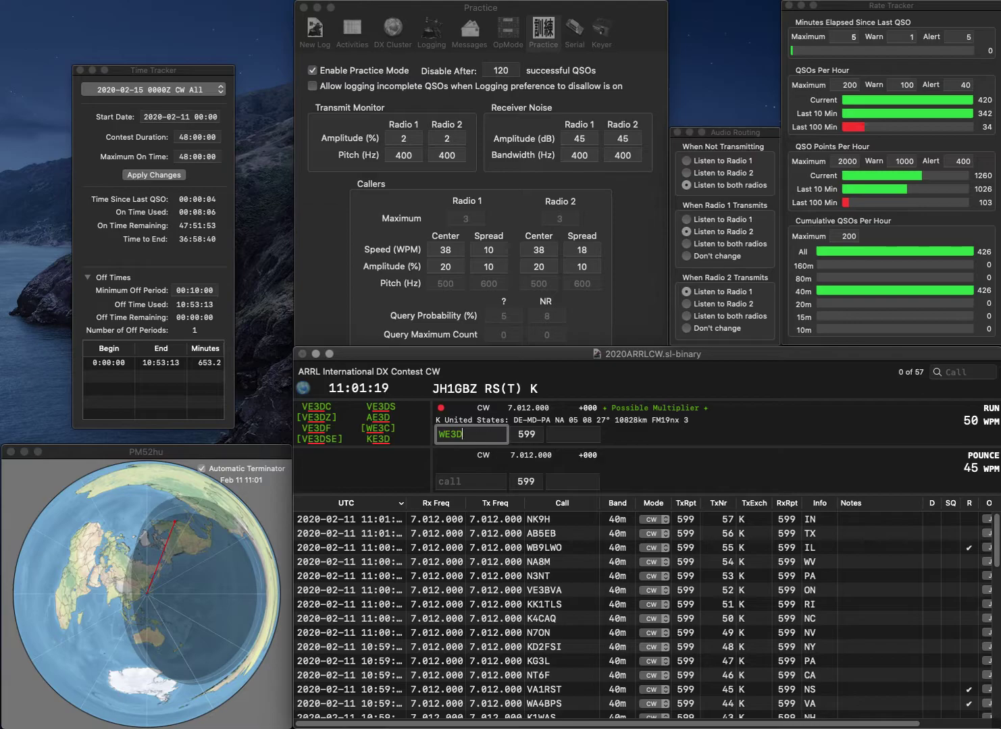
key(BackSpace)
key(BackSpace)
text(2N)
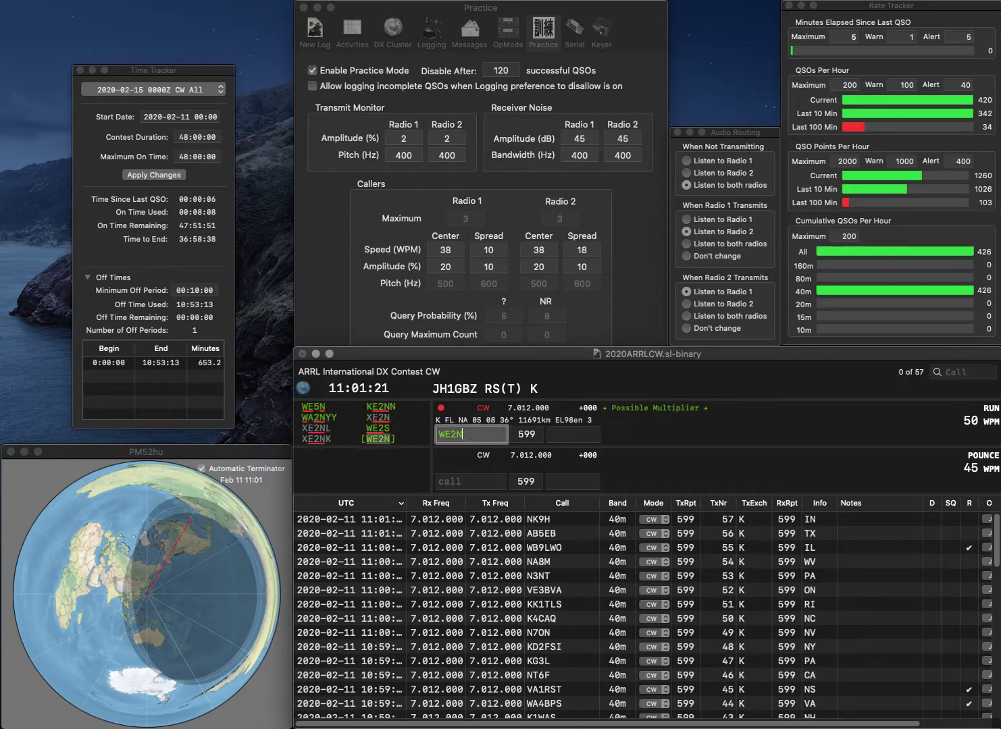
key(space)
text(FL)
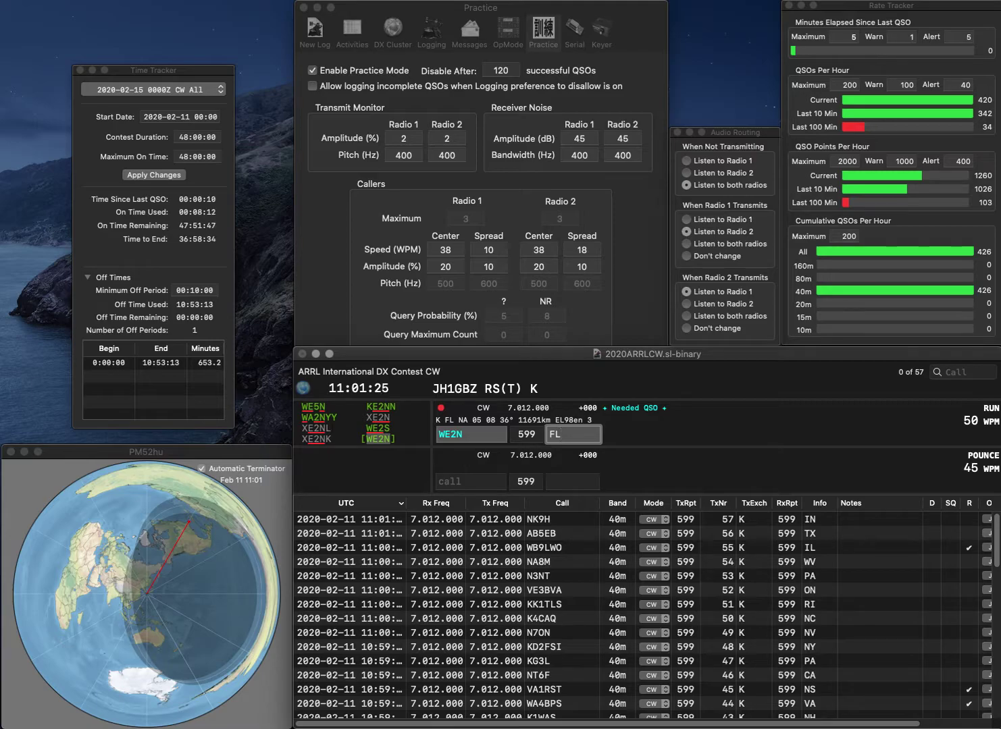
key(Return)
text(KX4W)
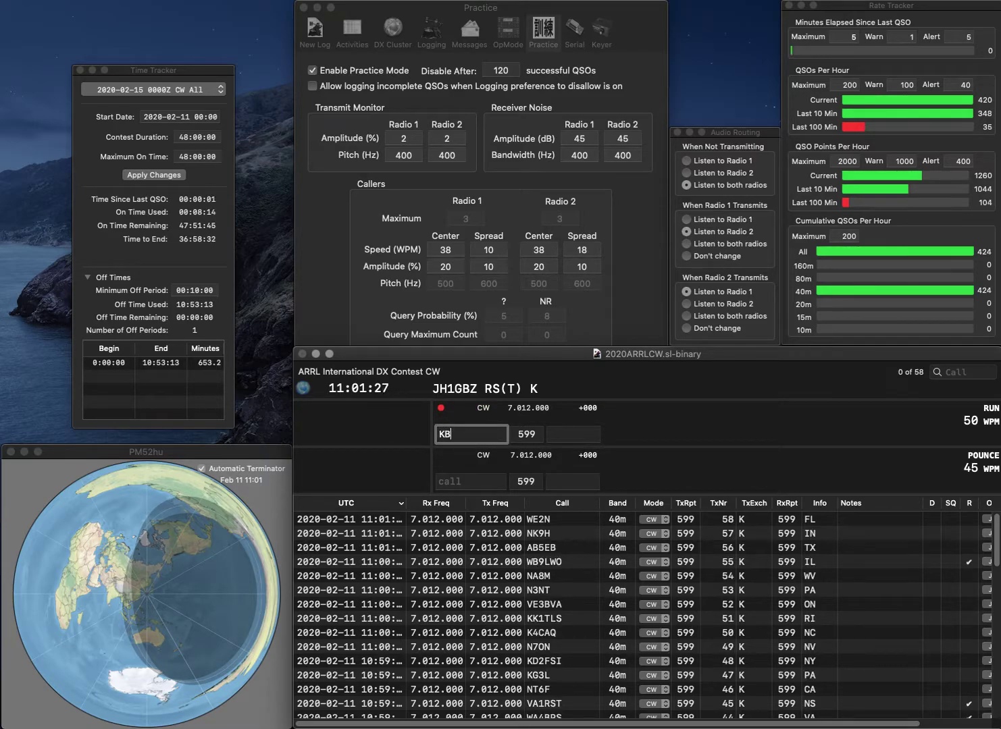
key(space)
click(450, 435)
key(BackSpace)
text(K)
key(BackSpace)
text(X5)
key(Delete)
key(space)
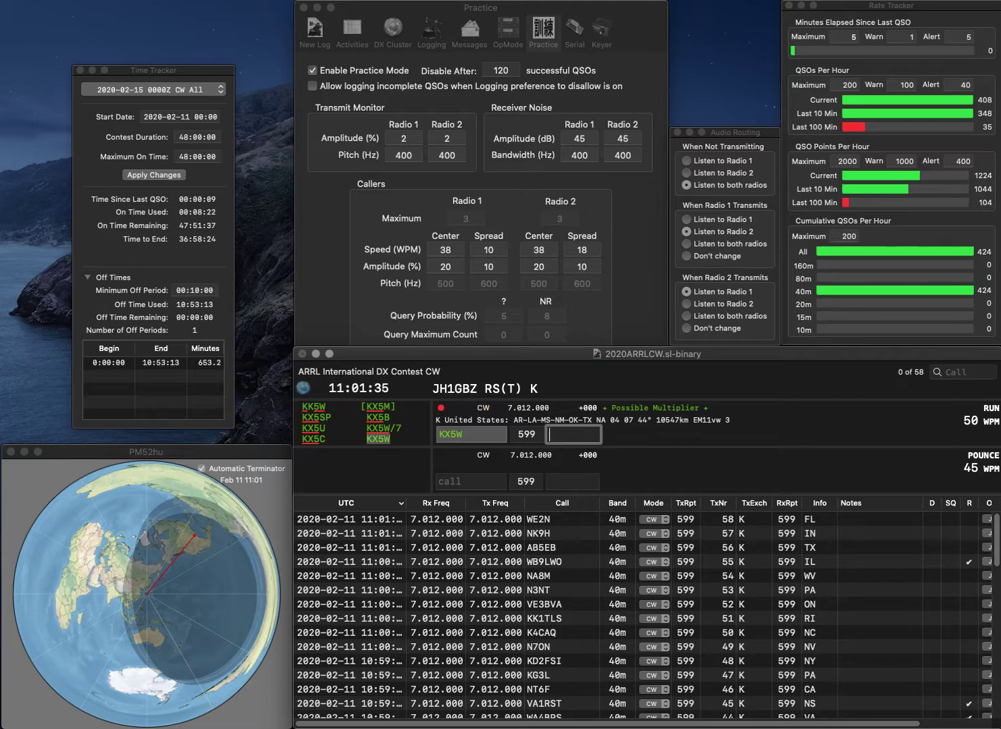
text(MS)
key(Return)
text(K)
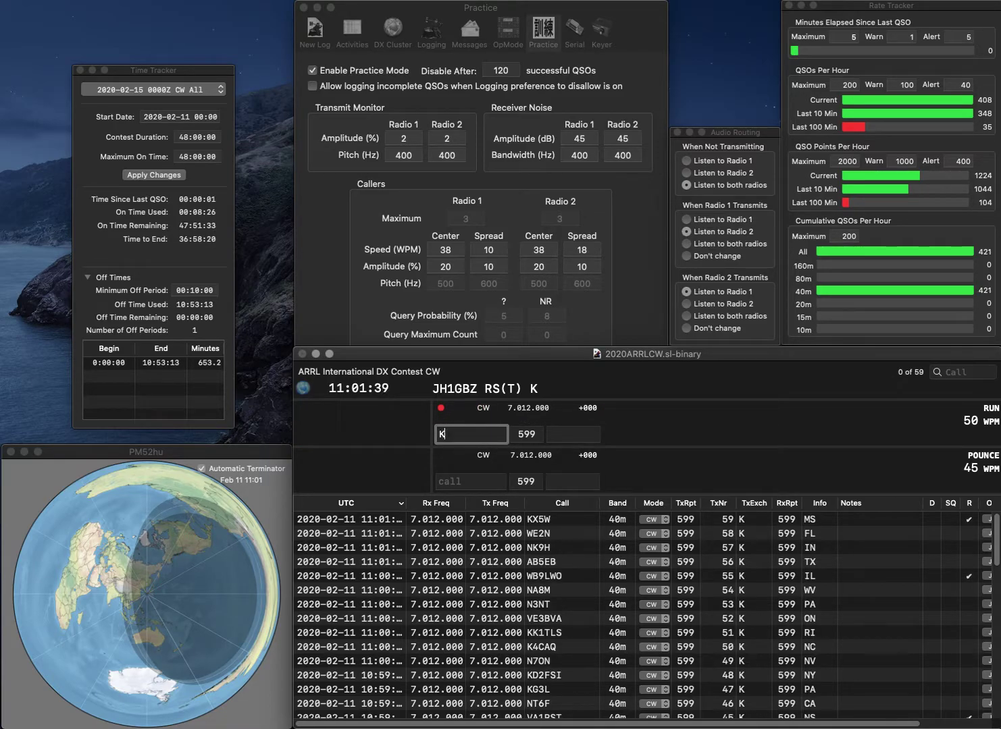
text(7JKM)
key(Tab)
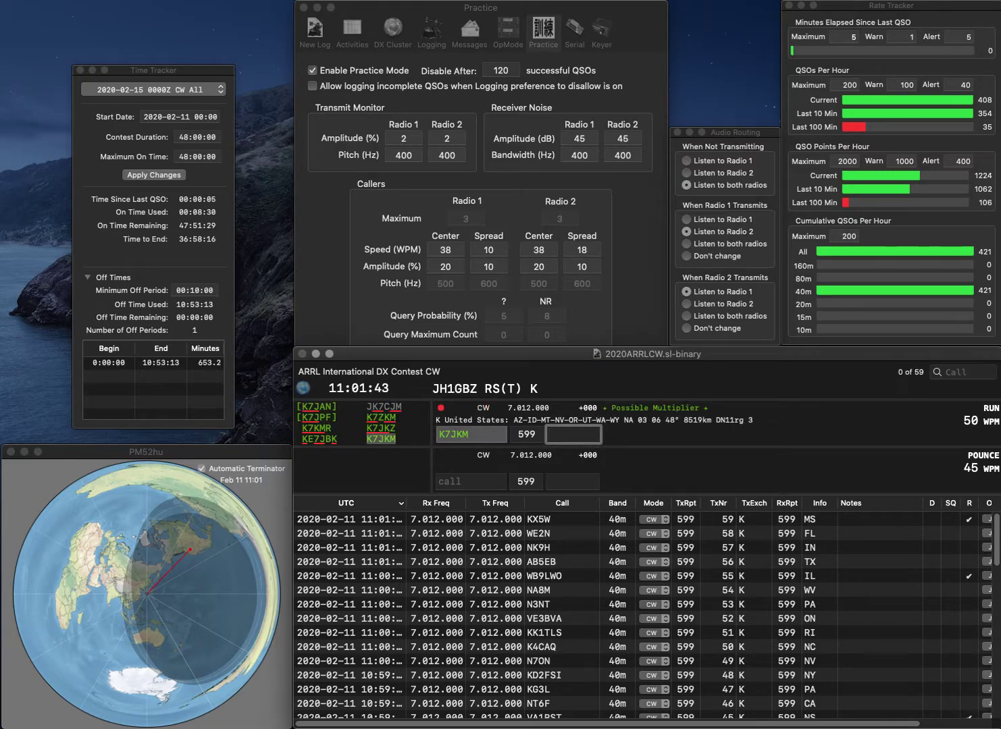
text(OR)
key(Return)
text(W3)
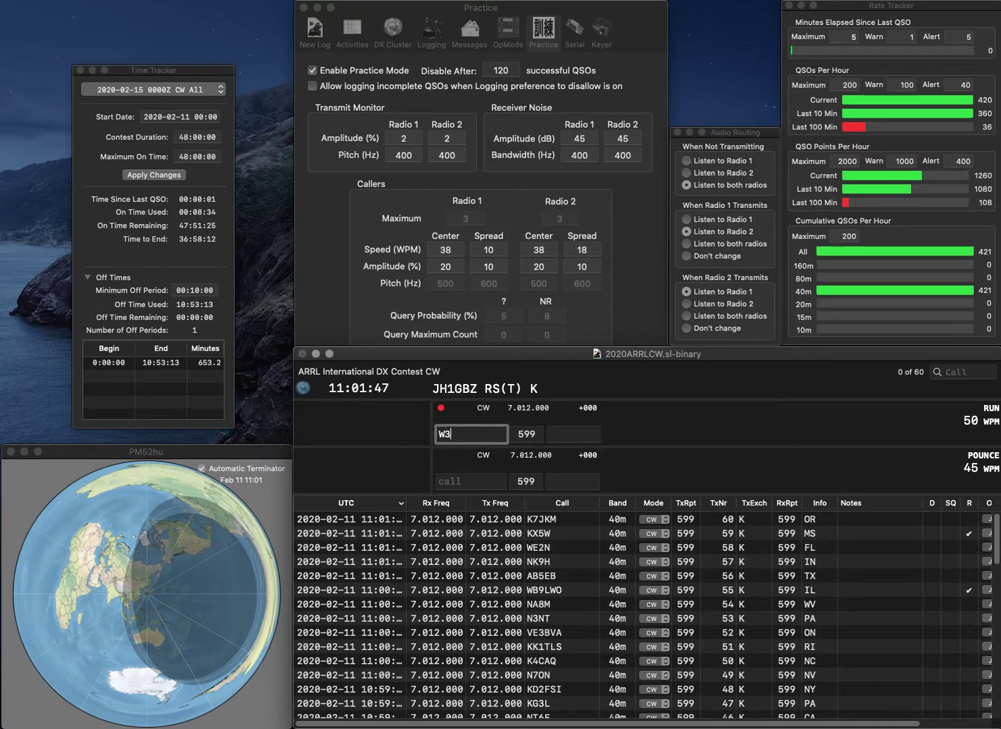
text(YZM)
key(Tab)
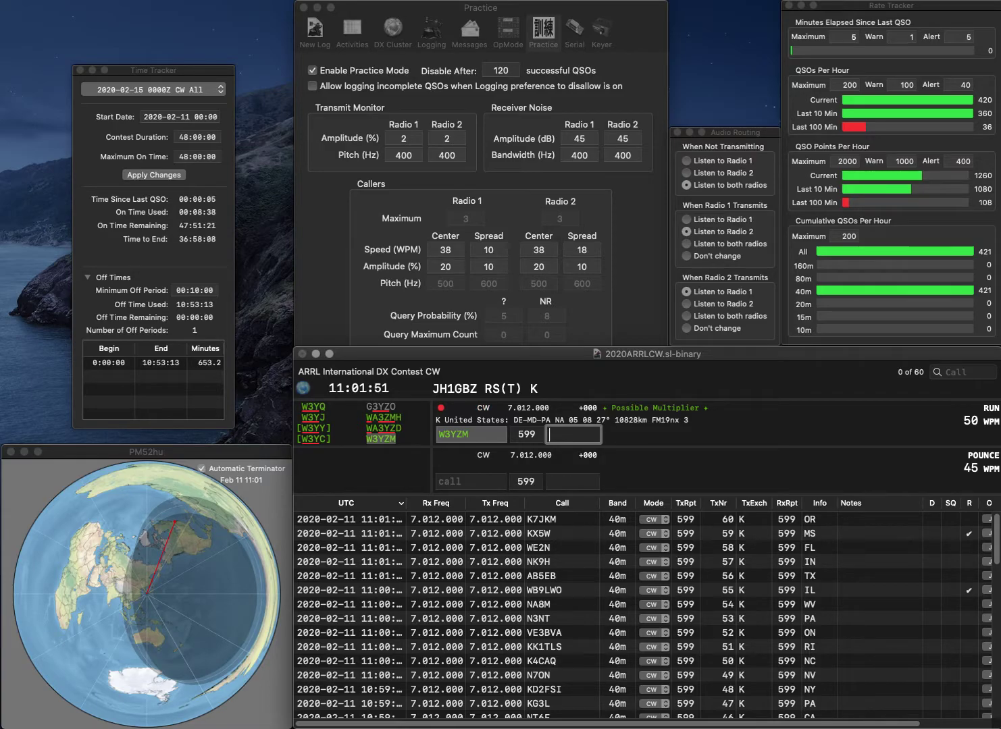
text(MD)
key(Return)
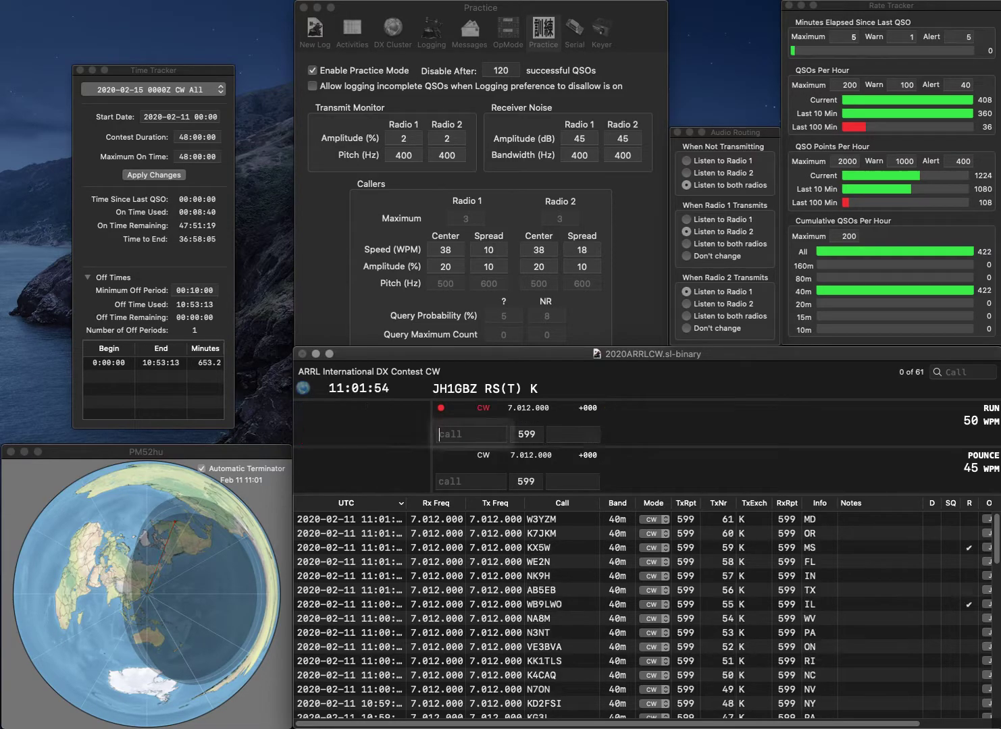
text(WB2WGX)
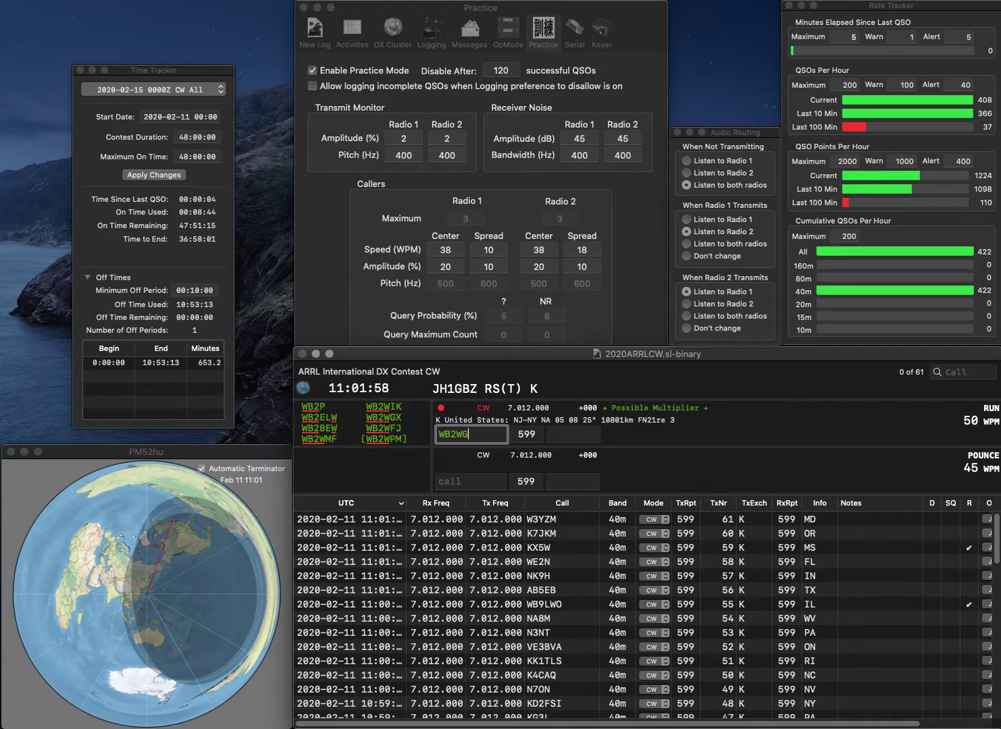
click(572, 433)
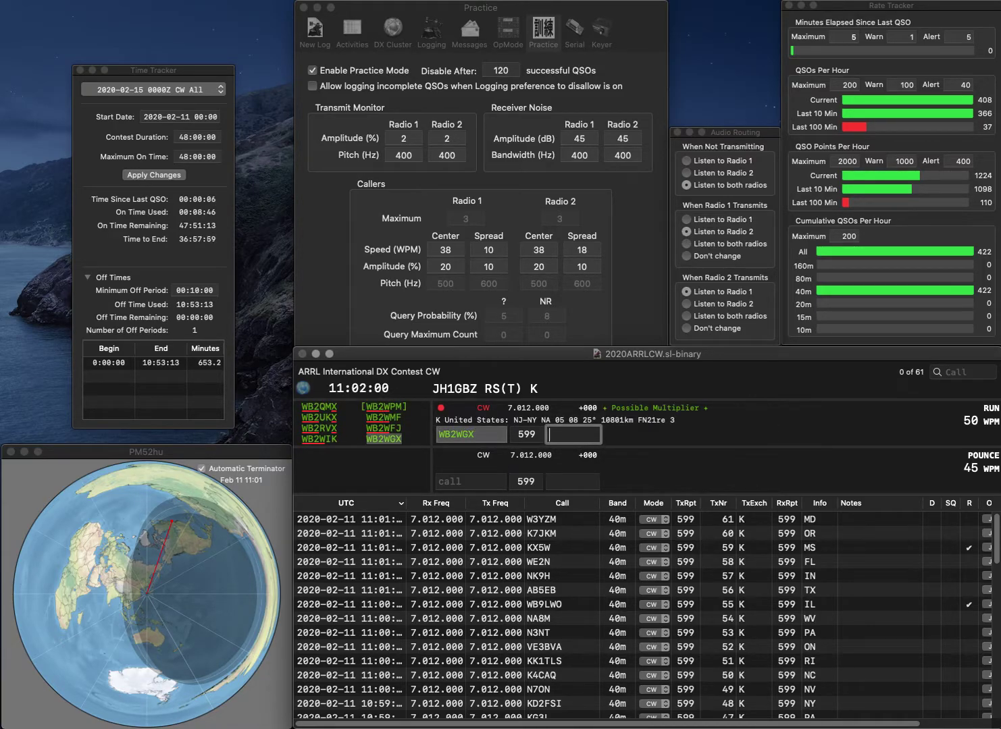
text(NJ)
key(Return)
Log the contact with WB3J on the run radio, with received exchange DE.
text(WB3J)
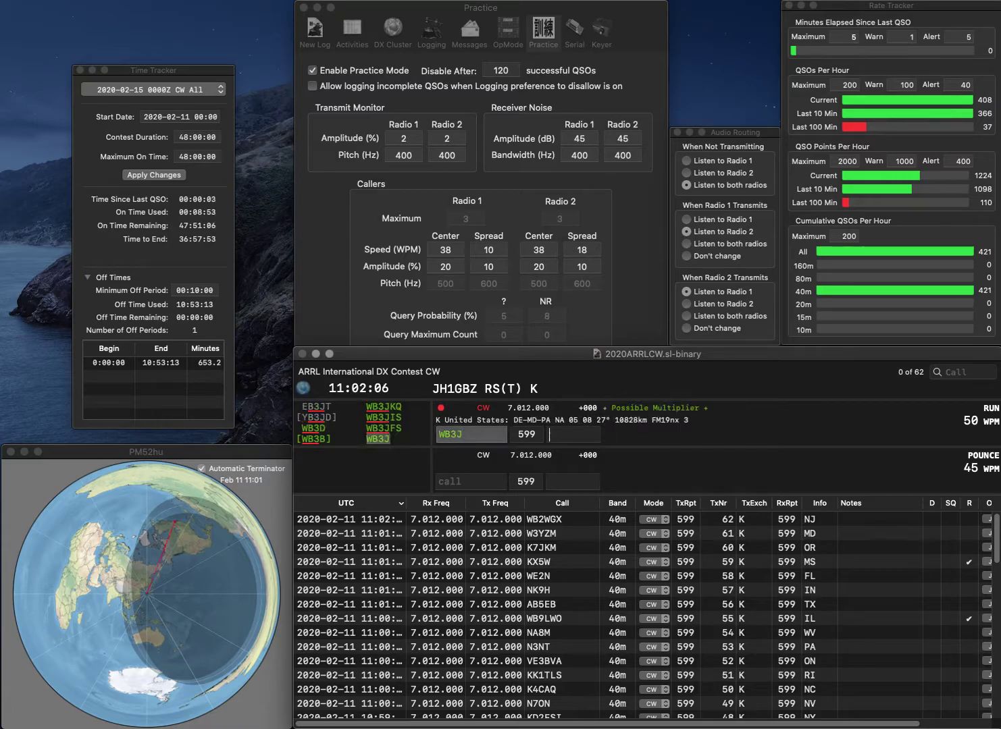
key(space)
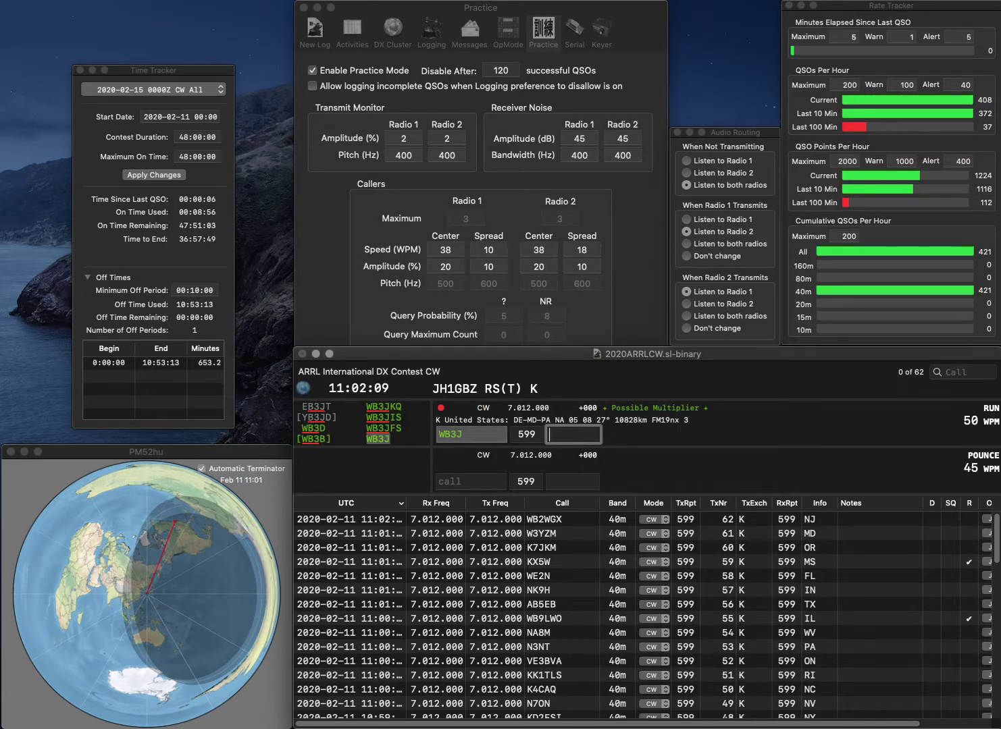
text(DE)
key(Return)
Log the contact with K0LUZ on the run radio, with received exchange FL.
text(K0)
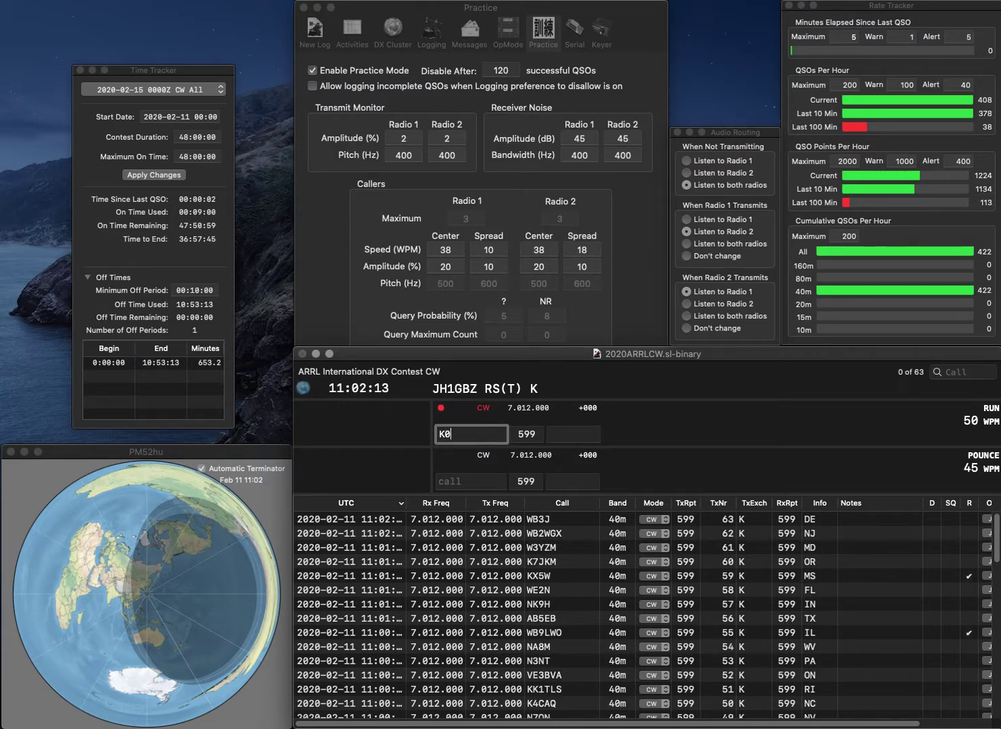
text(LUZ)
key(Return)
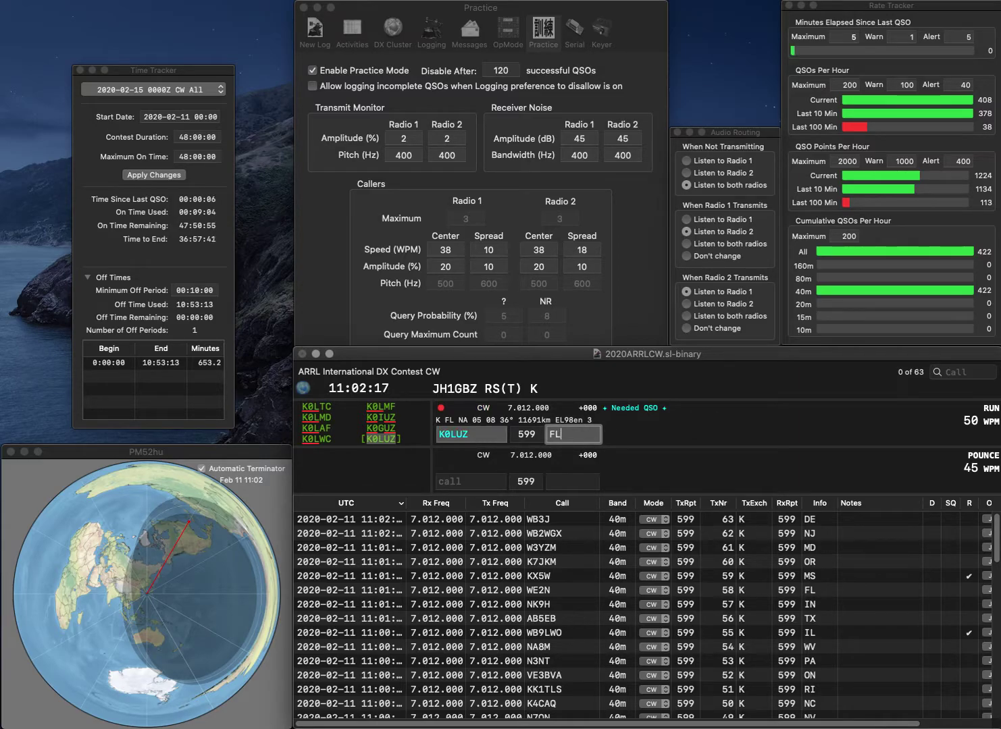
key(Return)
text(W)
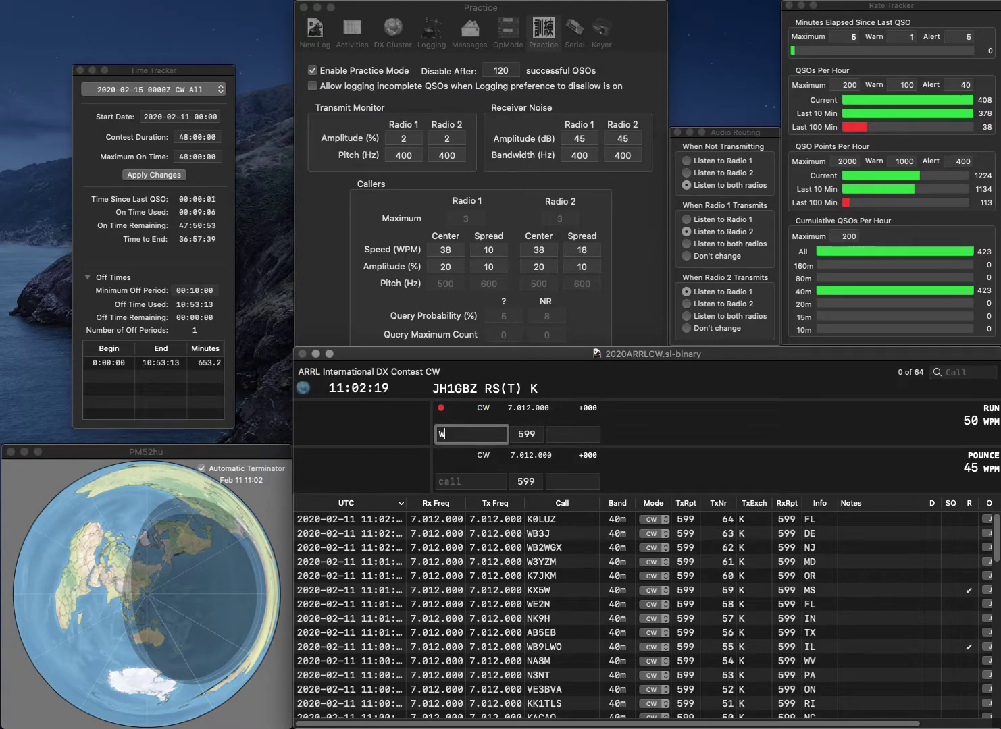
text(1KMA)
key(space)
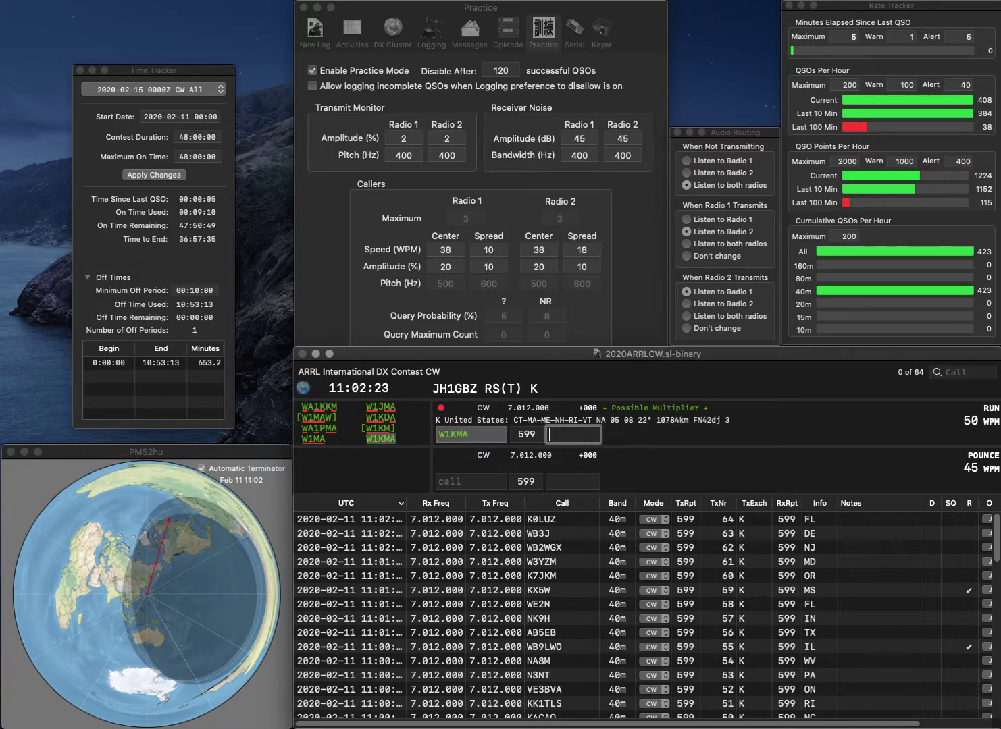
text(RI)
key(Return)
text(WA)
key(BackSpace)
key(BackSpace)
text(AE)
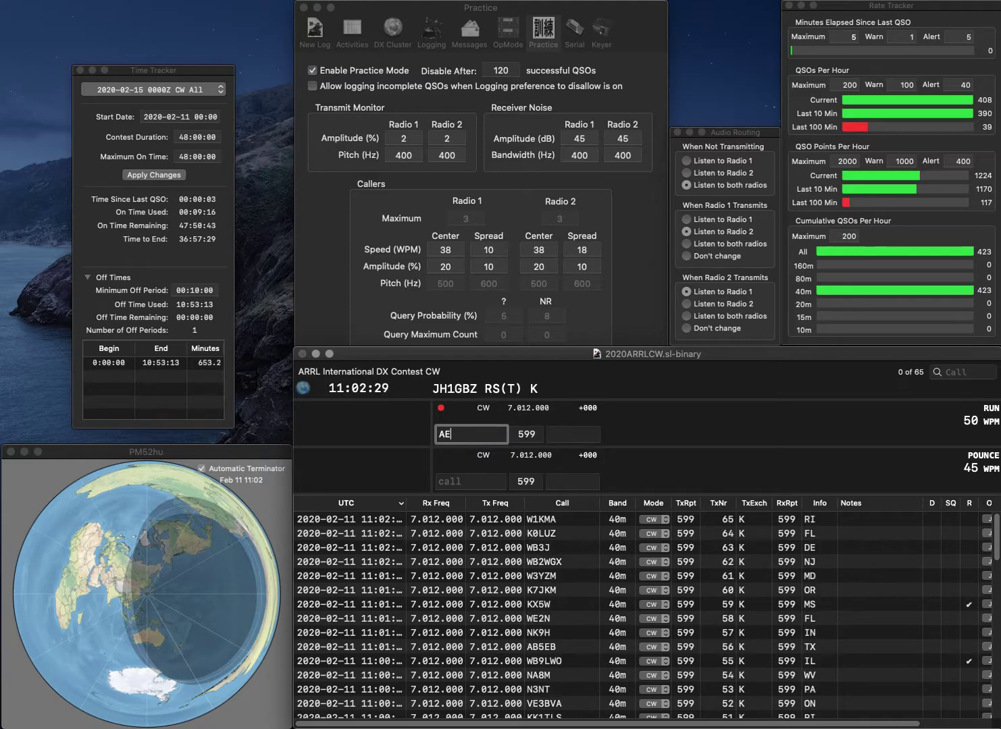
text(7LT)
key(space)
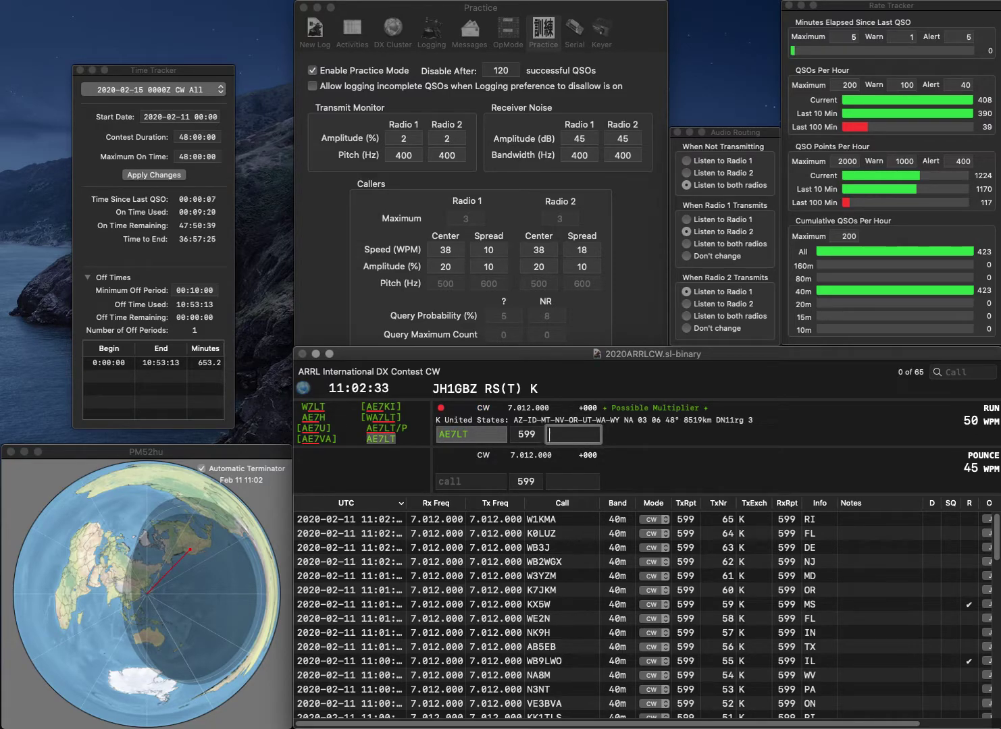
text(WY)
key(Return)
Log the contact with WF4FP on the run radio, with received exchange SC.
text(WF4)
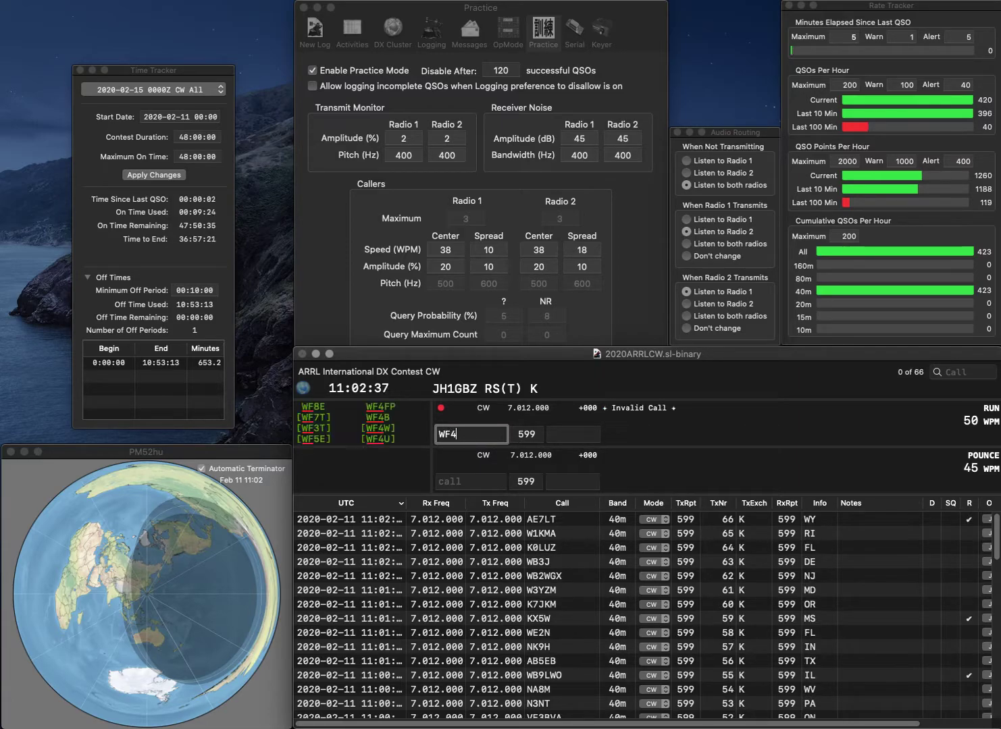
text(FP)
key(space)
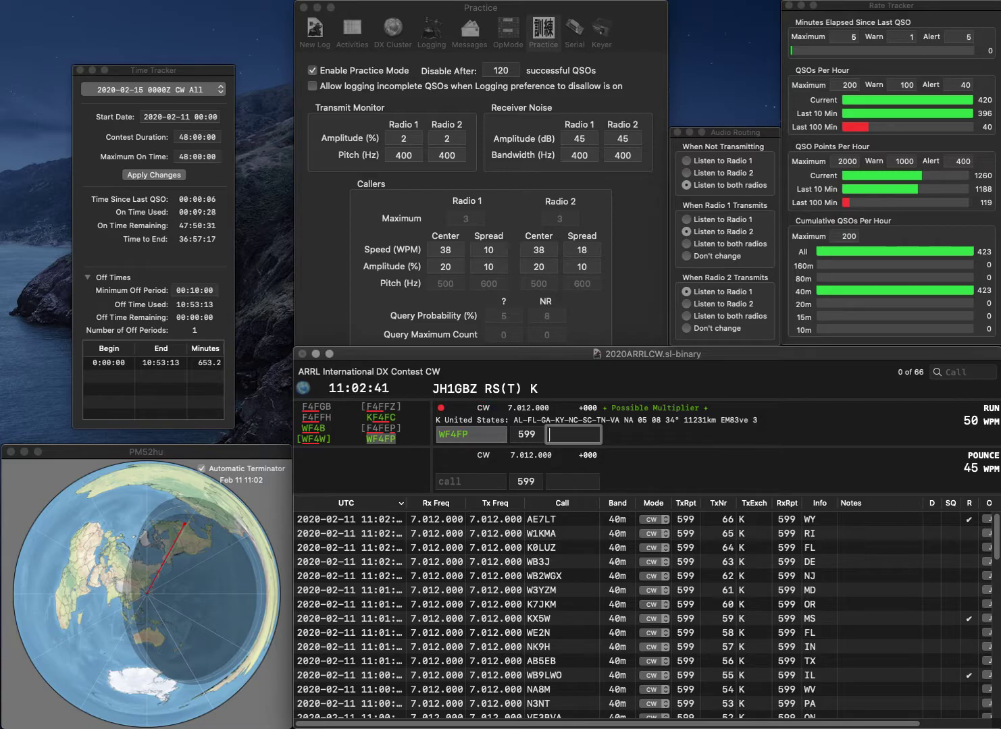
text(SC)
key(Return)
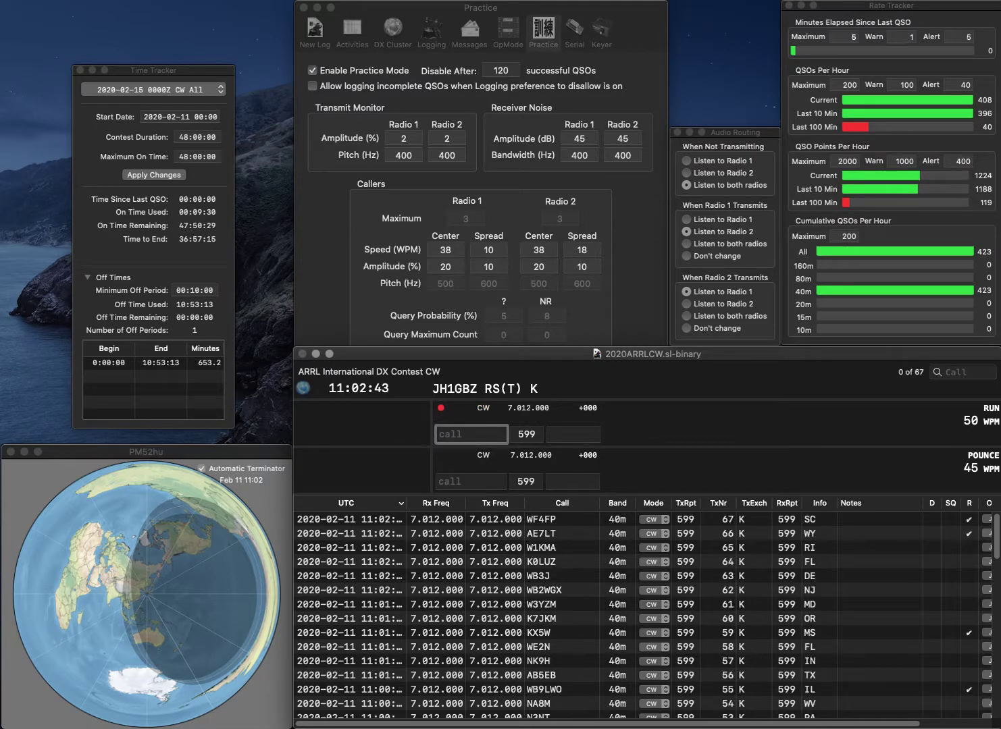
text(AL7RR)
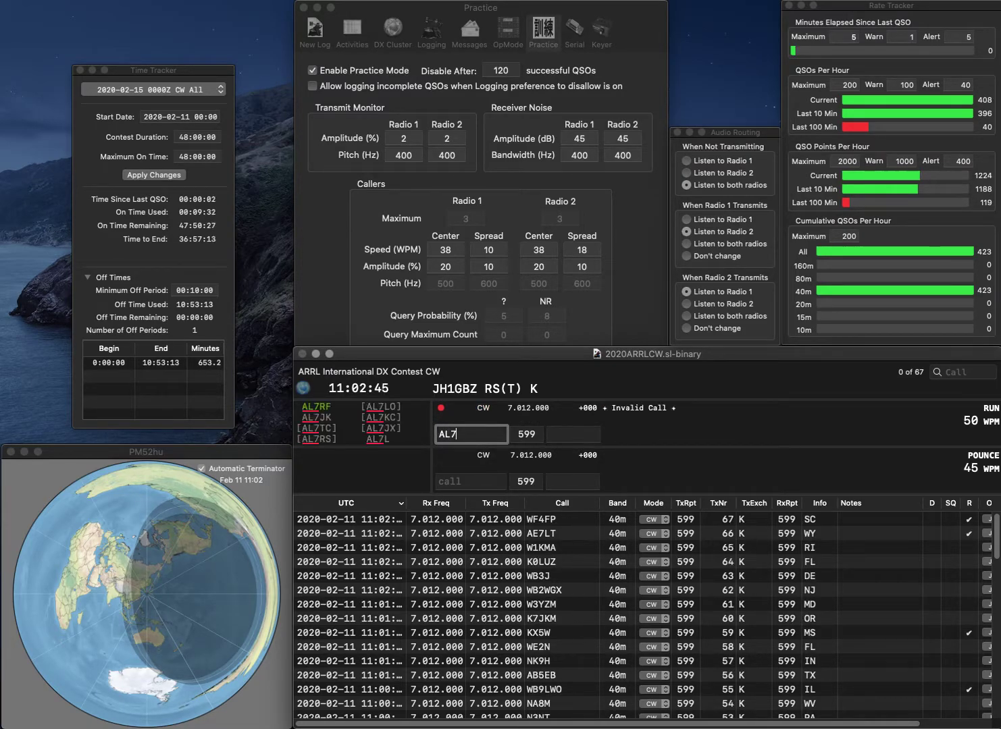
key(Return)
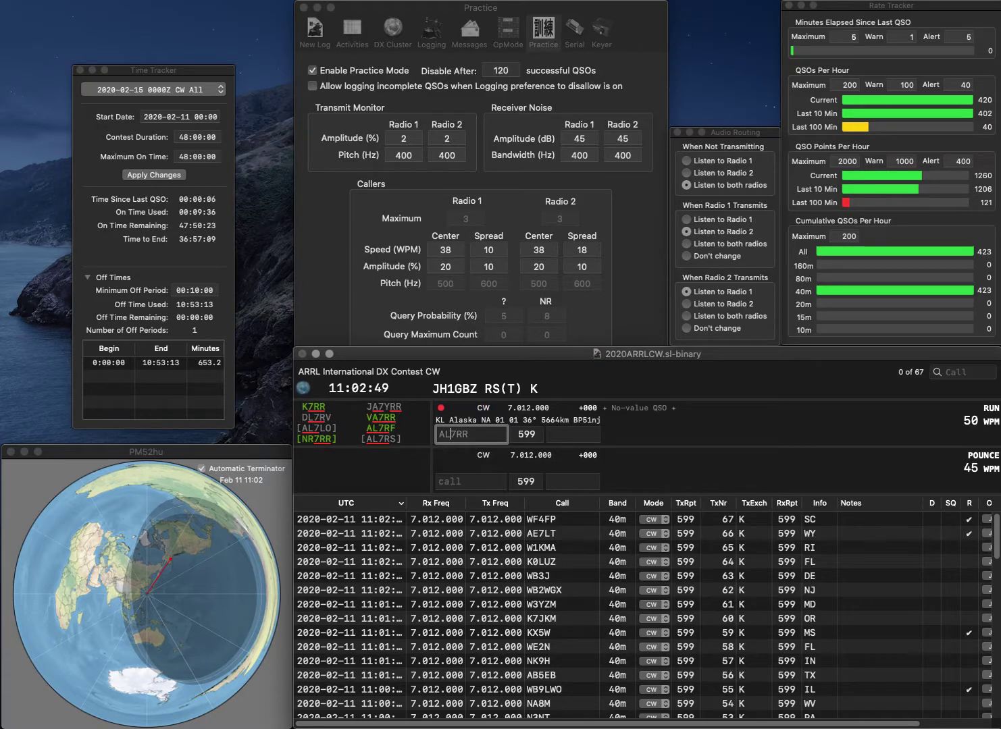
key(BackSpace)
text(F)
key(Return)
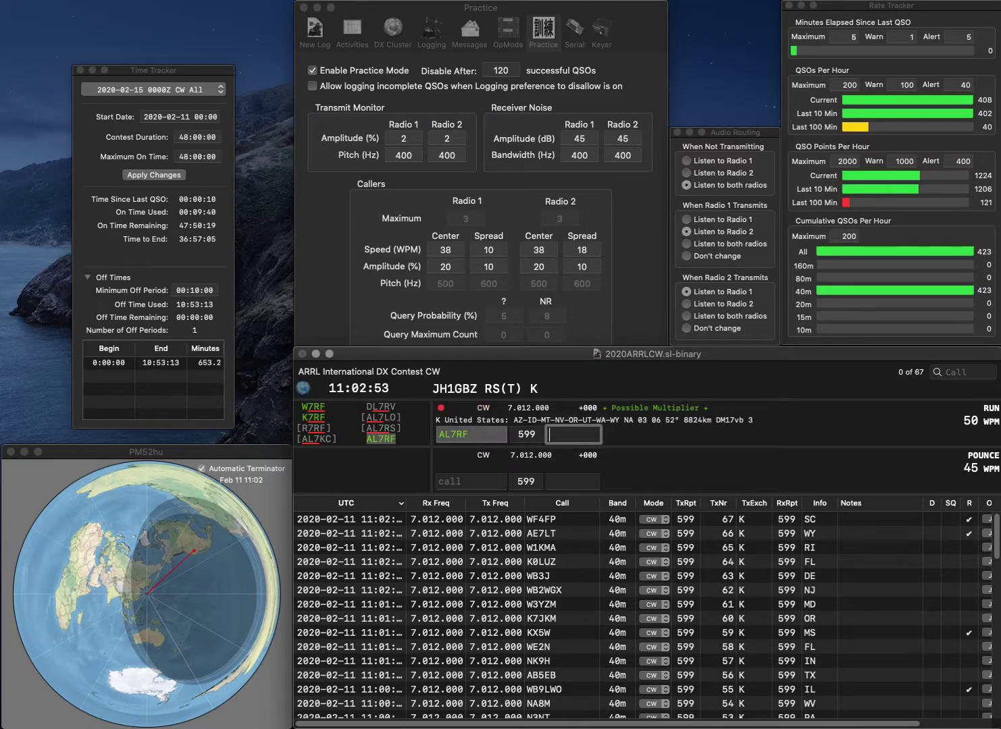
text(UT)
key(Return)
Log the contact with K7DWI on the run radio, with received exchange WA.
text(K7DI)
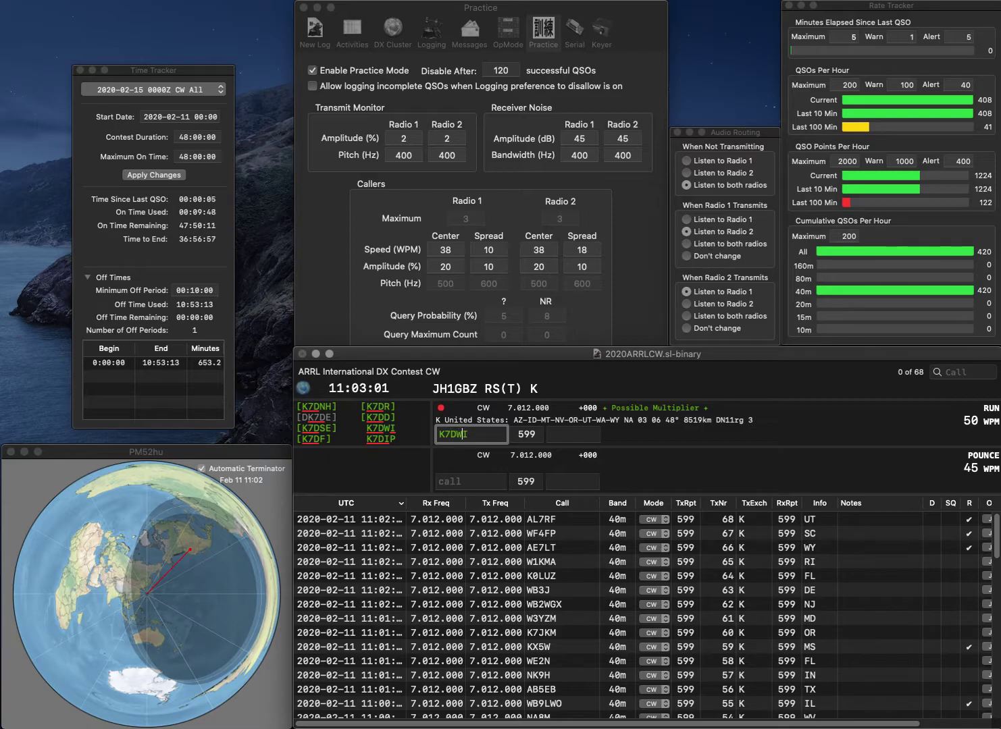
key(Return)
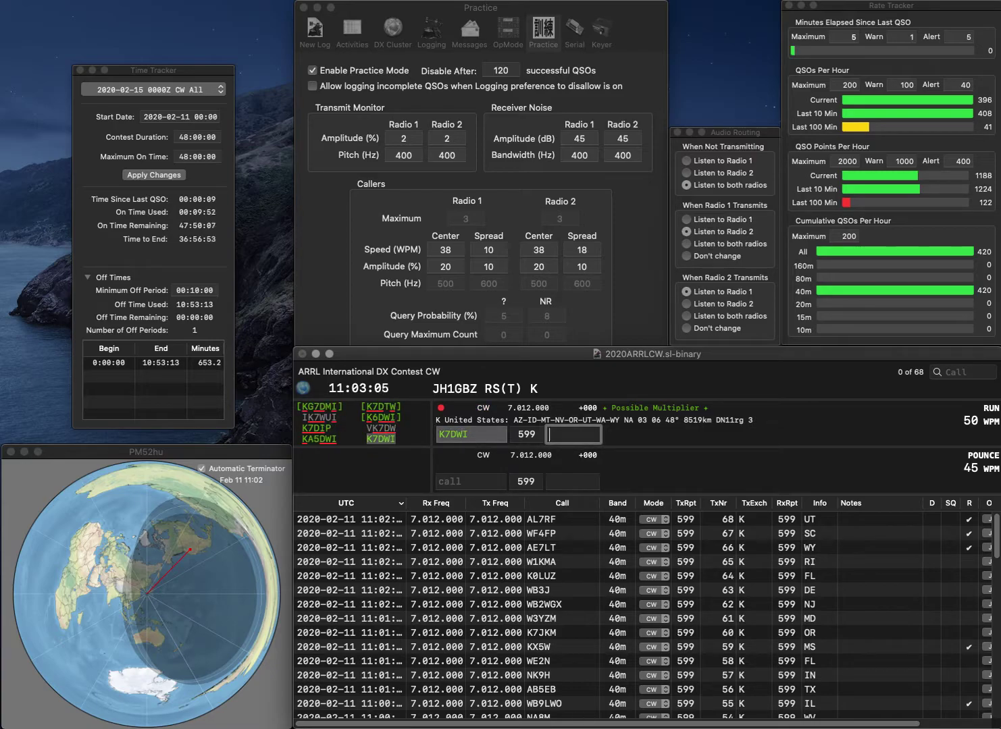
key(Return)
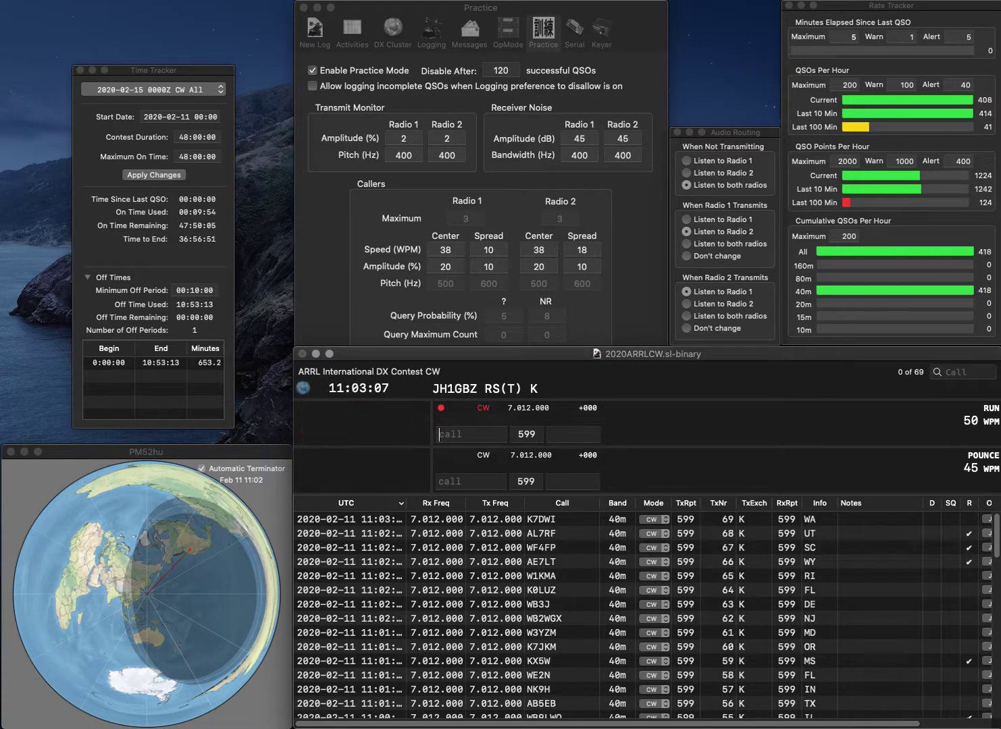
Log the contact with W5DXR on the run radio, with received exchange OK.
text(W5)
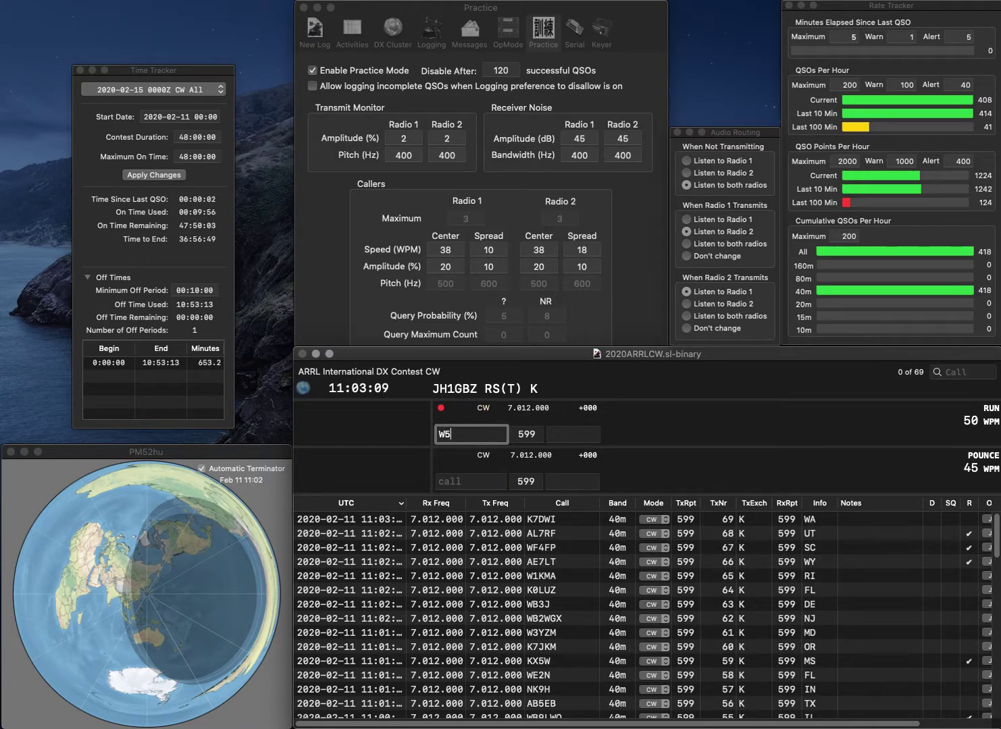
text(DXR)
key(Return)
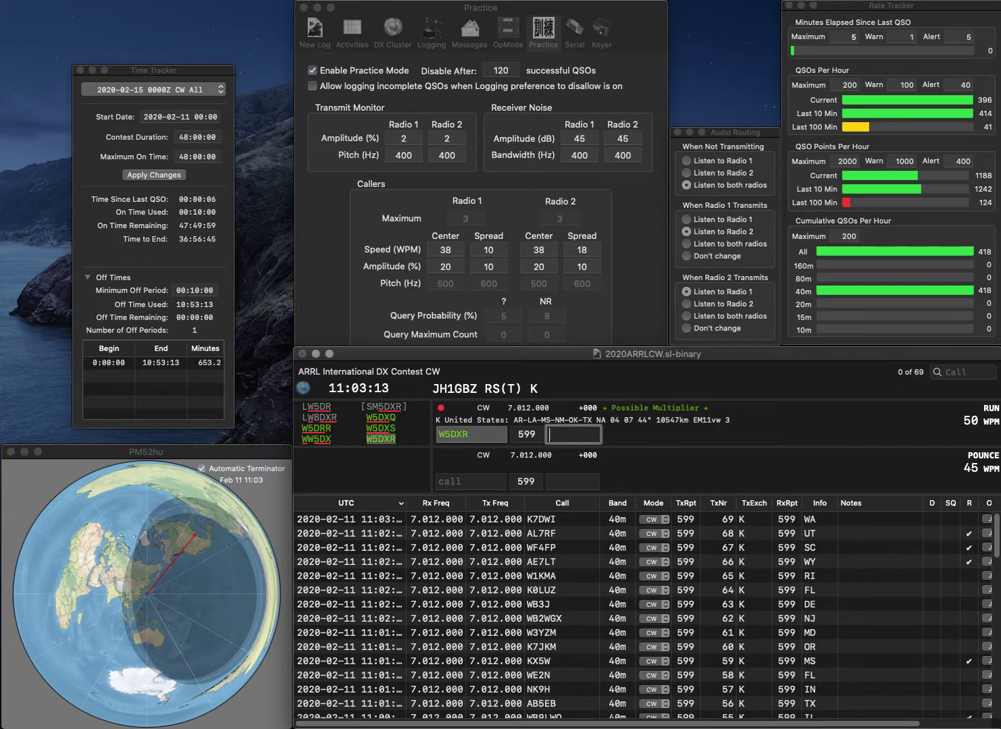
text(OK)
key(Return)
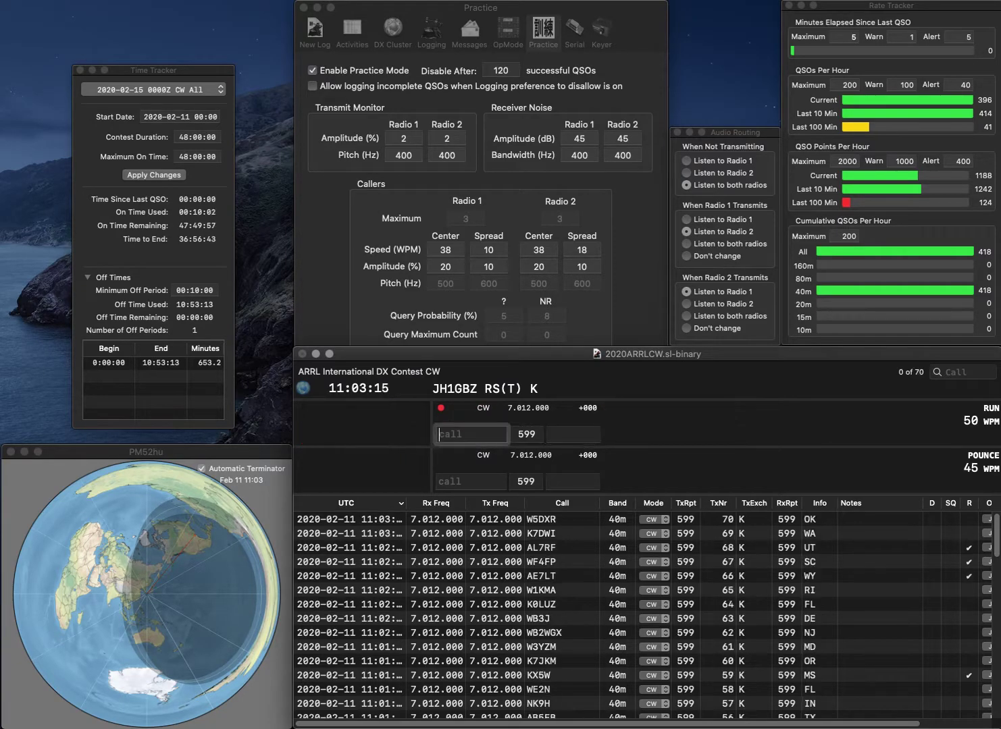
text(VE3AXC)
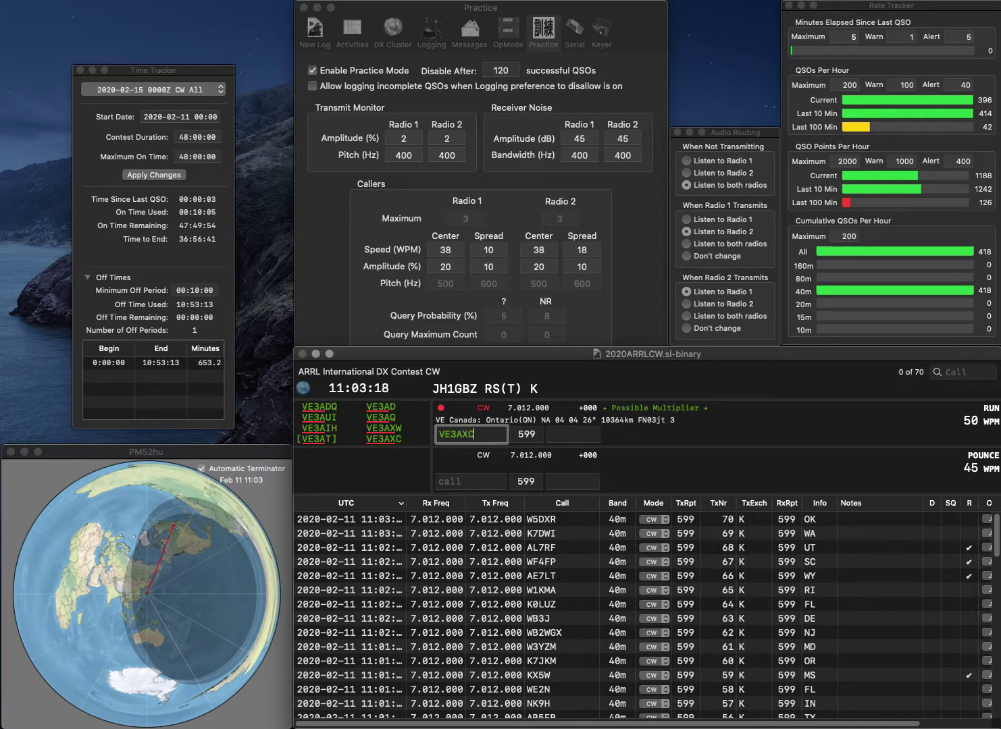
key(space)
text(ON)
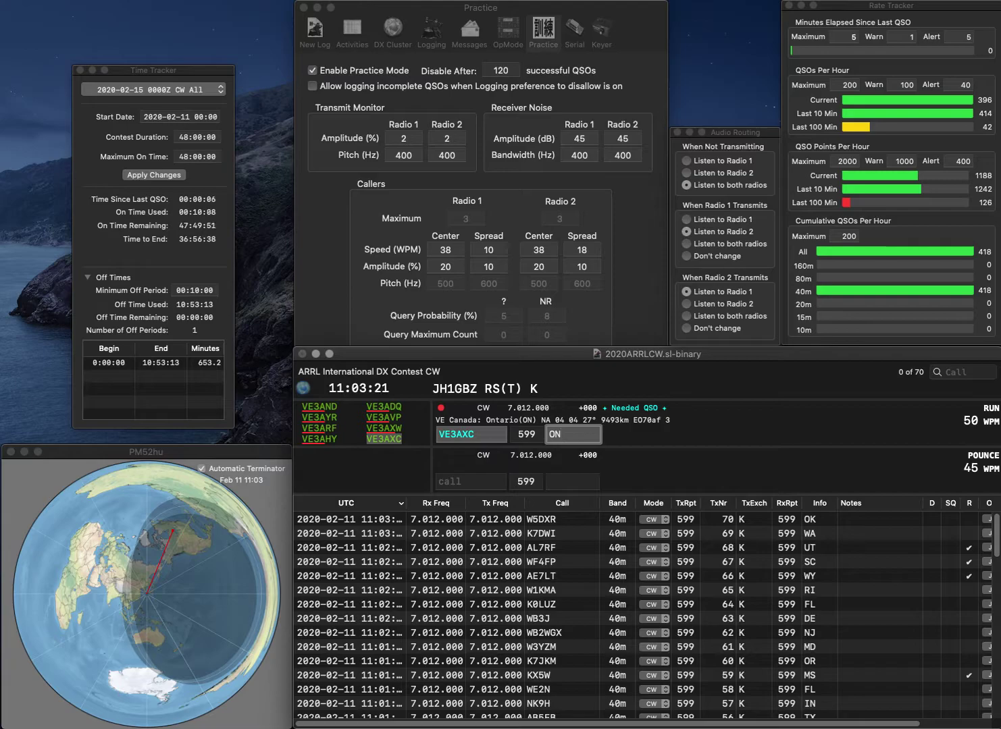
key(Return)
text(K)
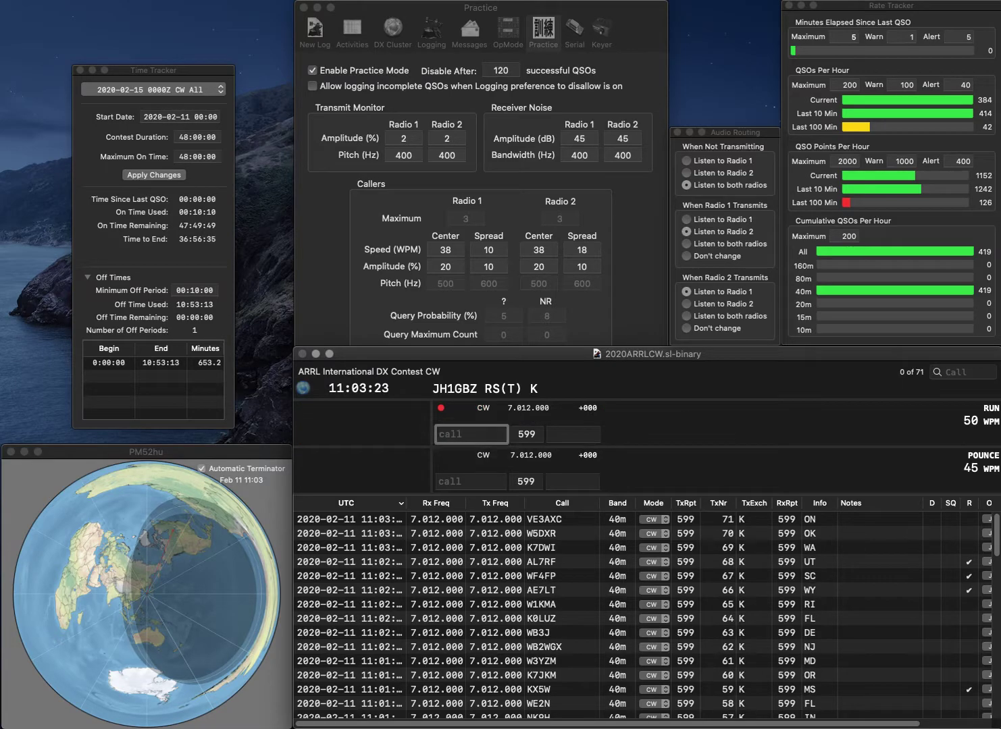
text(9WM)
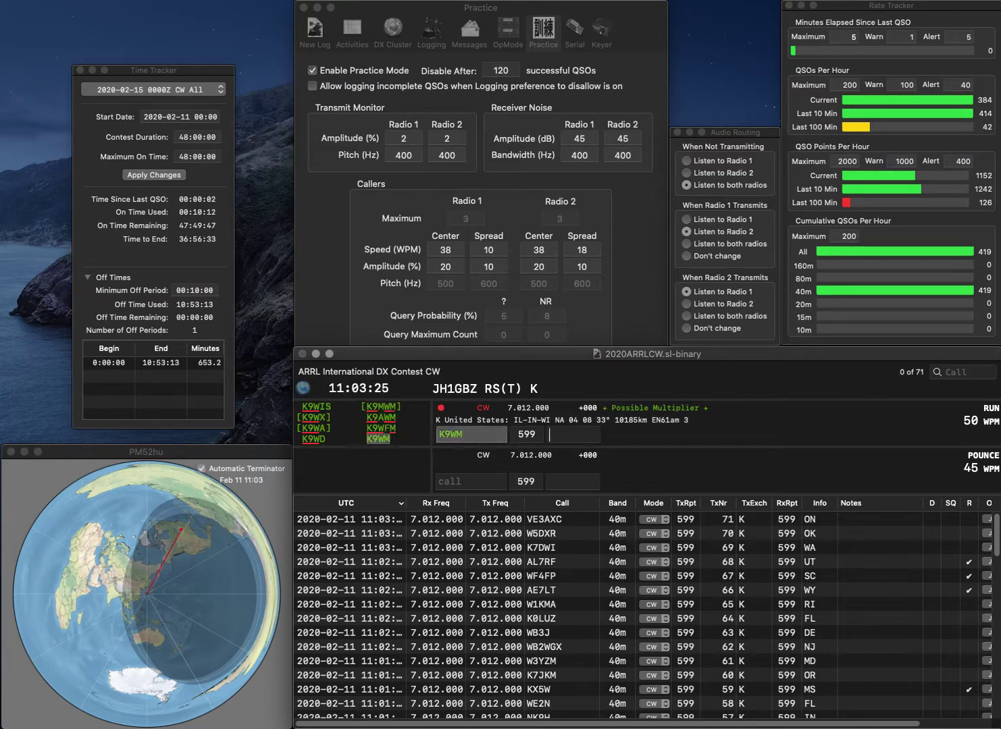
key(space)
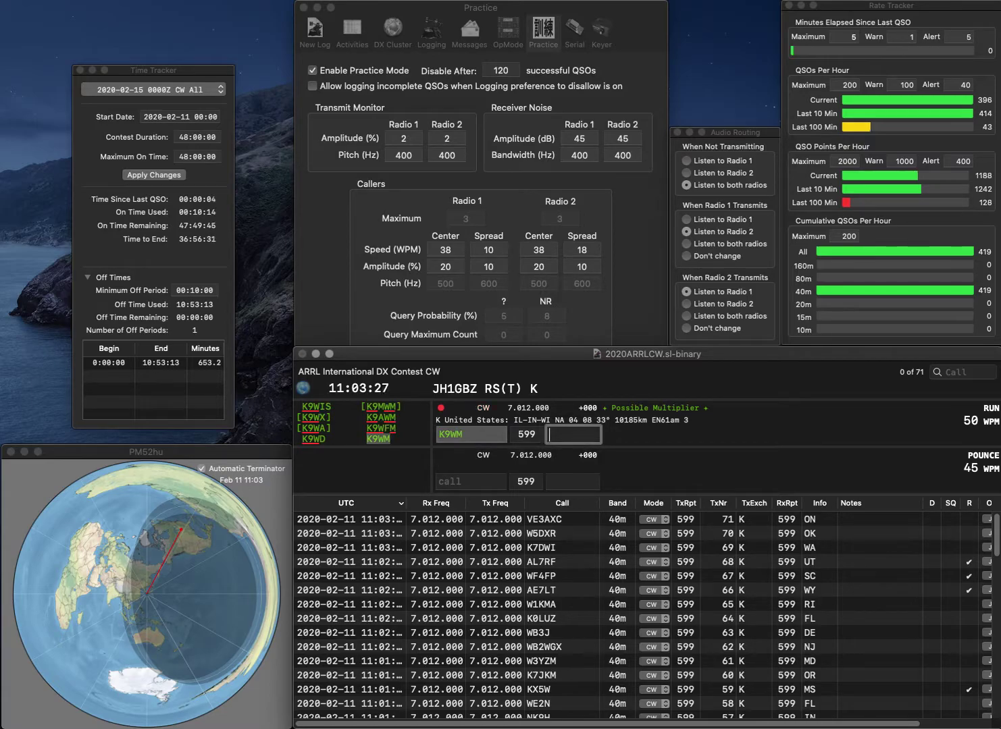
text(IN)
key(Return)
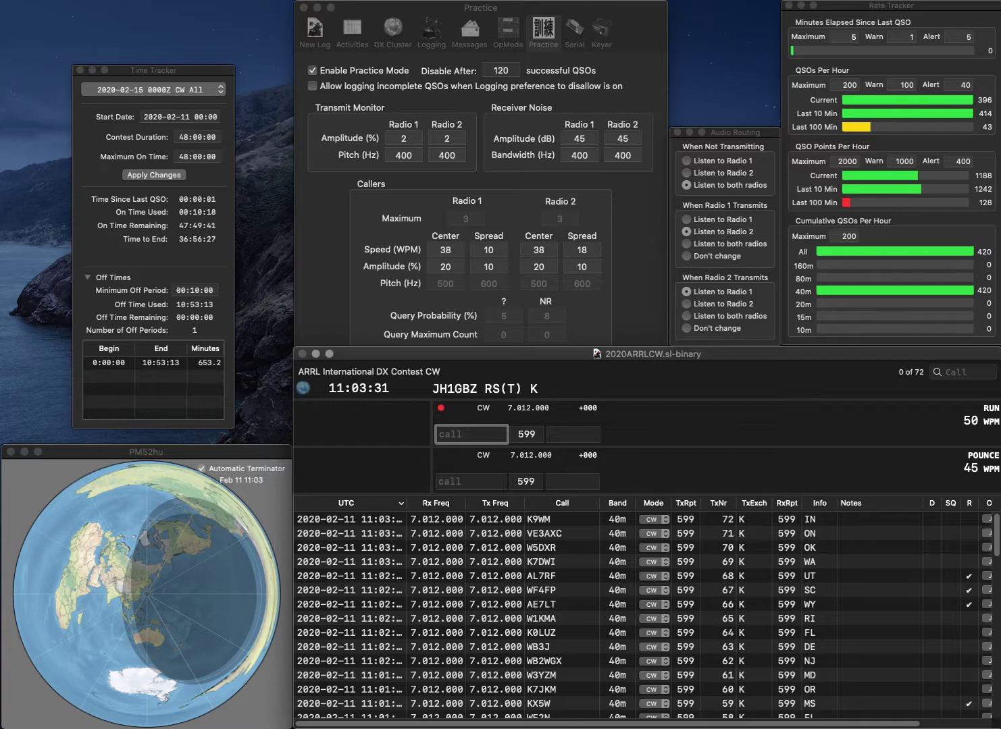
text(2DQO)
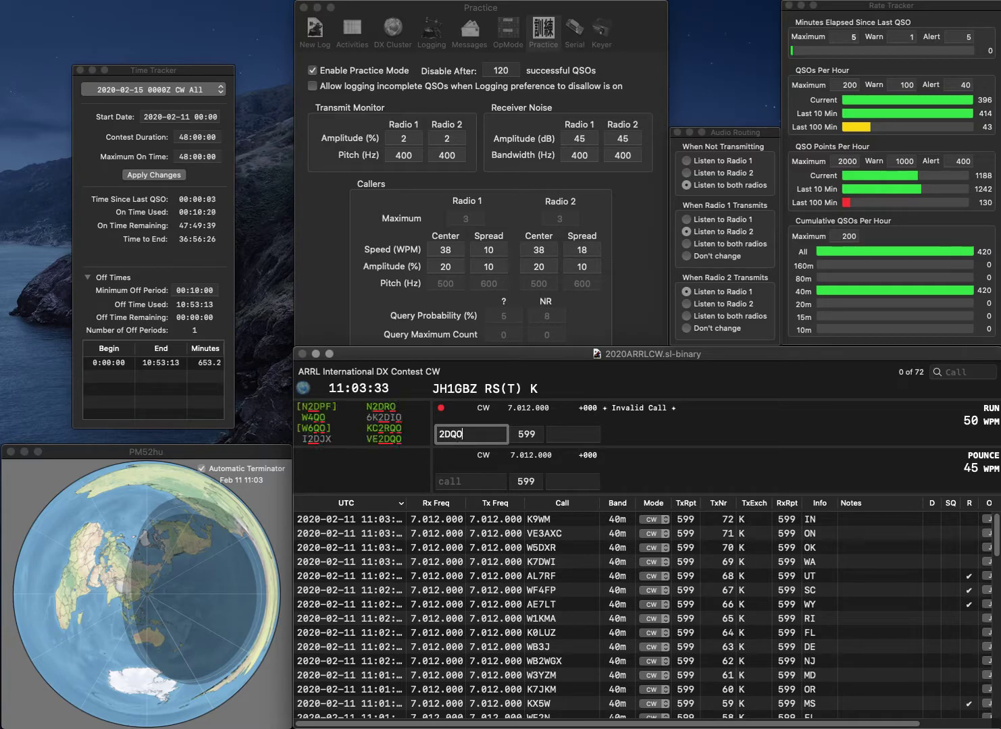
text(VE)
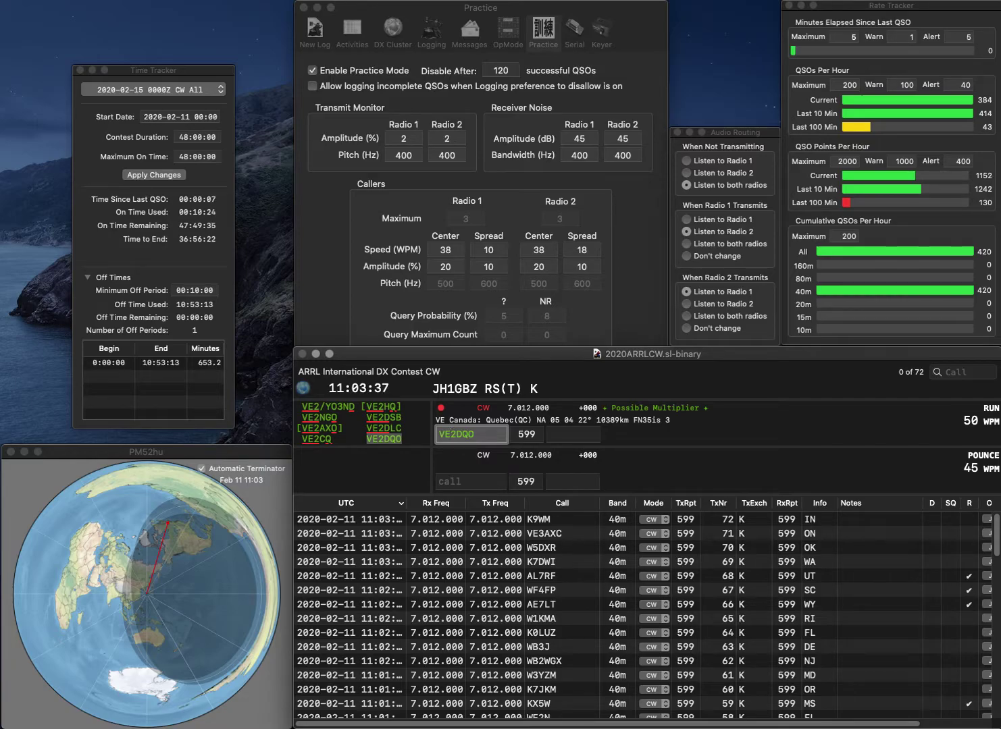
key(Tab)
text(QC)
key(Return)
text(W7MC)
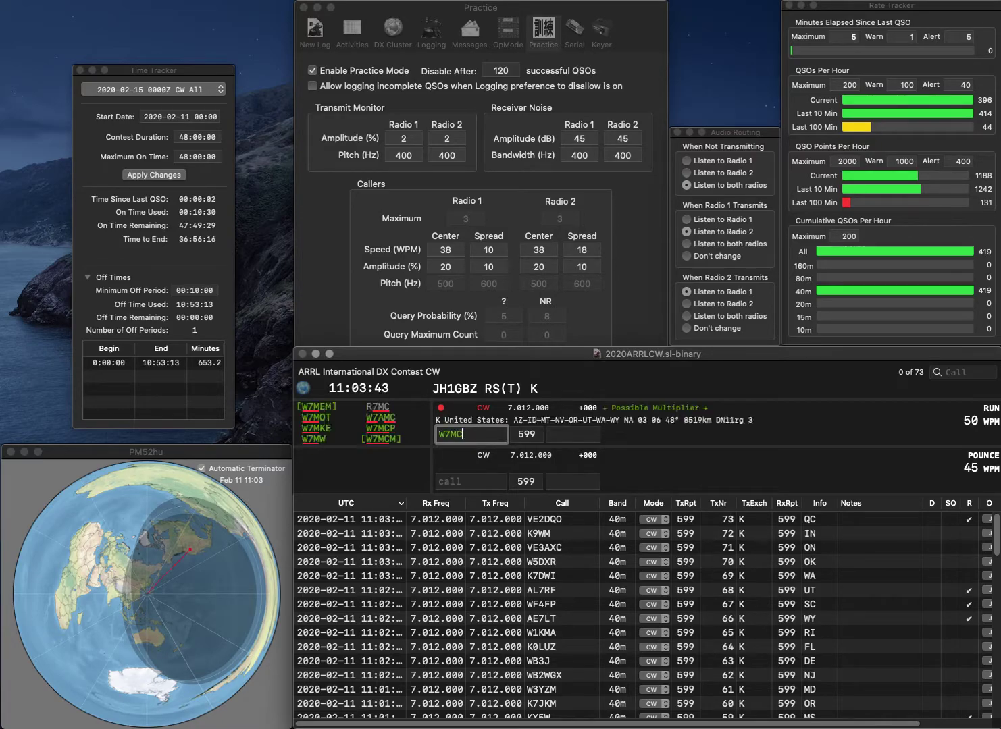
text(M)
key(Tab)
text(WA)
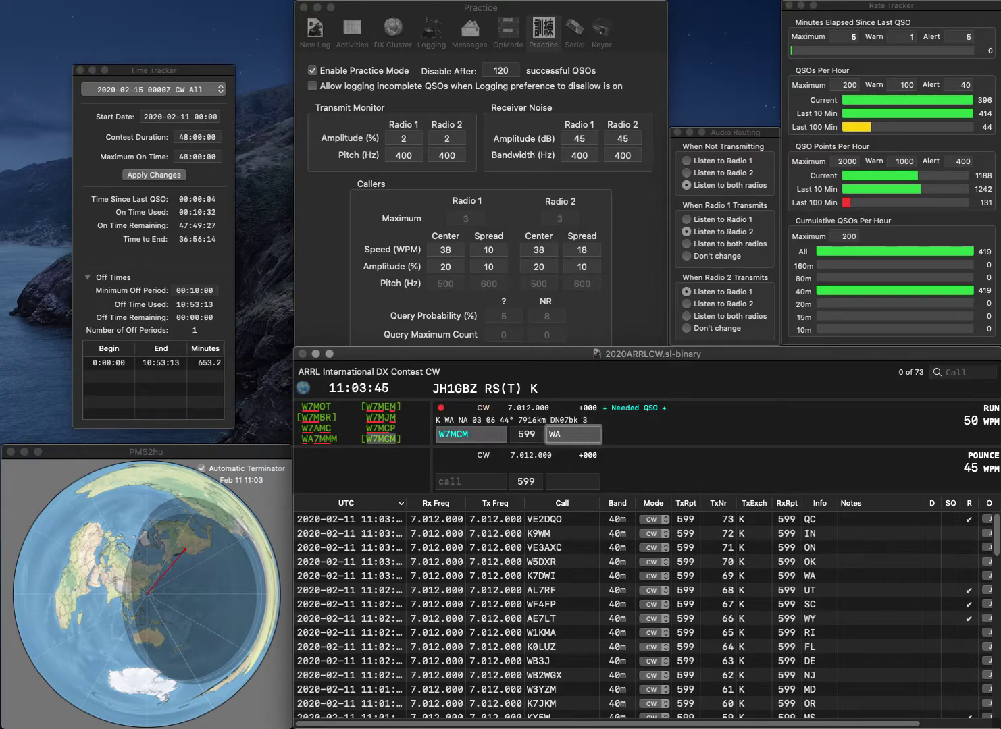
key(Return)
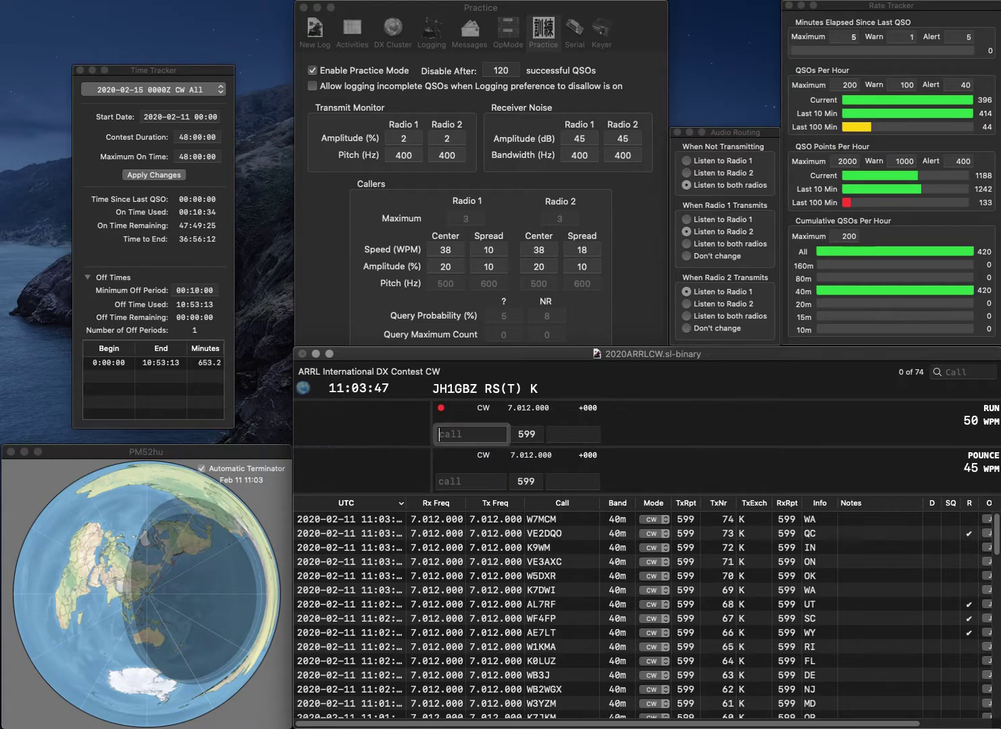
text(AC8E)
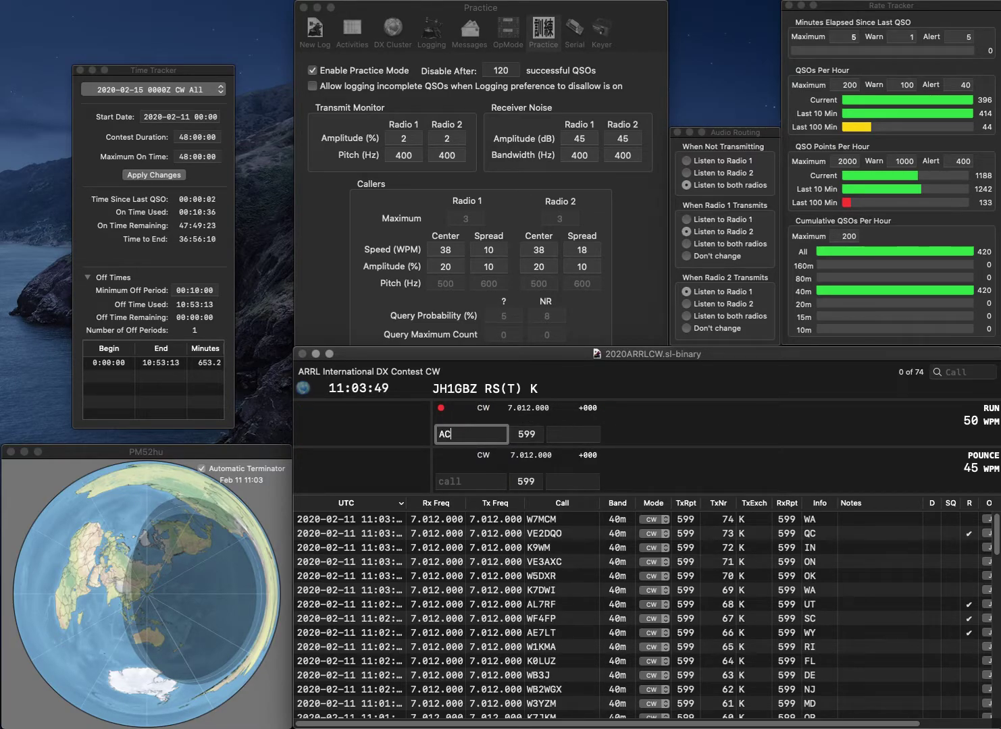
key(Tab)
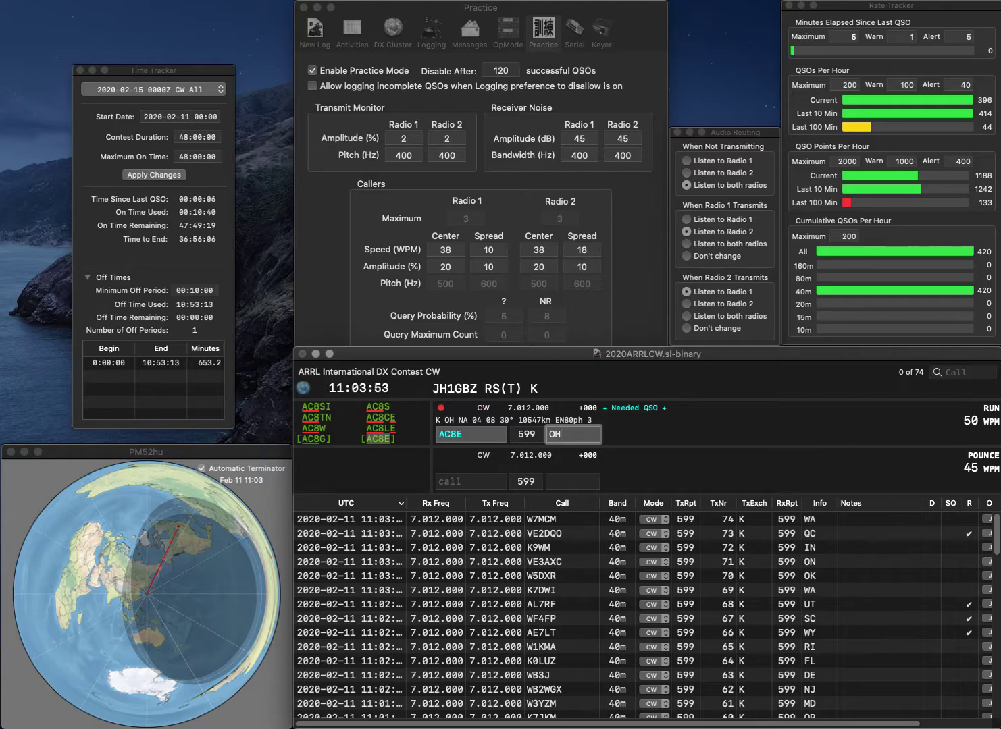
key(Return)
text(KM4FXX)
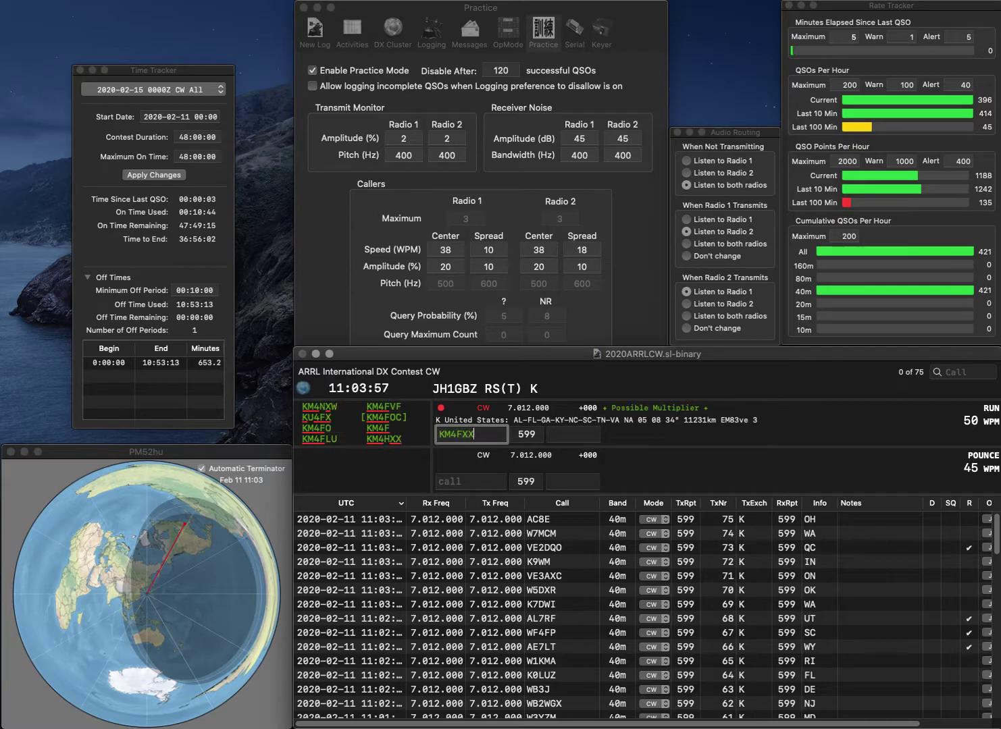
key(Left)
key(BackSpace)
text(HS)
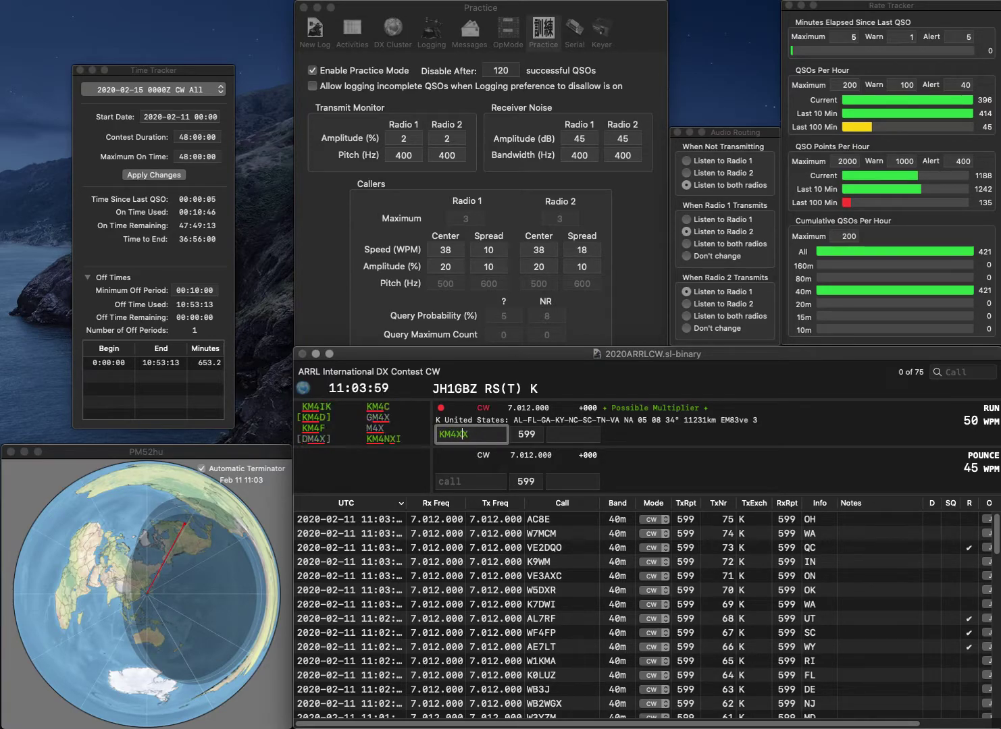
key(BackSpace)
text(X)
key(Tab)
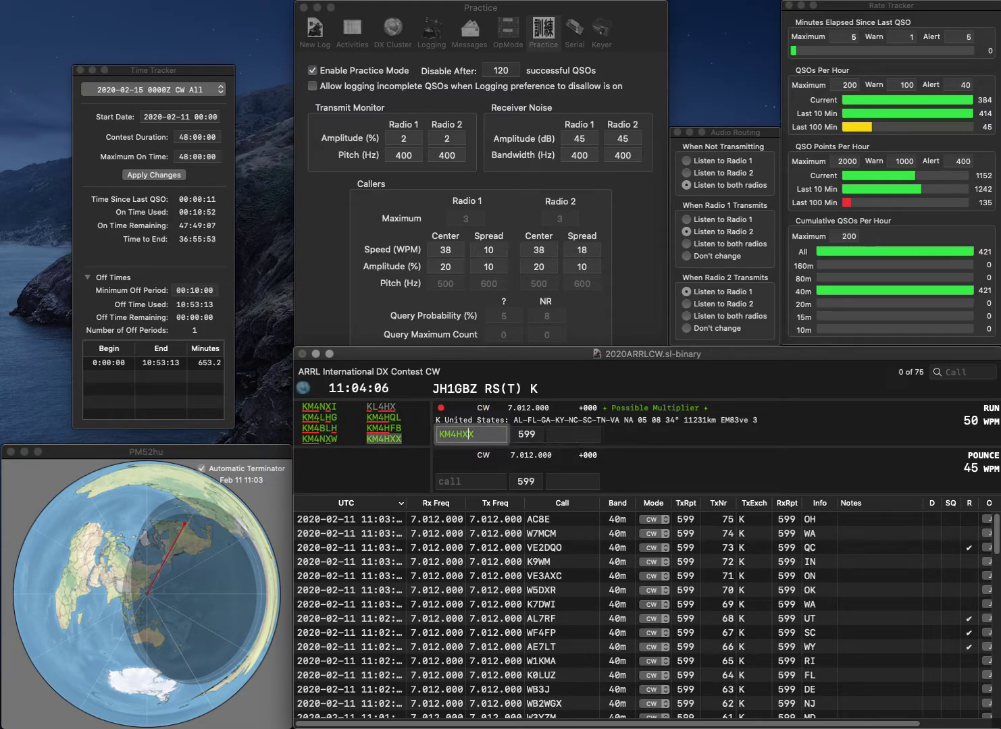
text(SC)
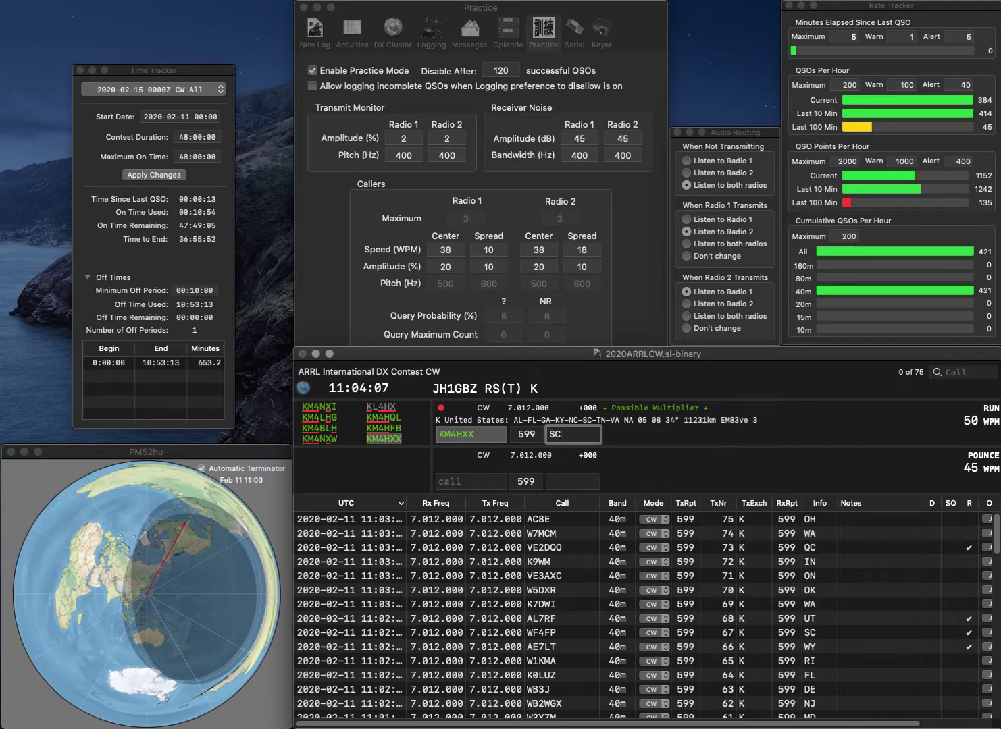
key(Return)
text(W8)
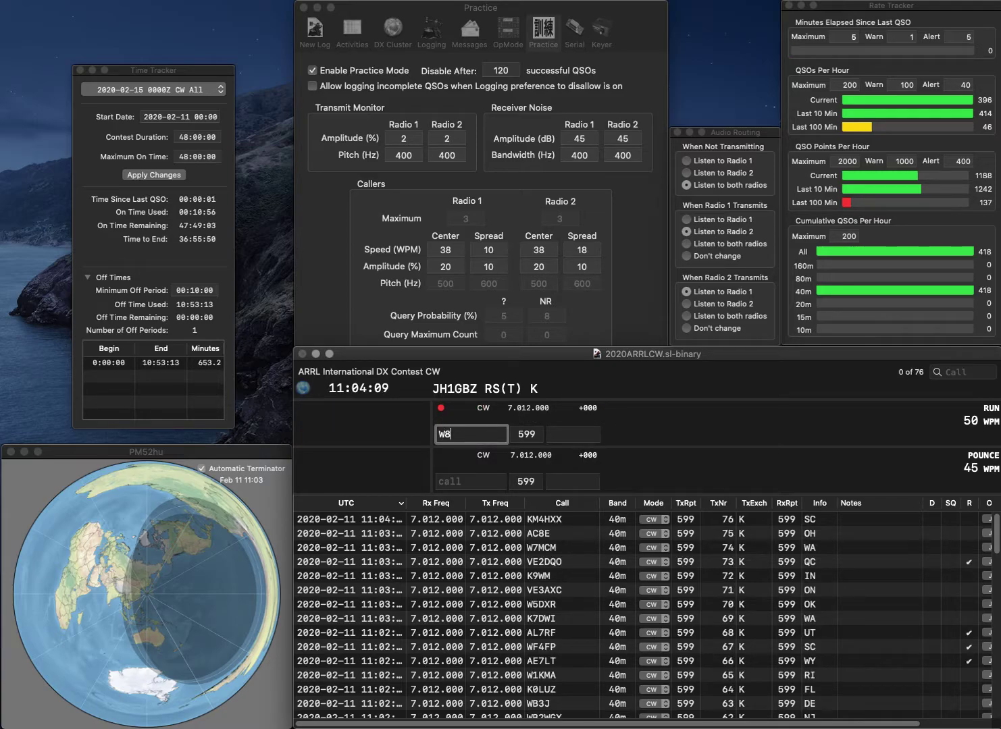
text(KEN)
key(space)
text(OH)
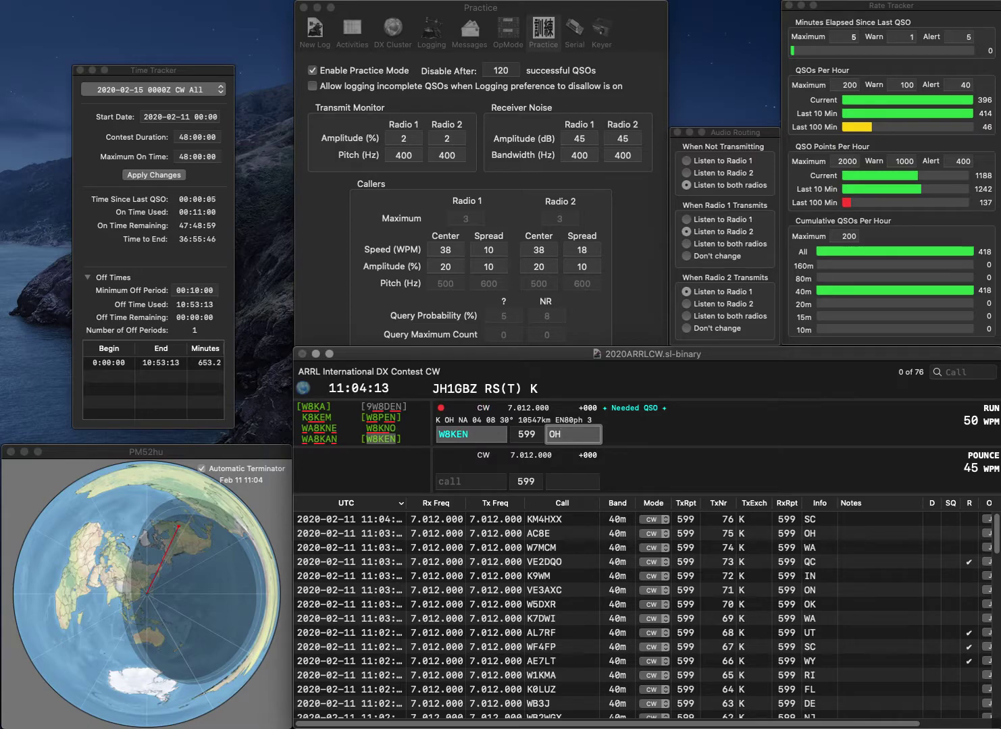
key(Return)
text(K0FCL)
key(space)
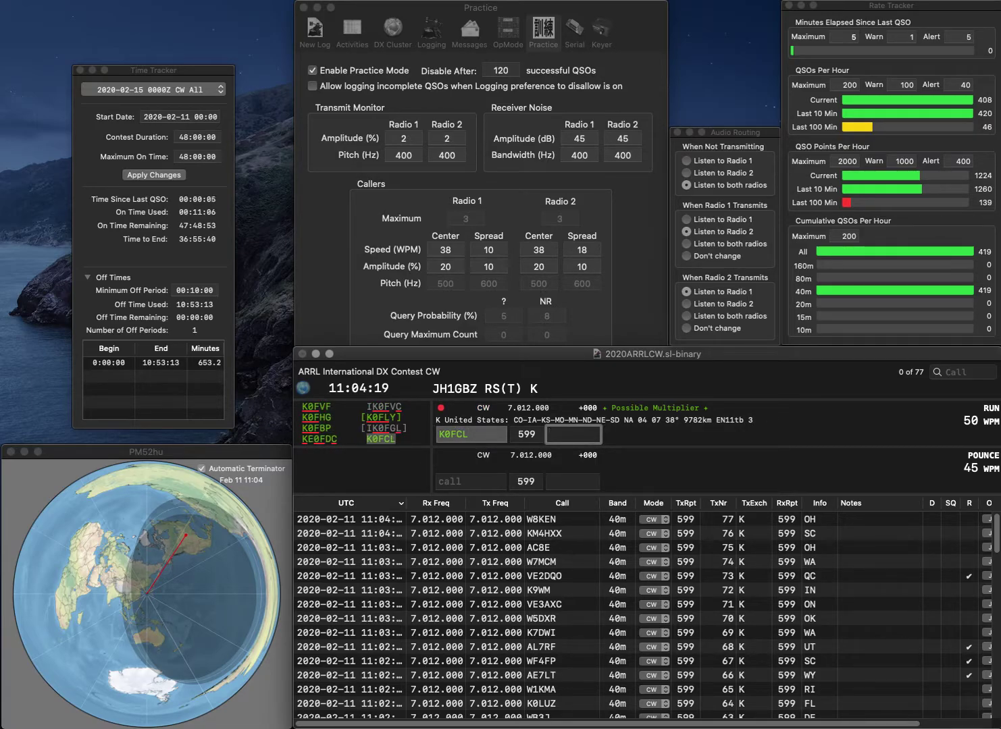
text(MO)
key(Return)
text(W3PH)
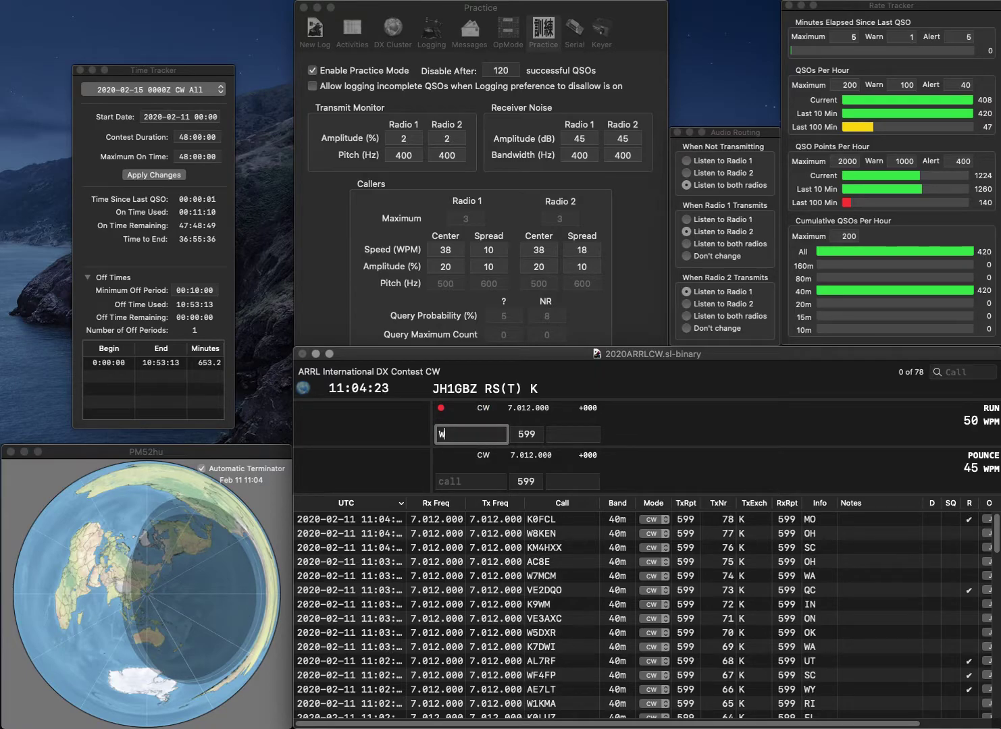
key(Return)
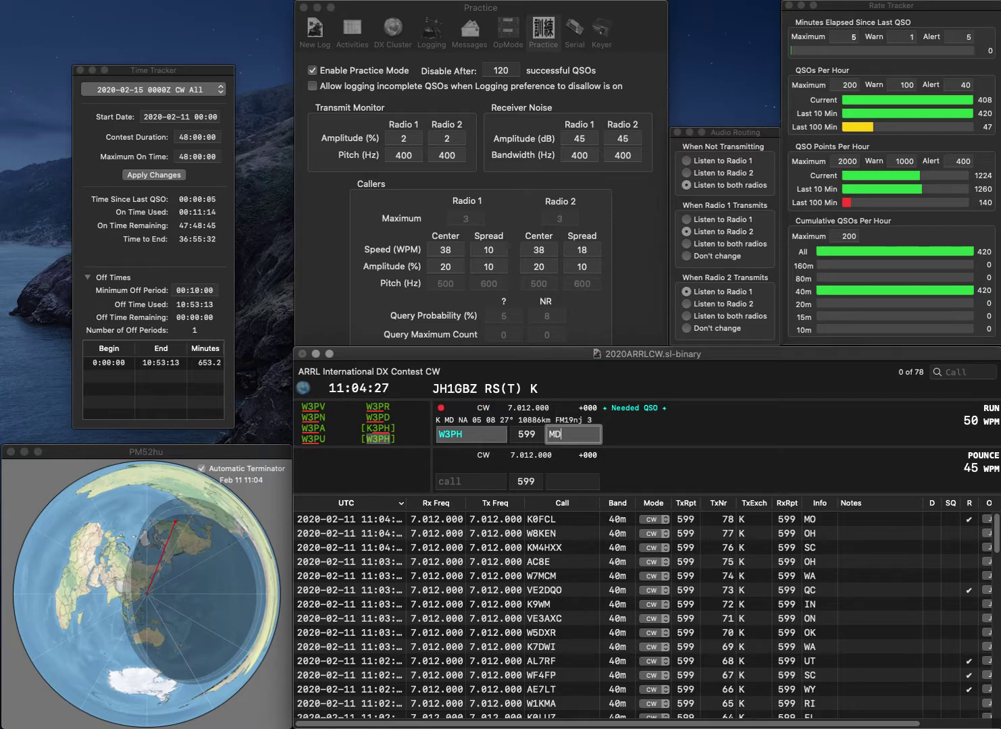
key(Return)
text(KE0EKD)
key(Return)
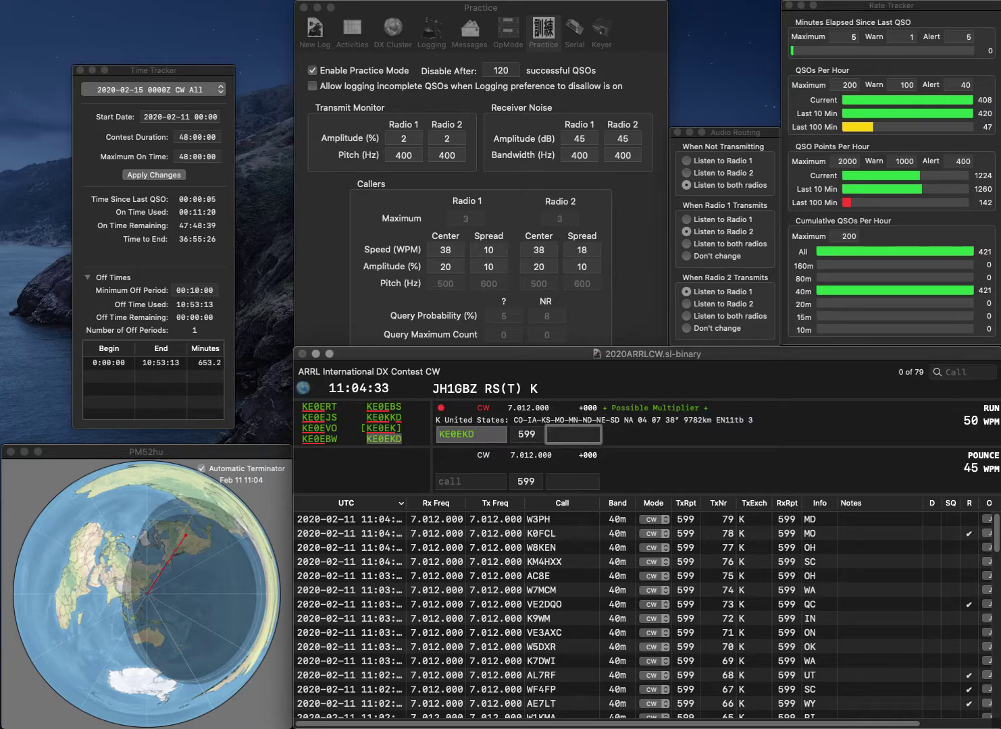
text(ND)
key(Return)
text(N3ALG)
key(Return)
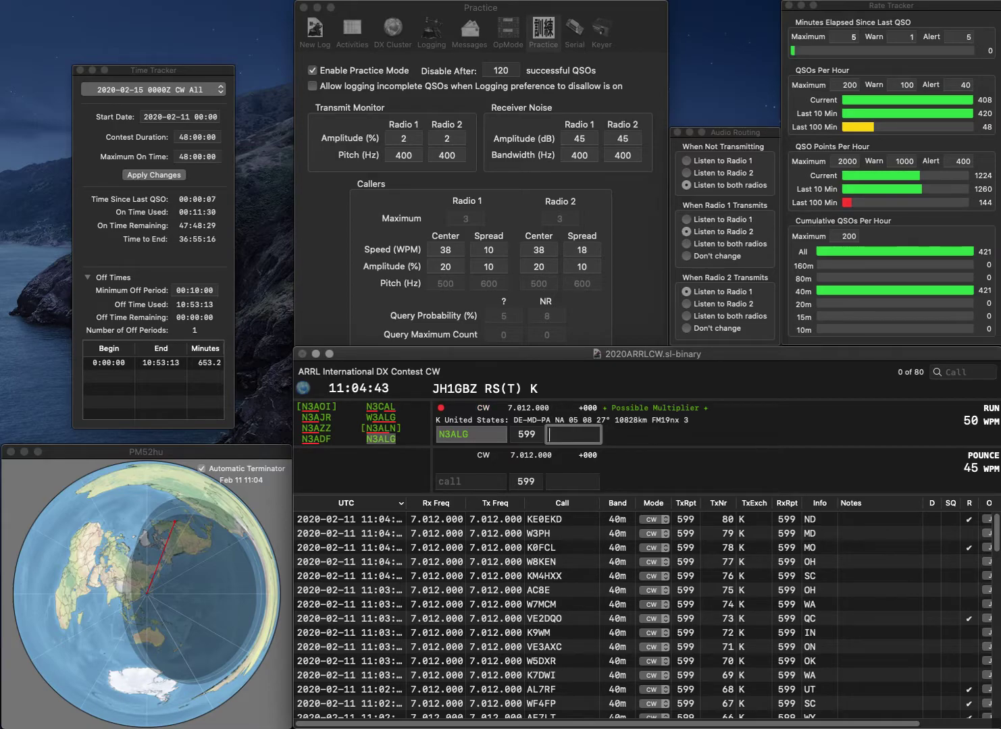
text(MD)
key(Return)
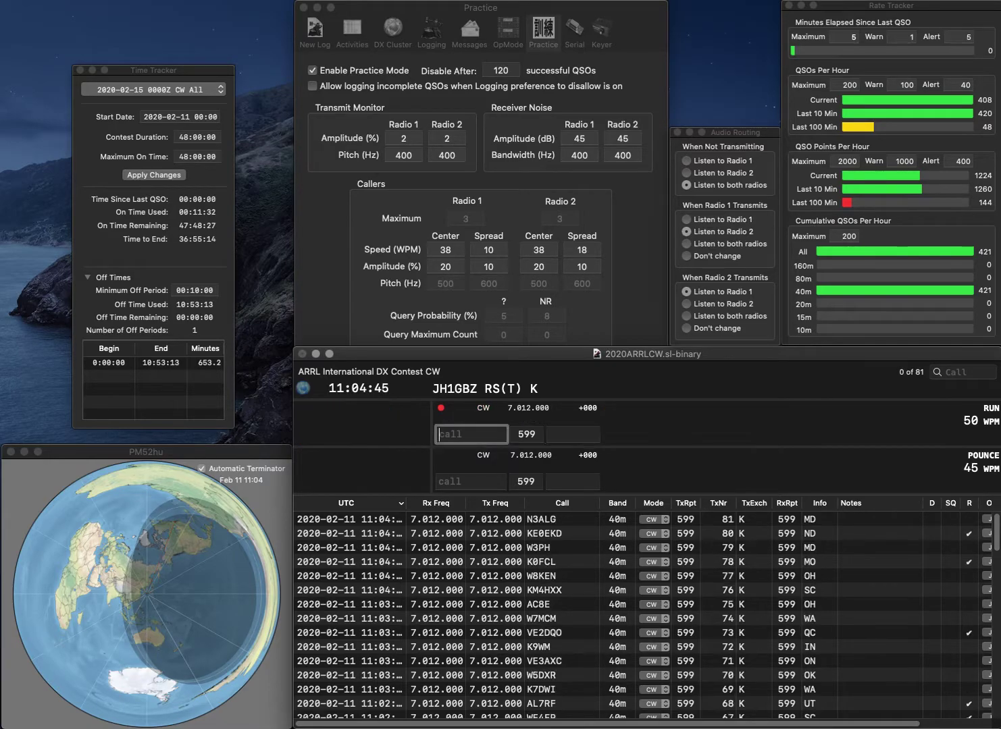
Log the contact on the run radio with the call sign entered as WD5ABC and received exchange MS.
text(WD5A)
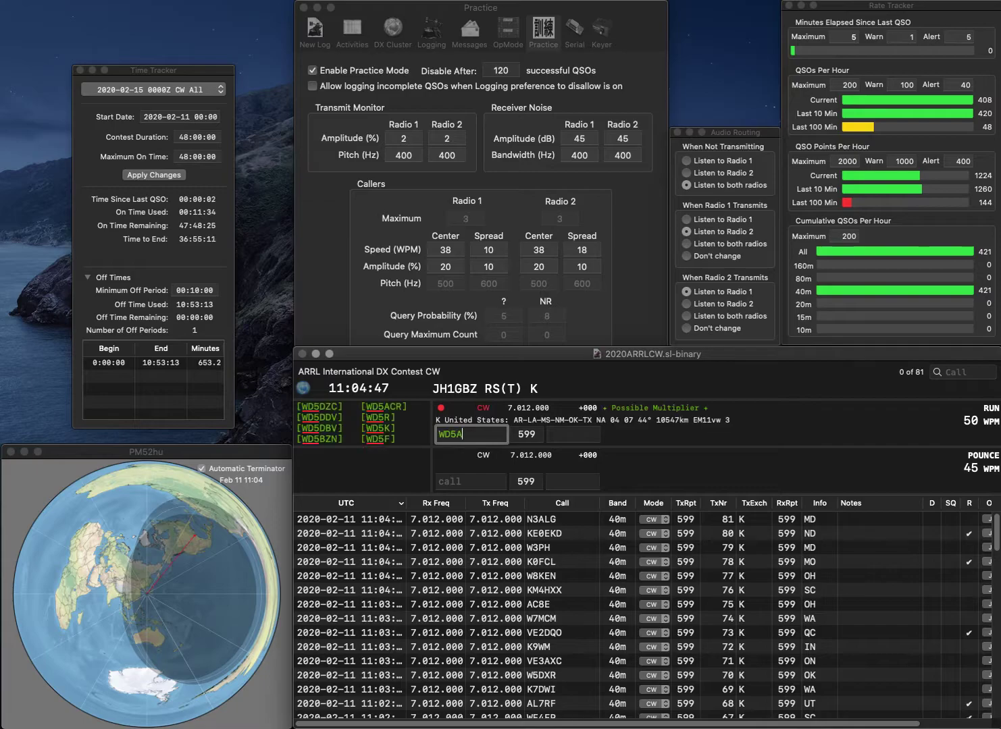
text(DC)
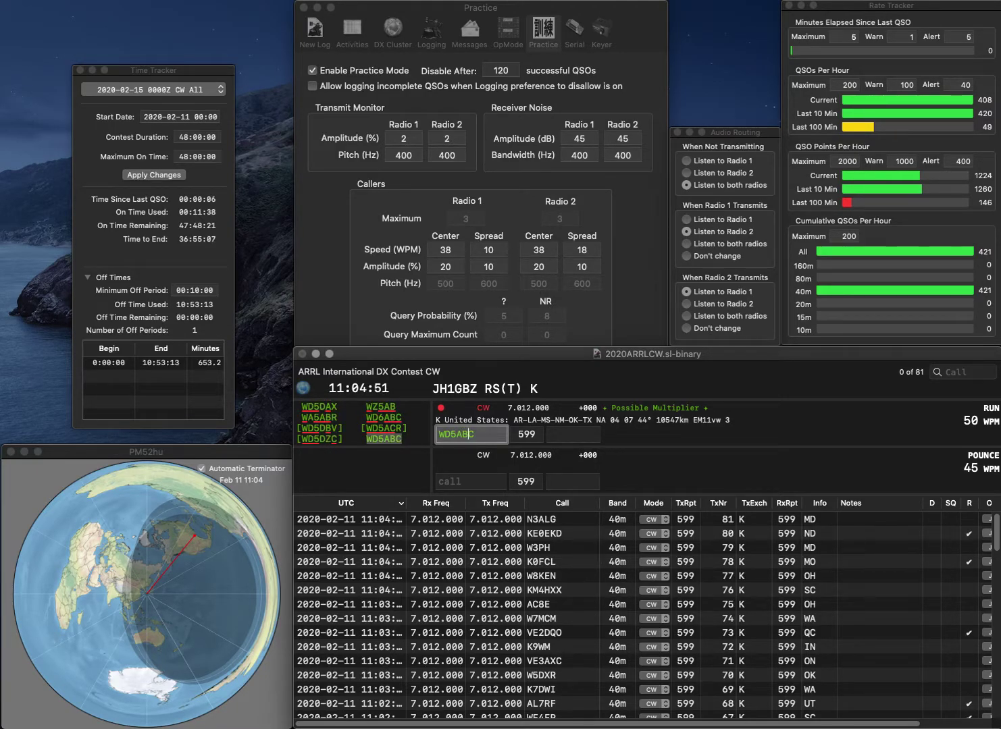
key(Tab)
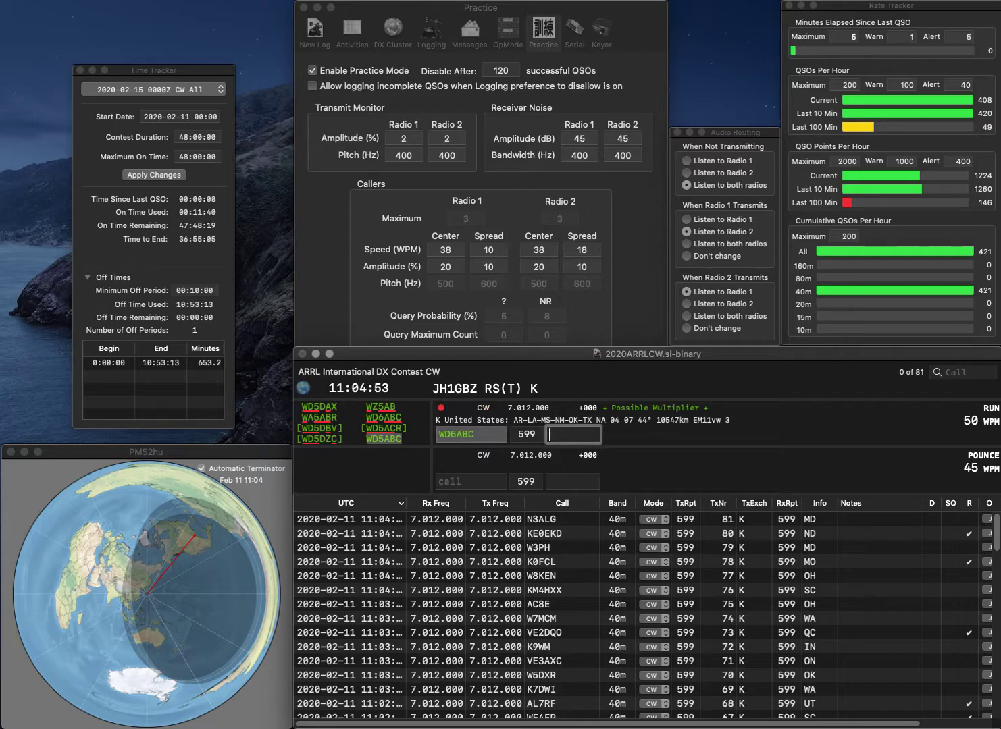
text(MS)
key(Return)
text(W)
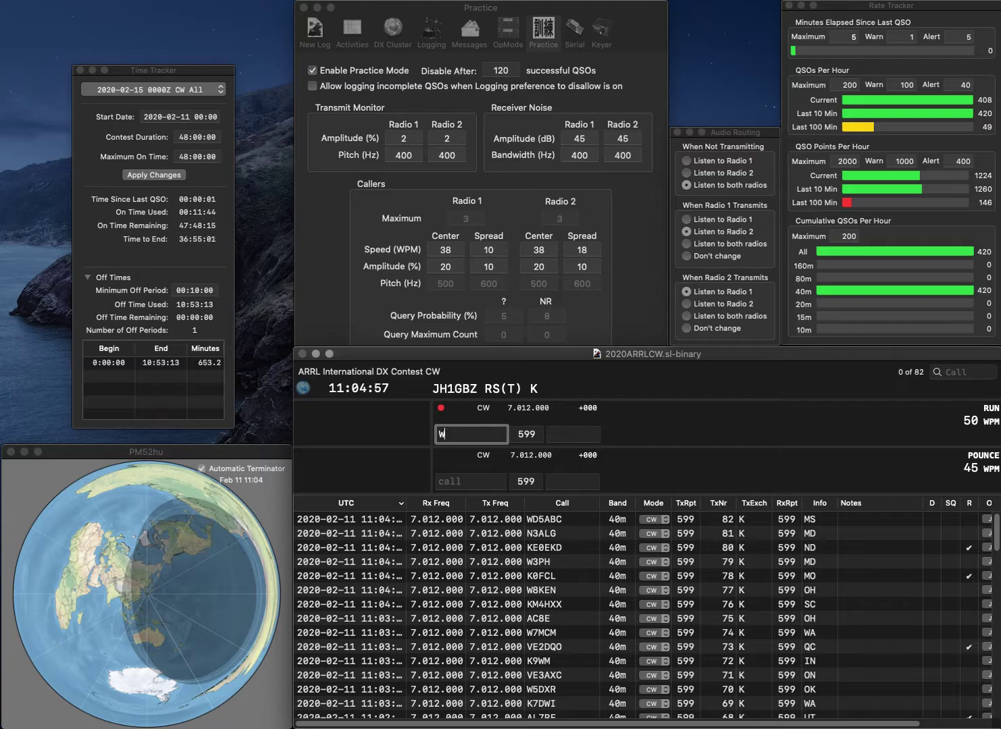
text(7AI)
key(Tab)
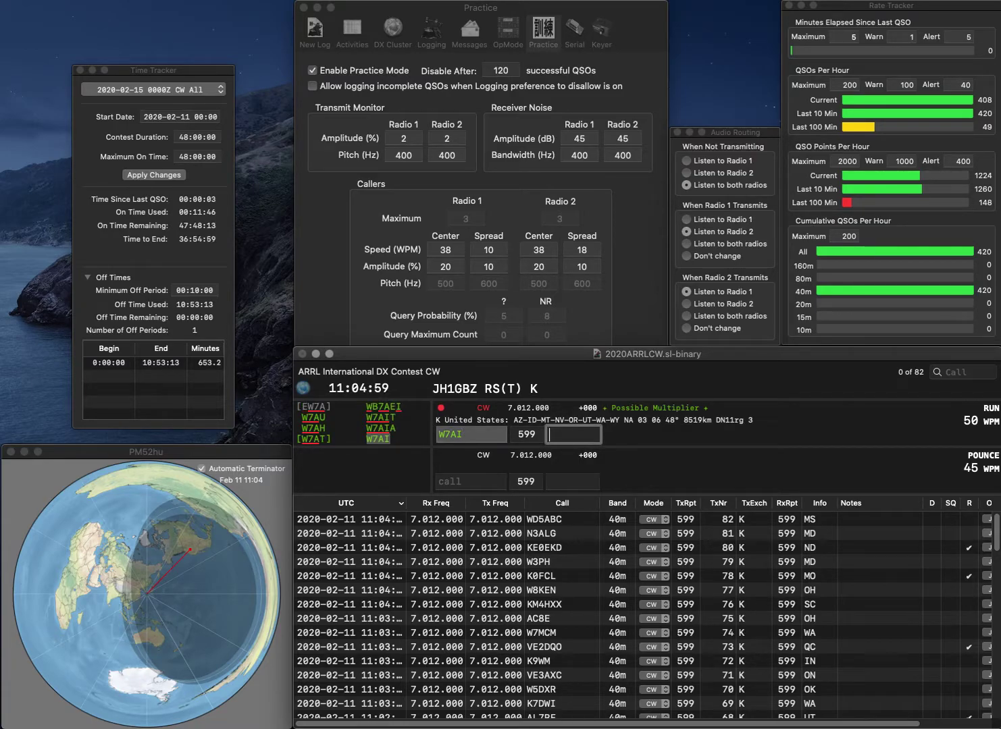
text(MT)
key(Return)
text(N3CAU)
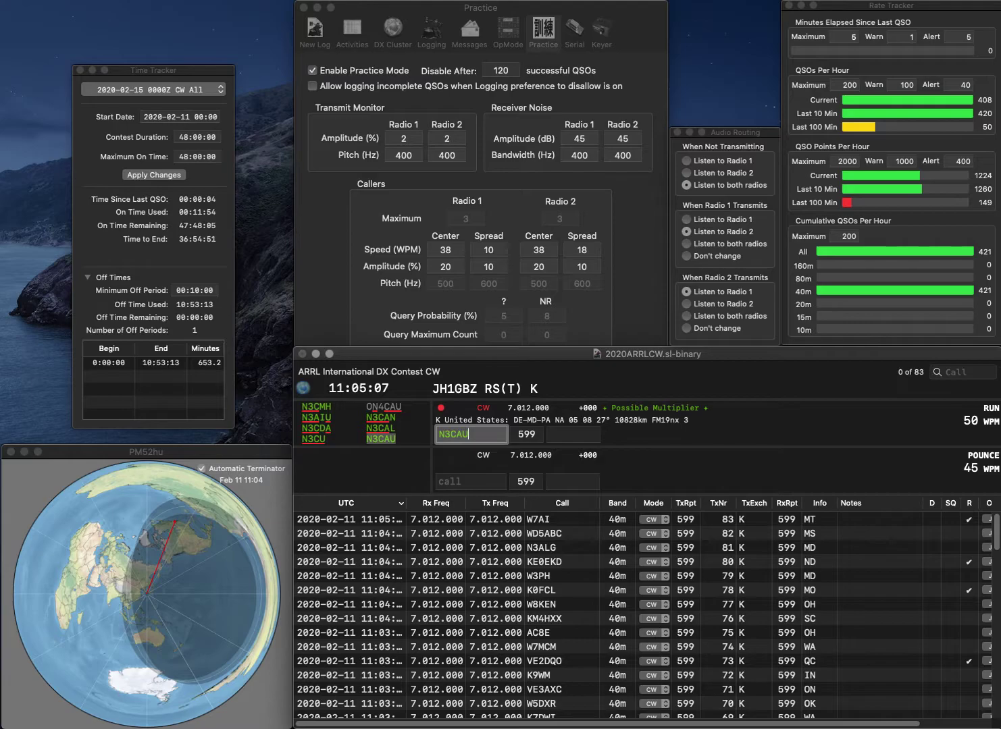
click(572, 434)
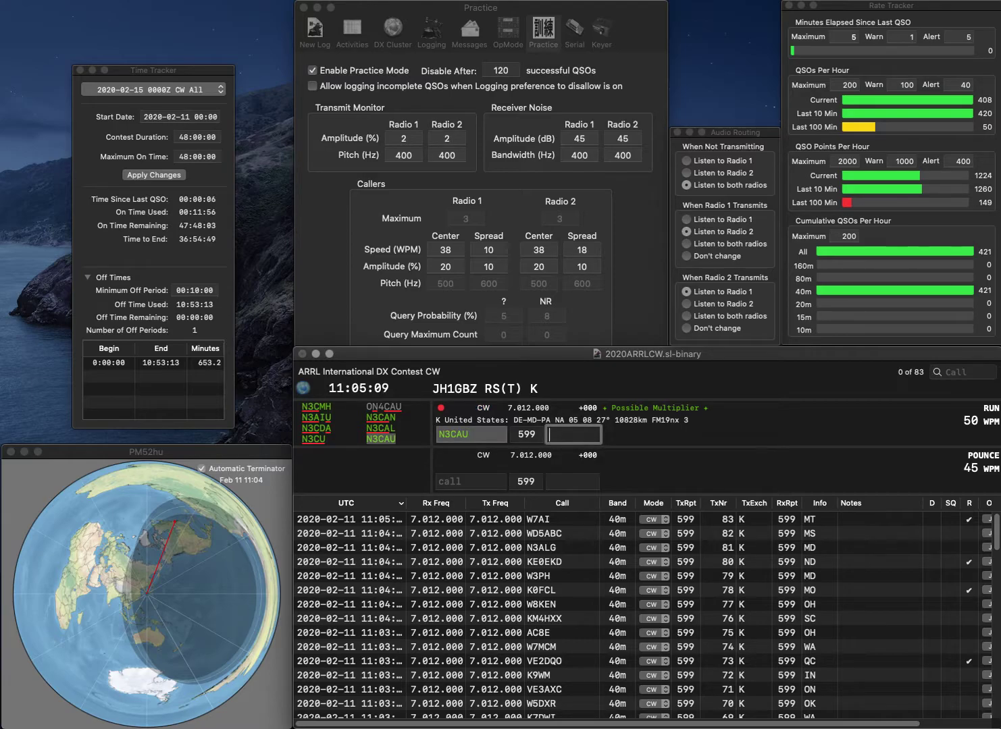
text(MD)
key(Return)
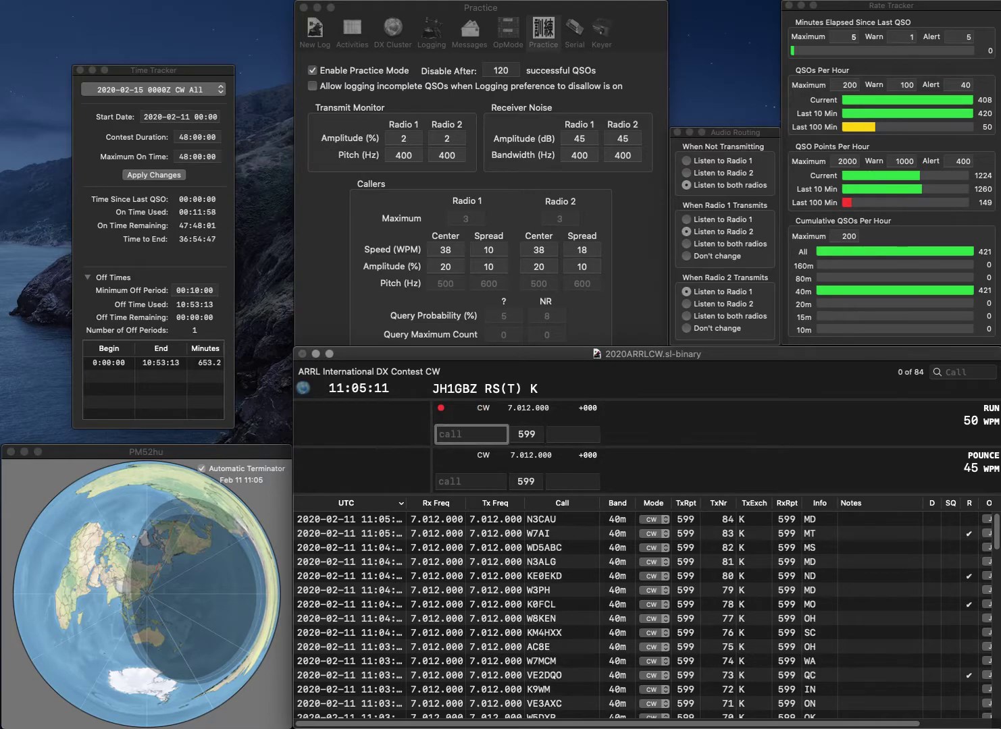
text(WD7)
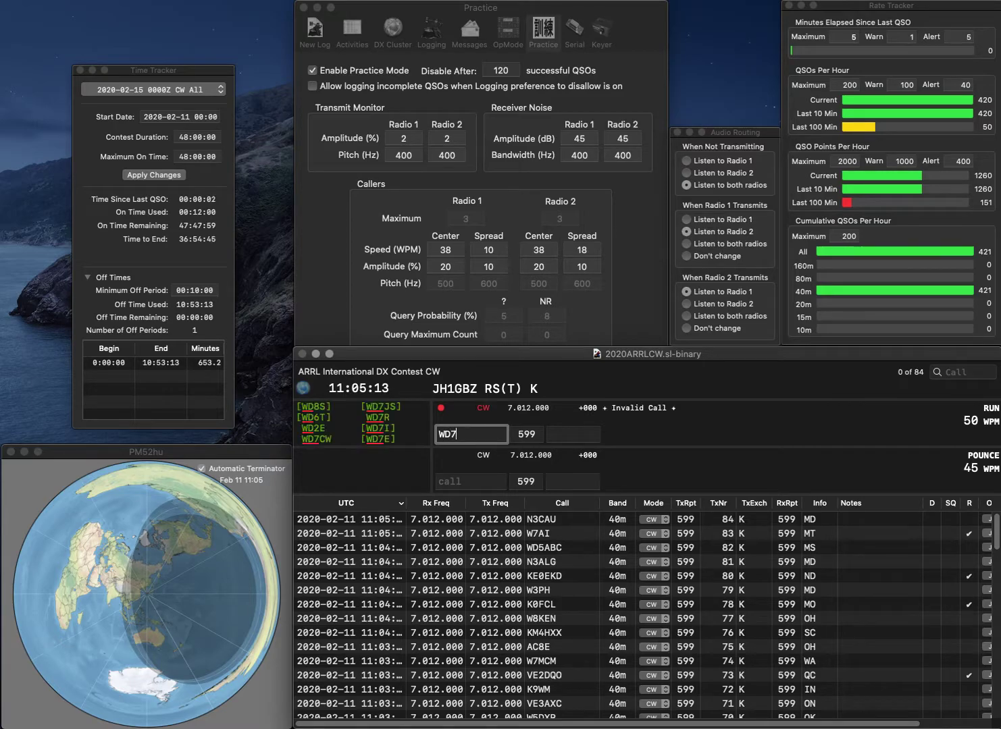
text(VPC)
key(Tab)
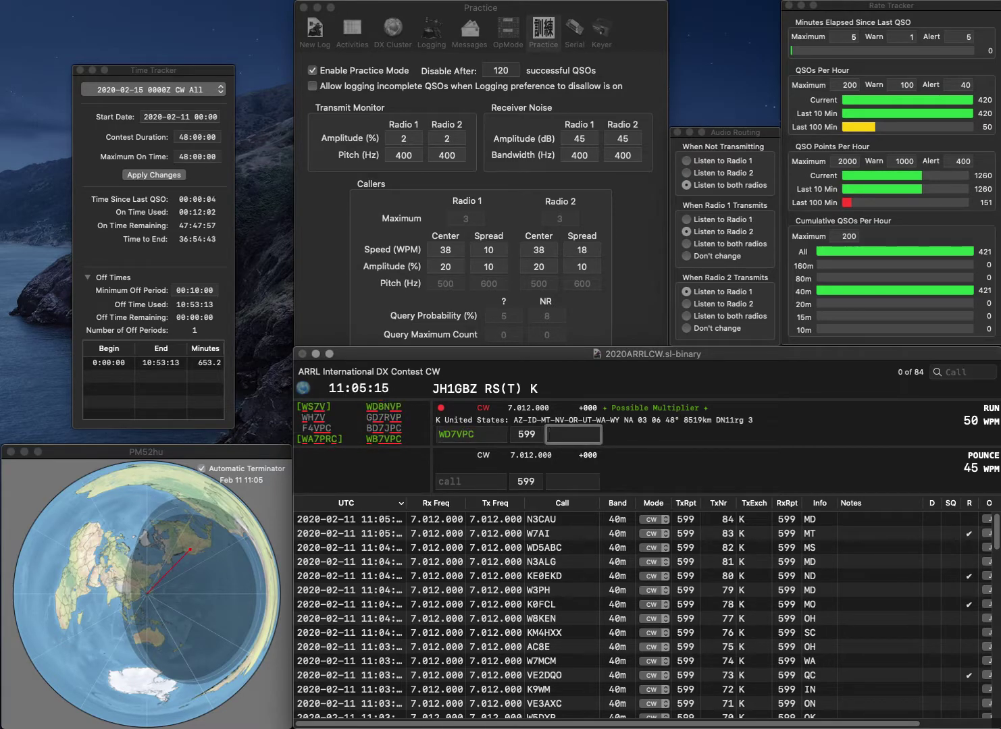
click(452, 433)
key(BackSpace)
text(B)
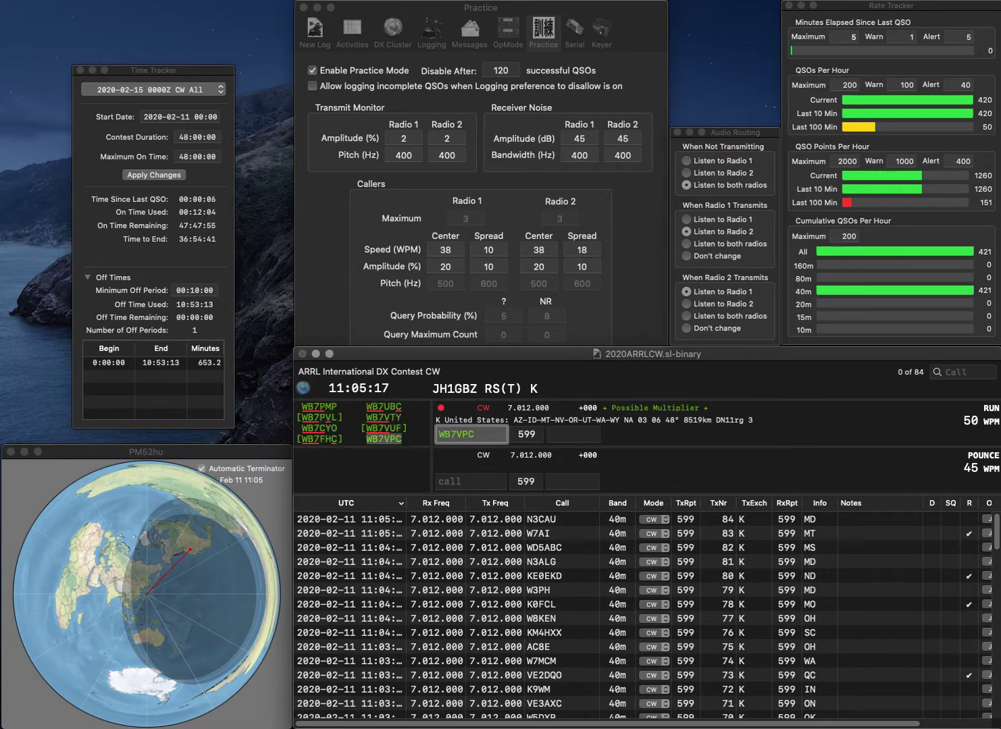
key(Tab)
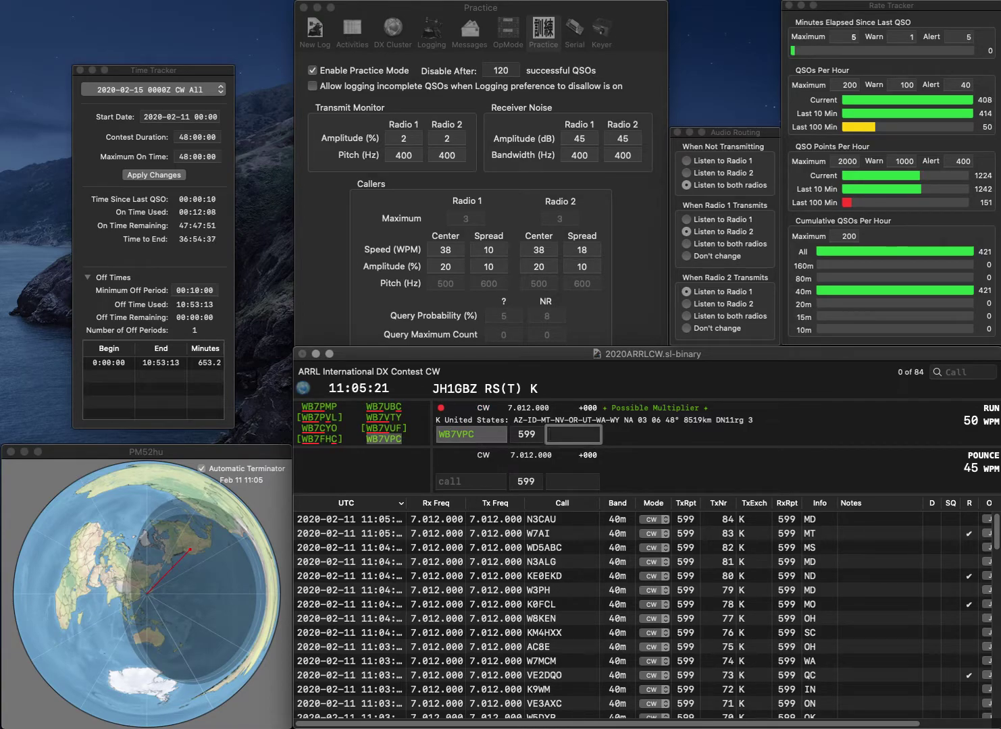
text(UT)
key(Return)
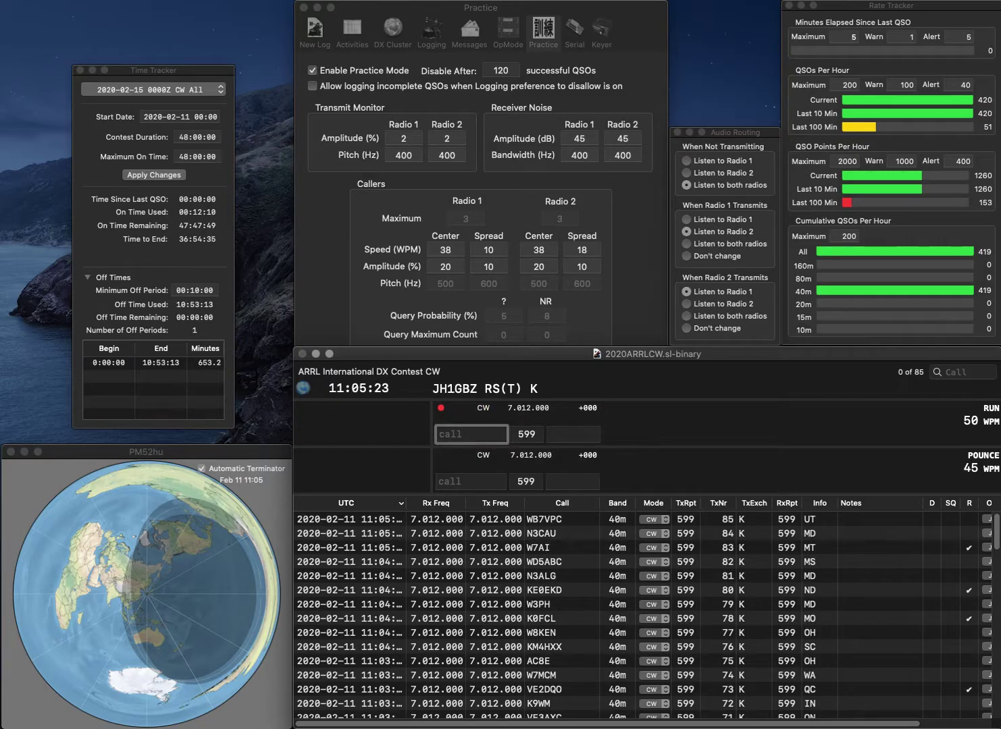
text(3NA)
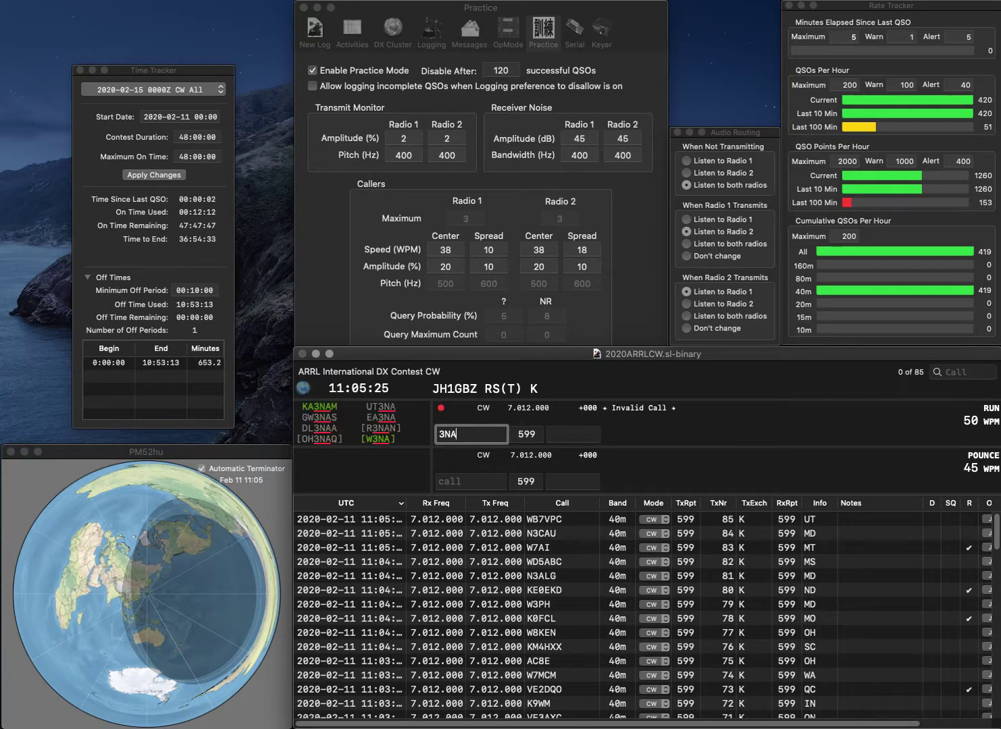
key(Home)
text(NA2)
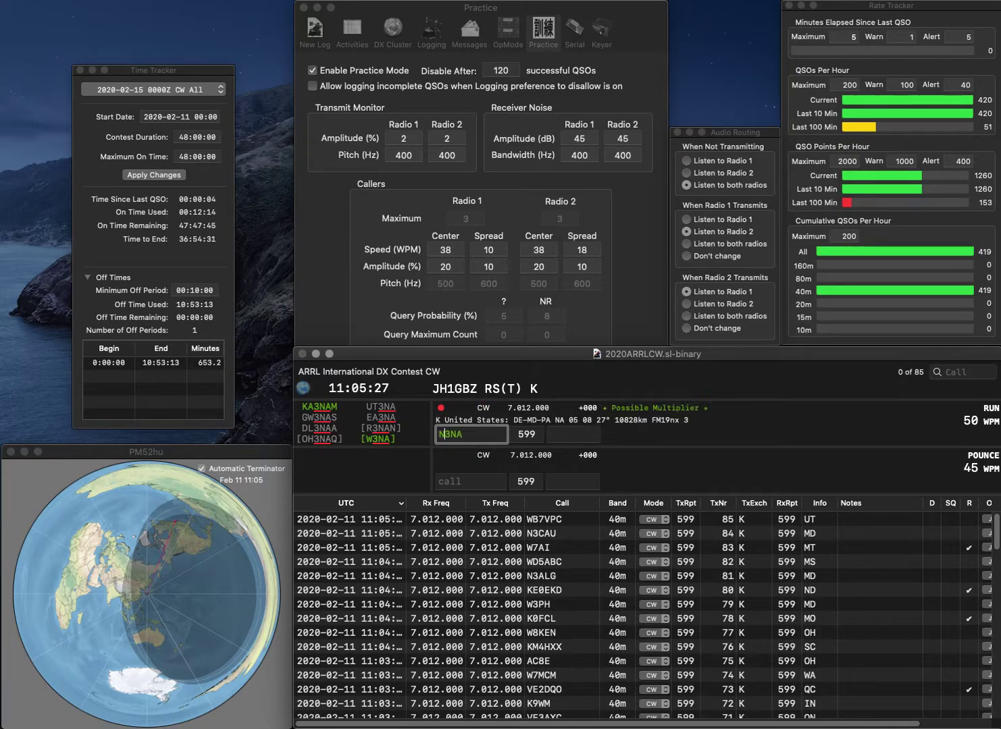
key(Delete)
key(space)
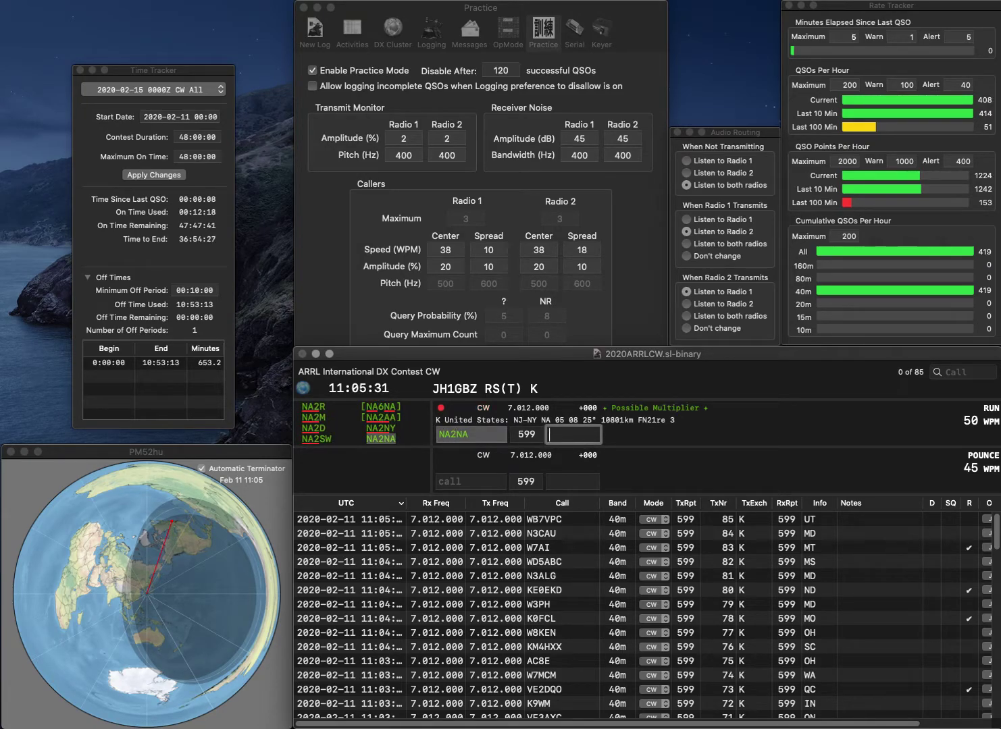
text(J)
key(Return)
Log the contact with AL4B on the run radio, with received exchange KY.
text(AL4B)
key(space)
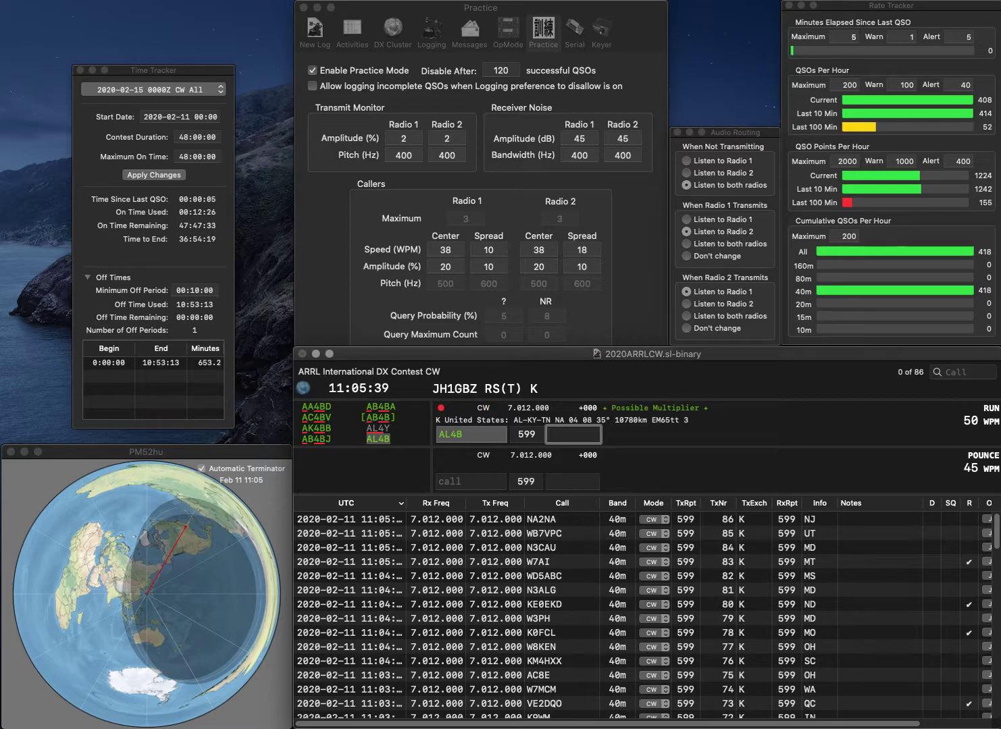
text(KY)
key(Return)
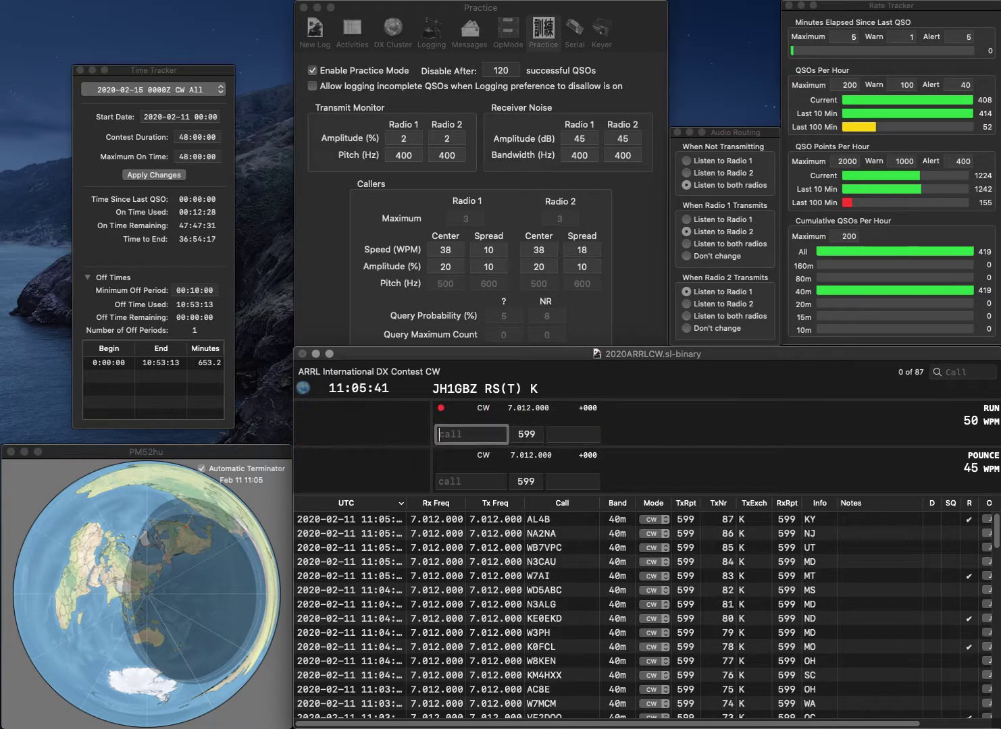
Log the contact with portable station NX1P/7 on the run radio, with received exchange WA.
text(NX1)
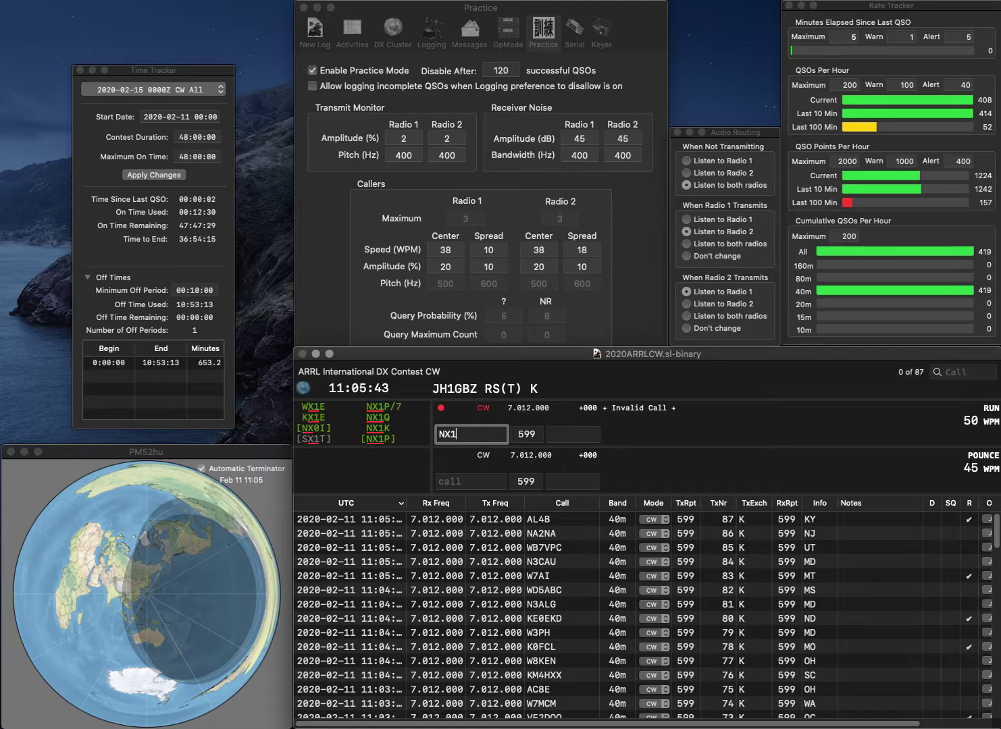
text(P)
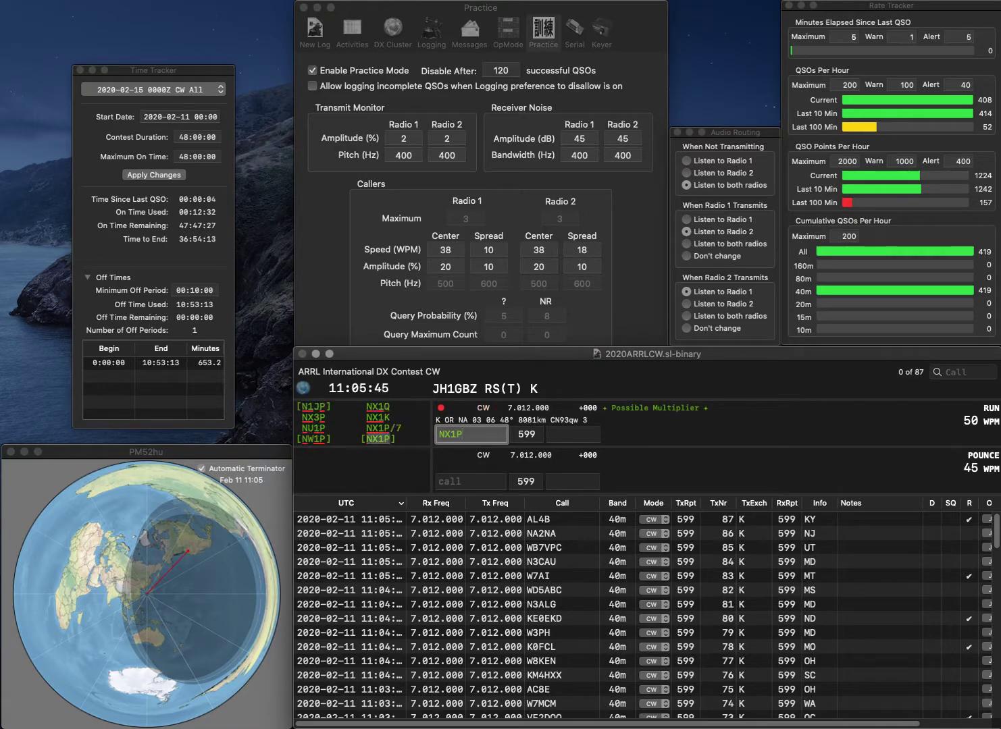
text(/7)
key(space)
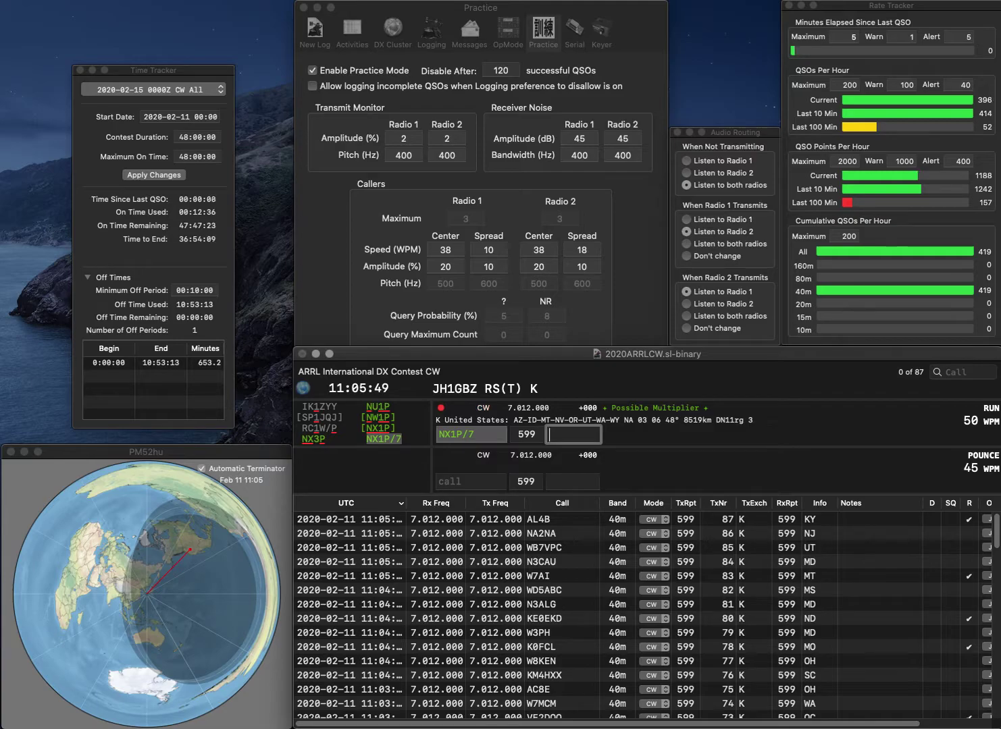
key(BackSpace)
key(BackSpace)
key(Return)
text(N1RJ)
key(Tab)
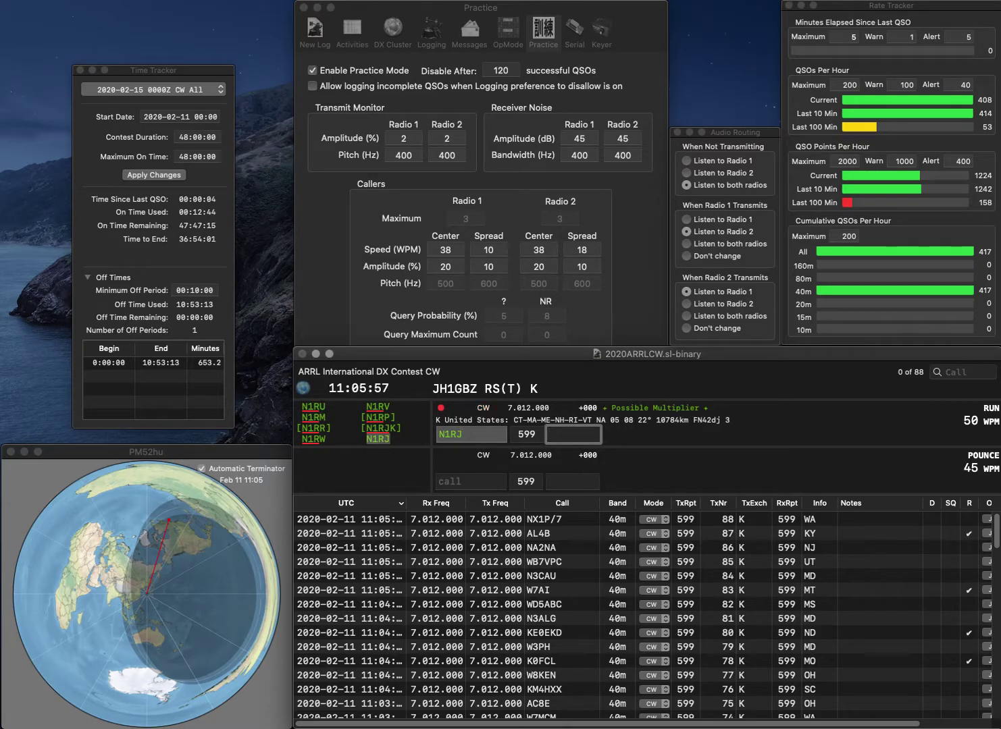
text(MA)
key(Return)
Log the contact with W8EDW on the run radio, with received exchange OH.
text(W8)
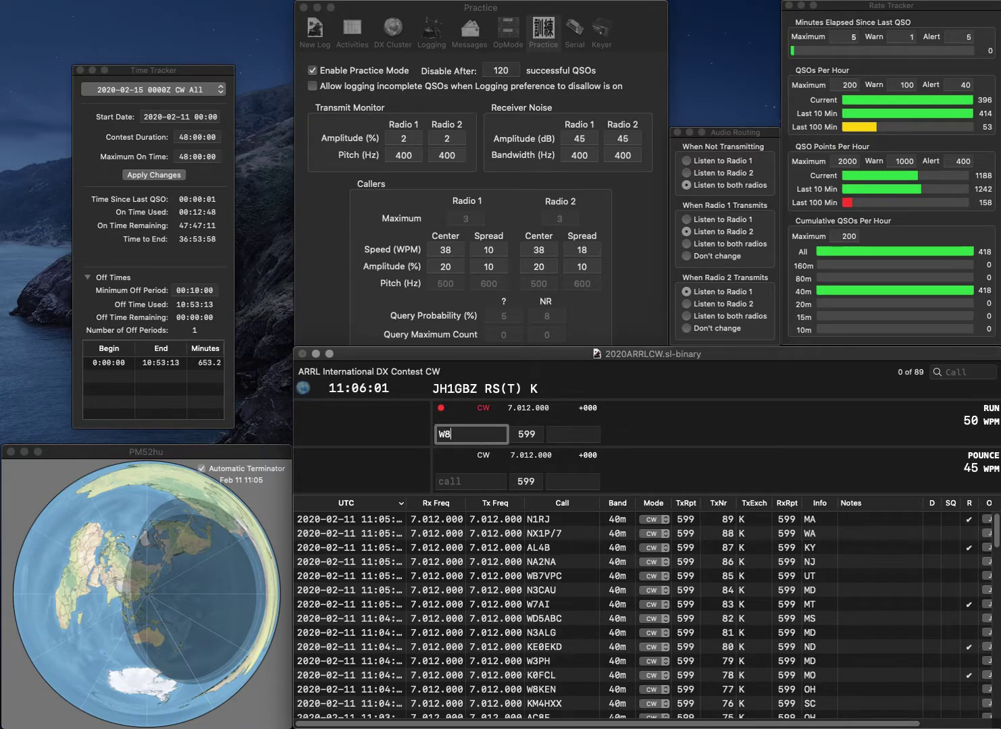
text(EDW)
key(Tab)
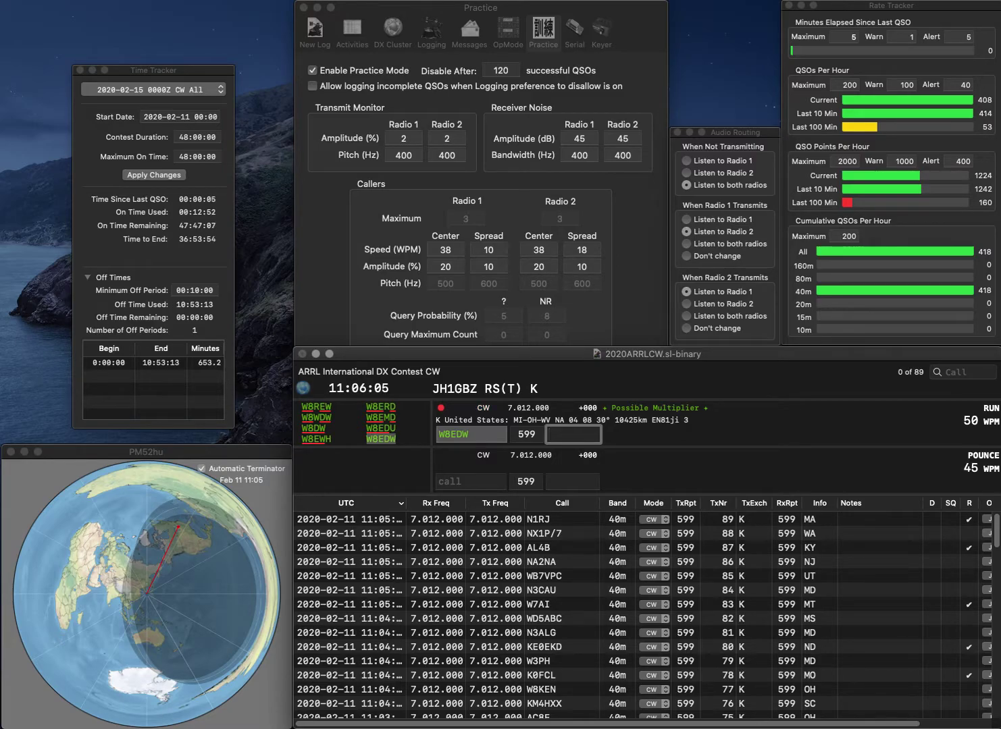
text(OH)
key(Return)
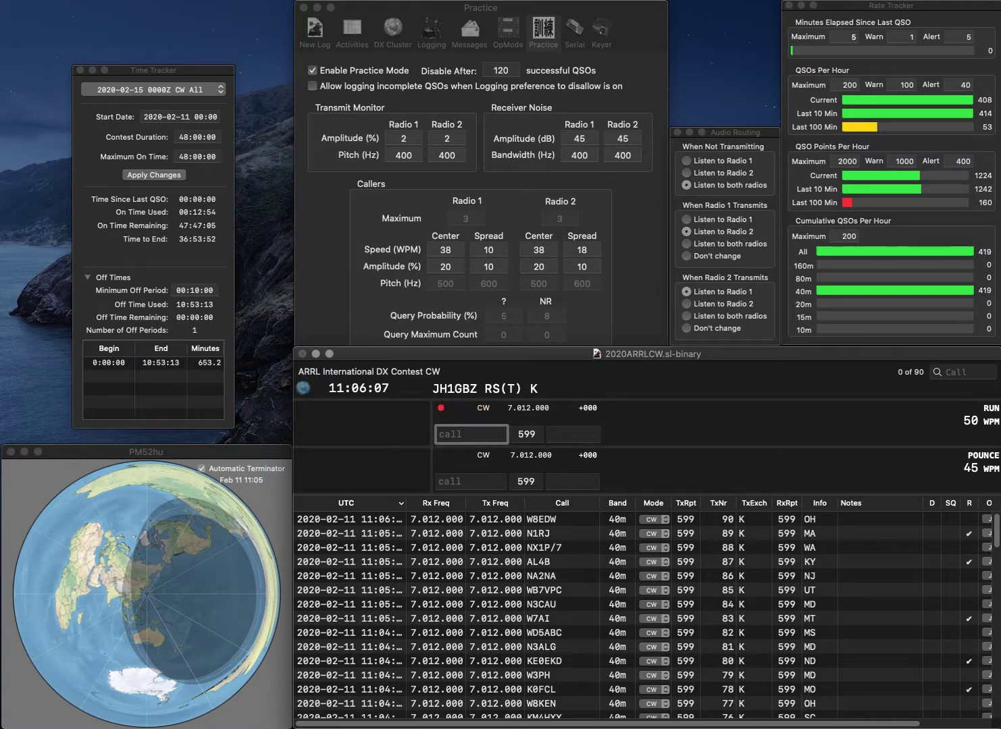
text(K0MZN)
key(Return)
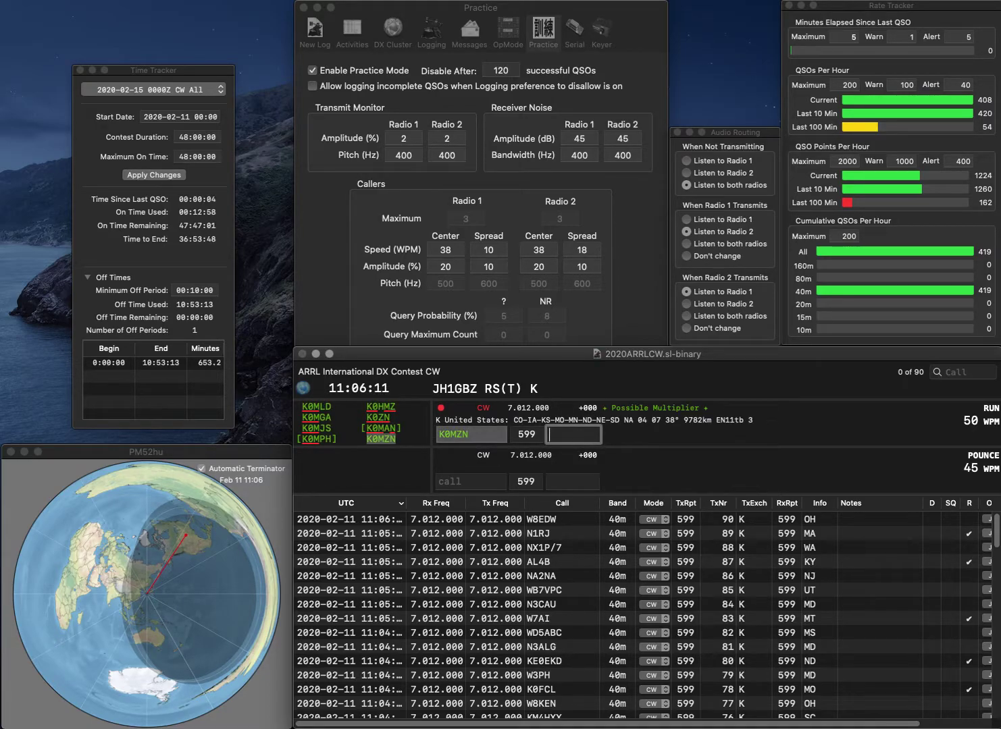
text(IA)
key(Return)
text(WB6LAB)
key(space)
click(468, 435)
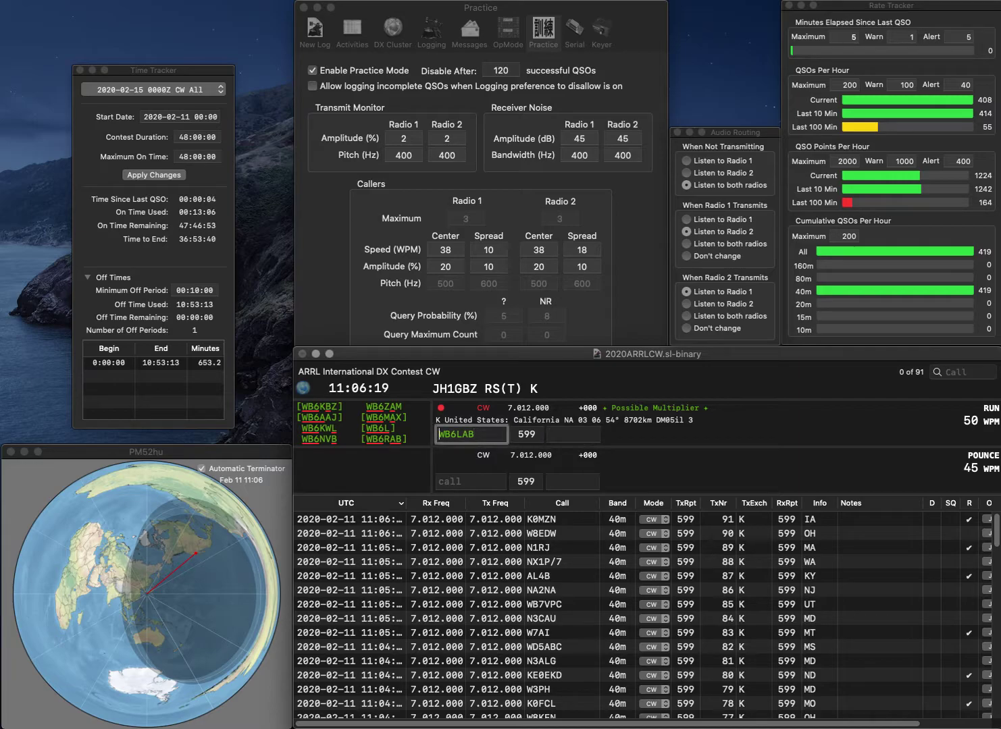
key(BackSpace)
text(R)
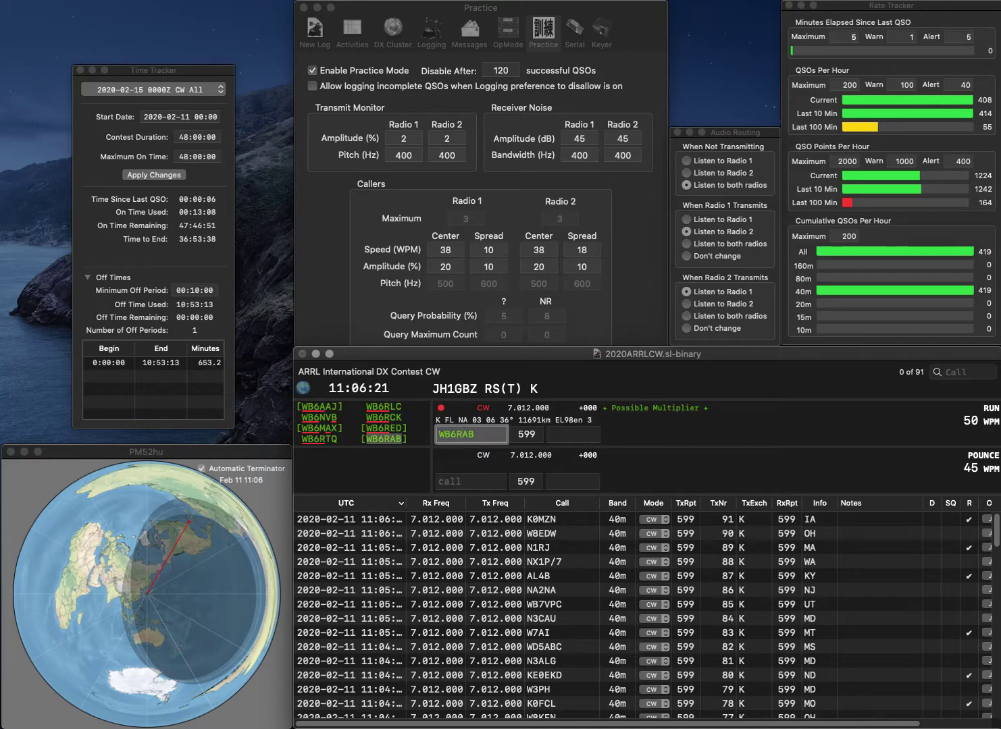
key(space)
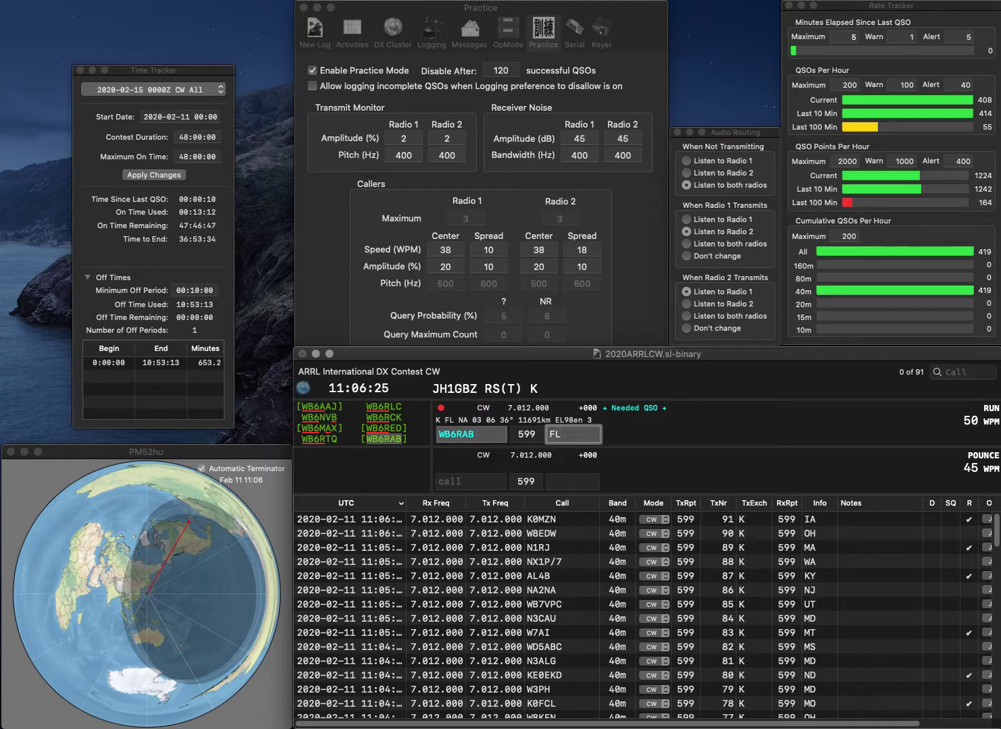
key(Return)
text(WC)
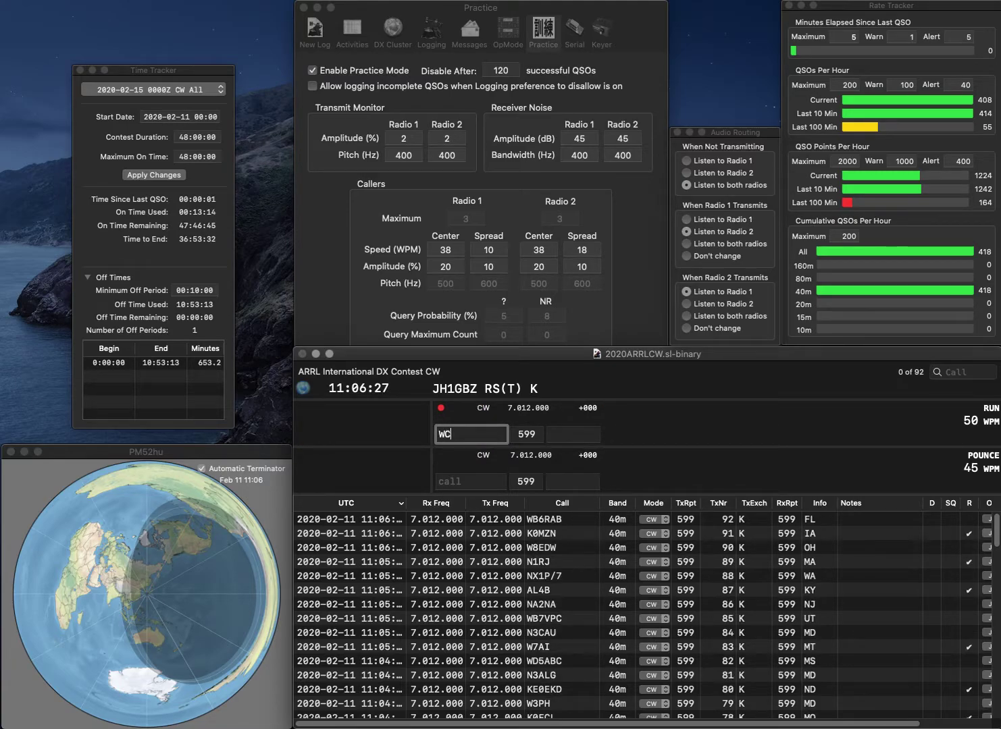
text(3W)
key(space)
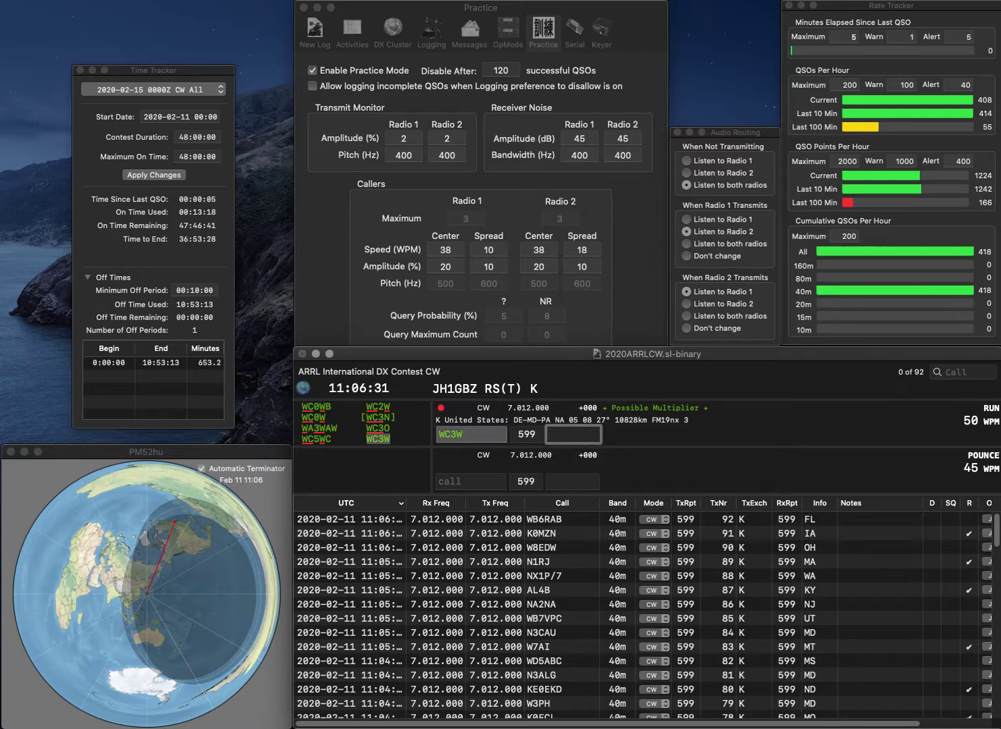
text(DE)
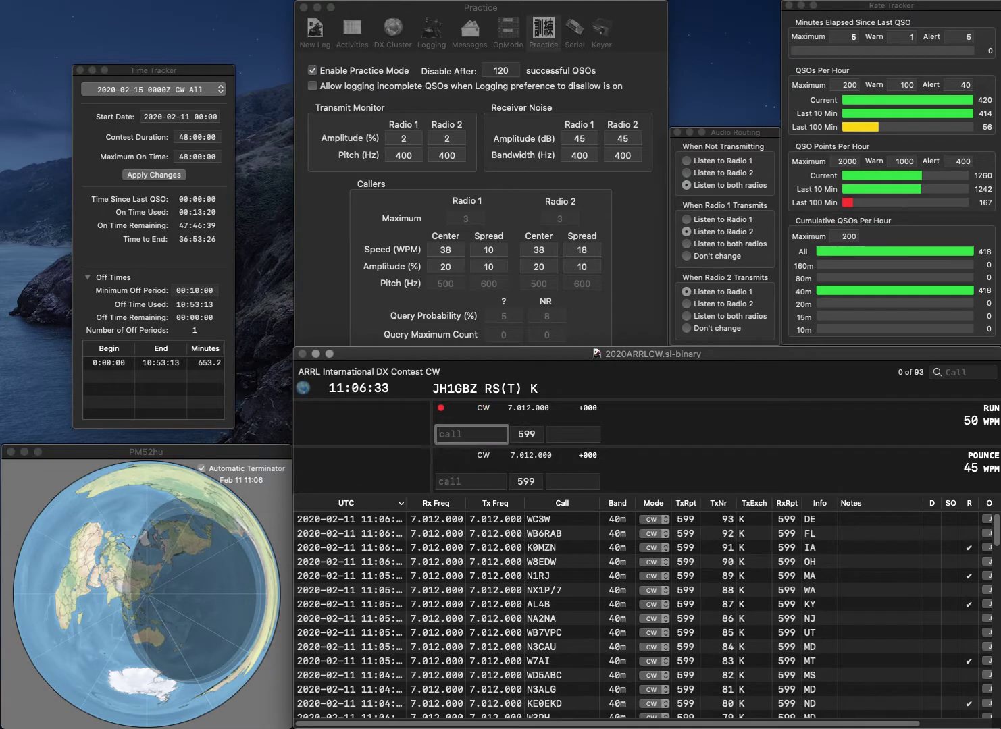
Log the contact with N0NI on the run radio, accepting the prefilled received exchange IA.
text(N0NI)
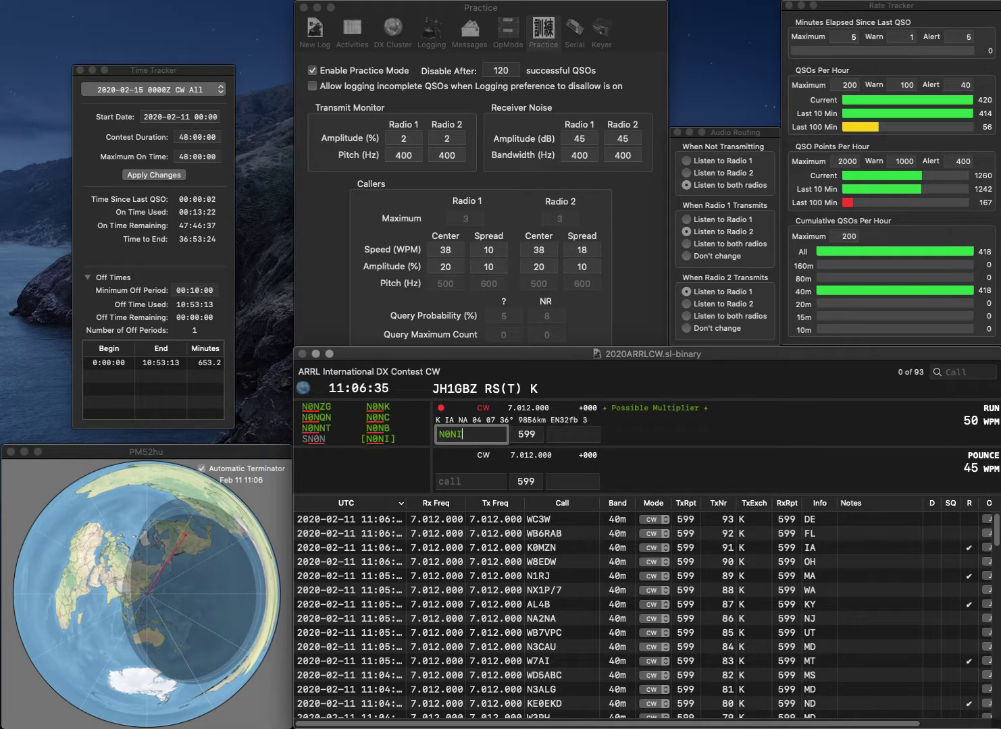
key(Return)
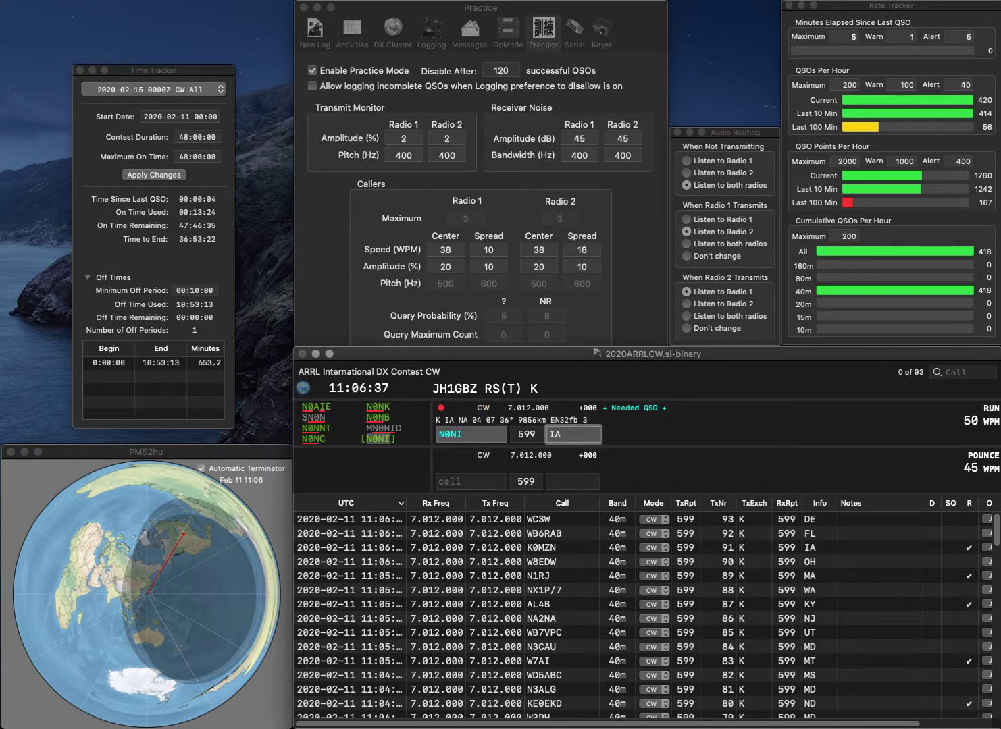
key(Return)
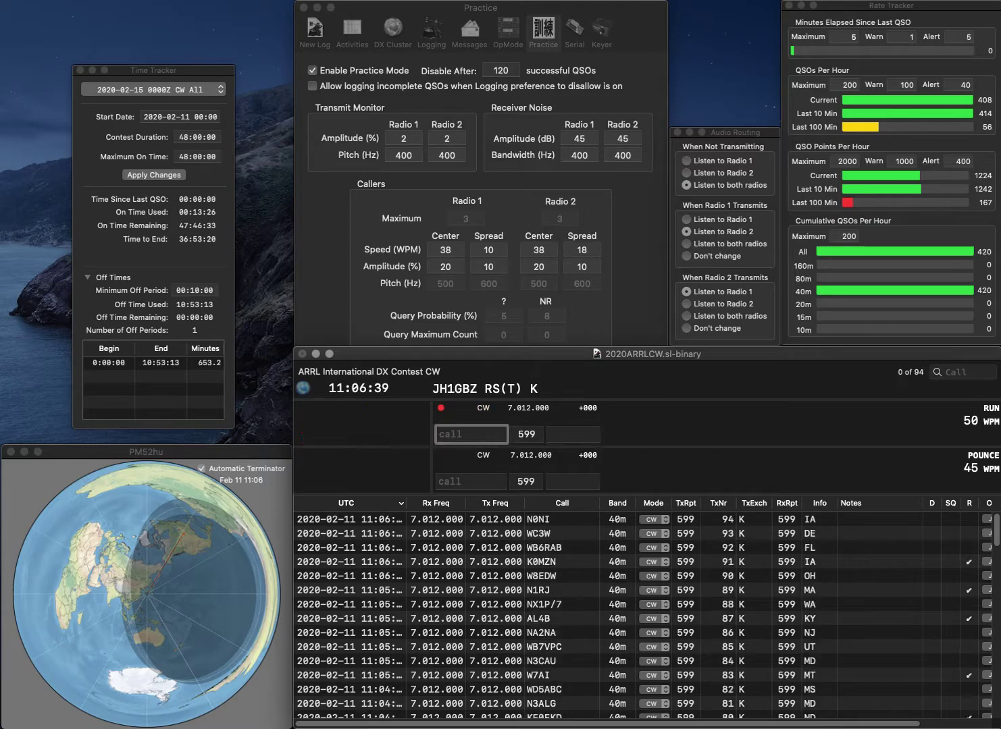
text(KC3INR)
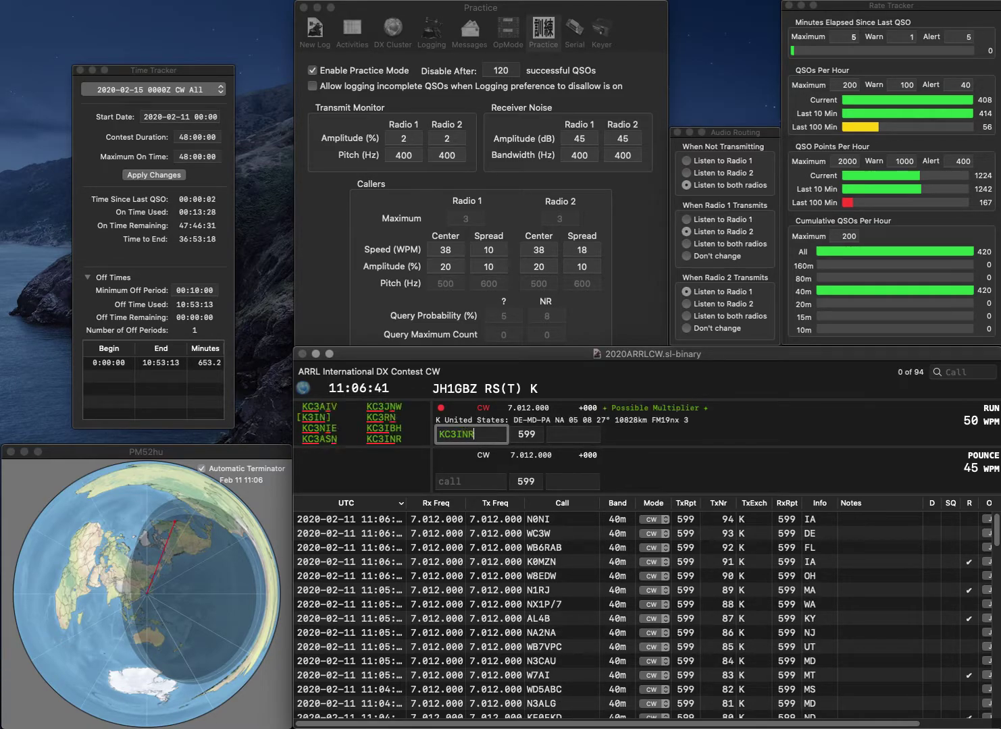
key(Return)
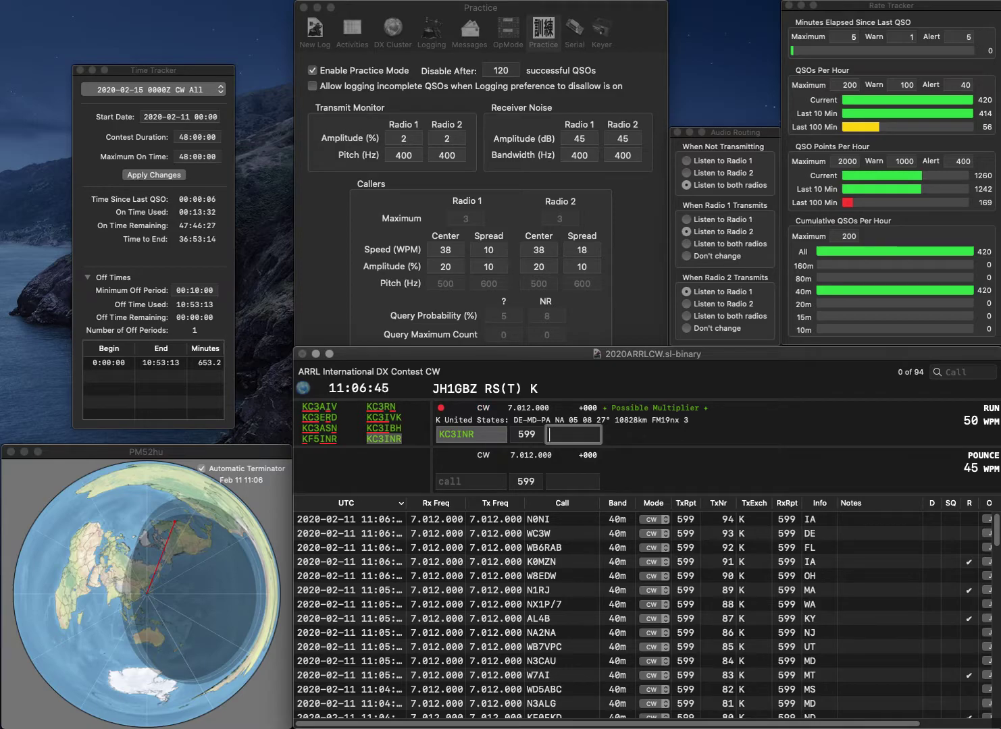
text(PA)
key(Return)
Log the contact with KC4G on the run radio, with received exchange GA.
text(KC4G)
key(space)
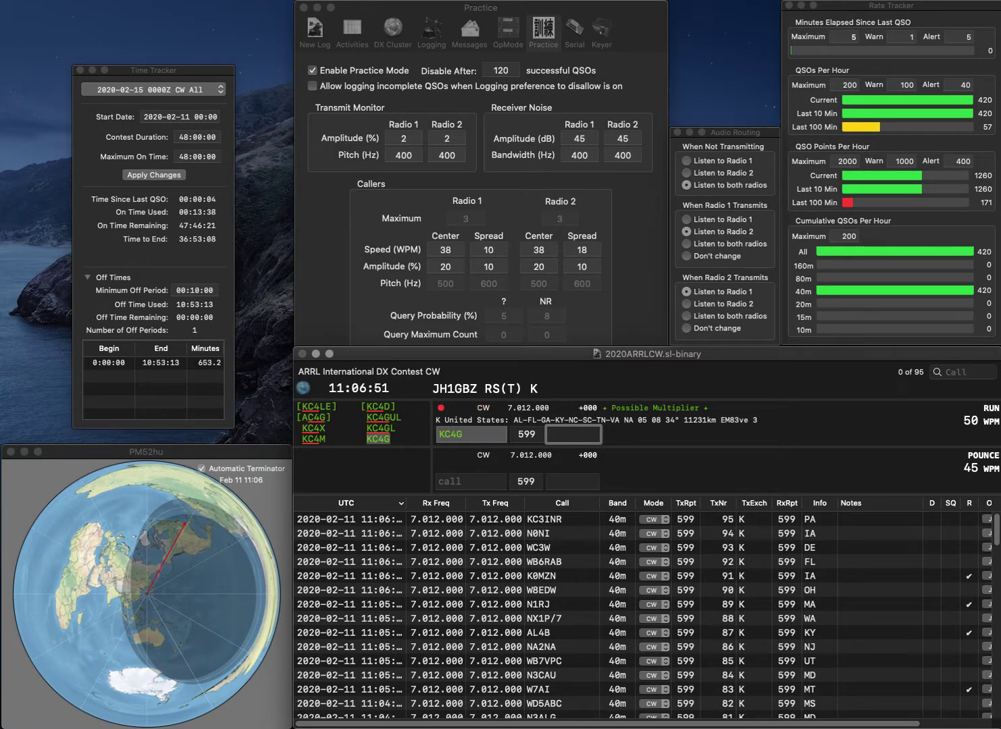
text(GA)
key(Return)
text(KG8V)
key(space)
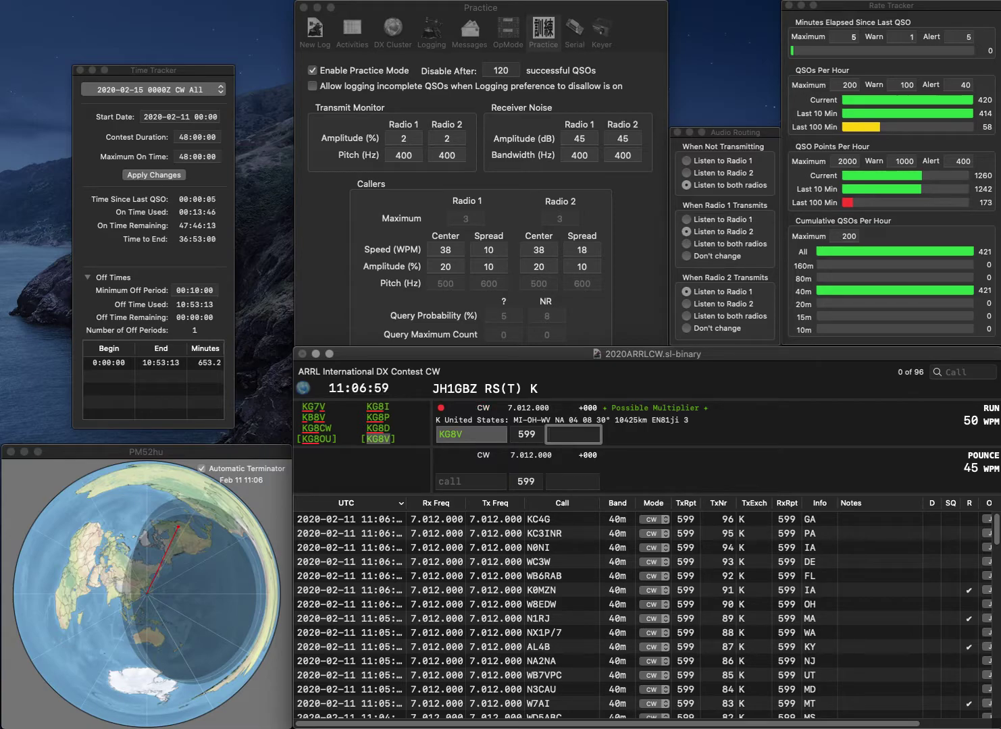
text(OH)
key(Return)
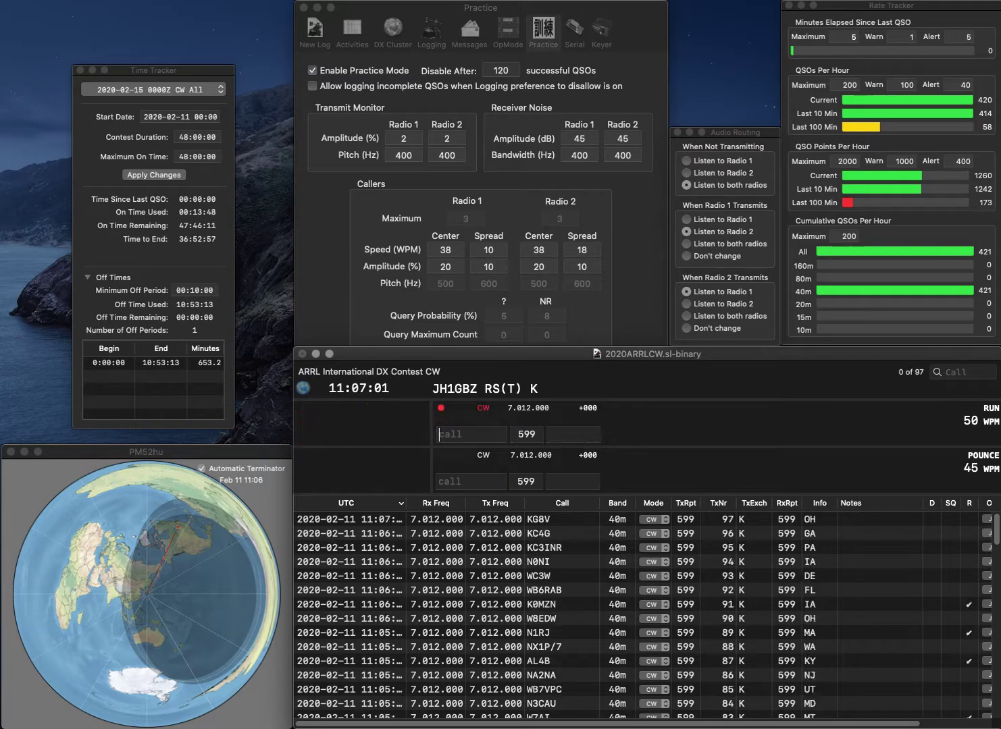
Log the contact with K8UE on the run radio, with received exchange WV.
text(K8UE)
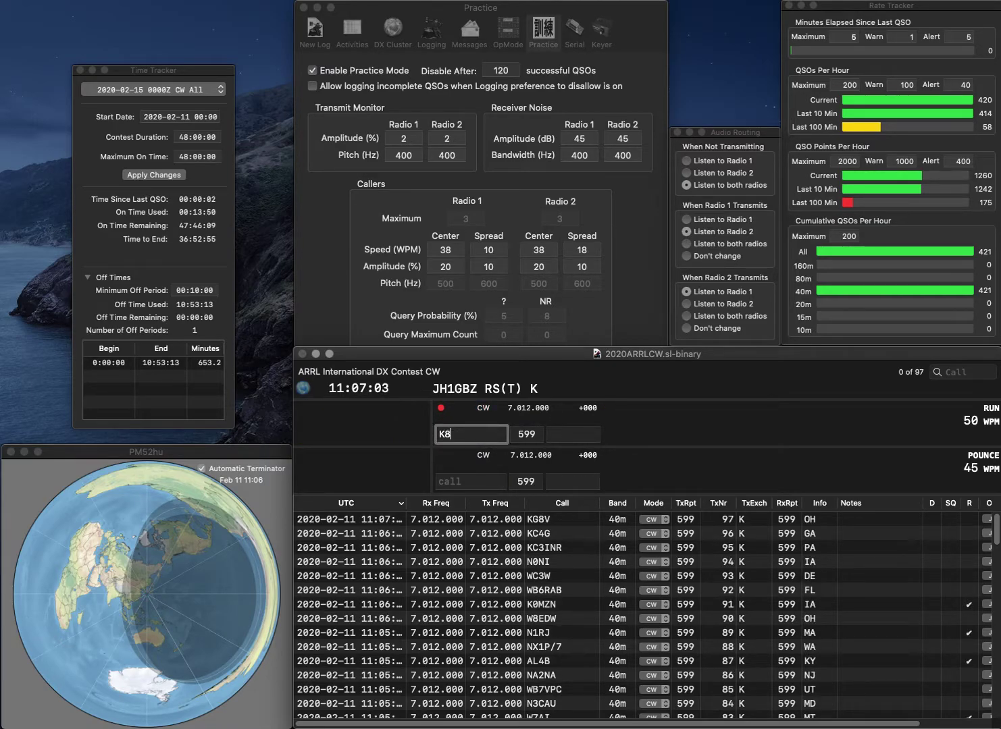
key(Return)
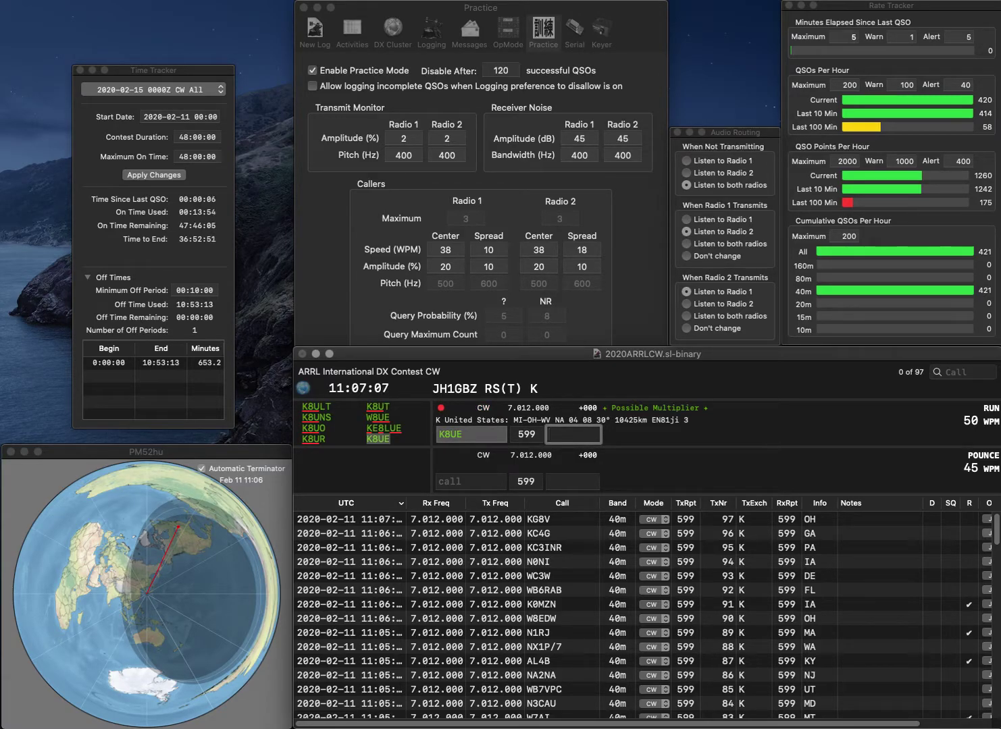
text(P)
key(BackSpace)
text(WV)
key(Return)
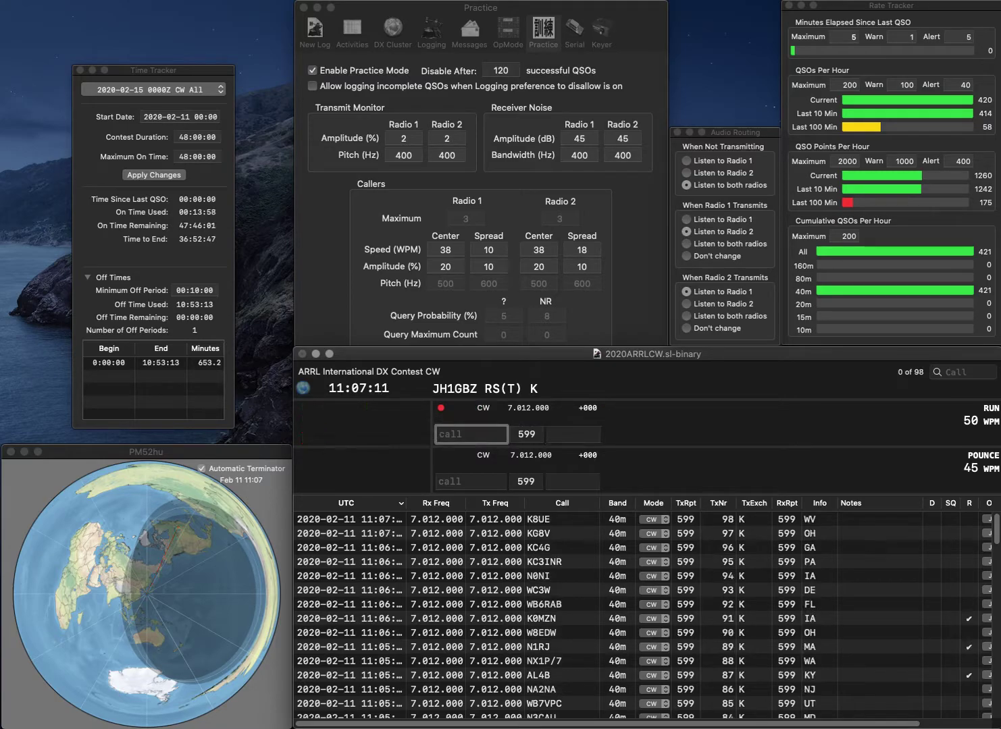
text(W3V)
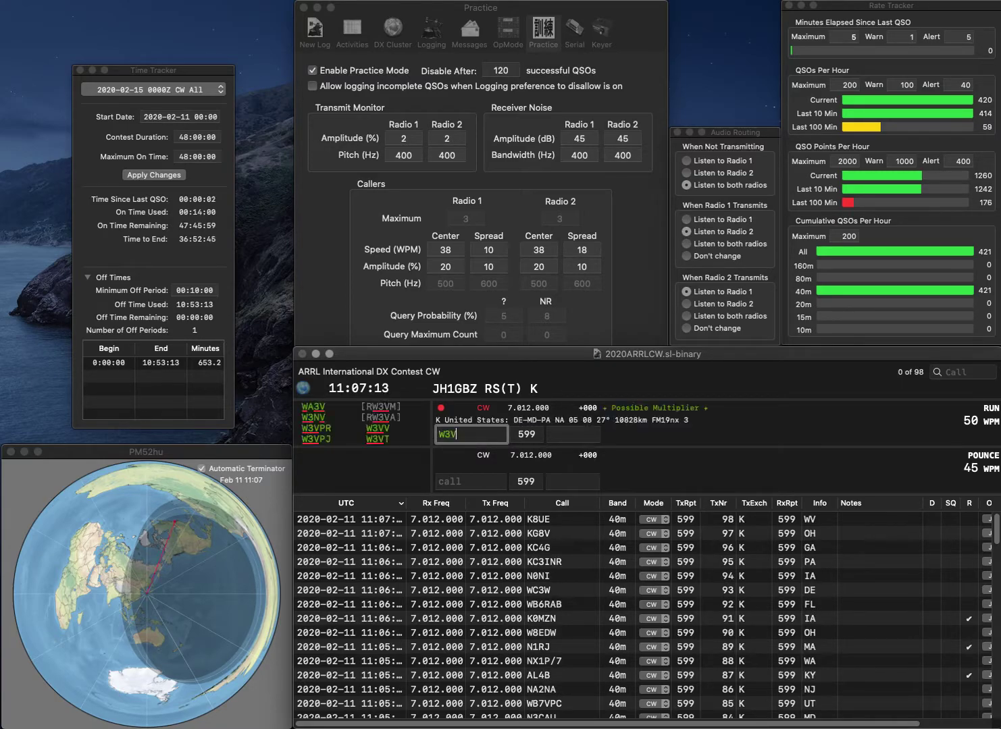
text(PJ)
key(Tab)
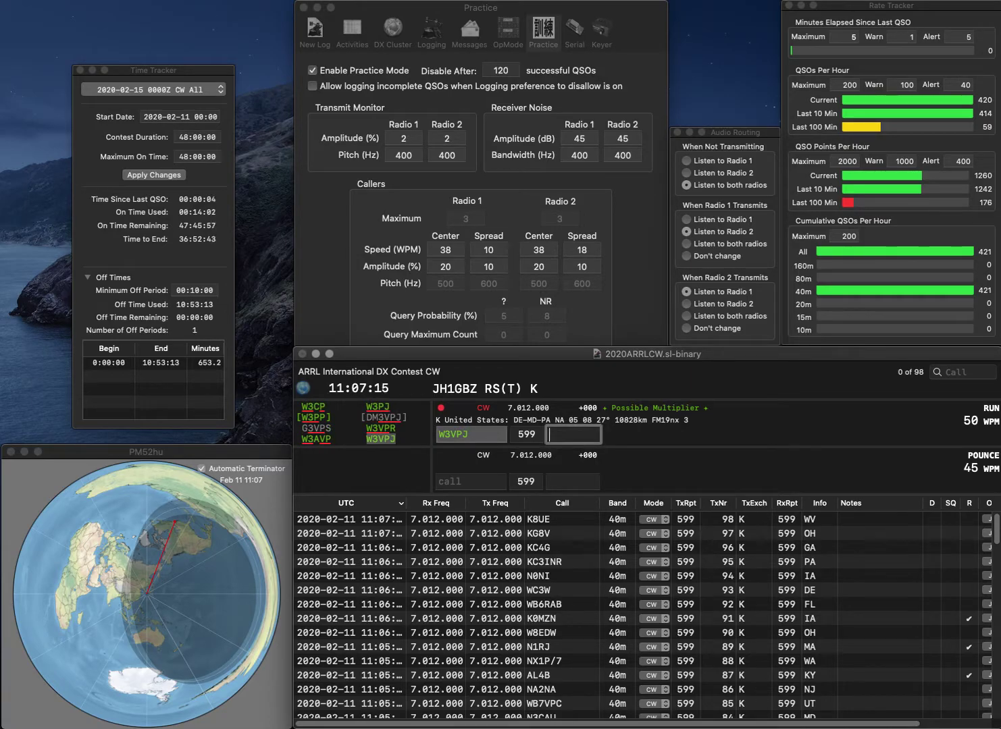
text(MD)
key(Return)
text(VE3VN)
key(Tab)
text(ON)
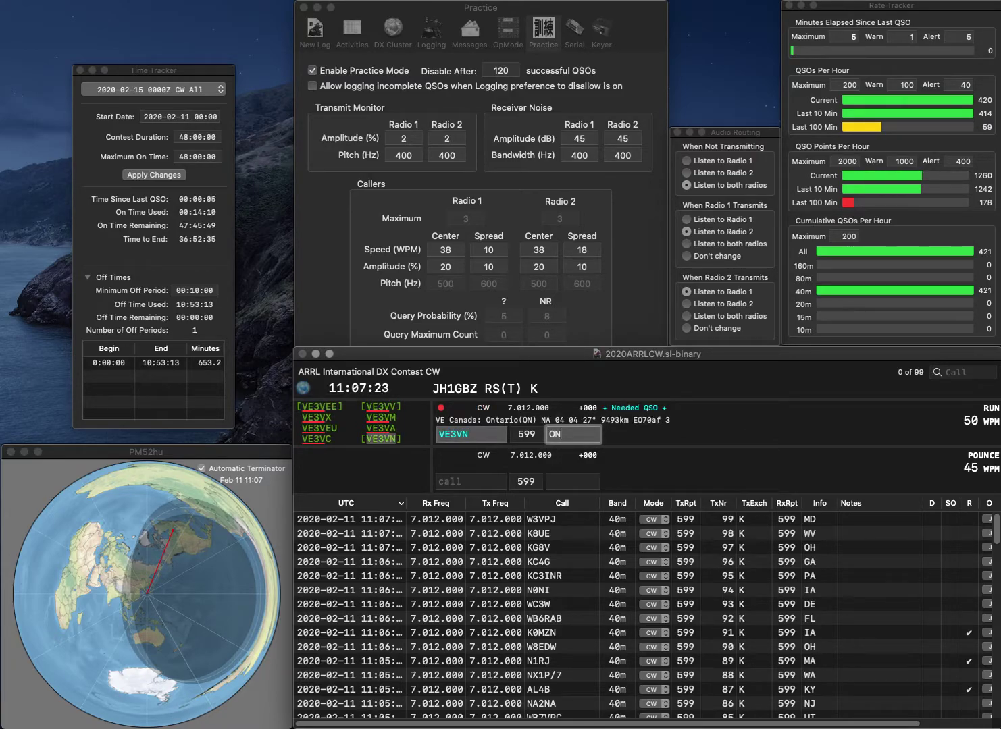
key(Return)
text(KK7A)
key(space)
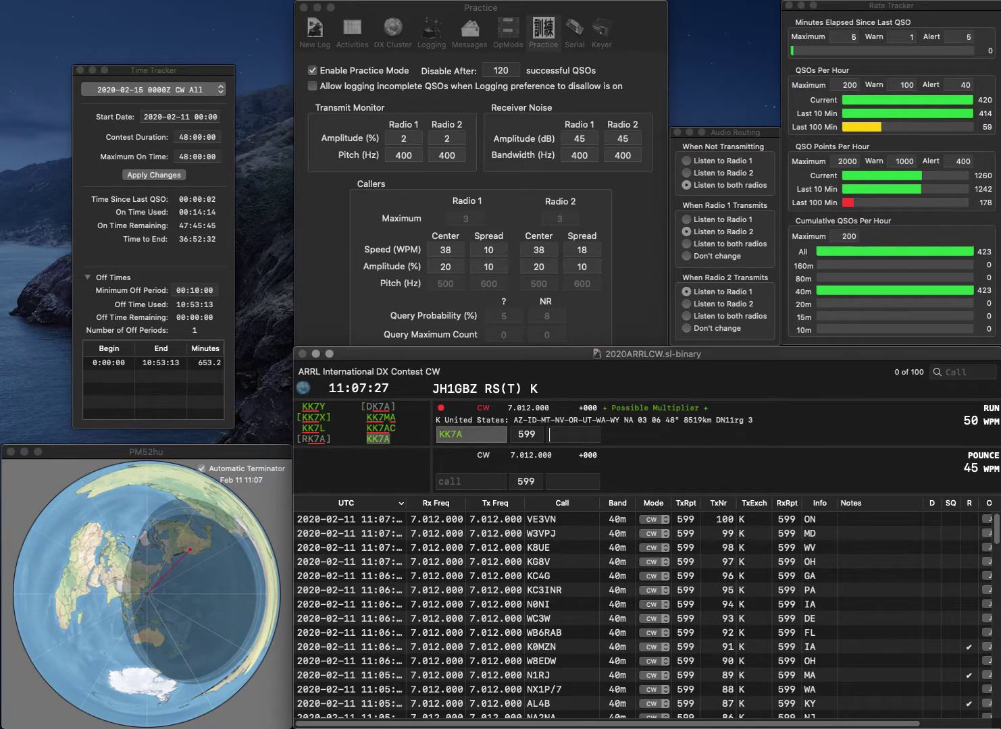
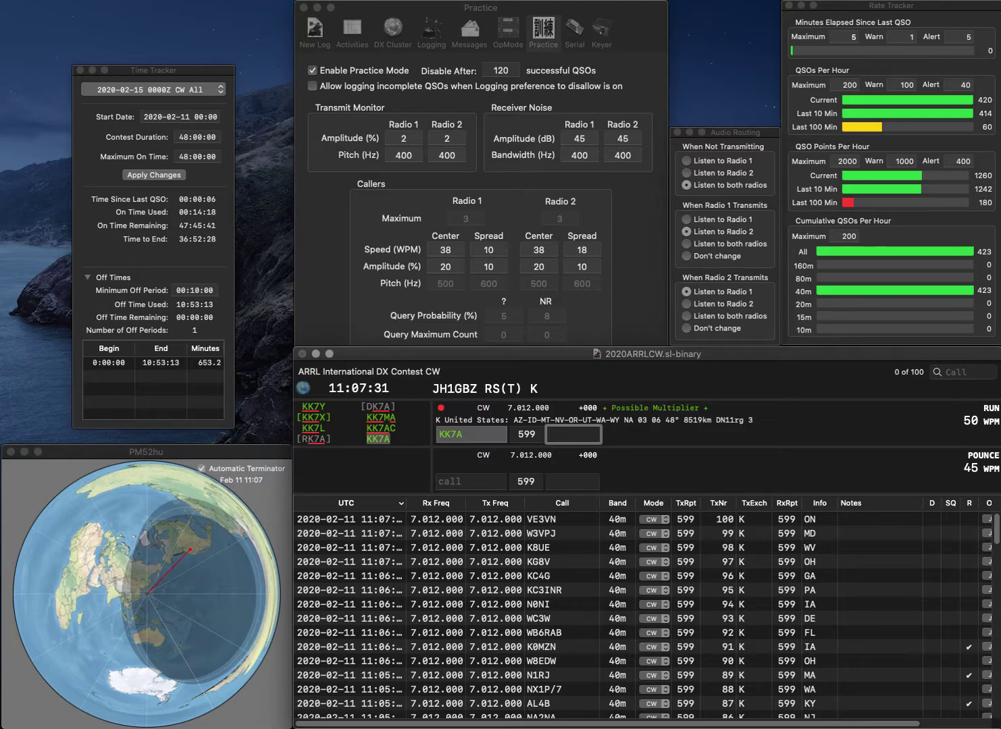
key(Return)
Log the contact with K1WR on the run radio, with received exchange VT.
text(K1WR)
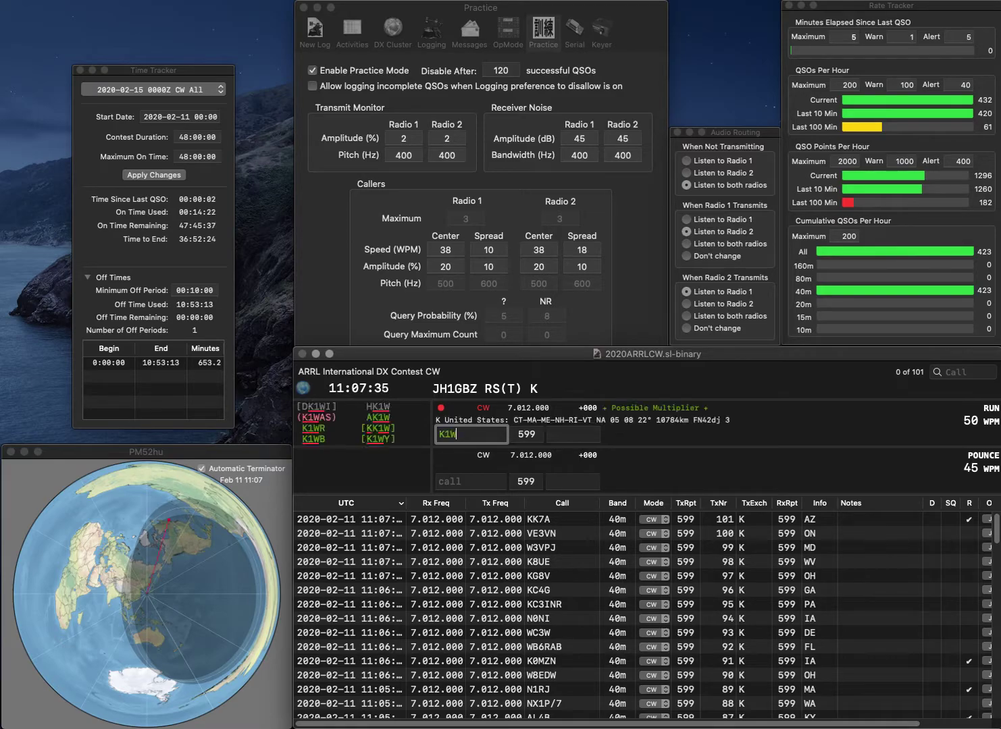
key(space)
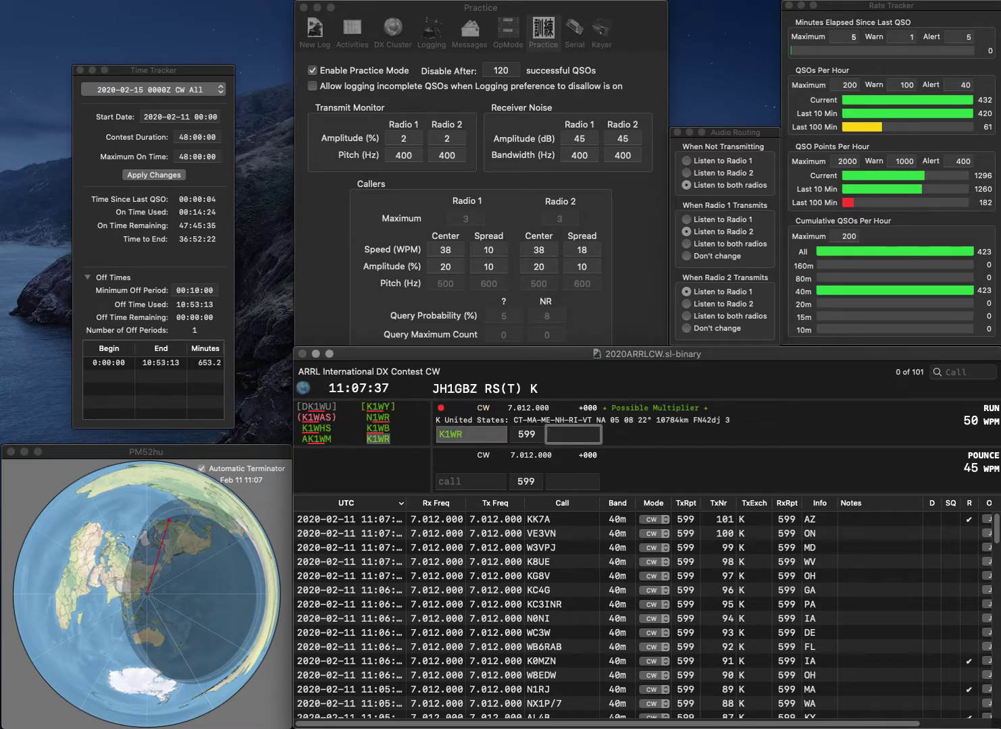
text(VT)
key(Return)
text(K)
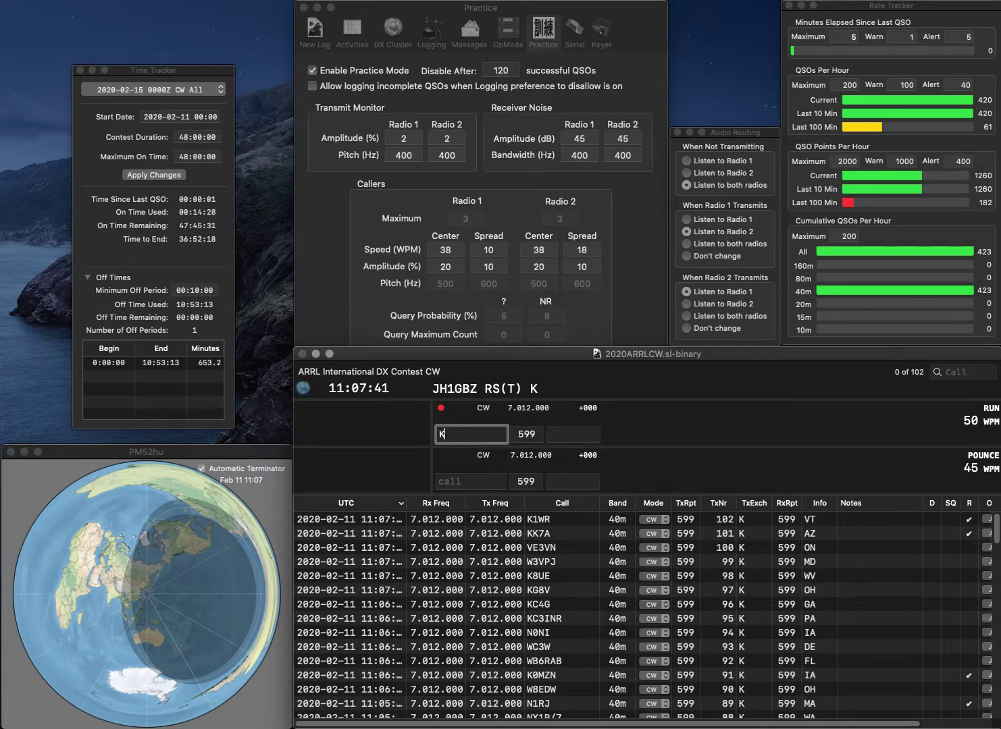
text(G5OYK)
key(Return)
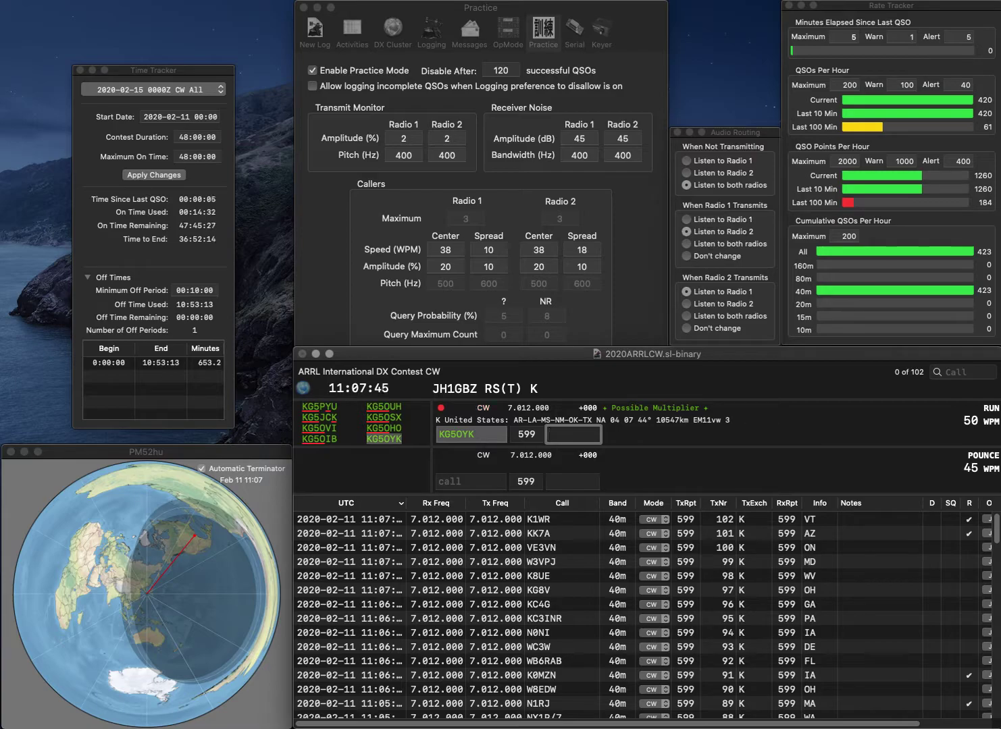
text(NM)
key(Return)
Try NX4M as the caller's call sign on the run radio, altering it to N6VM and N64M.
text(NX4M)
key(space)
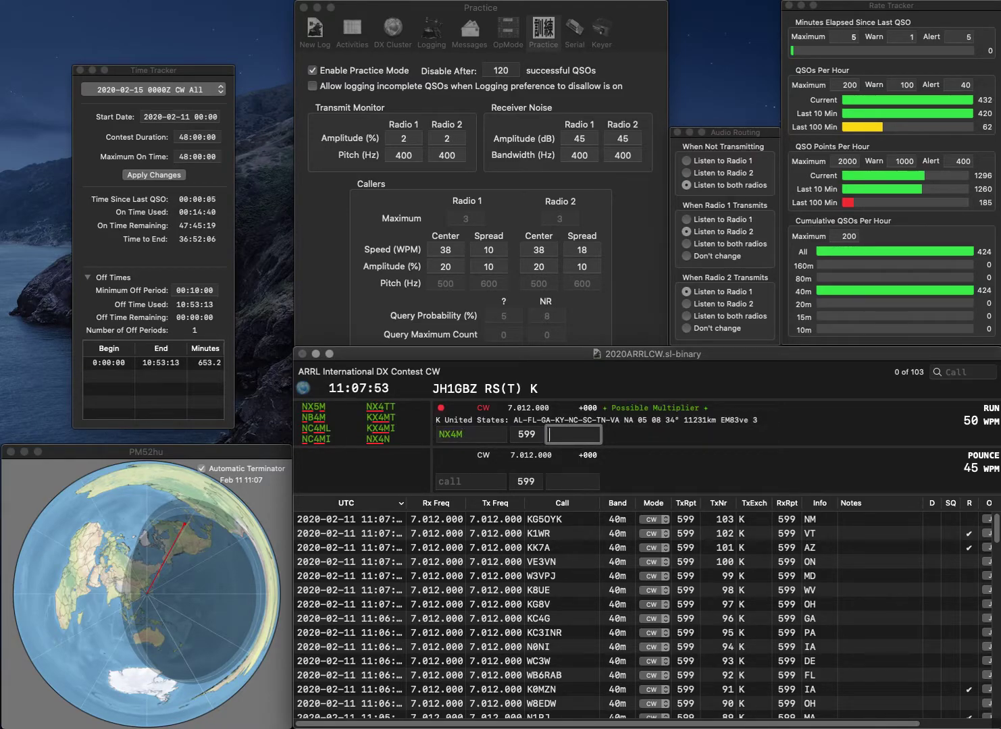
click(450, 434)
key(BackSpace)
text(6V)
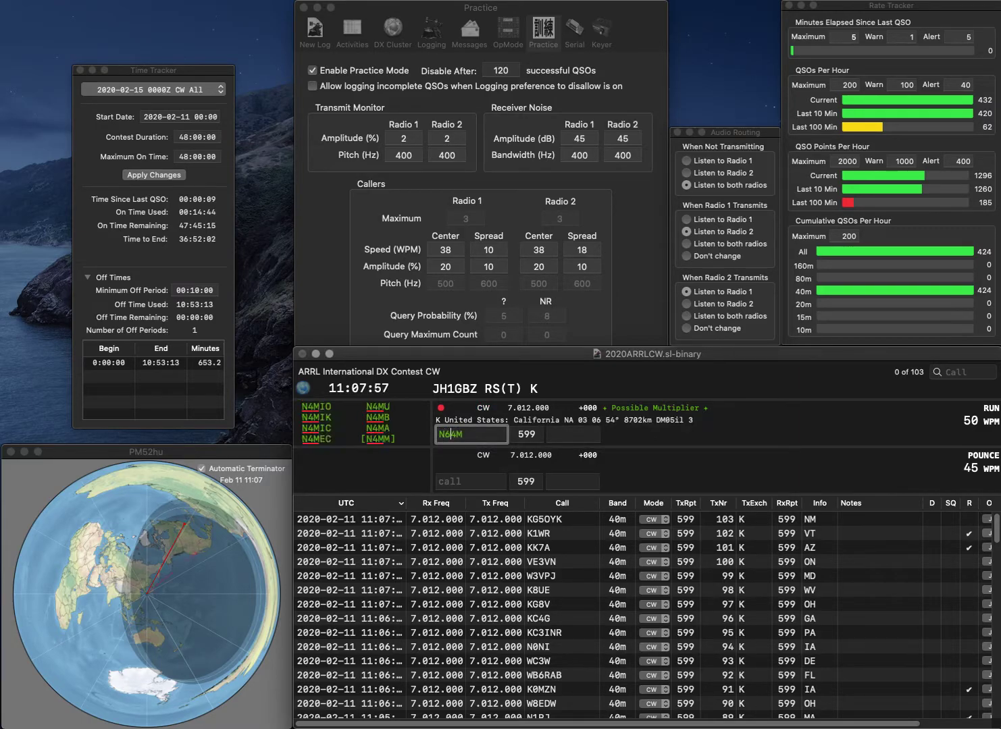
key(Delete)
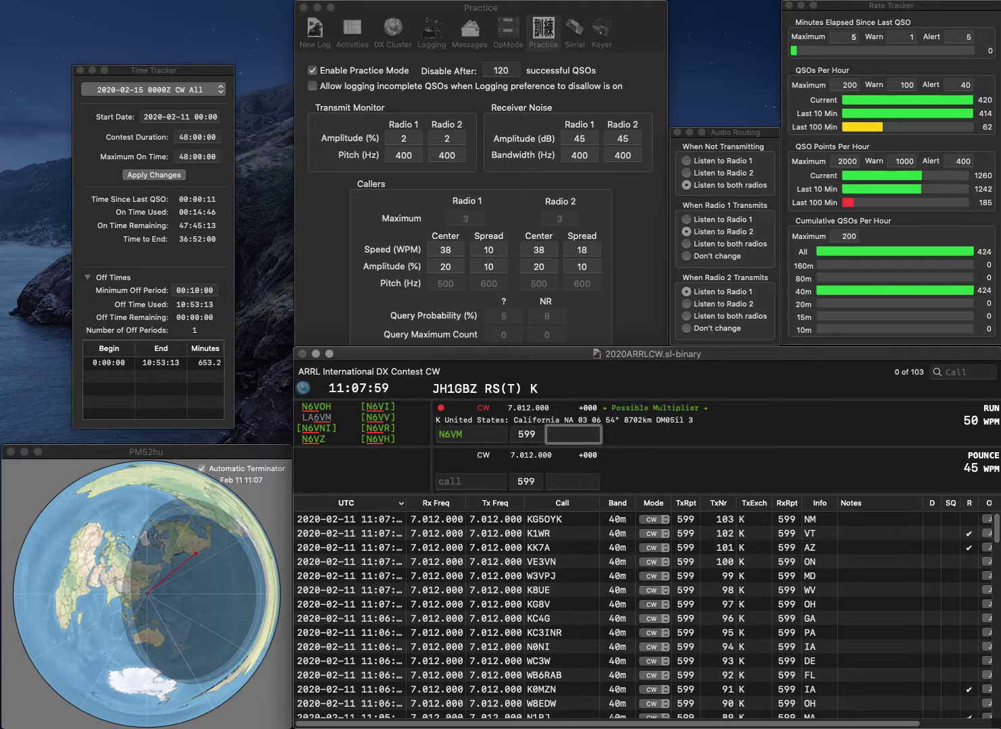
key(BackSpace)
text(4)
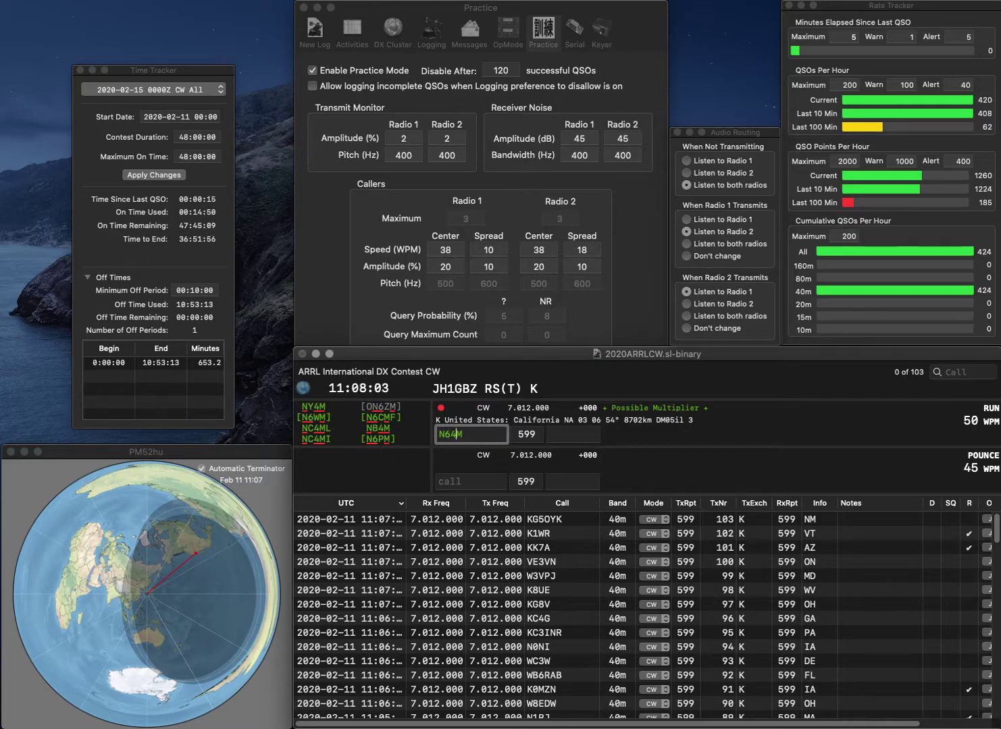
key(BackSpace)
key(BackSpace)
text(B4)
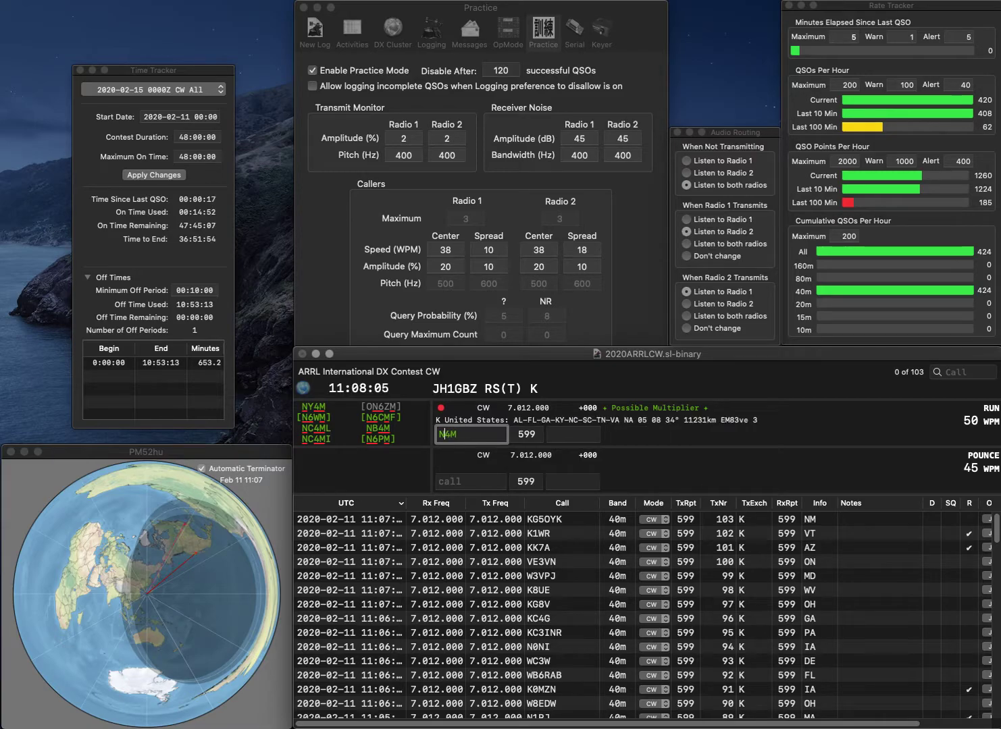
key(Return)
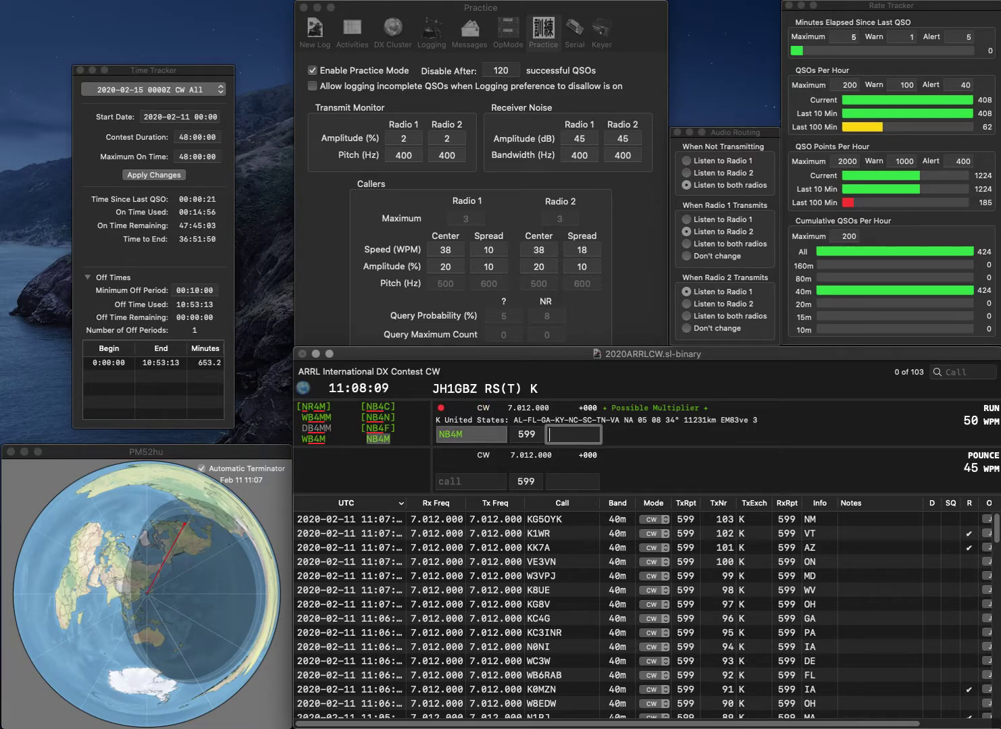
text(SC)
key(Return)
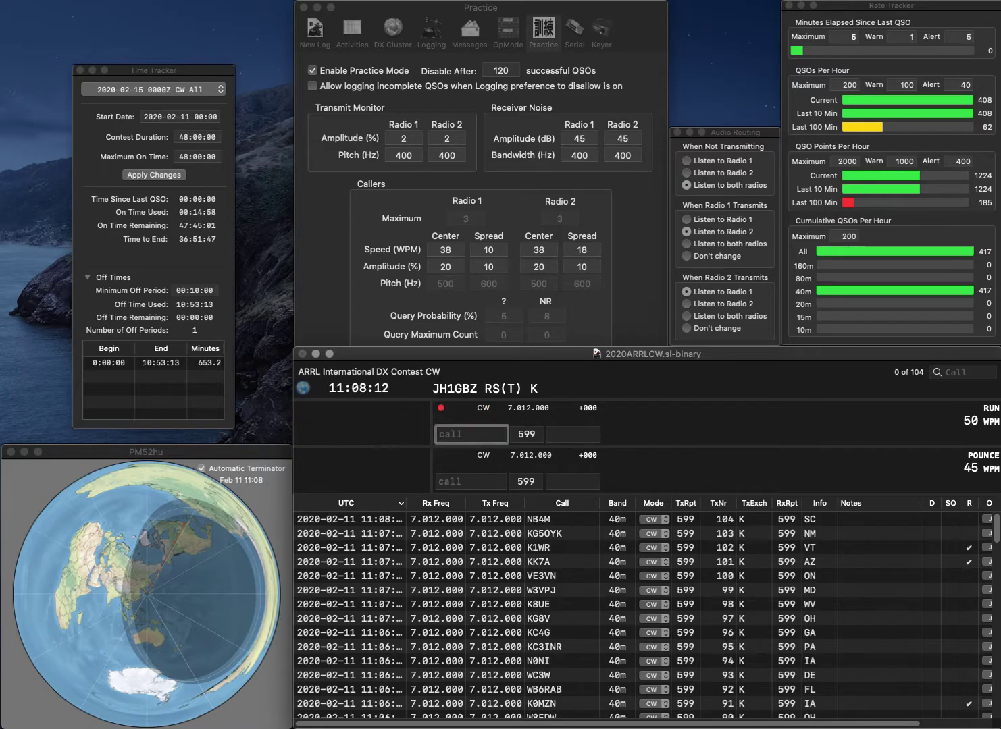
text(K4HHS)
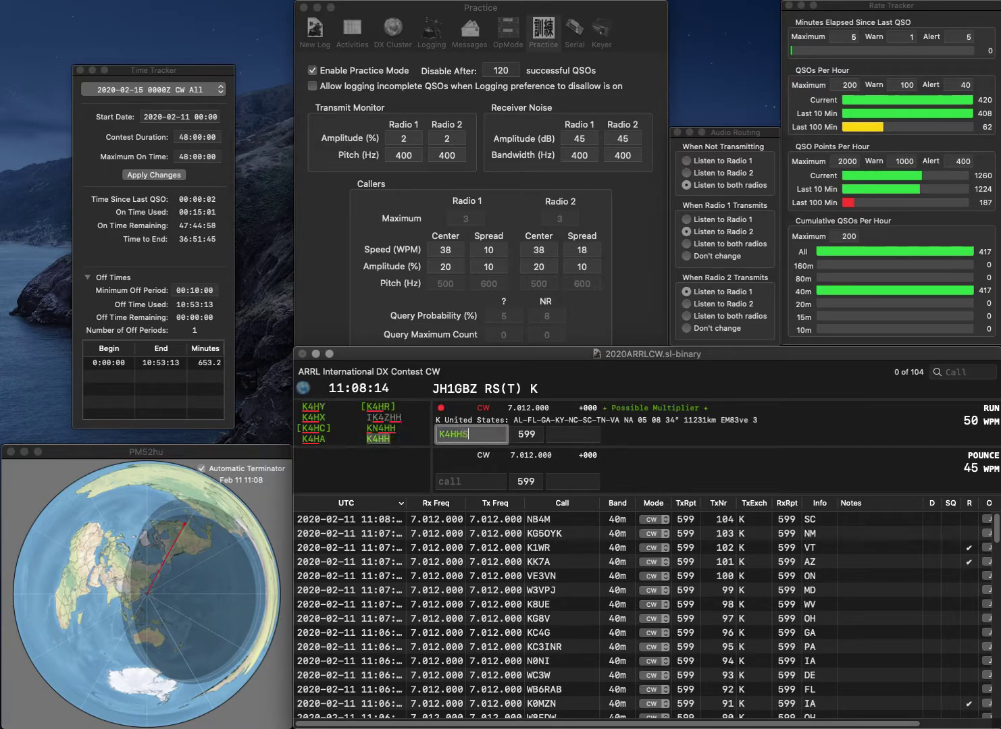
key(BackSpace)
text(B)
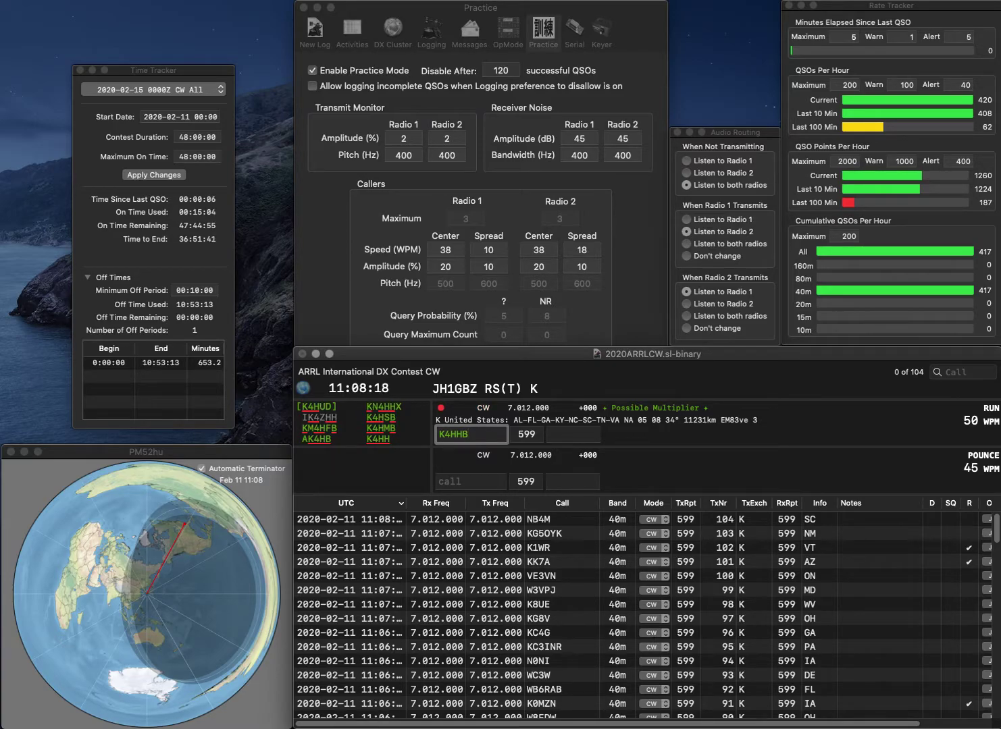
key(BackSpace)
text(S)
key(Return)
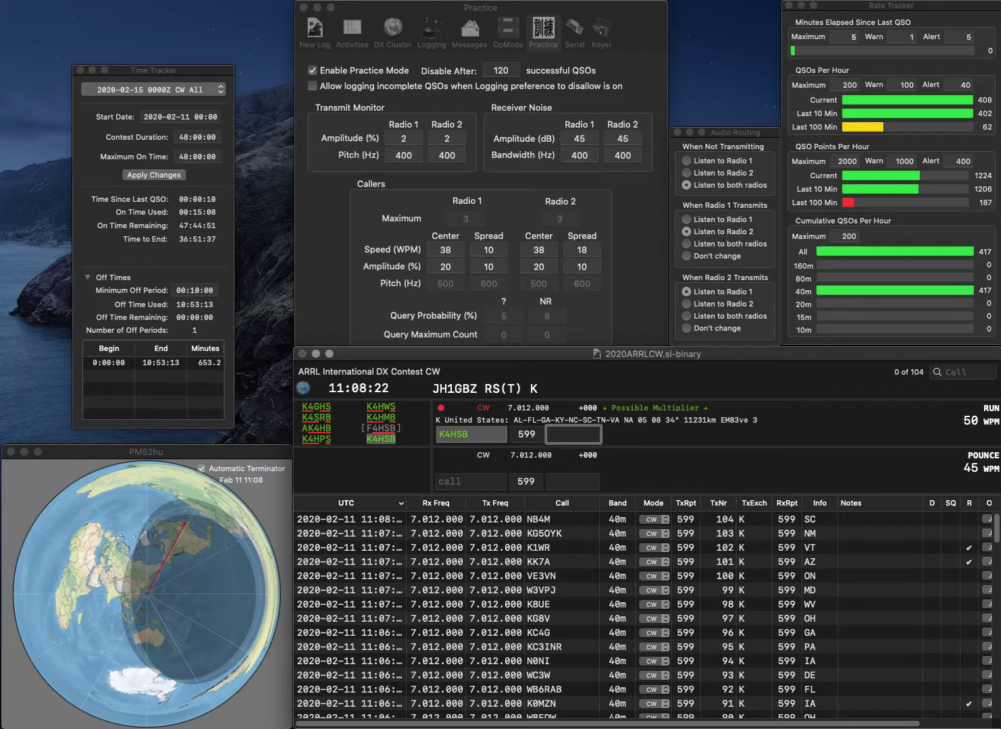
text(GA)
key(Return)
text(W3DYA)
key(Return)
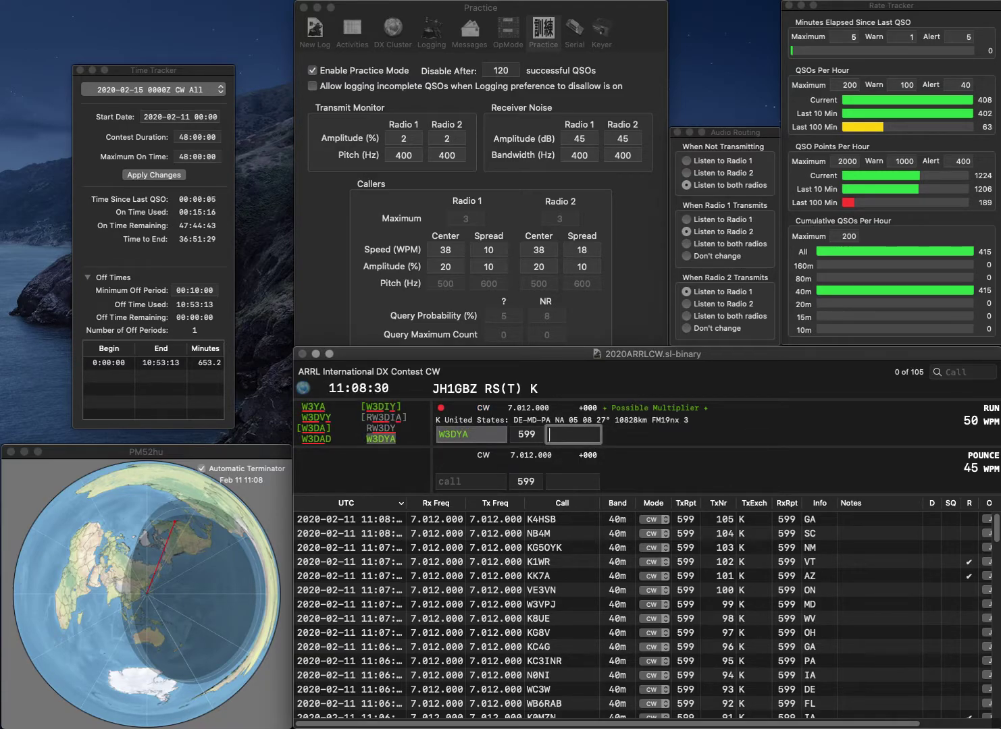
text(PA)
key(Return)
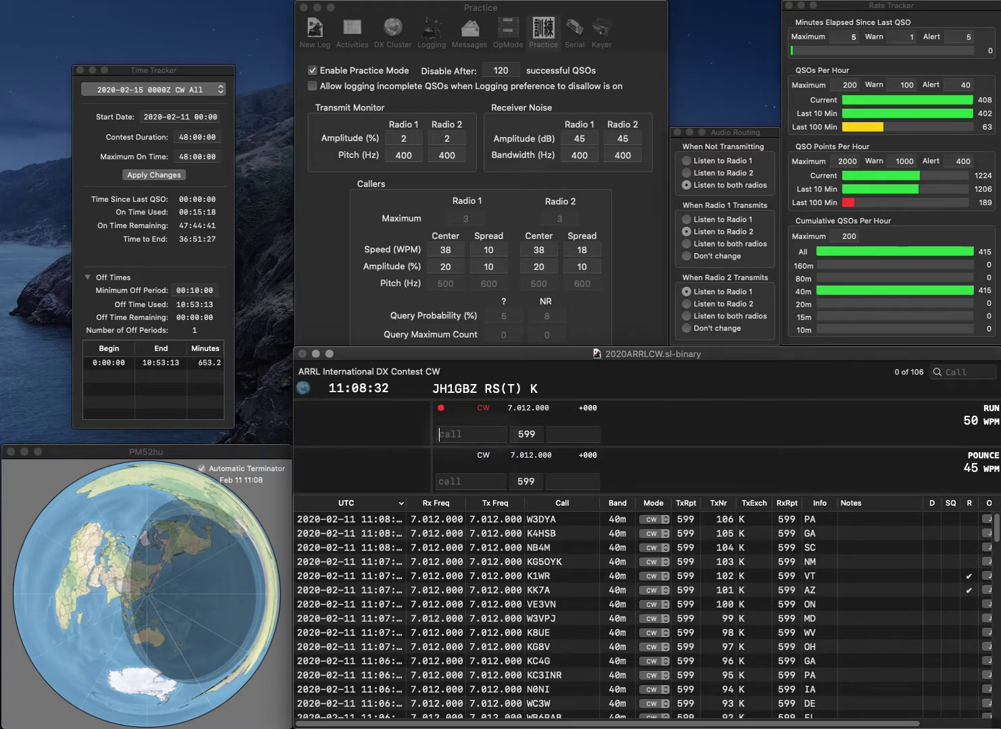
text(K)
key(BackSpace)
text(VE3)
key(BackSpace)
text(4VZ)
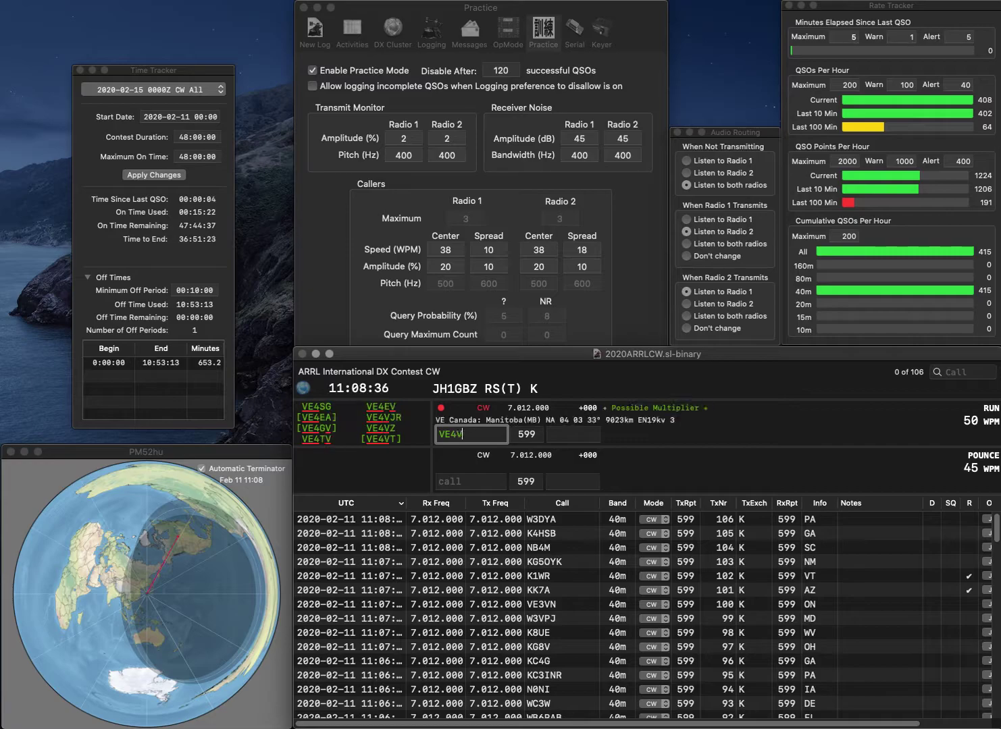
key(space)
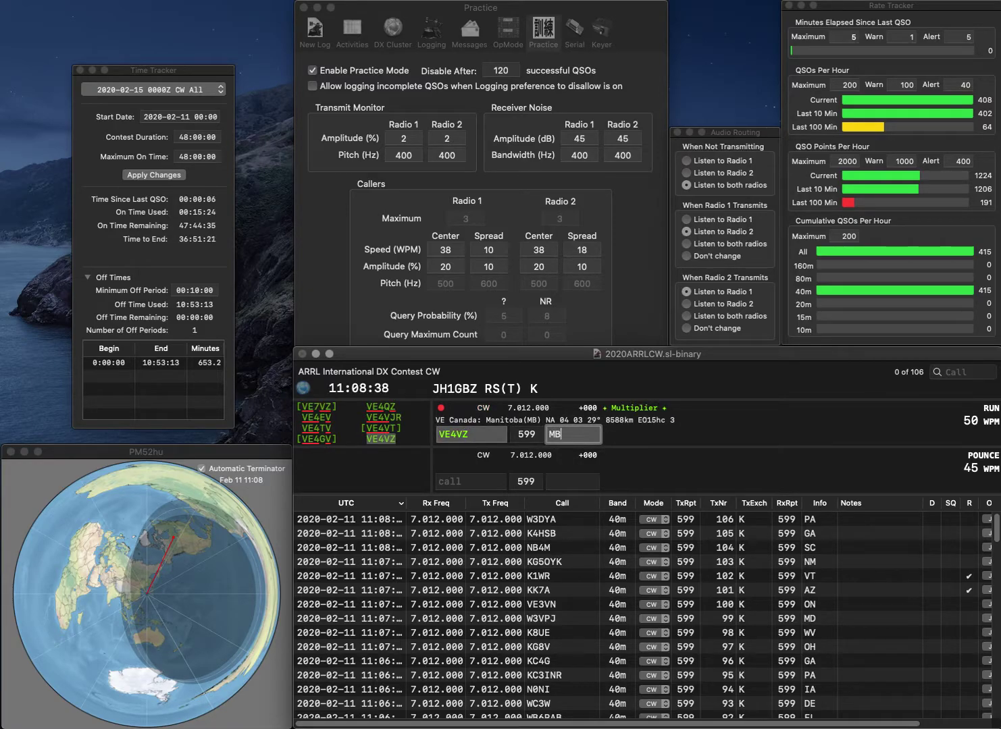
key(Return)
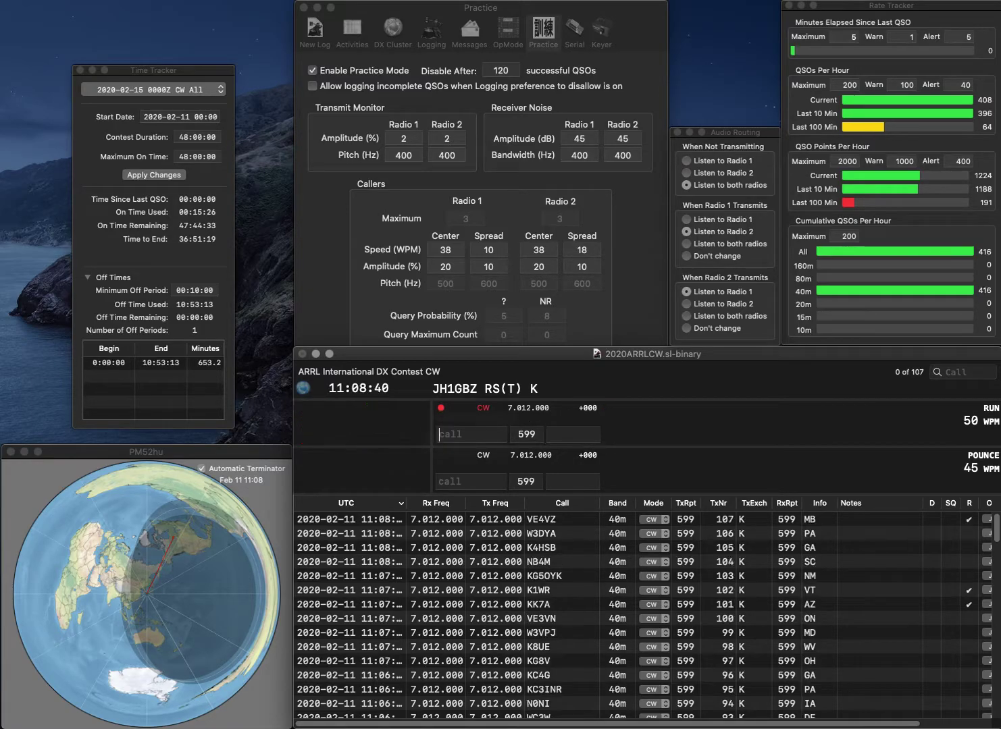
text(KE8KUF)
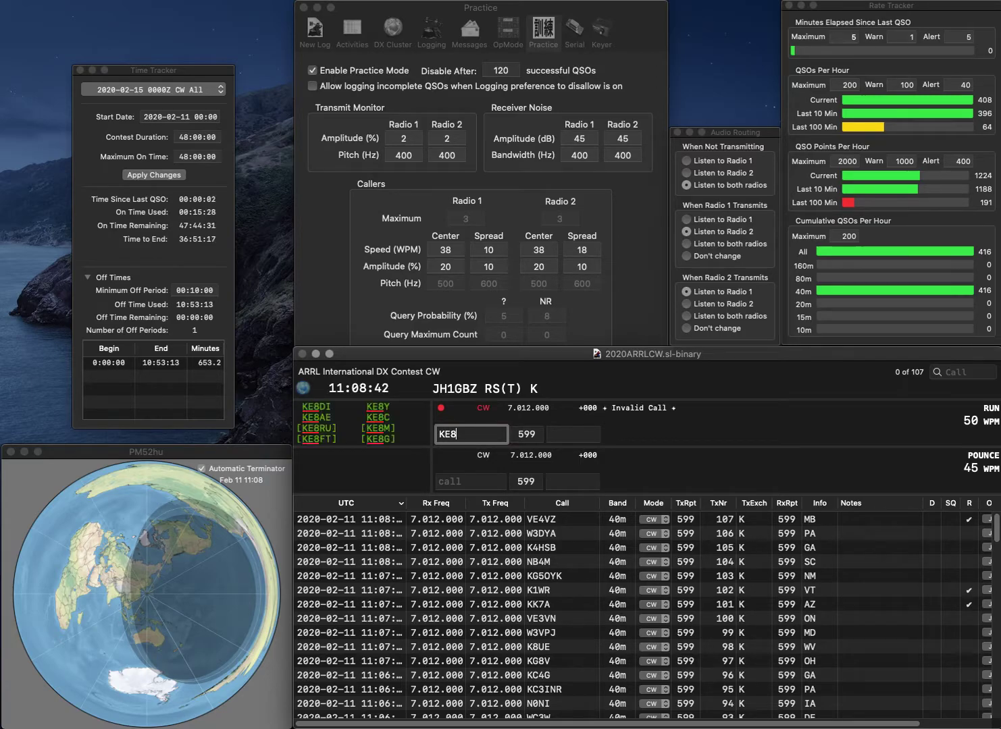
key(space)
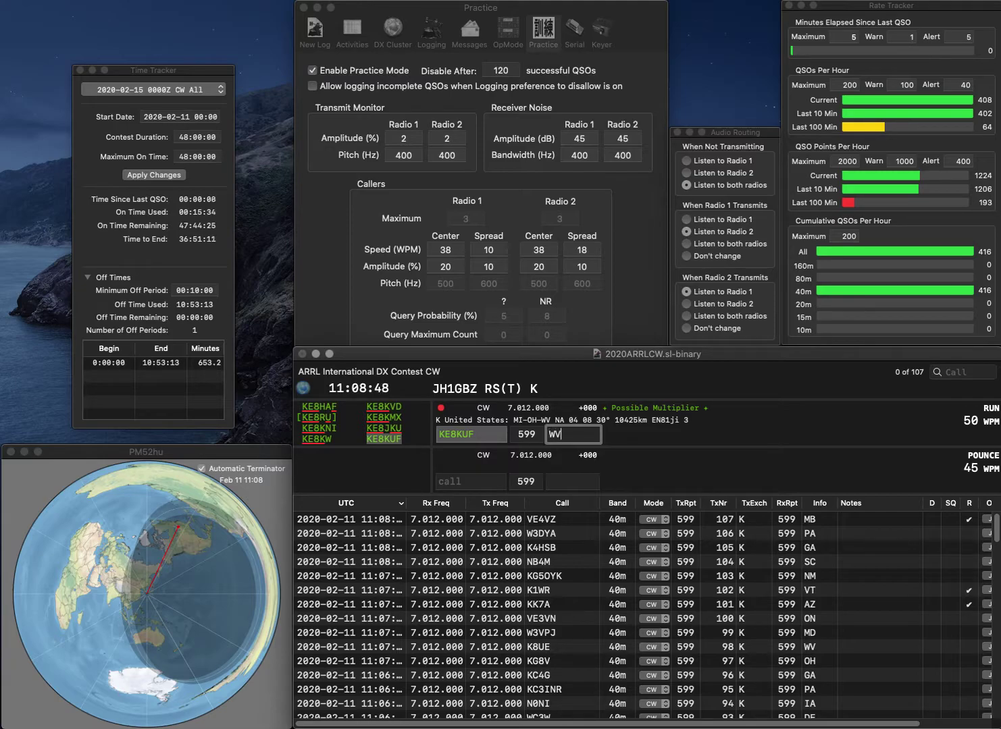
key(Return)
text(K5)
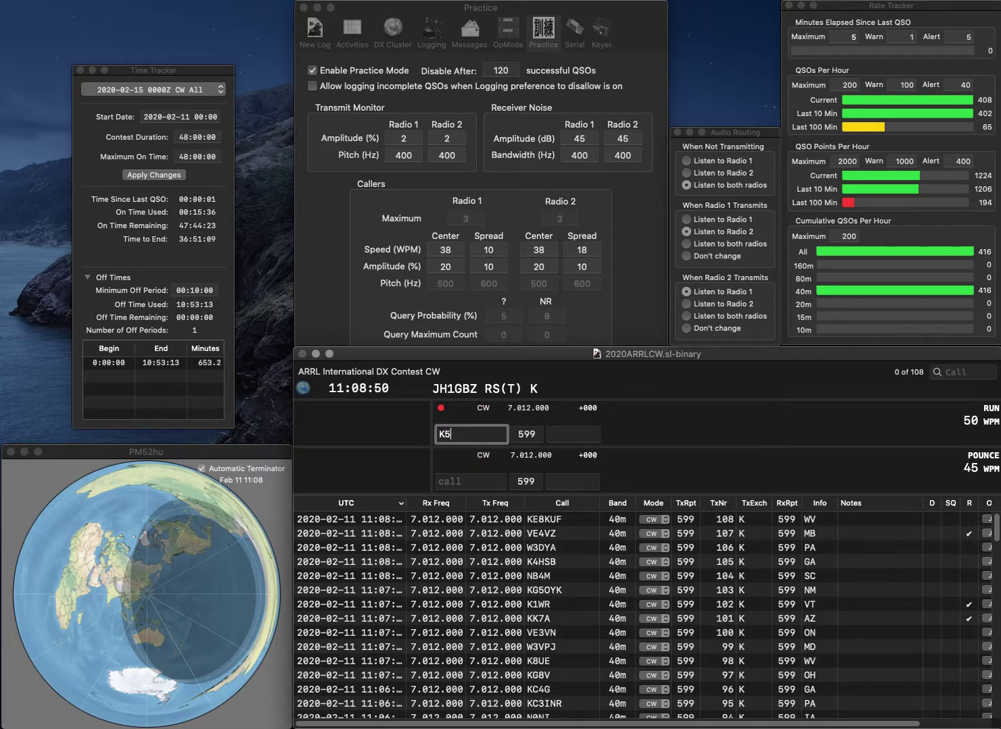
text(CKS)
key(space)
text(AR)
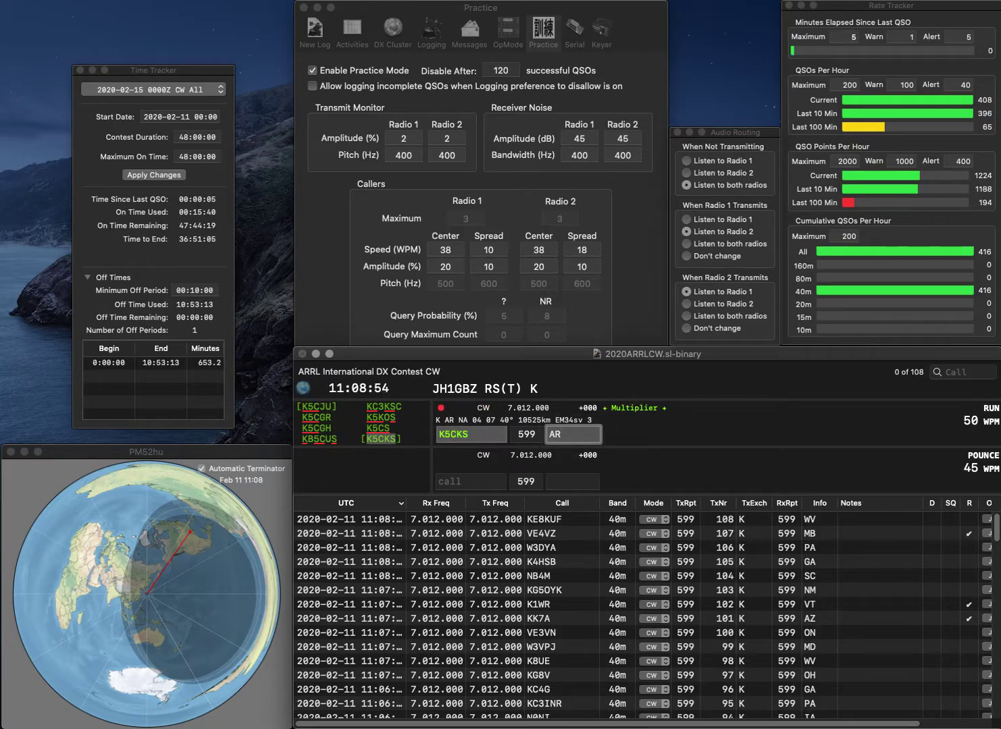
key(Return)
Log the contact with VA3SUG on the run radio, with received exchange ON.
text(VA3SA)
key(BackSpace)
text(UG)
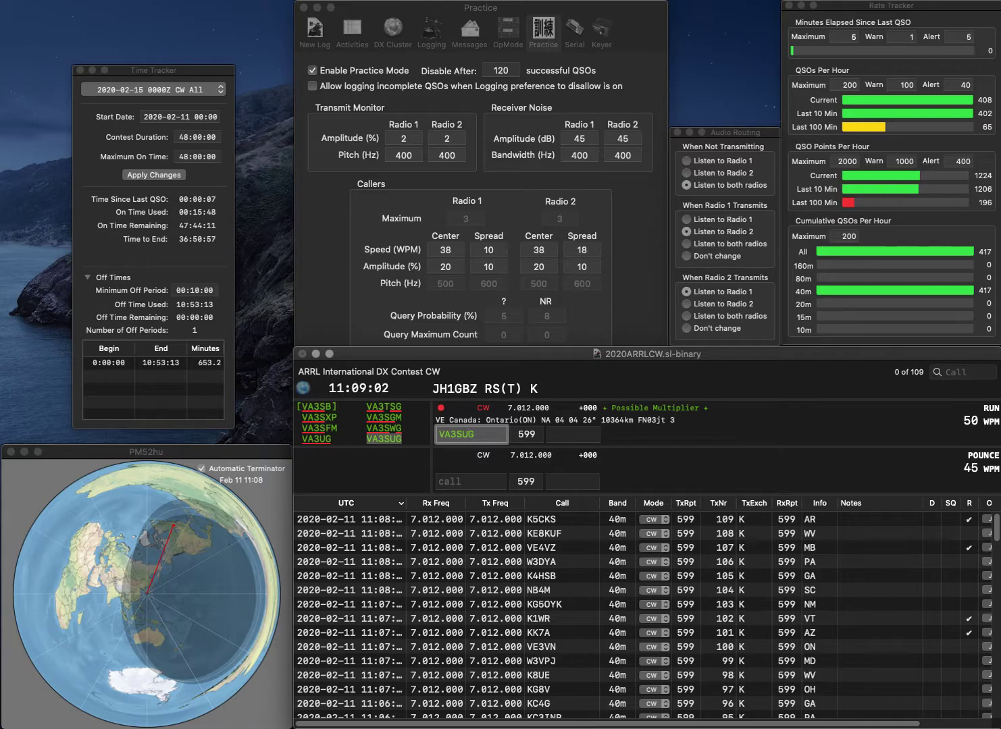
key(Return)
text(ON)
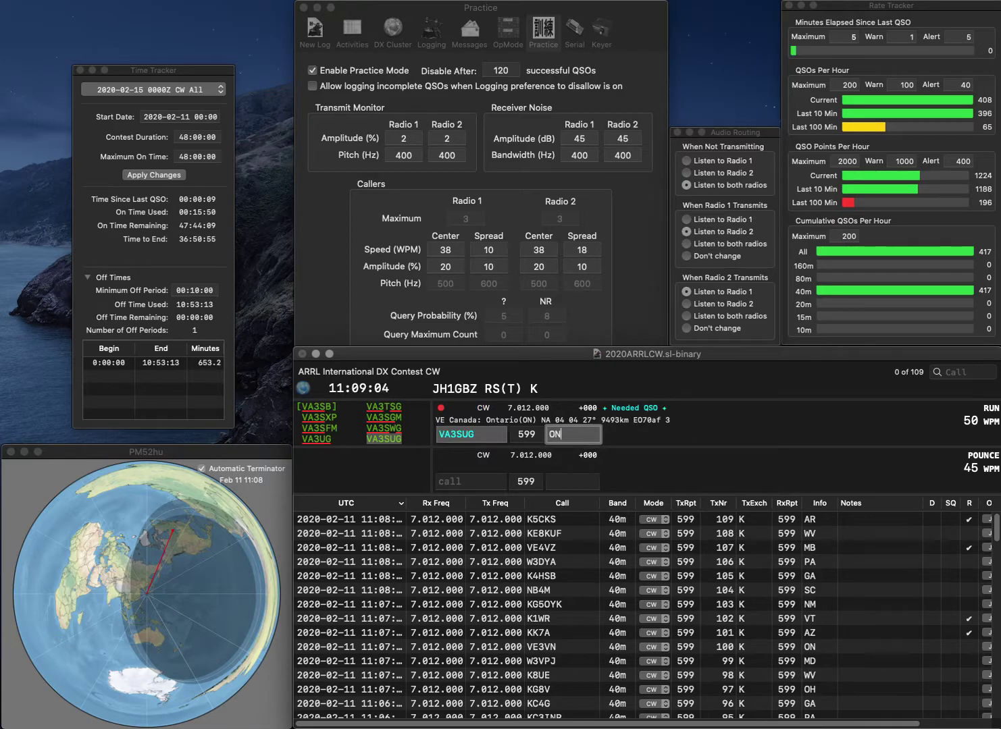
key(Return)
text(K7VOA)
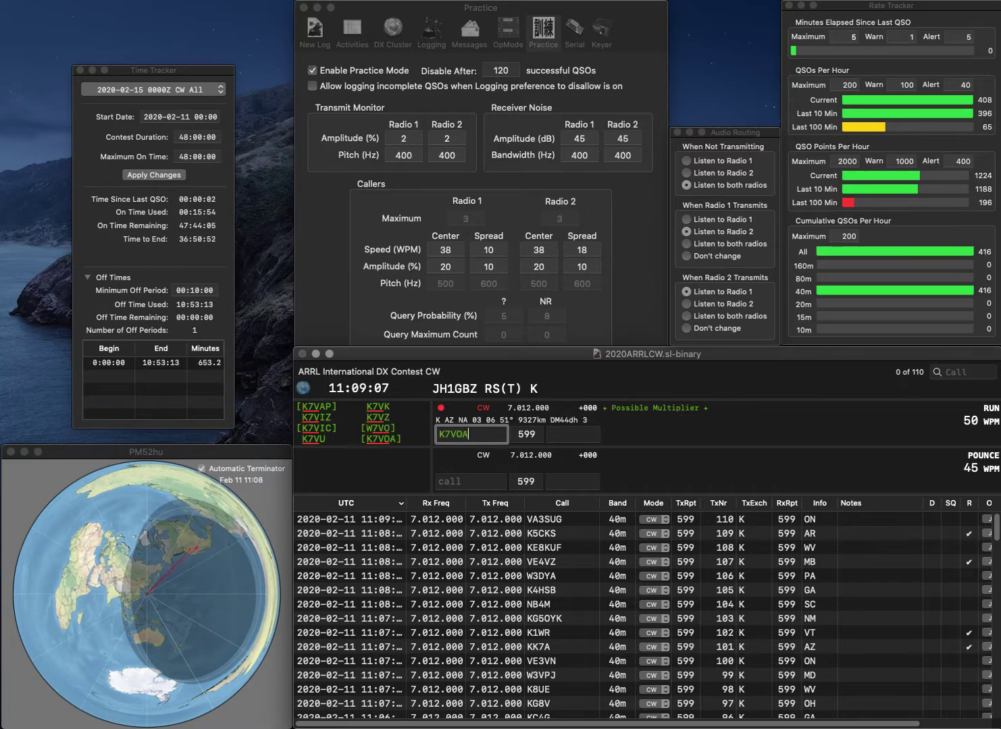
key(space)
text(AZ)
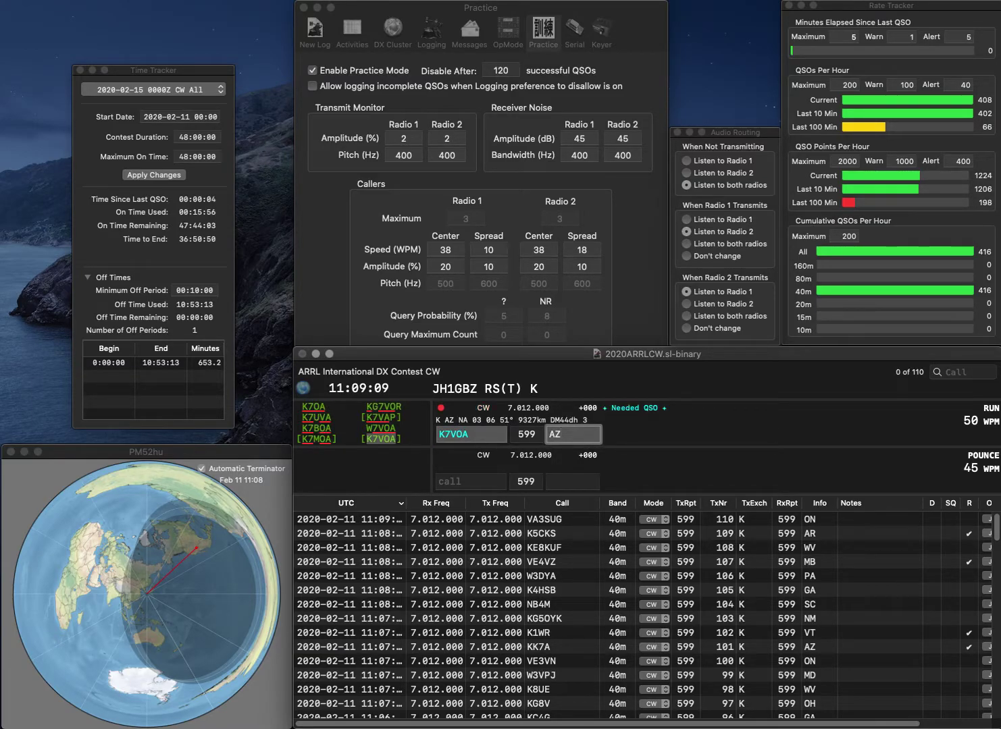
key(Return)
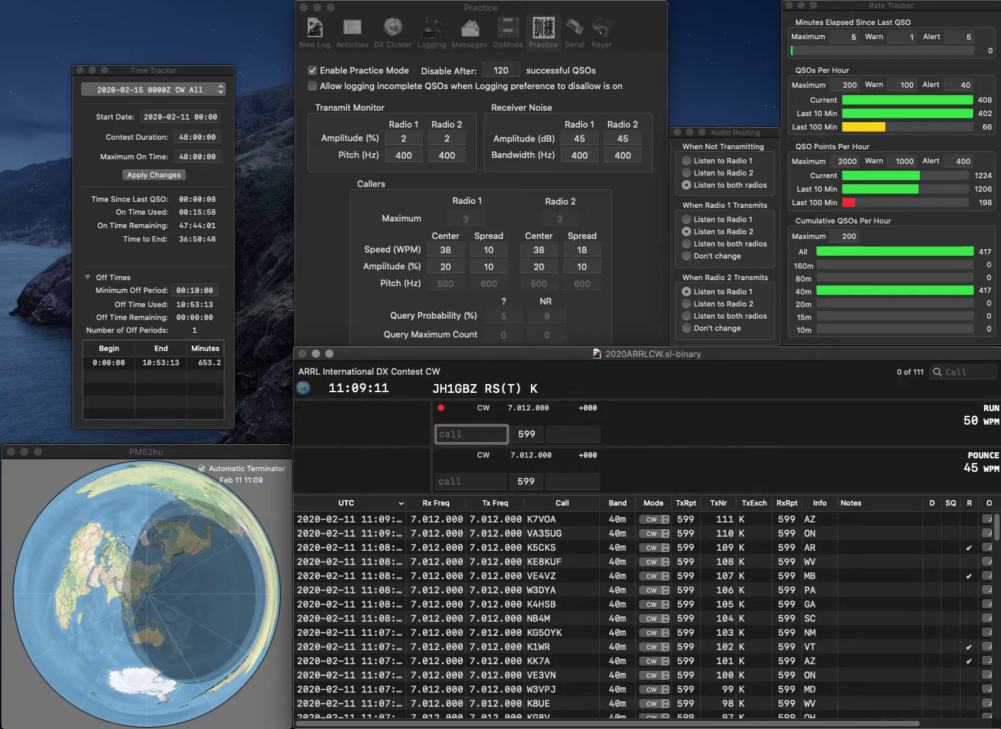
Log the contact with N2IK on the run radio, with received exchange NY.
text(N2IK)
key(space)
text(N)
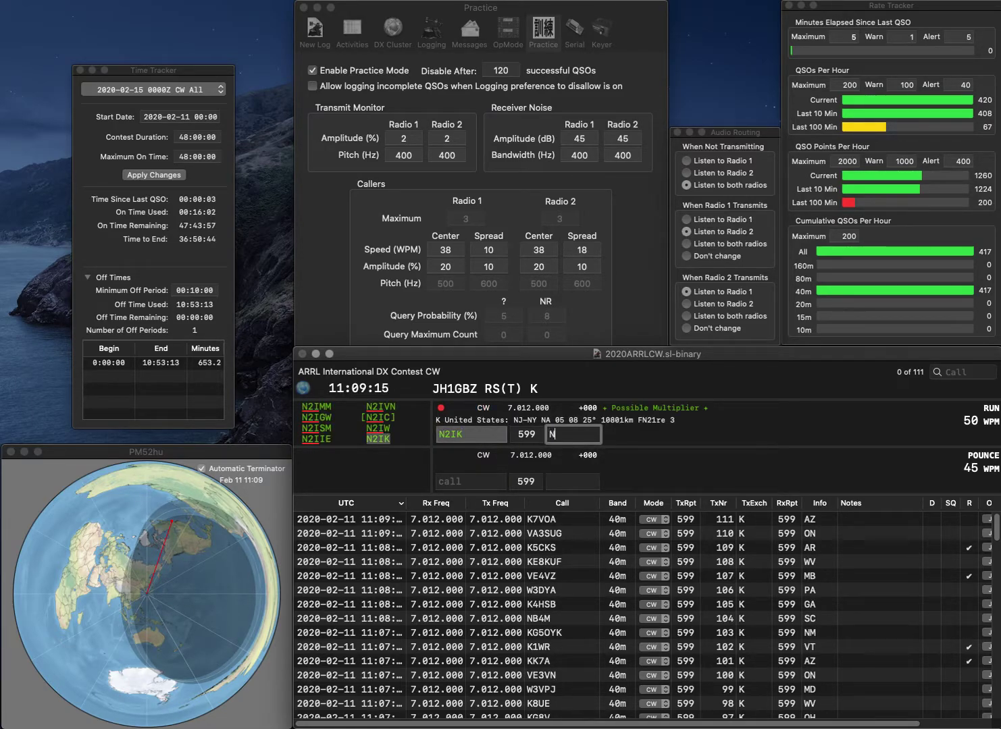
text(Y)
key(Return)
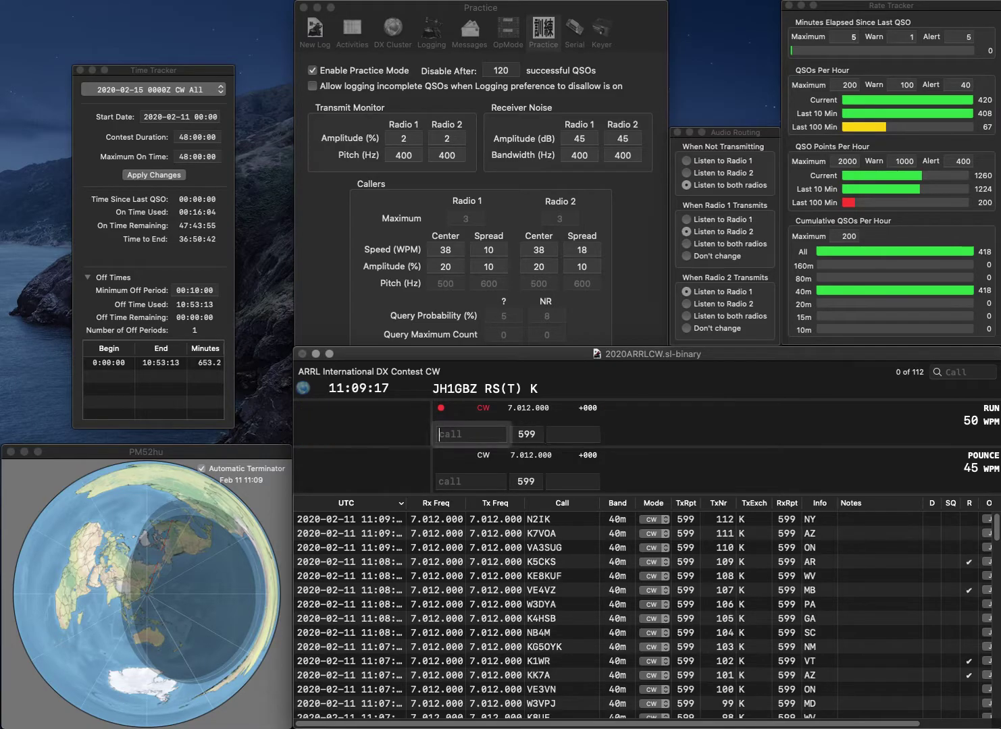
text(K2F)
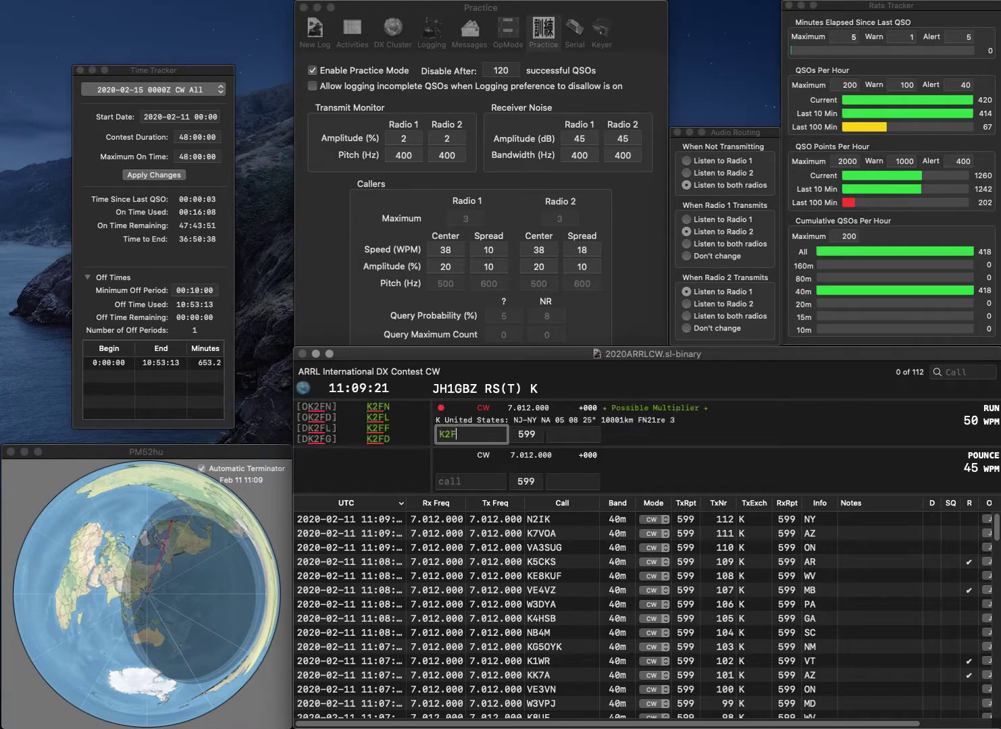
key(BackSpace)
text(ABB)
key(space)
text(NJ)
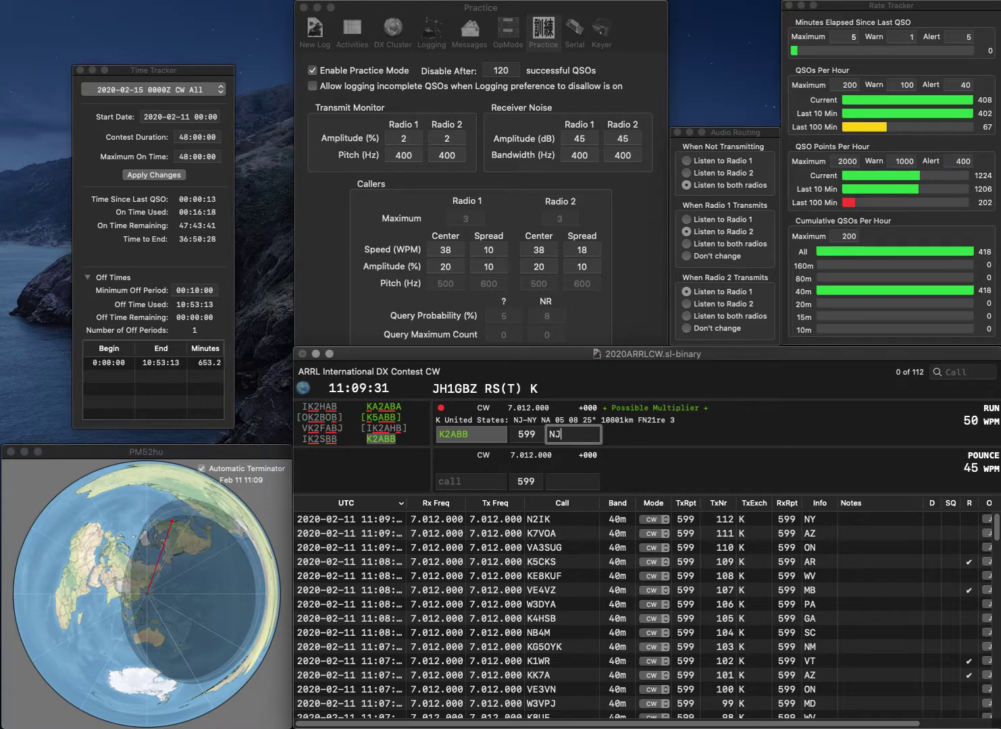
key(Return)
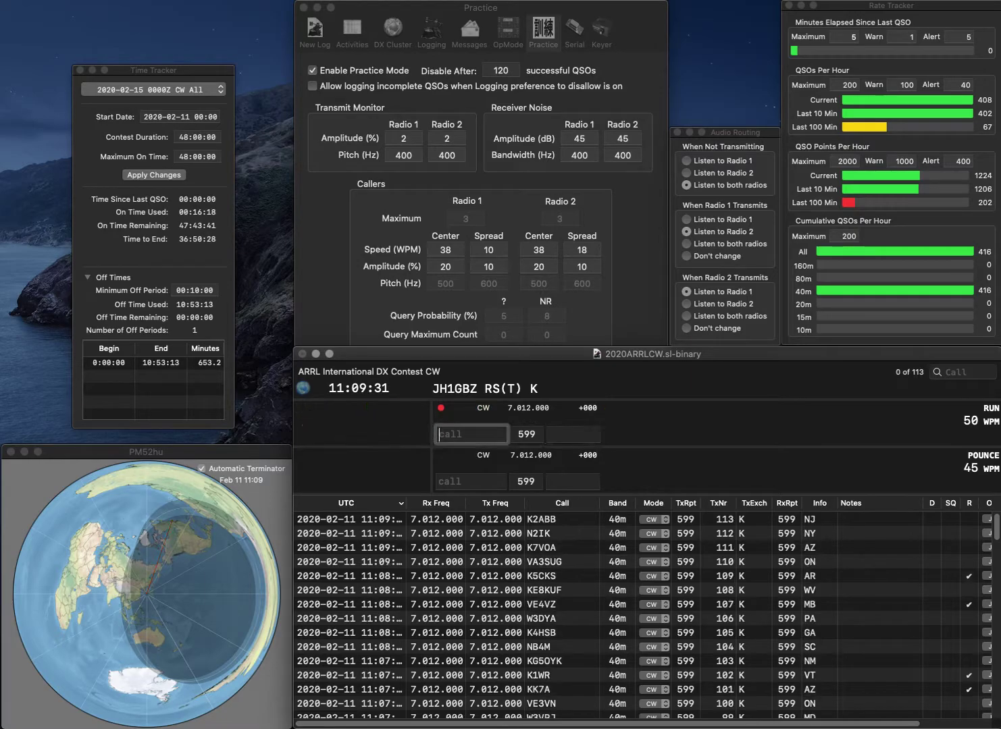
text(VE3ORF)
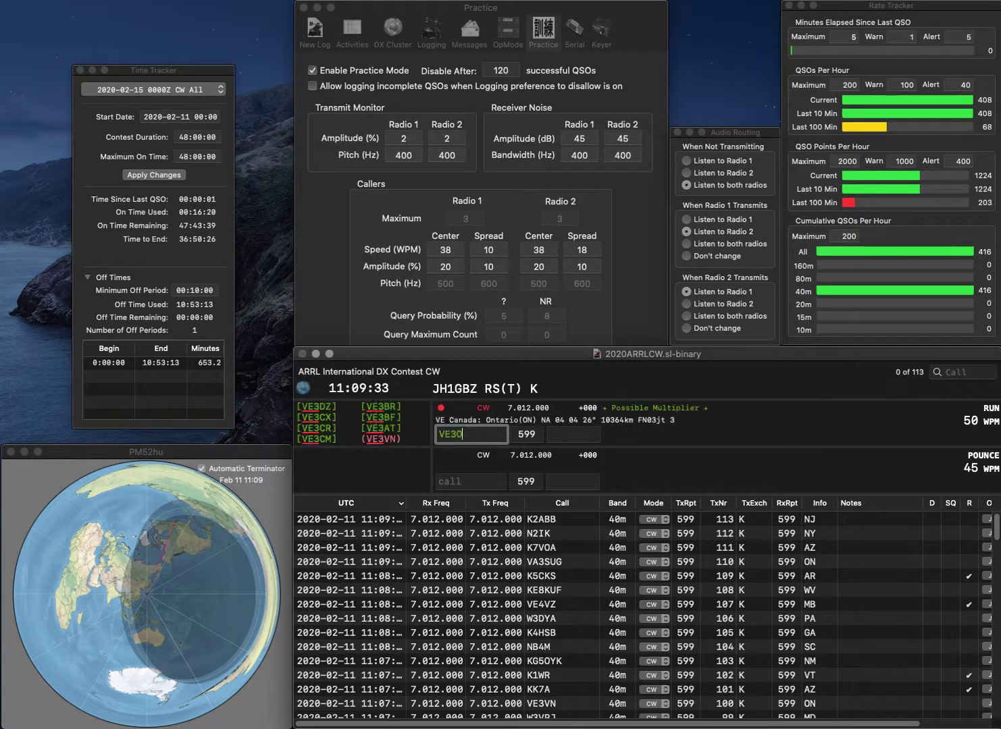
key(Tab)
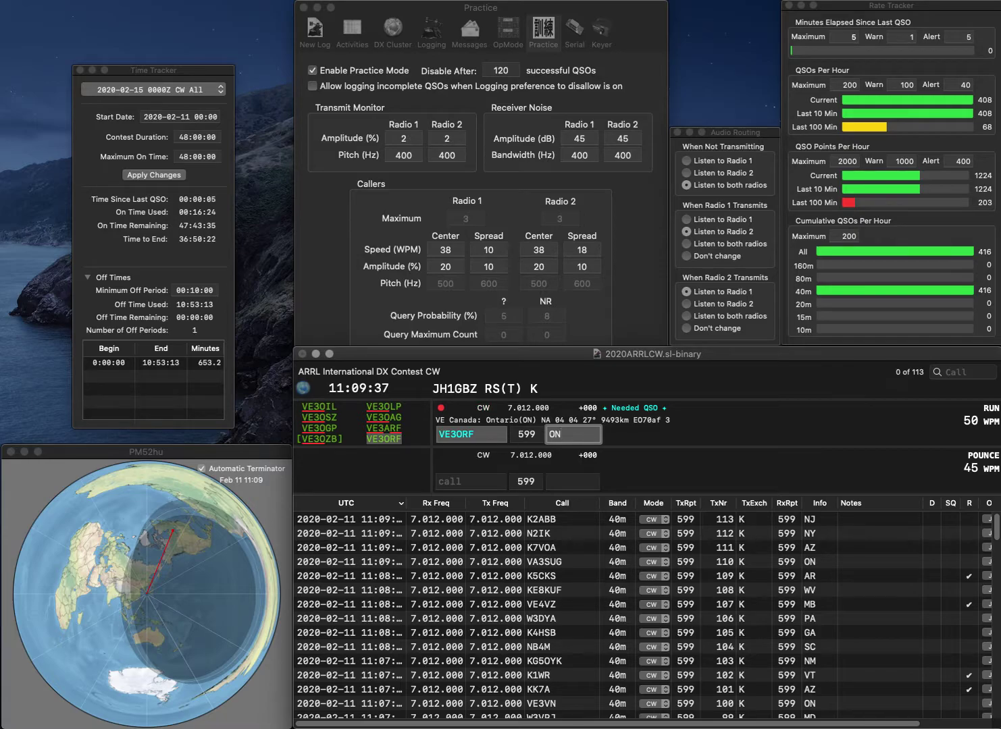
key(Return)
text(W4)
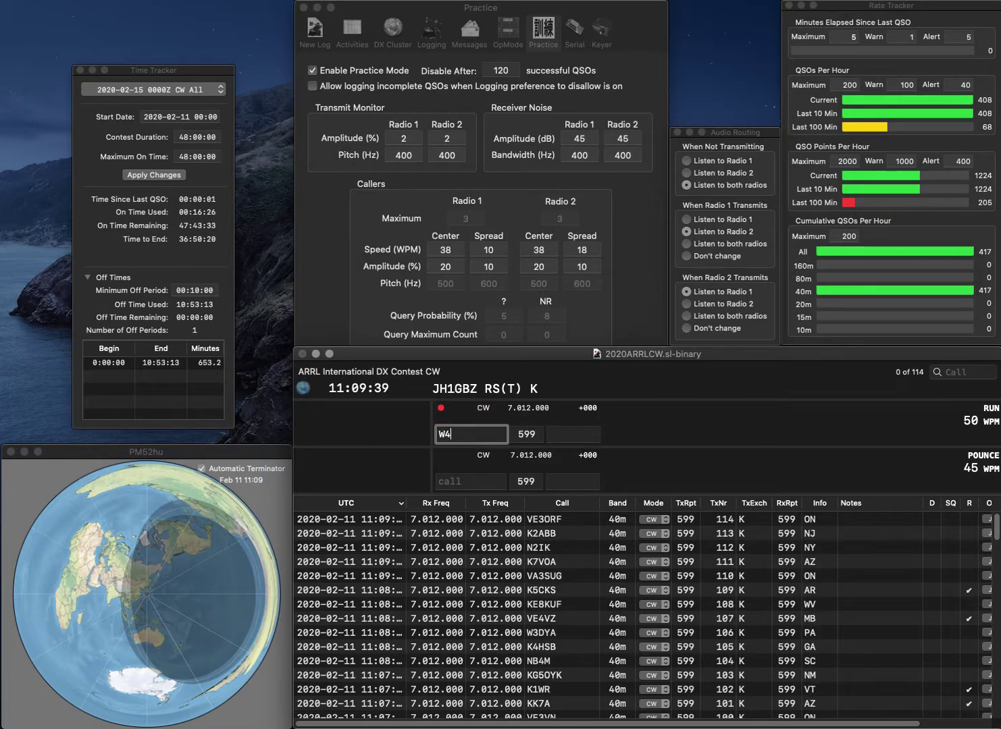
text(OG)
key(Tab)
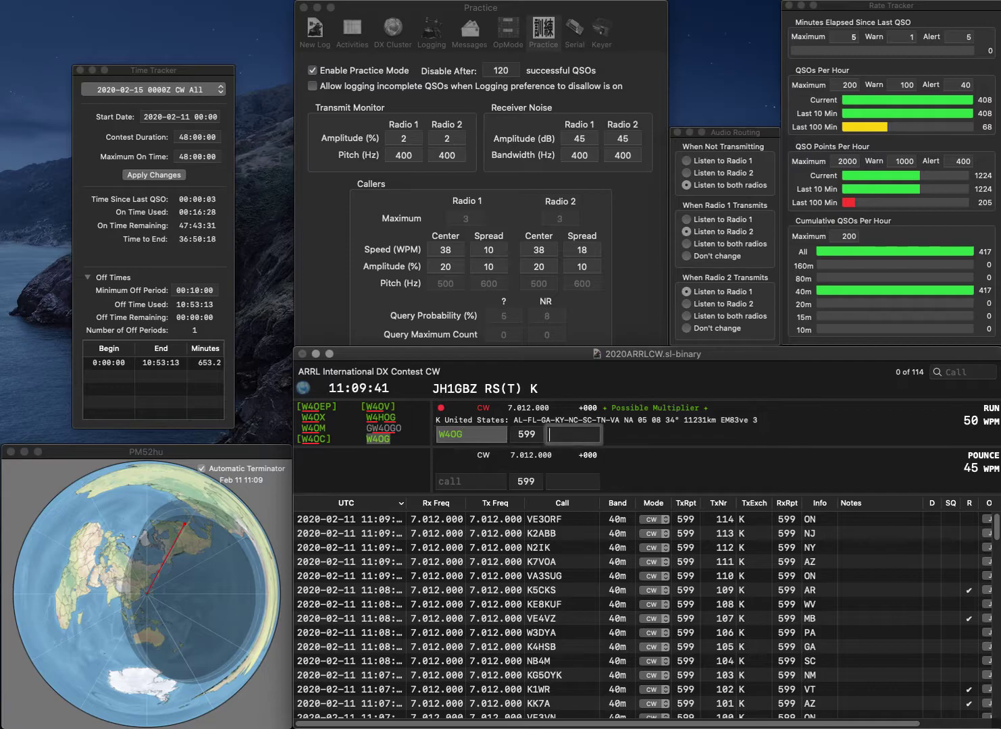
text(NC)
key(Return)
text(N6PAW)
key(Tab)
text(N6PA)
key(Return)
Log the contact with NR3N on the run radio, with received exchange PA.
text(NR3N)
key(Return)
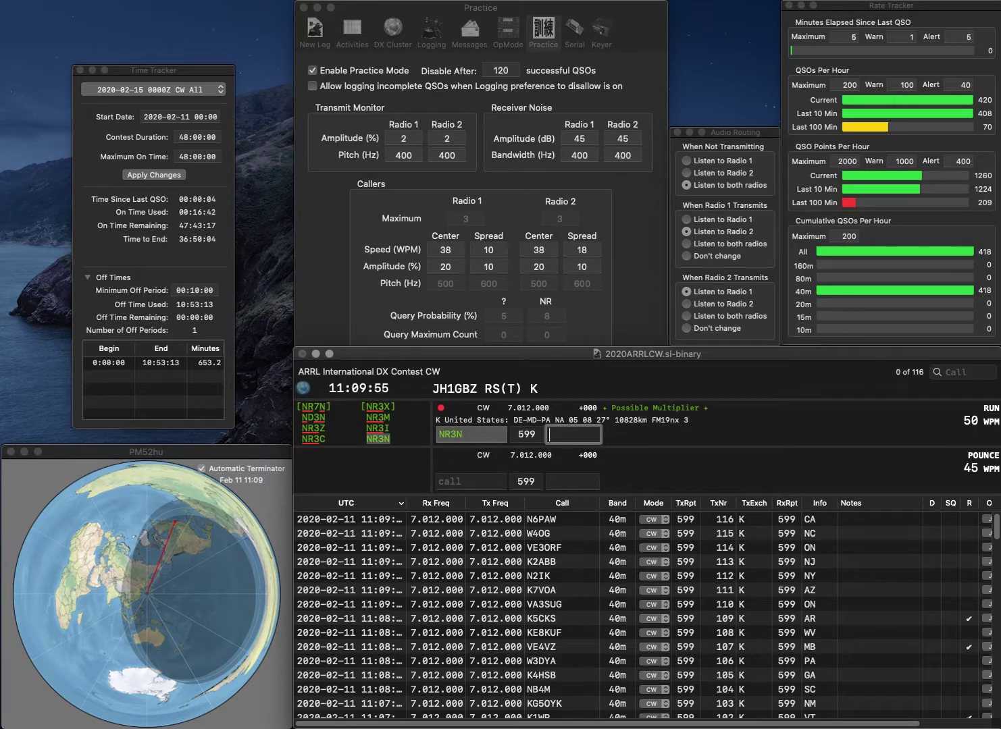
text(PA)
key(Return)
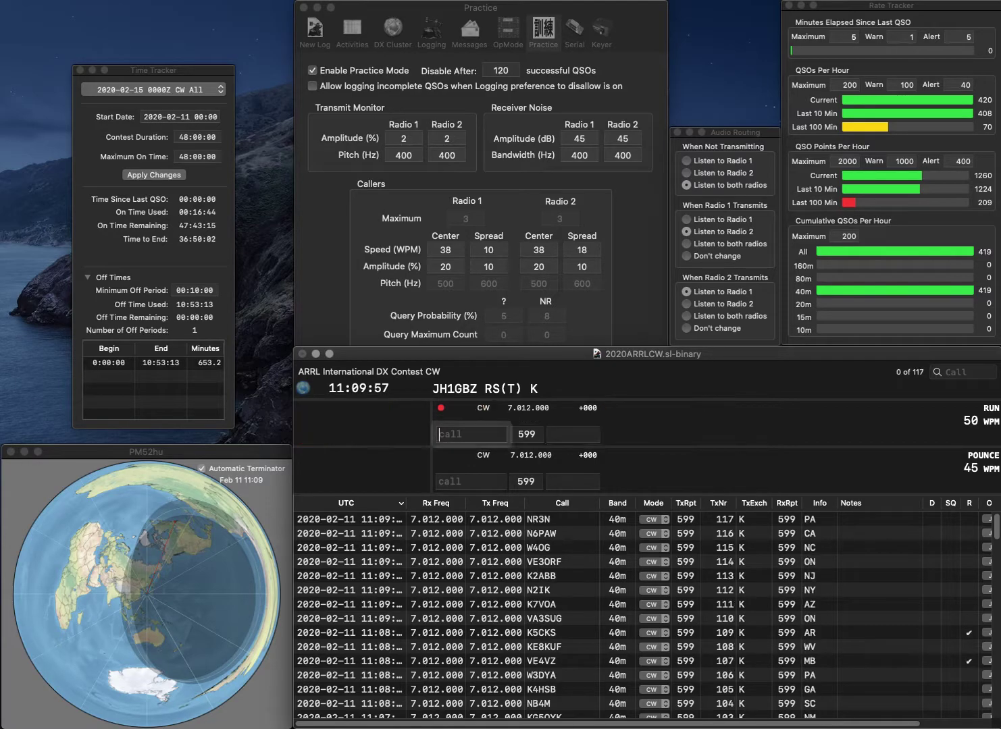
text(W4OG)
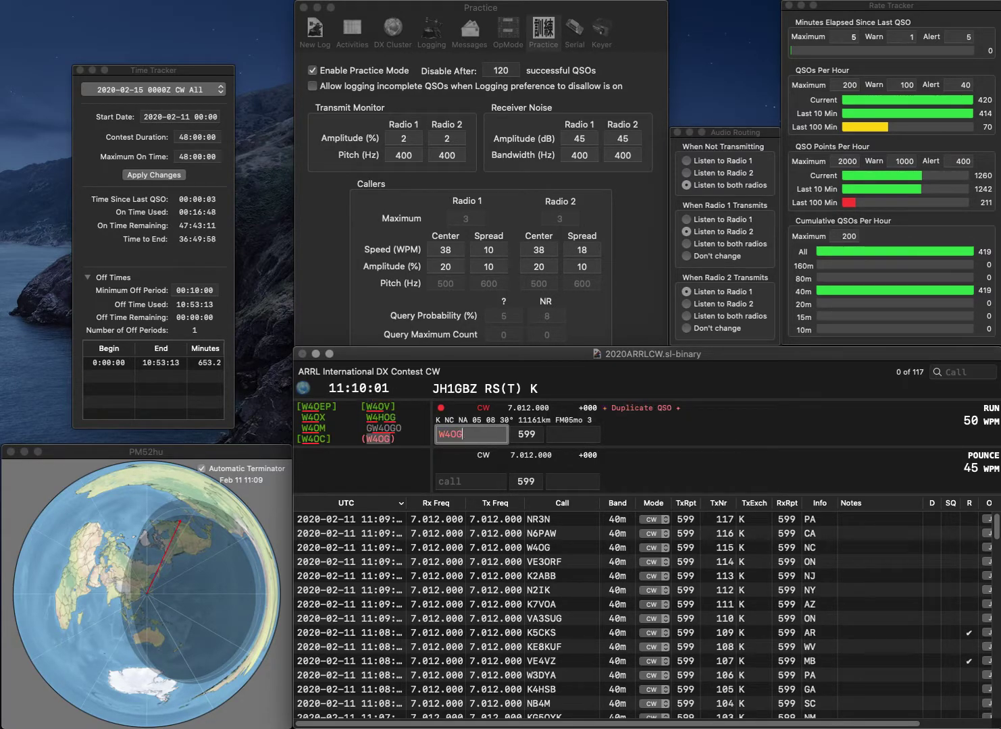
key(space)
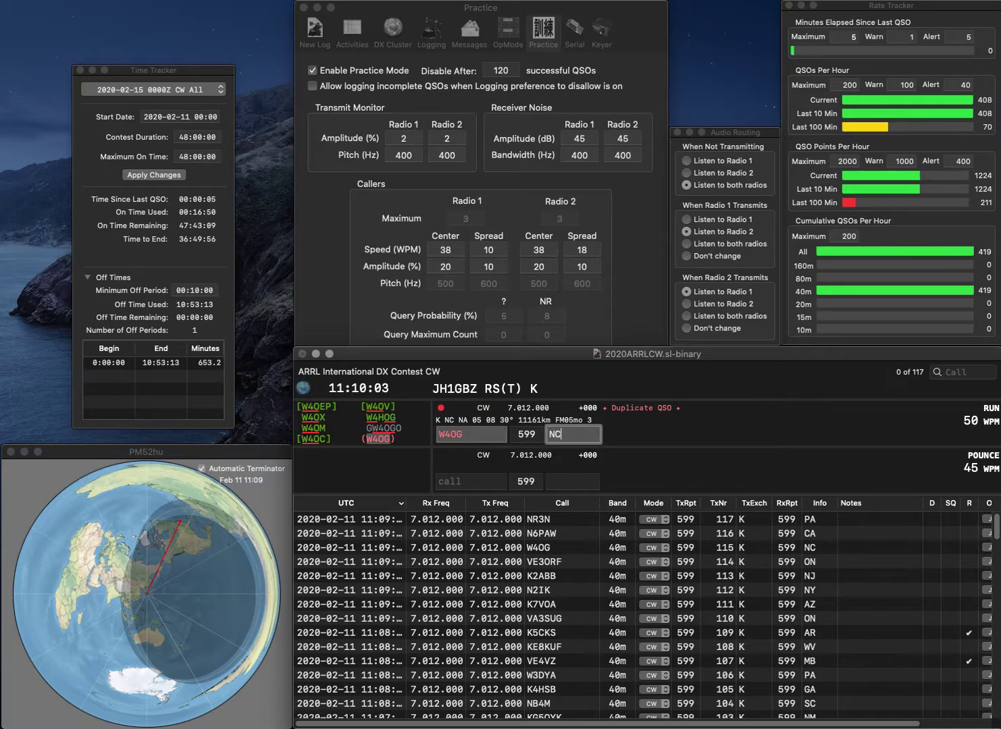
key(Return)
text(K)
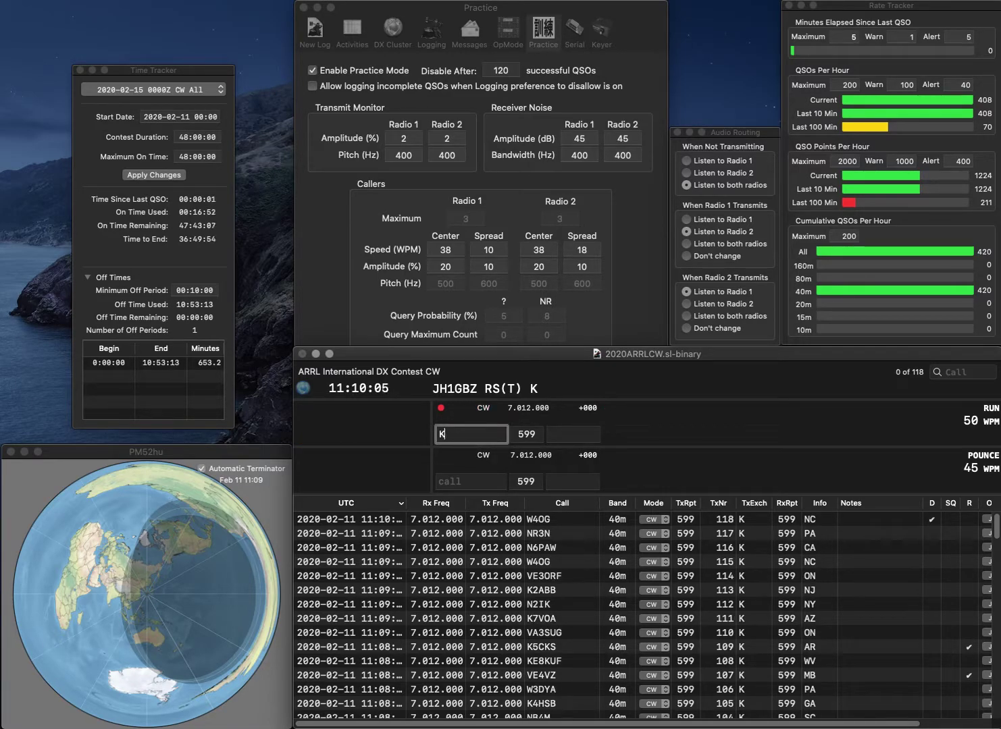
text(A3UJE)
key(Return)
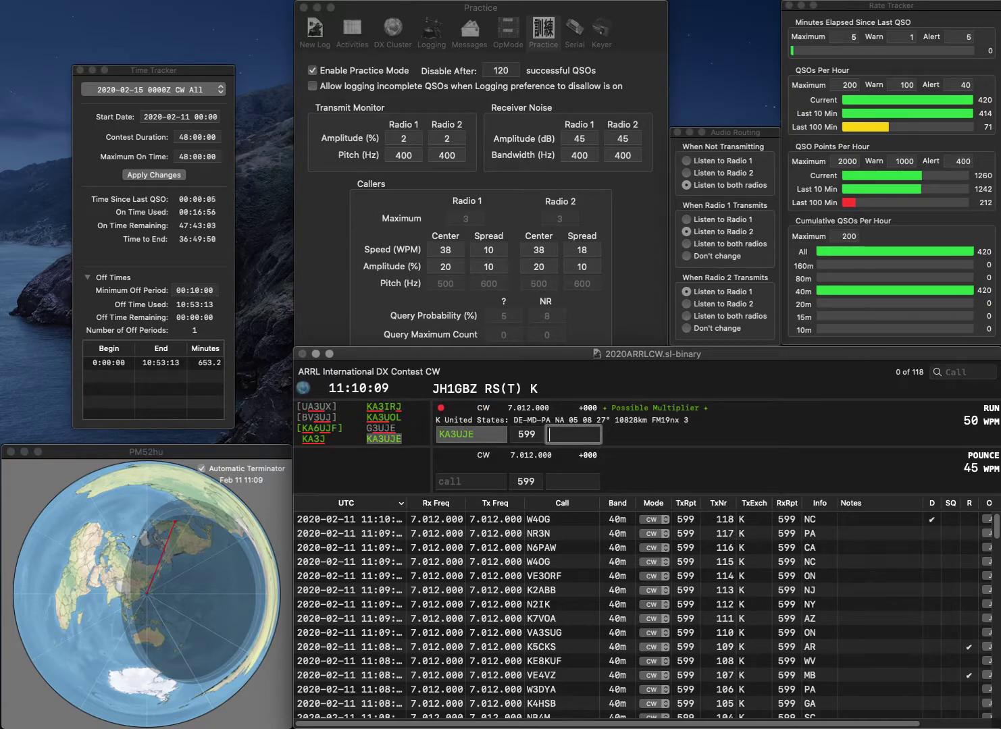
text(MD)
key(Return)
text(VE6LK)
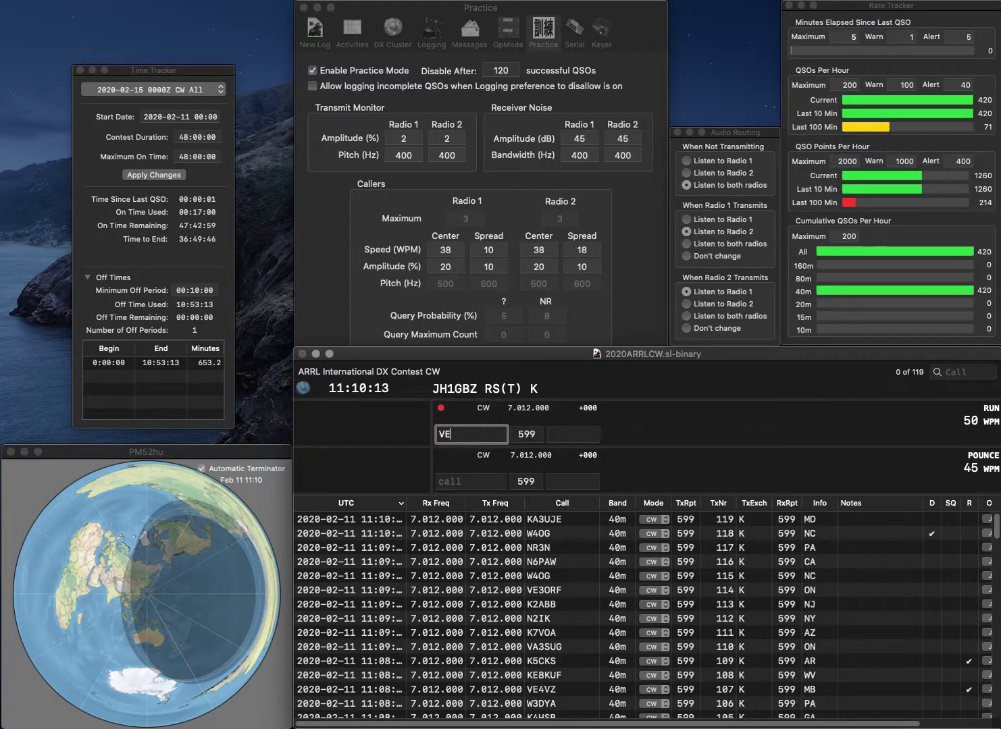
key(Return)
text(AB)
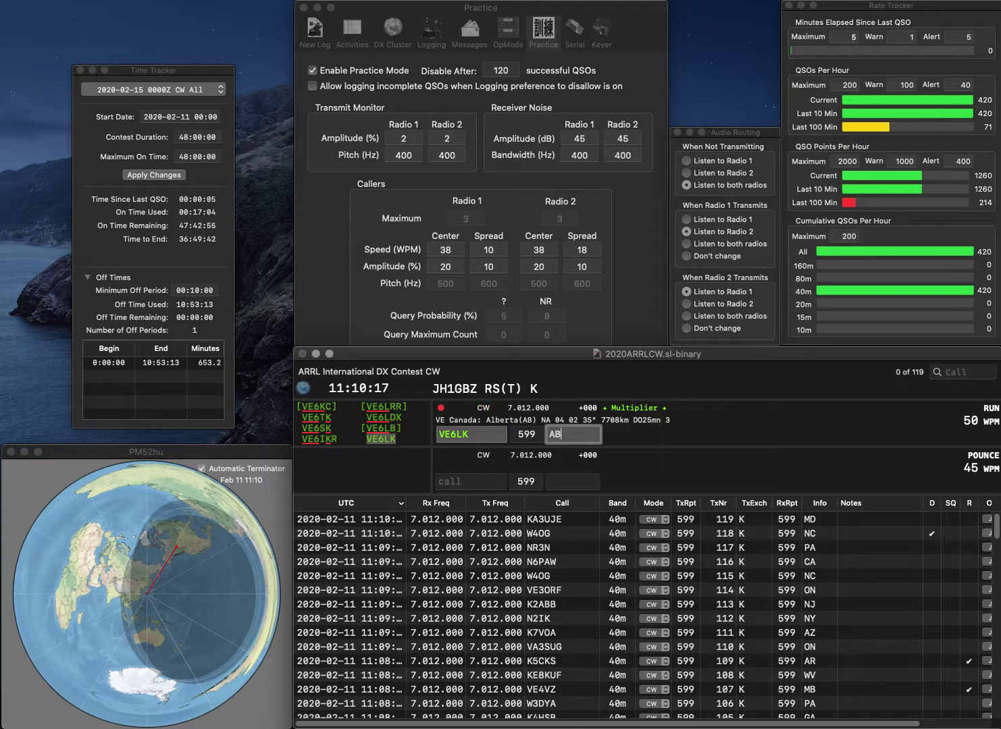
key(Return)
click(312, 71)
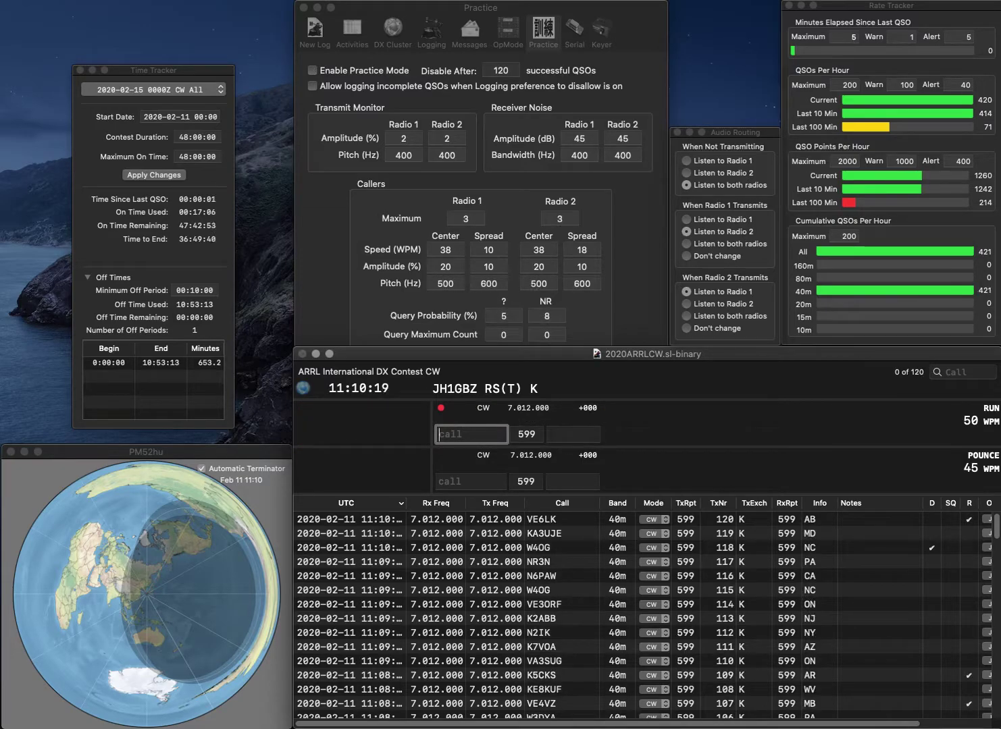